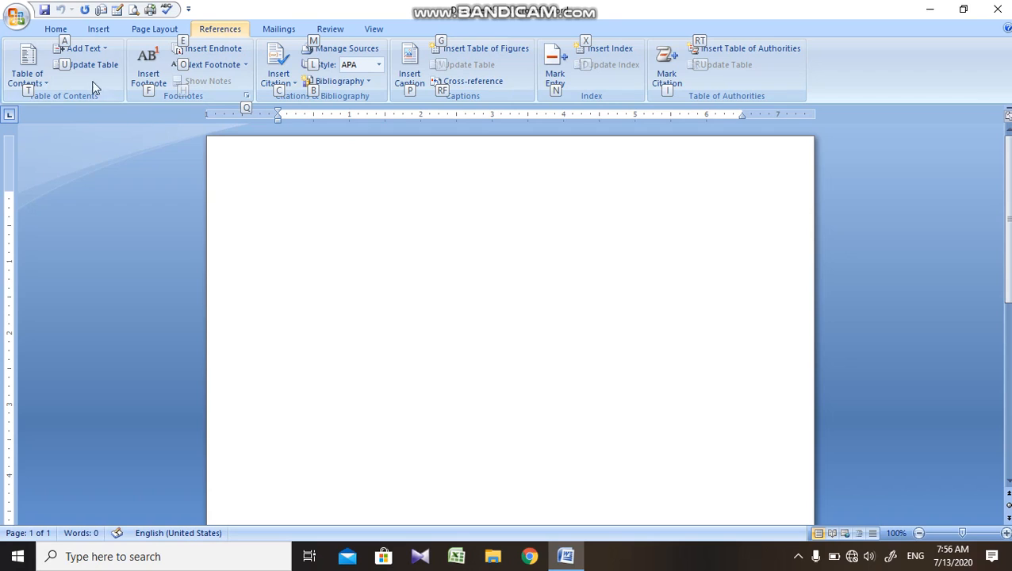
Step: Open the Course document from the Desktop folder
{"action": "left_click", "coordinate": [356, 263]}
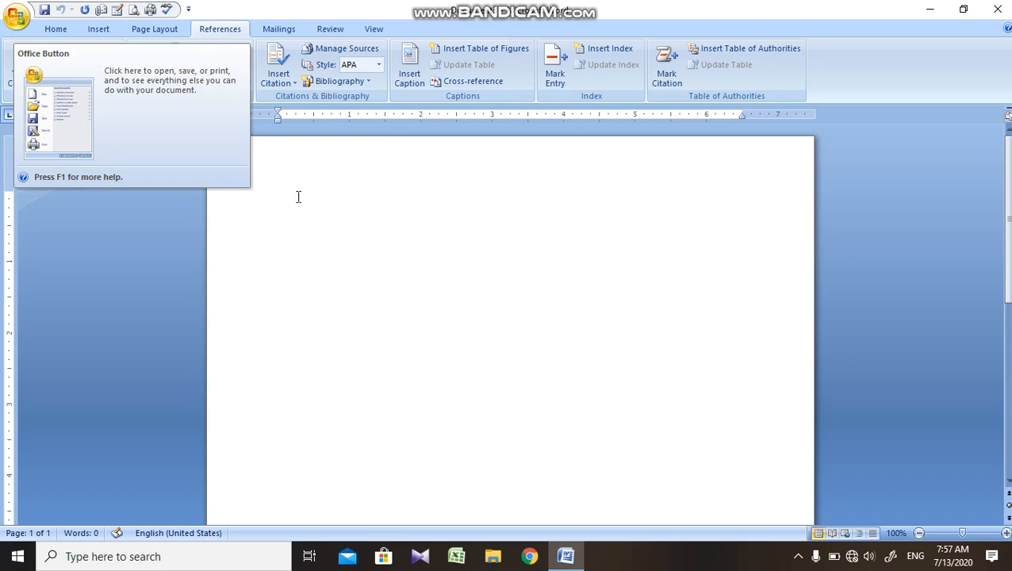
{"action": "key", "text": "ctrl+o"}
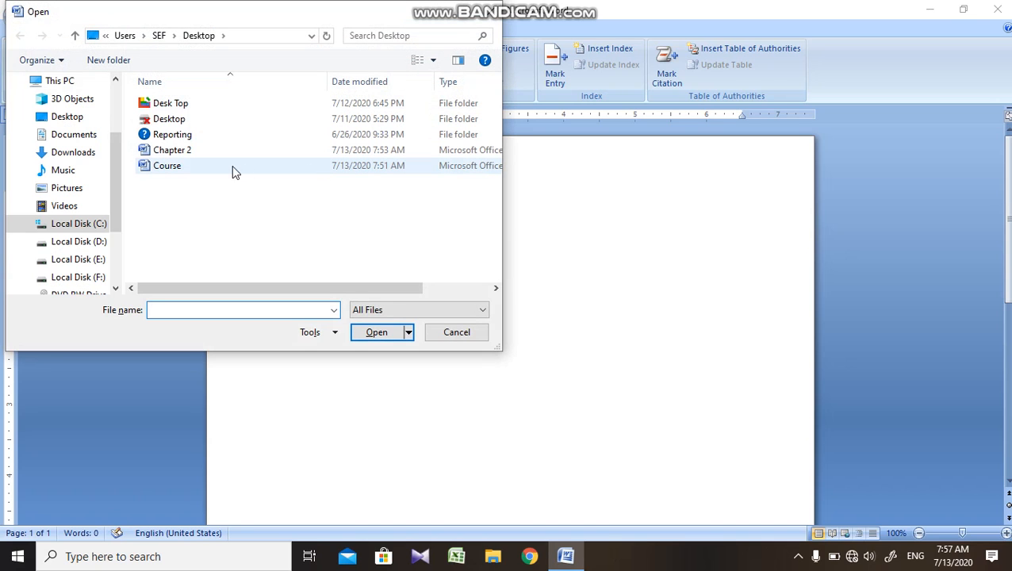
{"action": "left_click", "coordinate": [192, 168]}
{"action": "left_click", "coordinate": [387, 332]}
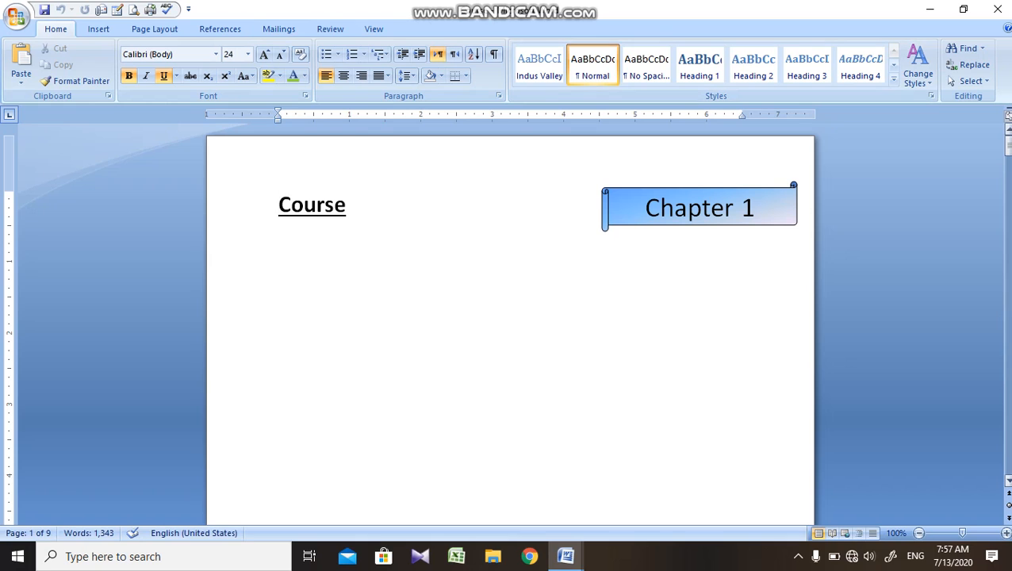
Step: Add the "Course" title on the first page to the table of contents as Level 1
{"action": "mouse_move", "coordinate": [1008, 144]}
{"action": "left_mouse_down"}
{"action": "mouse_move", "coordinate": [1007, 240]}
{"action": "mouse_move", "coordinate": [1007, 145]}
{"action": "left_mouse_up"}
{"action": "left_click", "coordinate": [220, 29]}
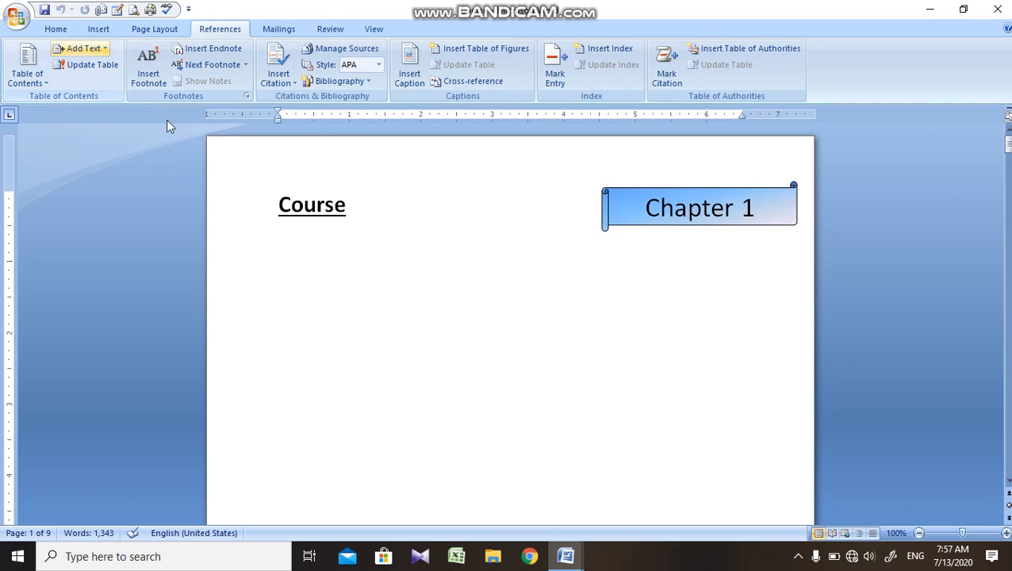
{"action": "left_click", "coordinate": [264, 210]}
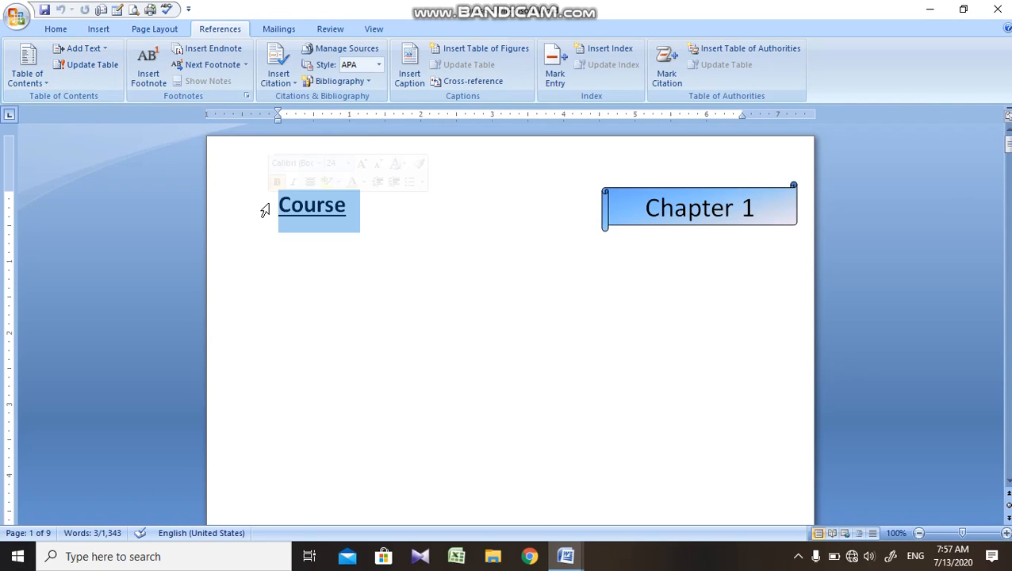
{"action": "left_click", "coordinate": [86, 51]}
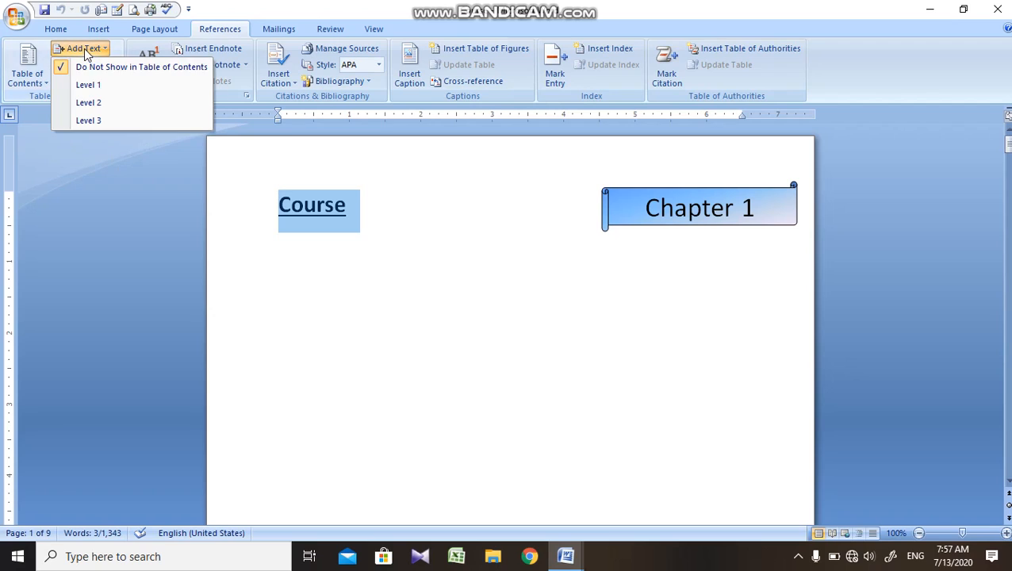
{"action": "left_click", "coordinate": [138, 90]}
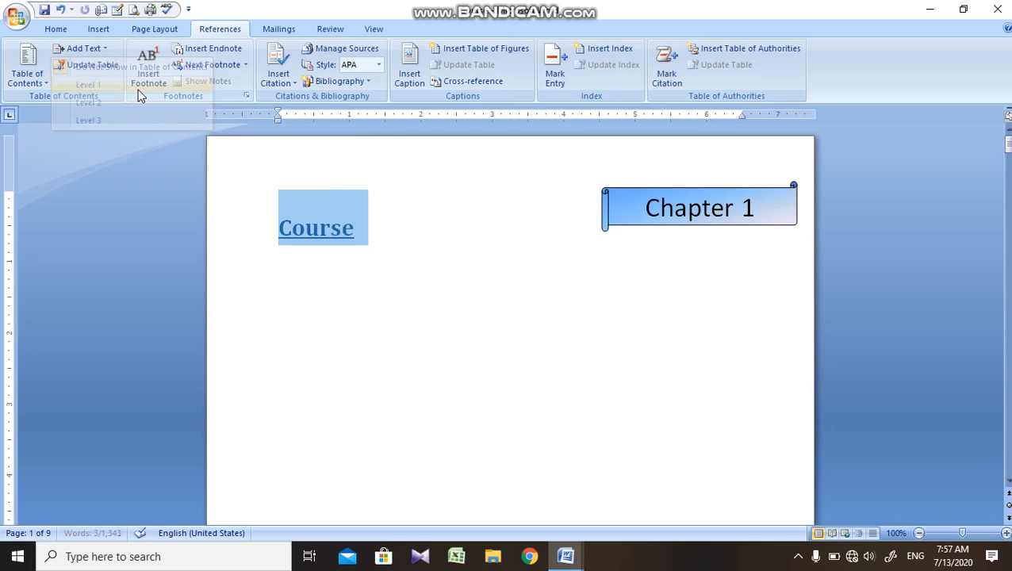
Step: Apply the Heading 2 style to the "Course" title, and set it back to table-of-contents Level 1
{"action": "left_click", "coordinate": [53, 29]}
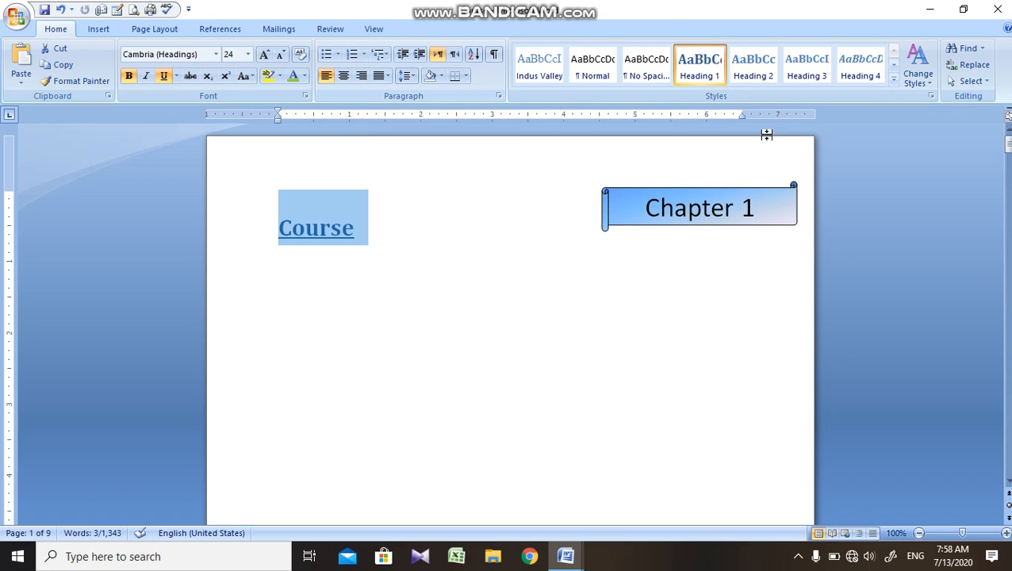
{"action": "left_click", "coordinate": [760, 71]}
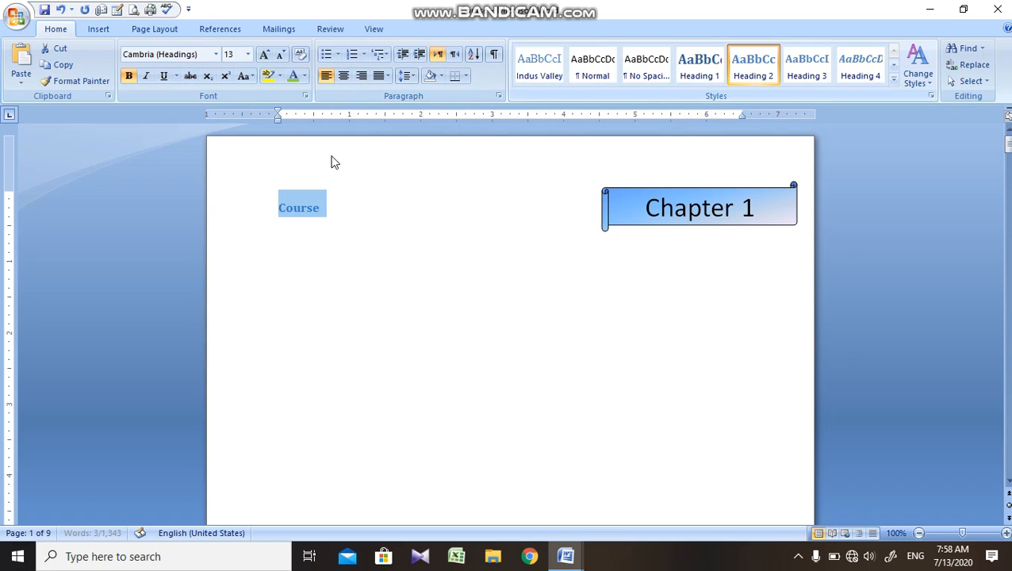
{"action": "left_click", "coordinate": [202, 32]}
{"action": "left_click", "coordinate": [87, 49]}
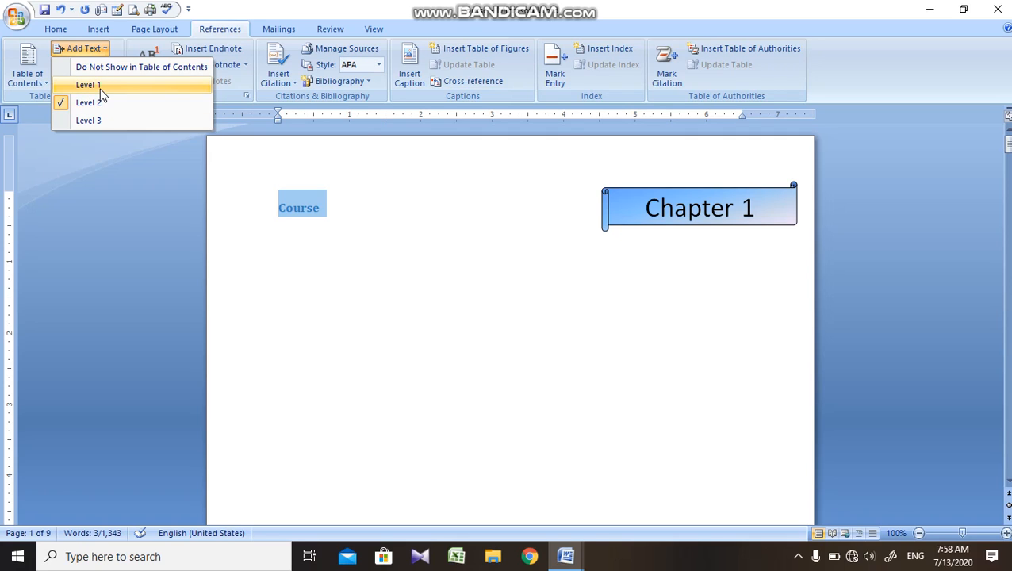
{"action": "left_click", "coordinate": [100, 85]}
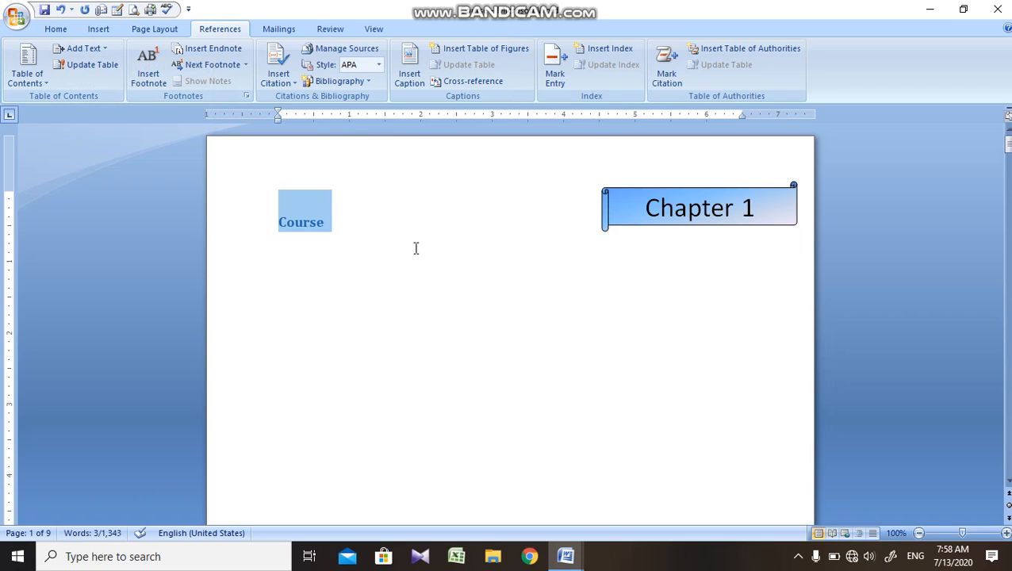
Step: Check which table-of-contents level and heading style the "Course" title has
{"action": "left_click", "coordinate": [94, 47]}
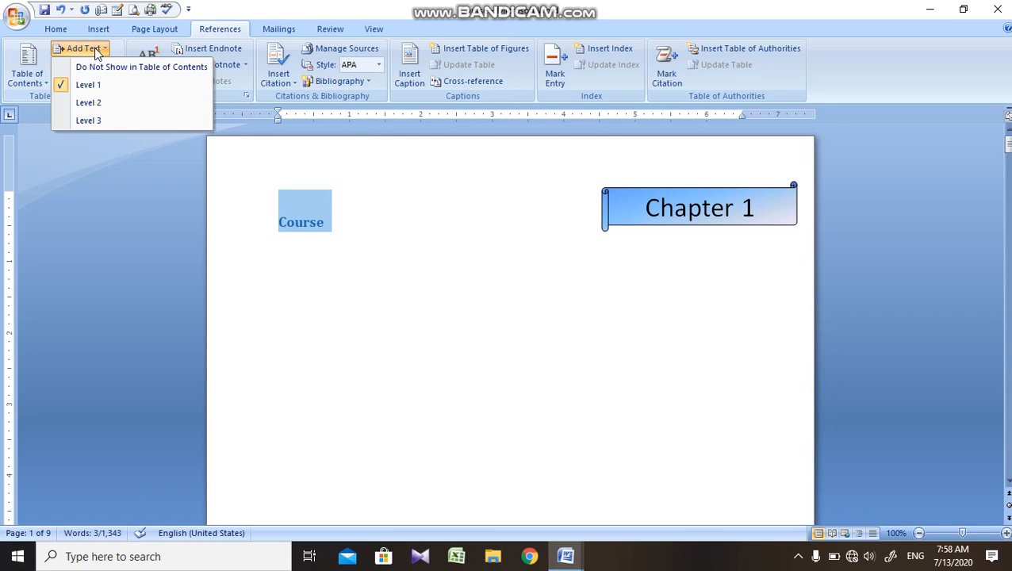
{"action": "left_click", "coordinate": [57, 29]}
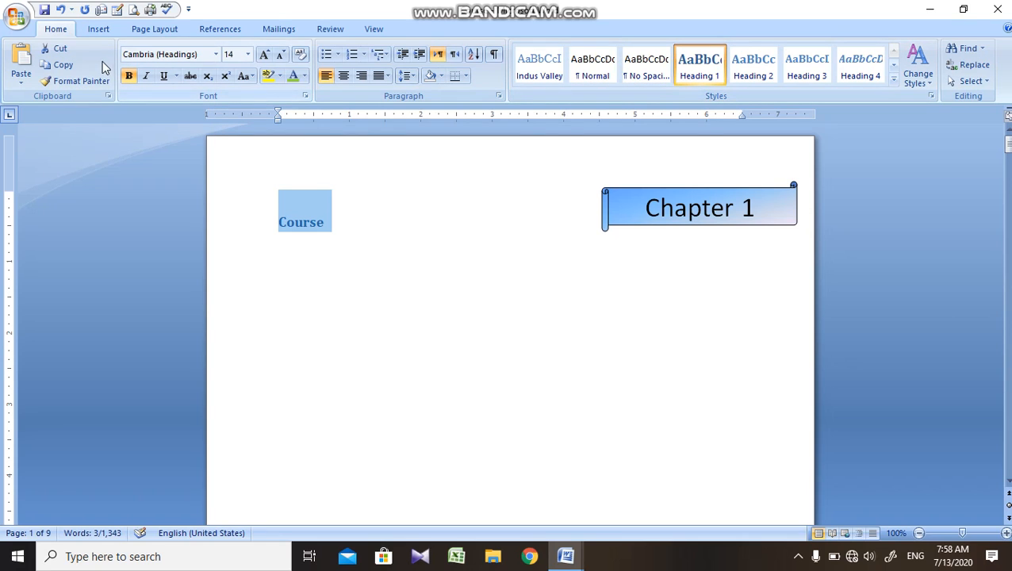
{"action": "left_click", "coordinate": [230, 29]}
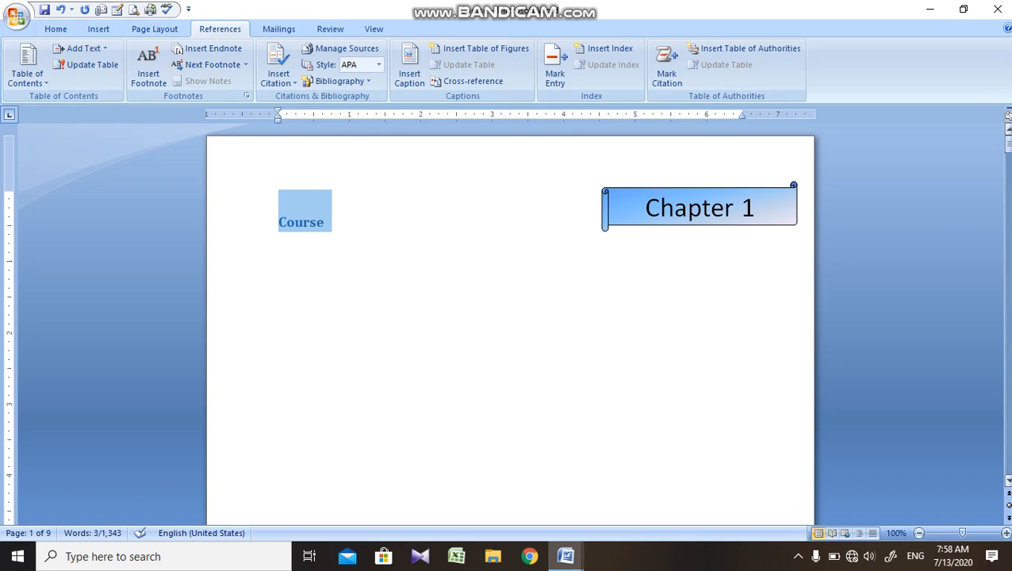
Step: Add the "C.I.T" heading on page 2 to the table of contents as Level 2
{"action": "left_click_drag", "start_coordinate": [1008, 141], "coordinate": [1008, 176]}
{"action": "left_click", "coordinate": [289, 326]}
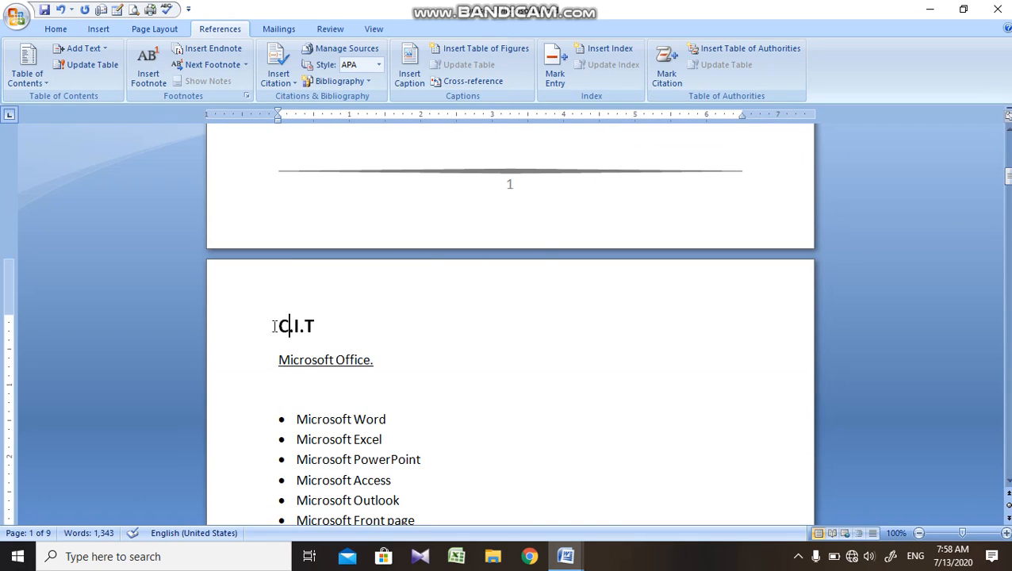
{"action": "left_click", "coordinate": [254, 333]}
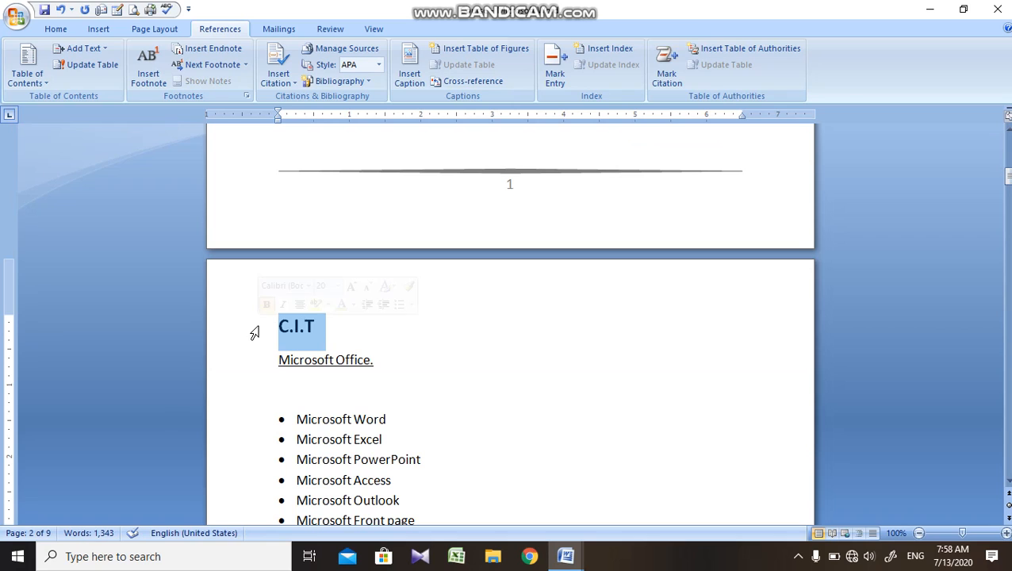
{"action": "left_click", "coordinate": [81, 51]}
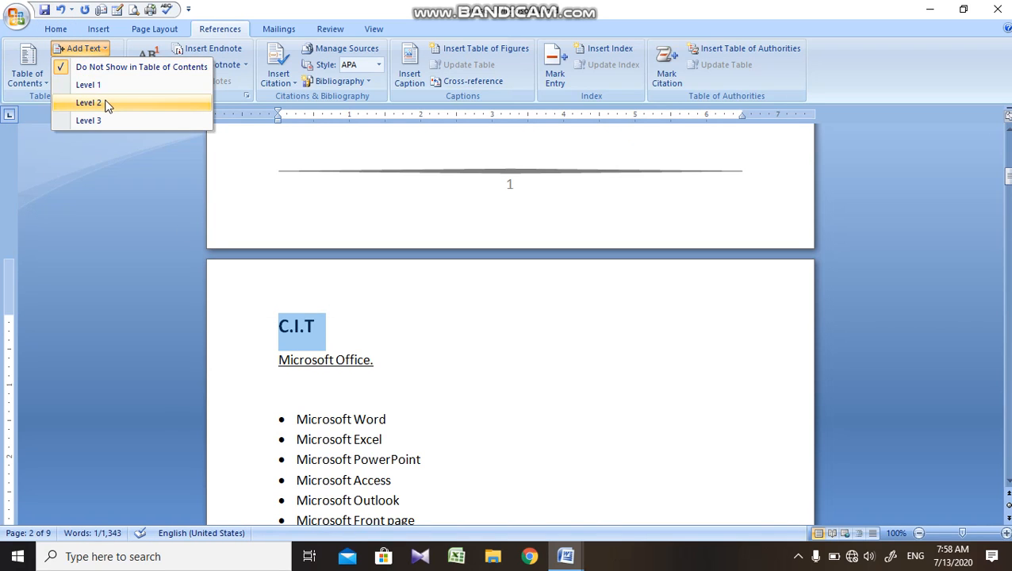
{"action": "left_click", "coordinate": [89, 104]}
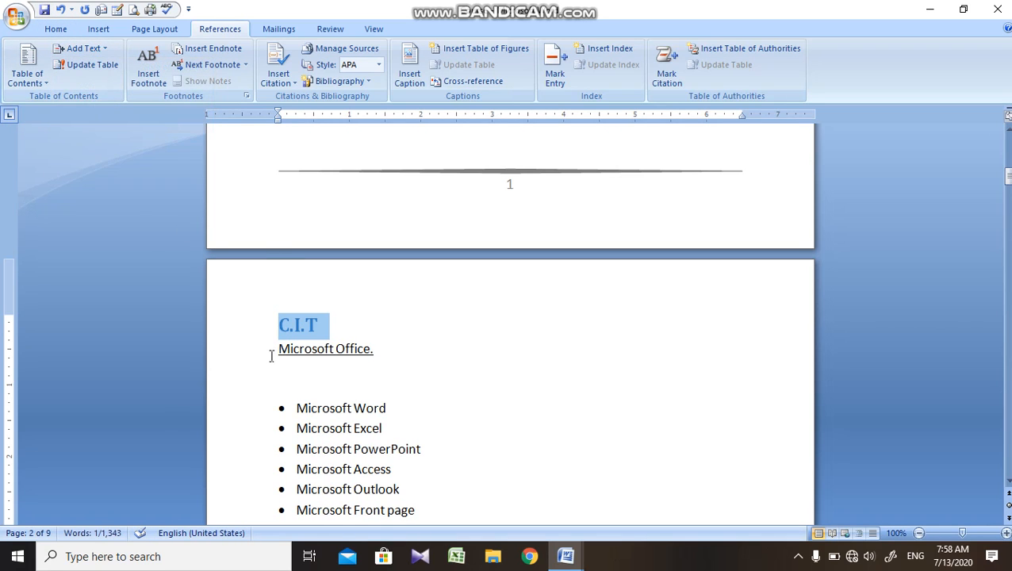
Step: Add the "Microsoft Office." line below the C.I.T heading to the table of contents as Level 2
{"action": "left_click", "coordinate": [247, 357]}
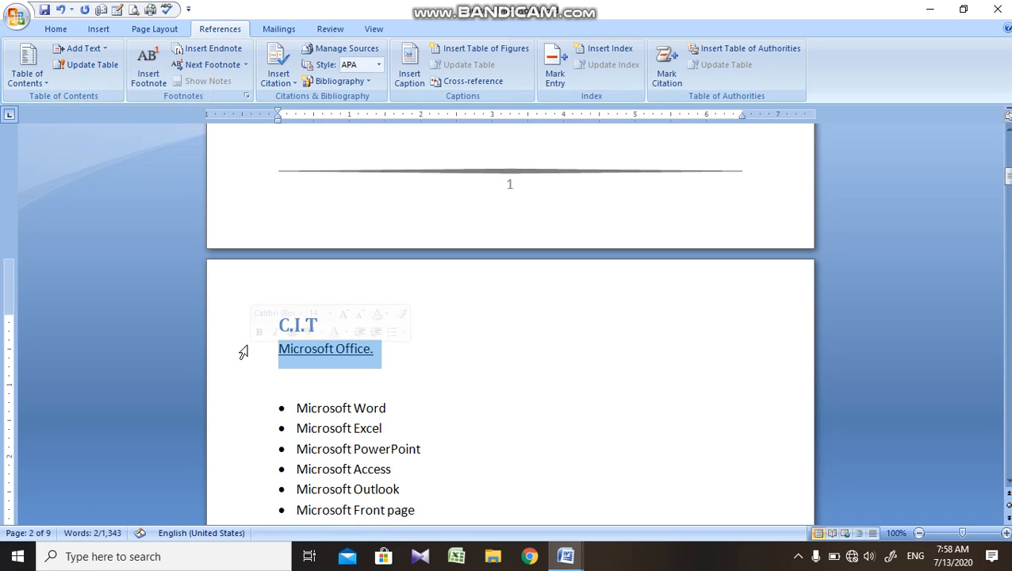
{"action": "left_click", "coordinate": [86, 50]}
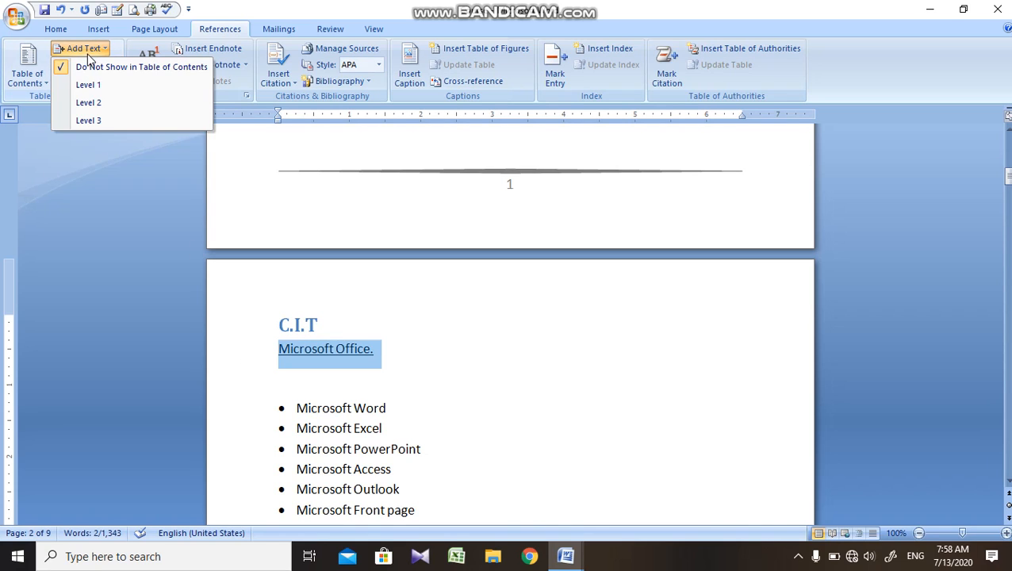
{"action": "left_click", "coordinate": [111, 104]}
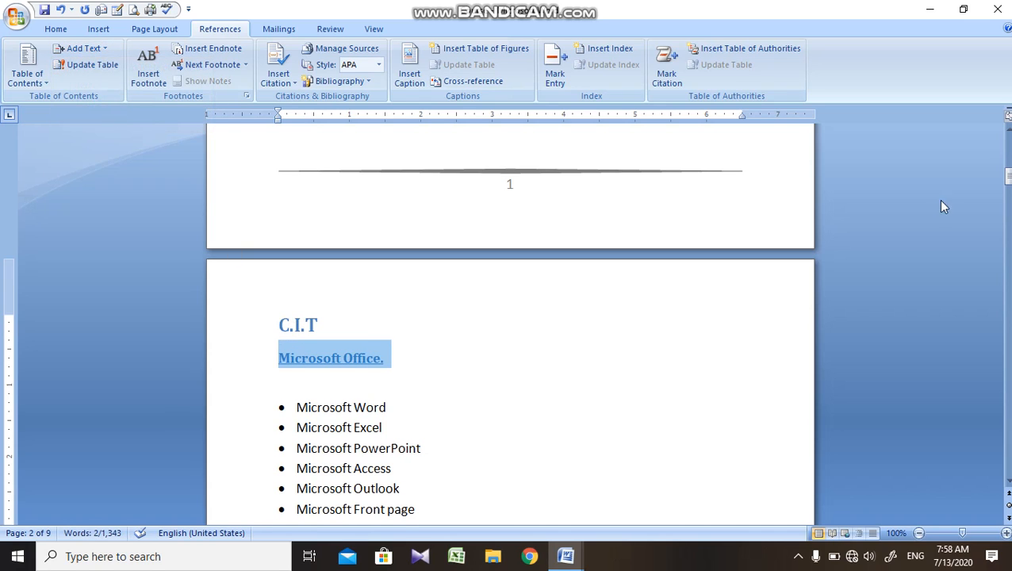
Step: Add the bulleted list from Microsoft Word to Microsoft Front page to the table of contents as Level 3
{"action": "left_click_drag", "start_coordinate": [1005, 175], "coordinate": [1005, 187]}
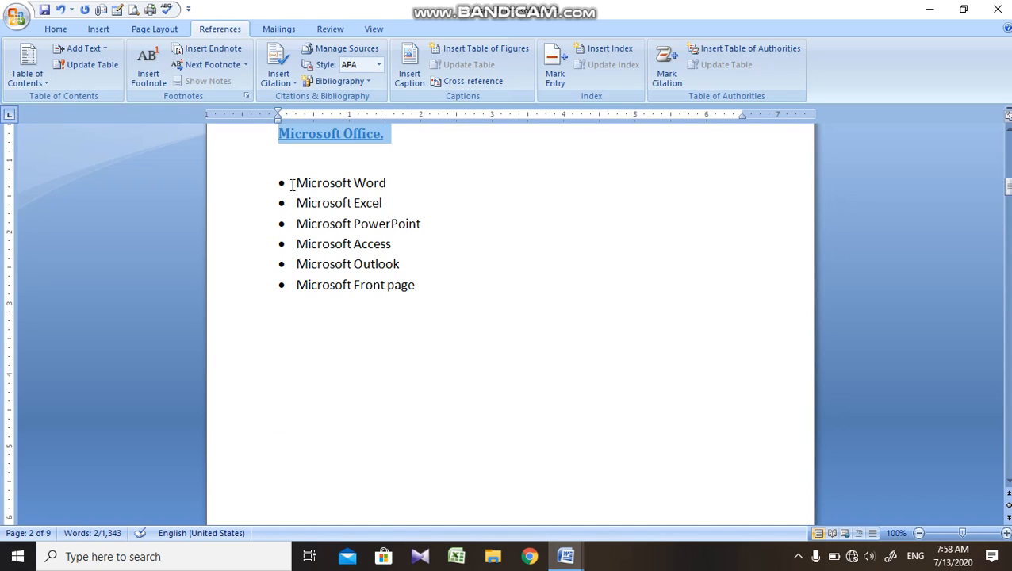
{"action": "left_click_drag", "start_coordinate": [292, 184], "coordinate": [412, 286]}
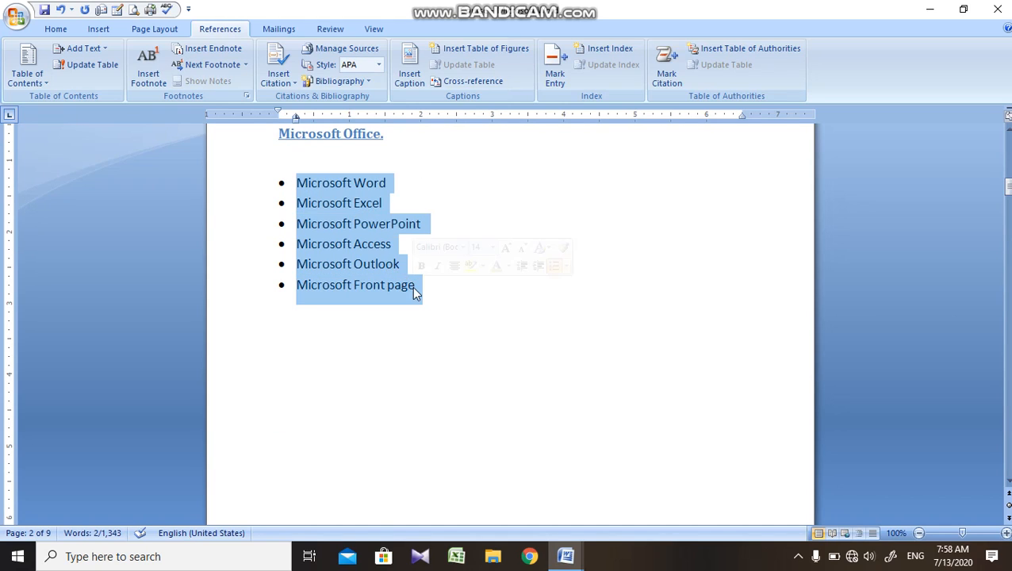
{"action": "left_click", "coordinate": [85, 49]}
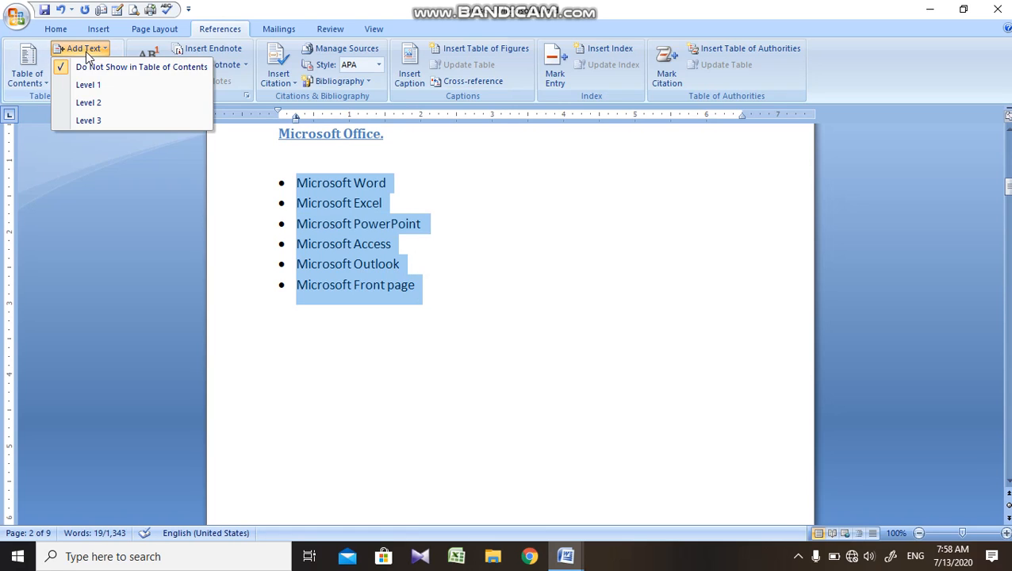
{"action": "left_click", "coordinate": [102, 120]}
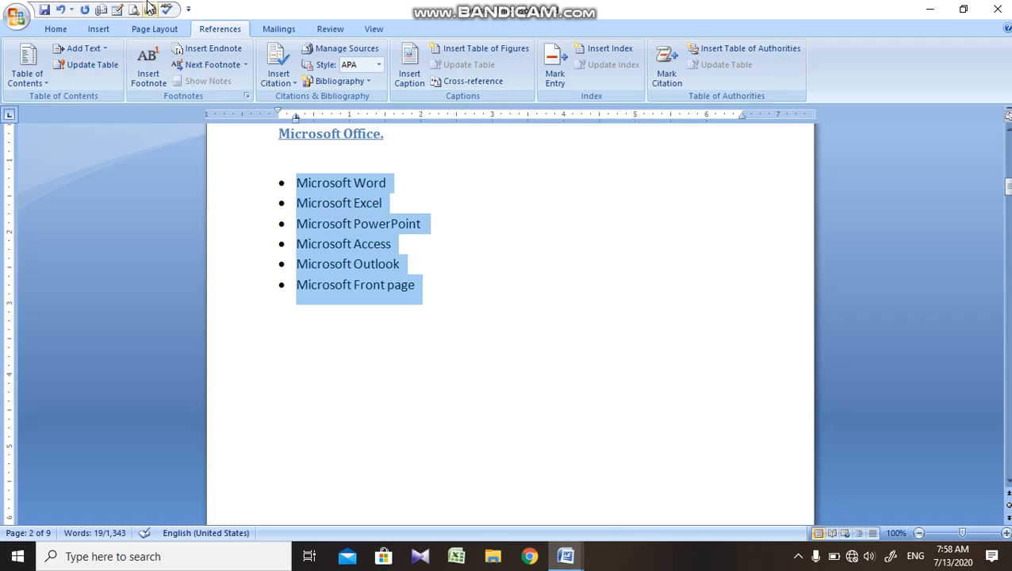
Step: Check the table-of-contents level assigned to the whole bulleted list and to its Microsoft Word item
{"action": "left_click", "coordinate": [99, 49]}
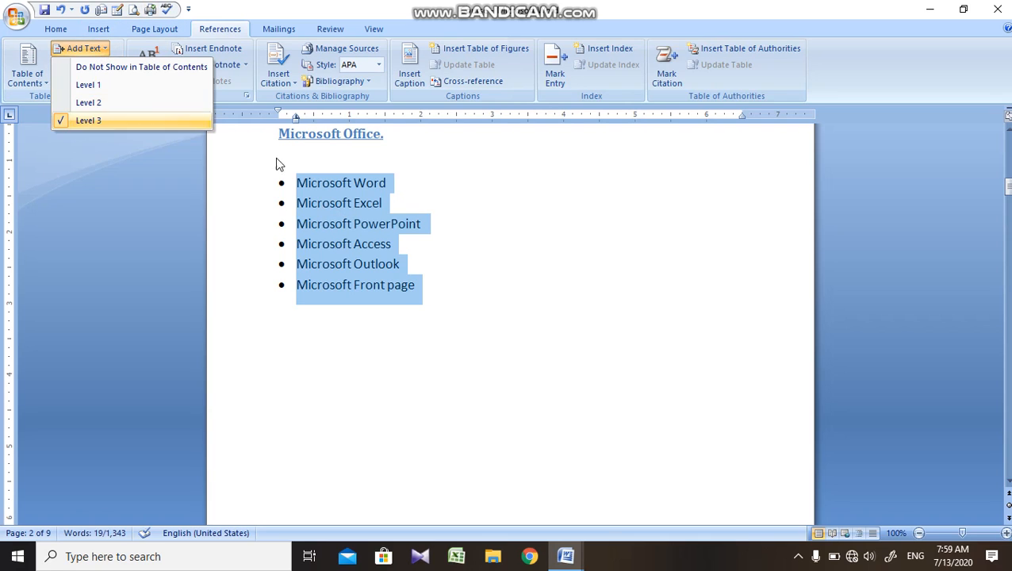
{"action": "left_click", "coordinate": [316, 169]}
{"action": "left_click", "coordinate": [319, 182]}
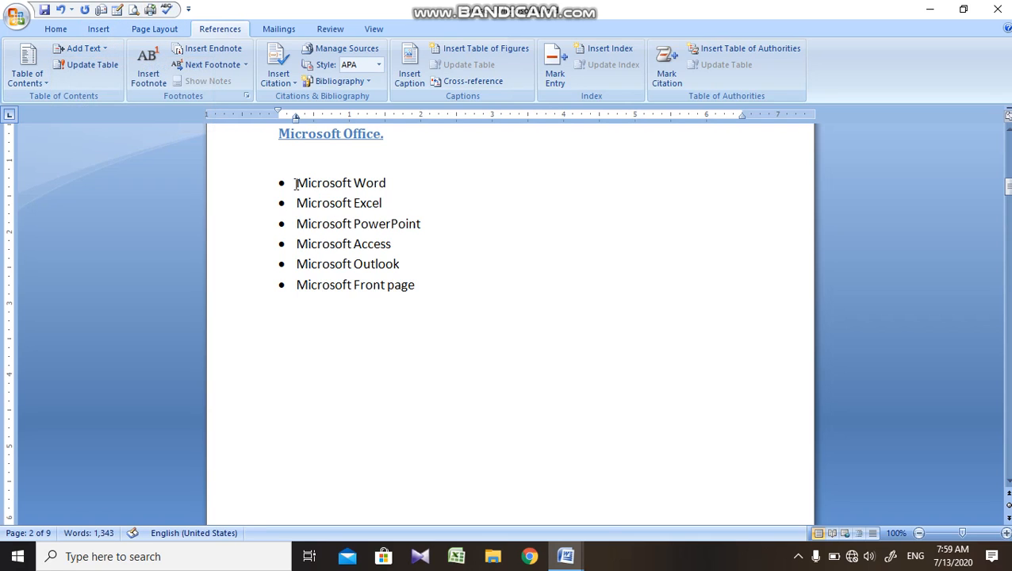
{"action": "left_click_drag", "start_coordinate": [295, 182], "coordinate": [354, 182]}
{"action": "left_click", "coordinate": [219, 181]}
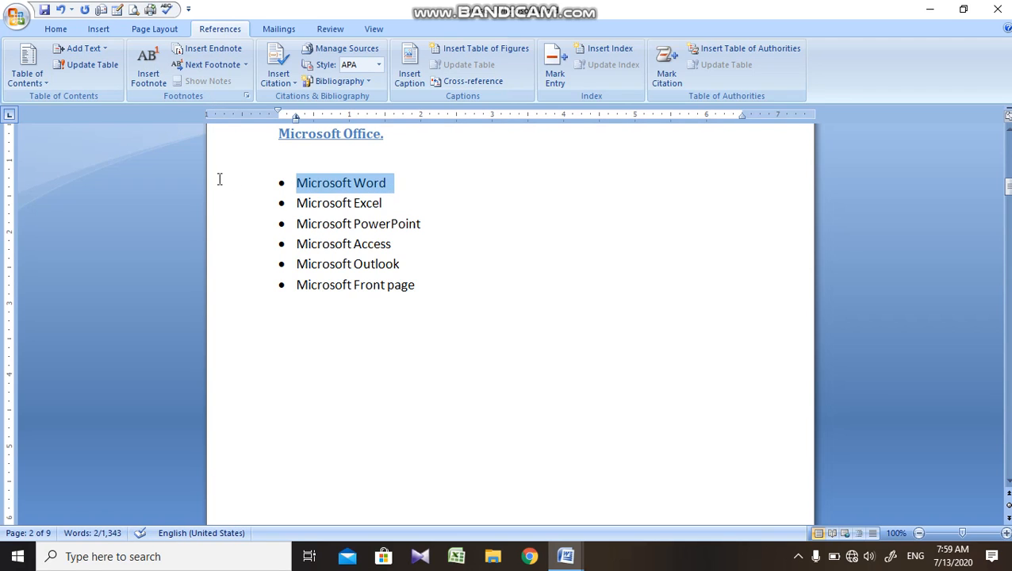
{"action": "left_click", "coordinate": [82, 49]}
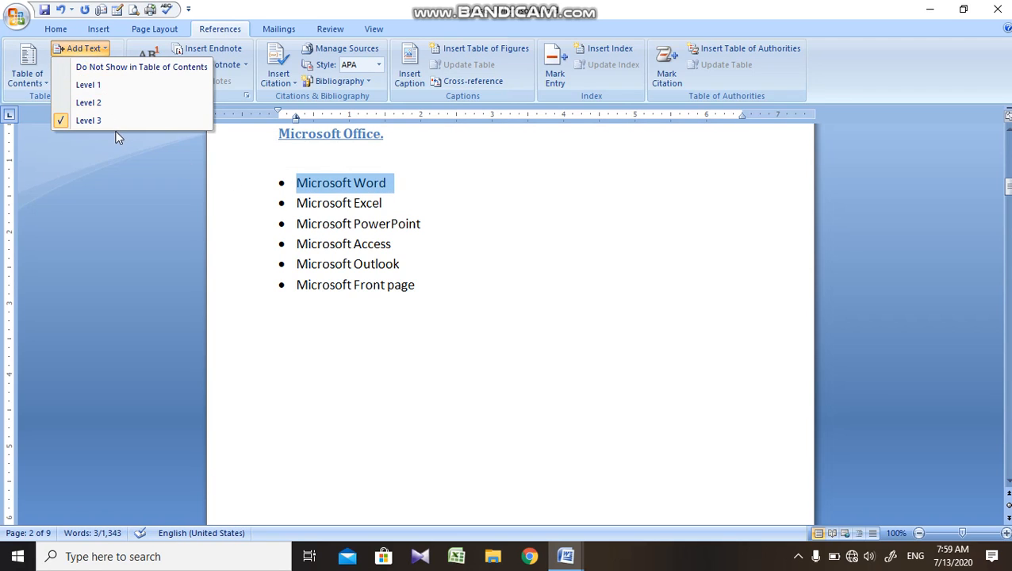
{"action": "left_click", "coordinate": [355, 208]}
{"action": "left_click", "coordinate": [356, 208]}
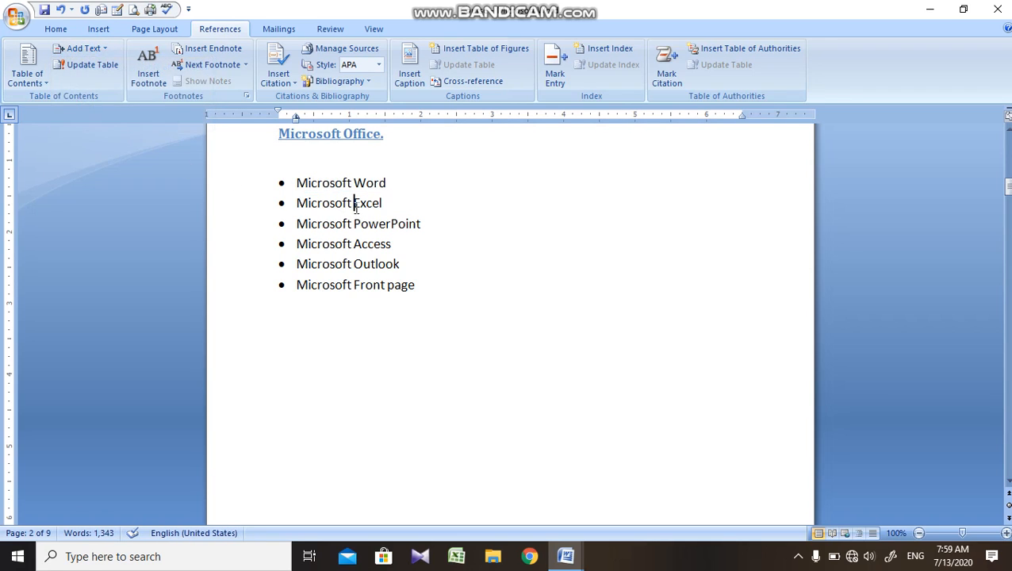
Step: Add the "Microsoft Office." heading above the body paragraphs on page 3 to the table of contents as Level 2
{"action": "left_click_drag", "start_coordinate": [1006, 185], "coordinate": [1007, 215]}
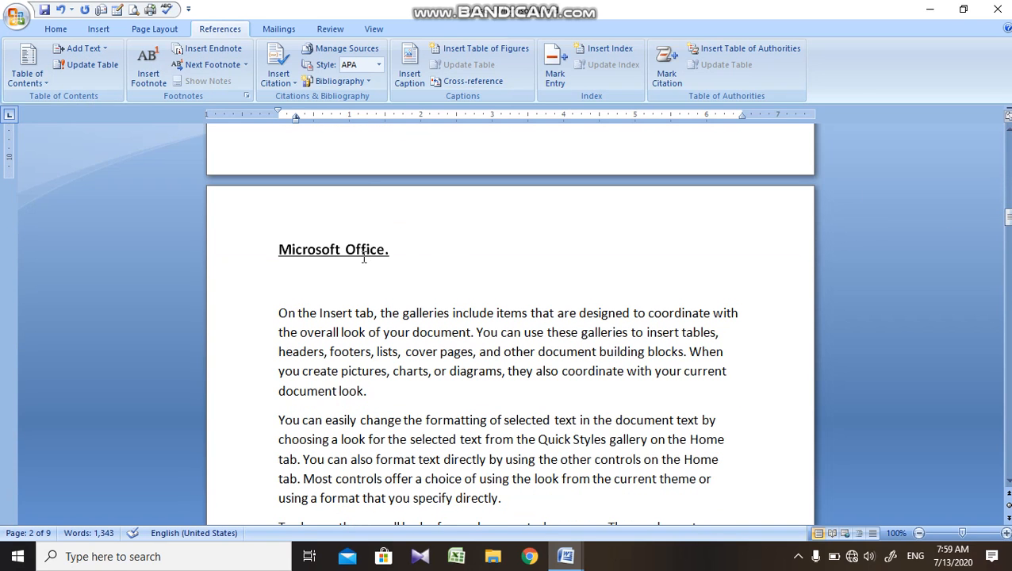
{"action": "left_click", "coordinate": [252, 258]}
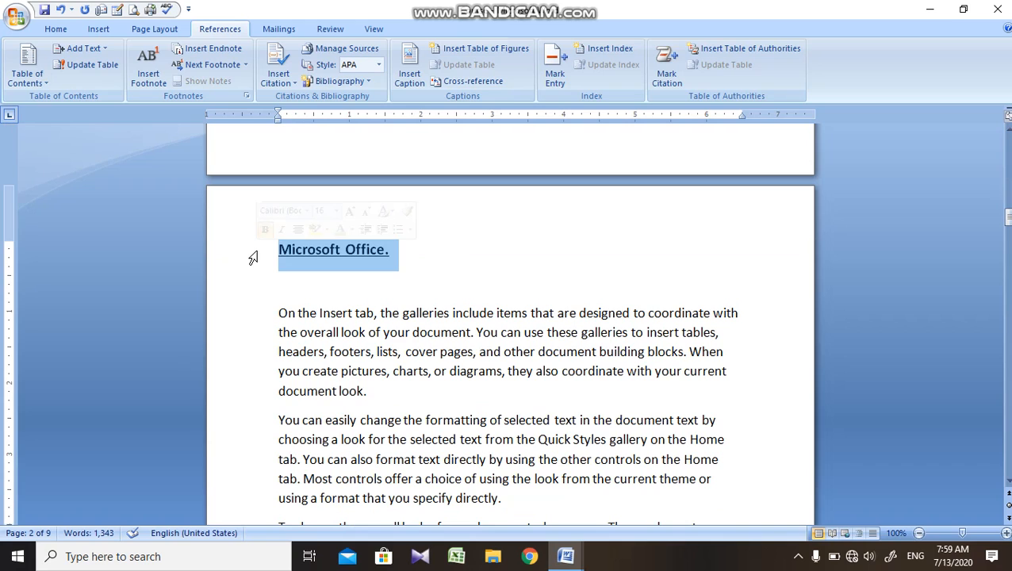
{"action": "left_click", "coordinate": [84, 52]}
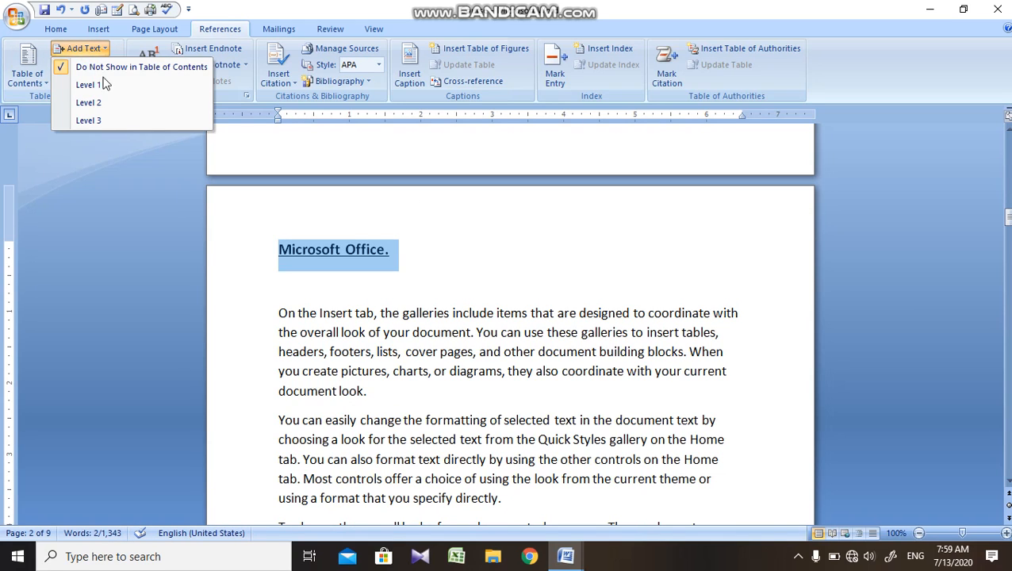
{"action": "left_click", "coordinate": [125, 103]}
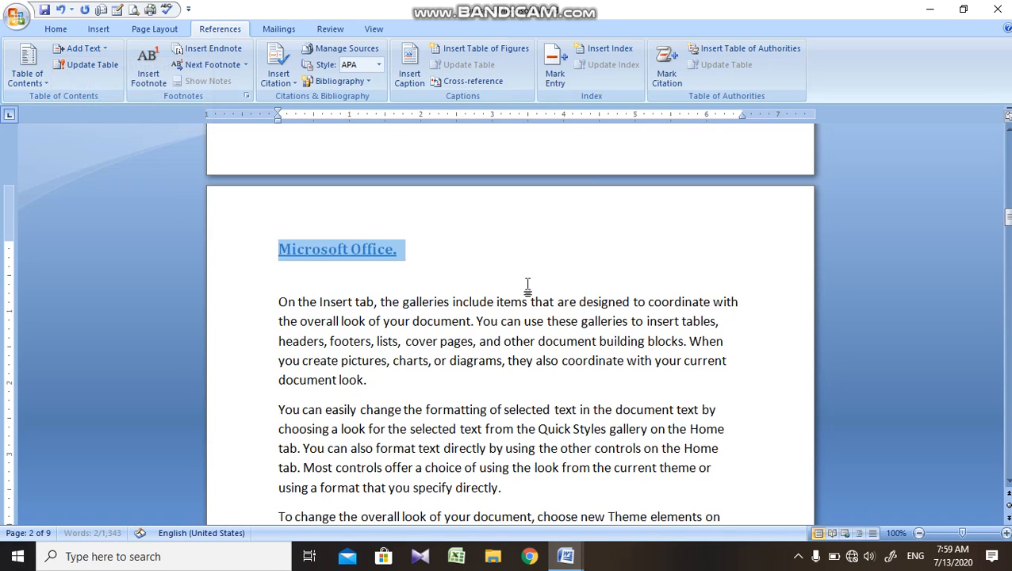
Step: Add the "Microsoft Word" heading at the start of page 4 to the table of contents as Level 3
{"action": "left_click_drag", "start_coordinate": [1007, 220], "coordinate": [1008, 256]}
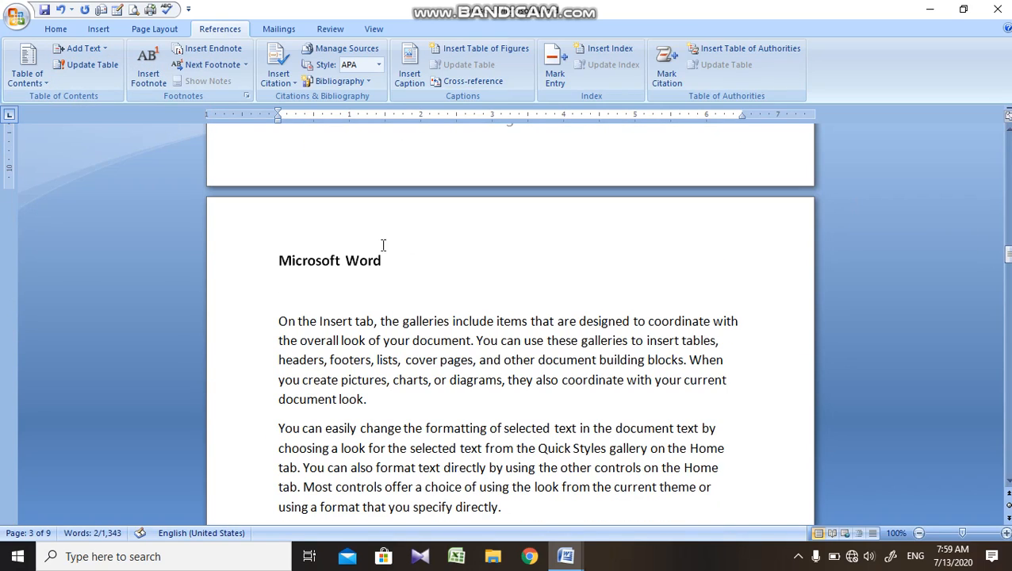
{"action": "left_click", "coordinate": [251, 270]}
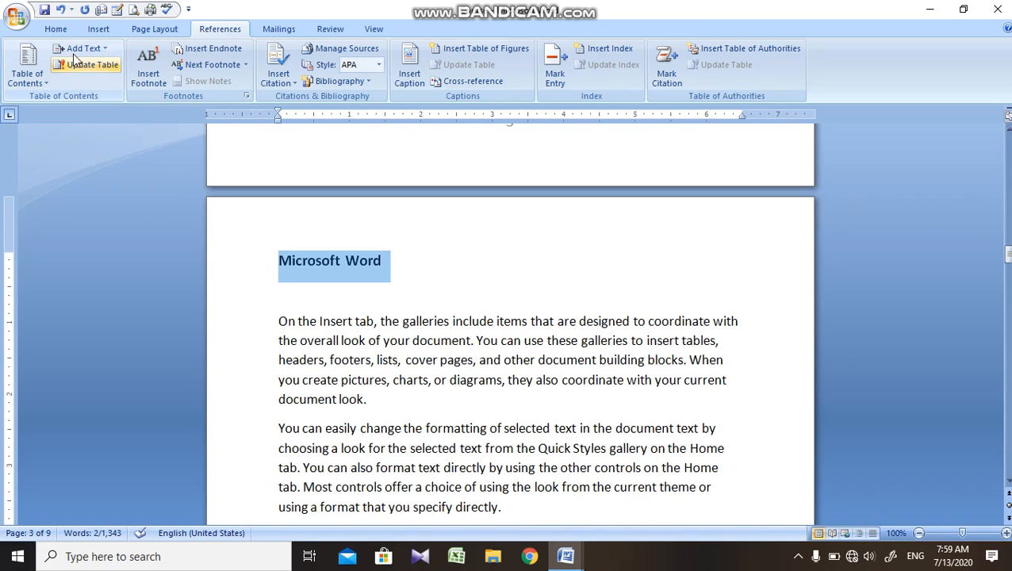
{"action": "left_click", "coordinate": [79, 49]}
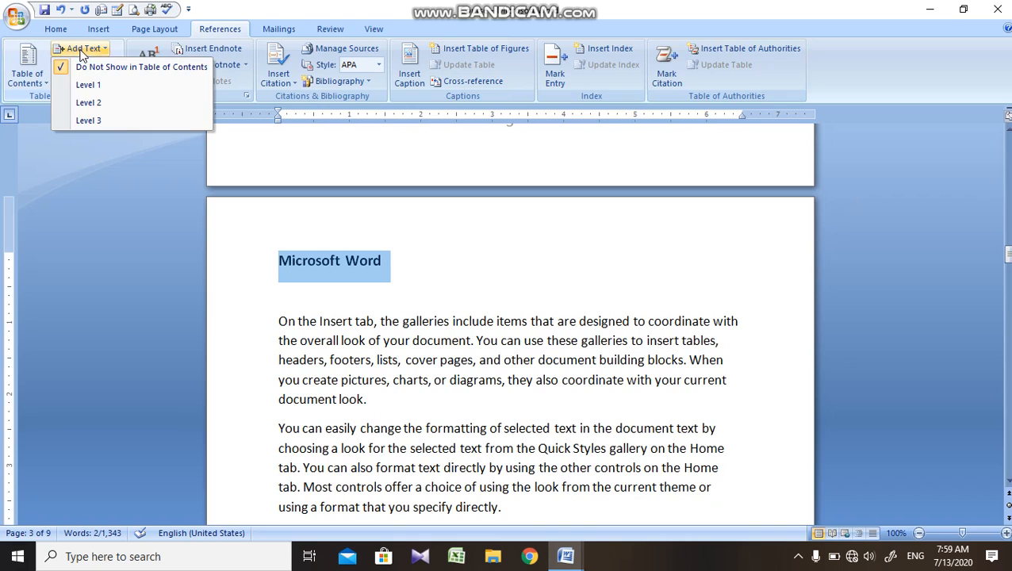
{"action": "left_click", "coordinate": [103, 121]}
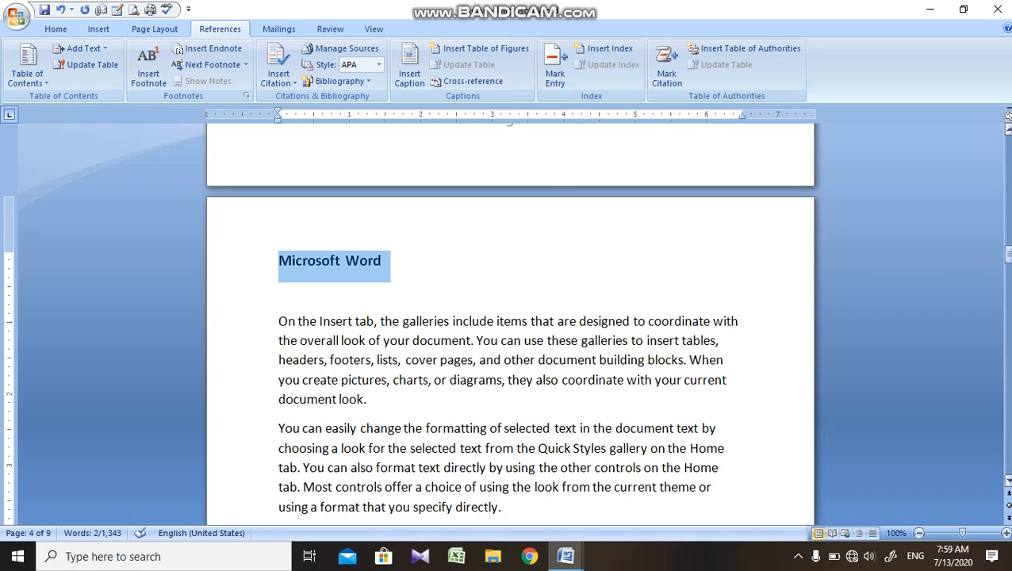
Step: Add the "Microsoft Excel" heading on page 5 to the table of contents as Level 2
{"action": "left_click_drag", "start_coordinate": [1008, 254], "coordinate": [1008, 292]}
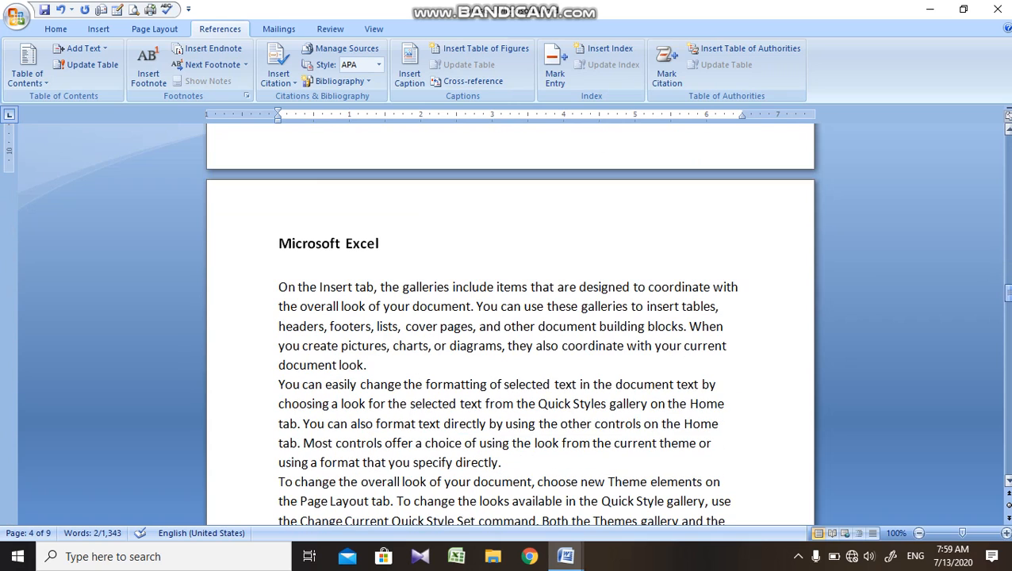
{"action": "left_click", "coordinate": [248, 255]}
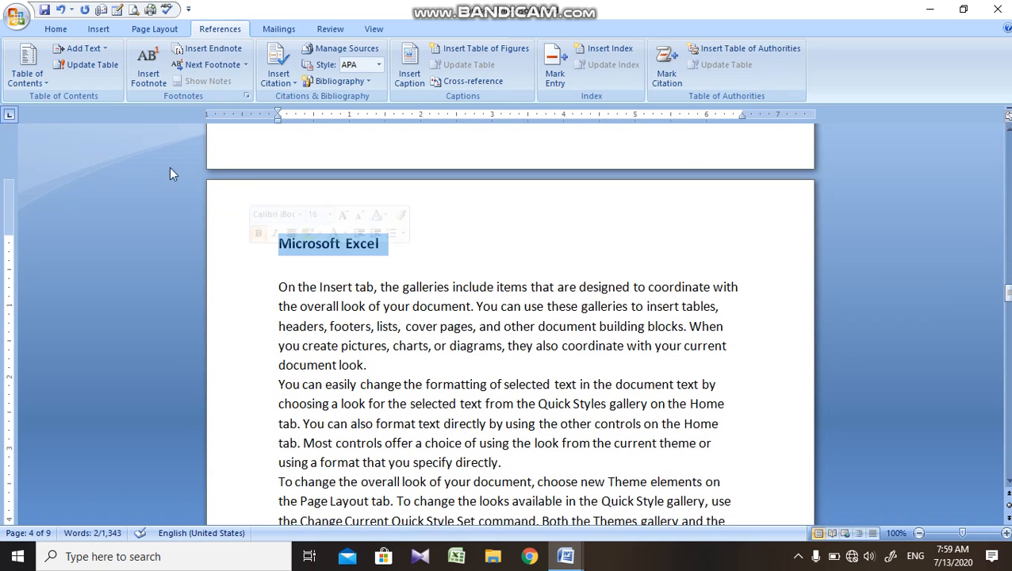
{"action": "left_click", "coordinate": [83, 49]}
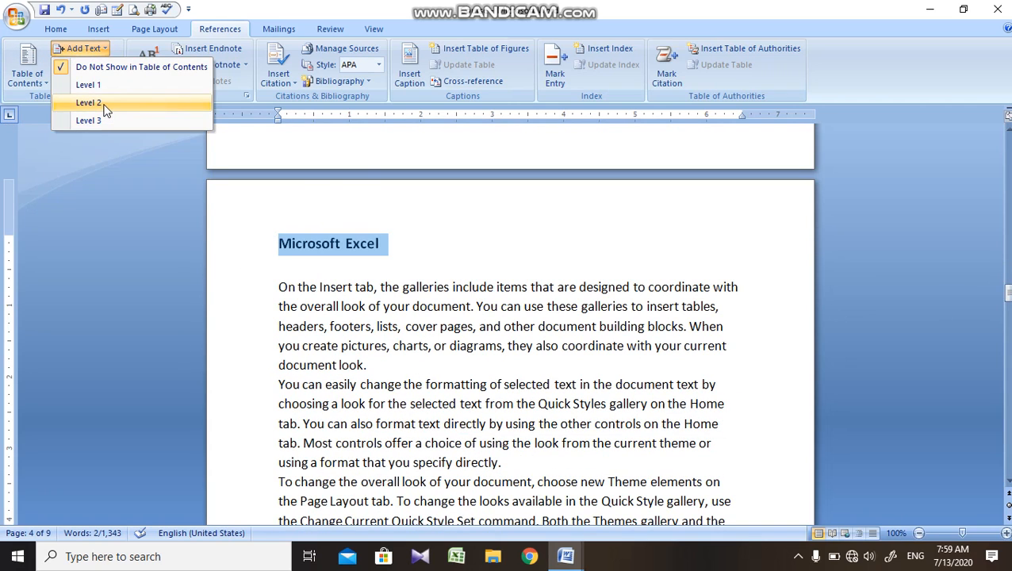
{"action": "left_click", "coordinate": [104, 103]}
Step: Add the "Microsoft PowerPoint" heading on page 6 to the table of contents as Level 2
{"action": "left_click_drag", "start_coordinate": [1009, 294], "coordinate": [1009, 331]}
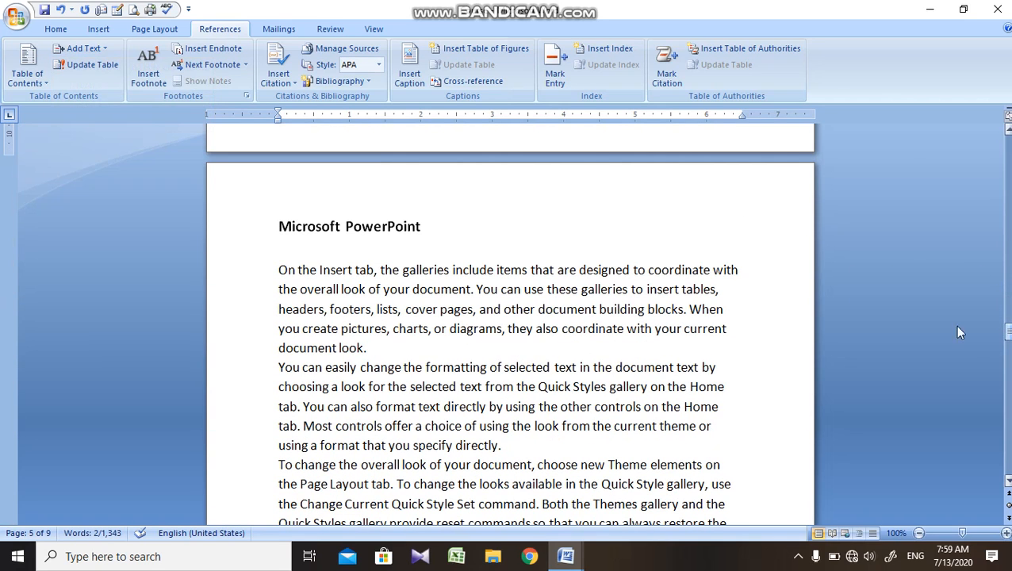
{"action": "left_click", "coordinate": [259, 232]}
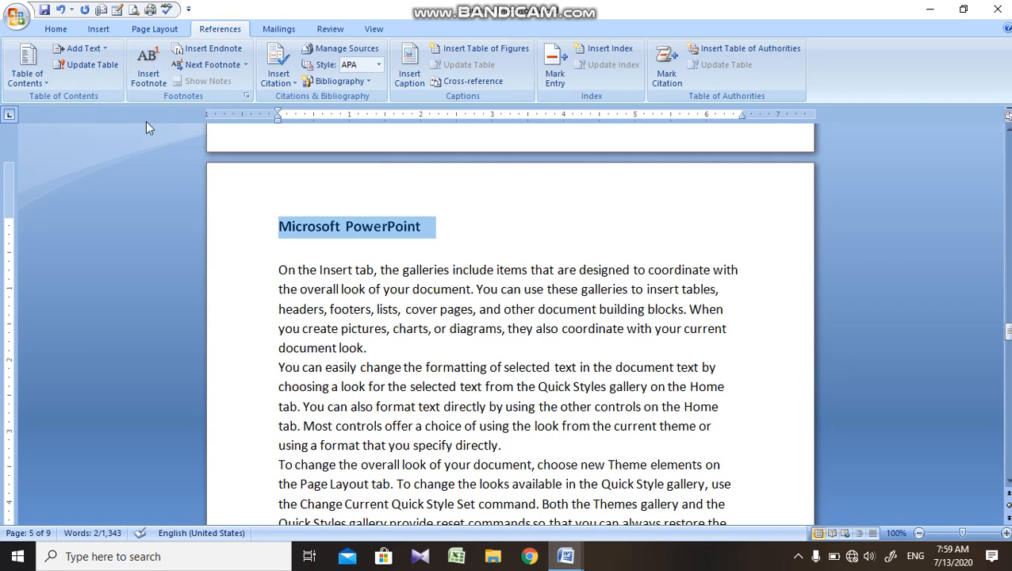
{"action": "left_click", "coordinate": [77, 49]}
{"action": "left_click", "coordinate": [107, 103]}
Step: Add the "Microsoft Access" heading on page 7 to the table of contents as Level 2
{"action": "left_click_drag", "start_coordinate": [1007, 332], "coordinate": [1007, 367]}
{"action": "left_click", "coordinate": [246, 268]}
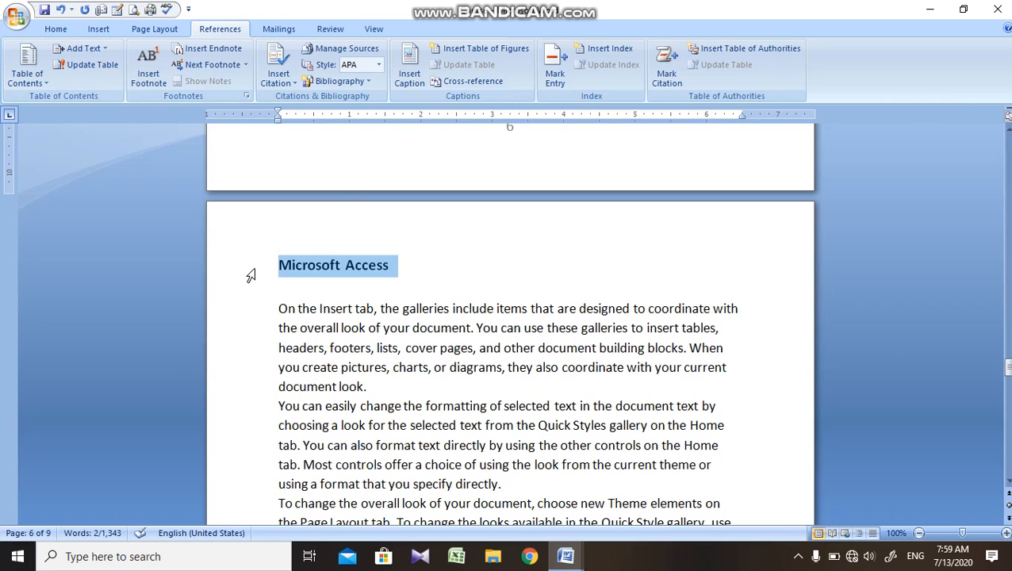
{"action": "left_click", "coordinate": [64, 49]}
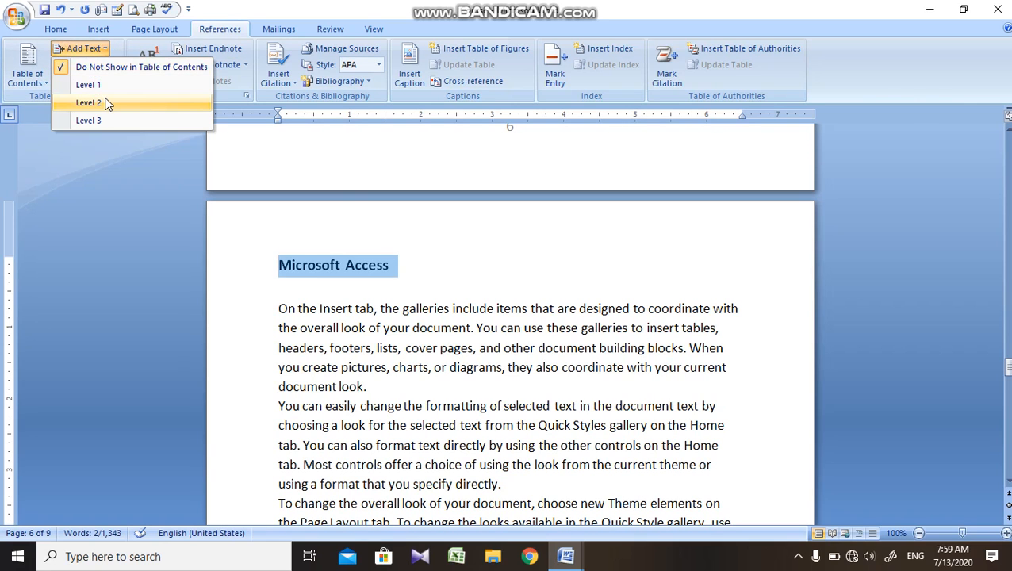
{"action": "left_click", "coordinate": [106, 101]}
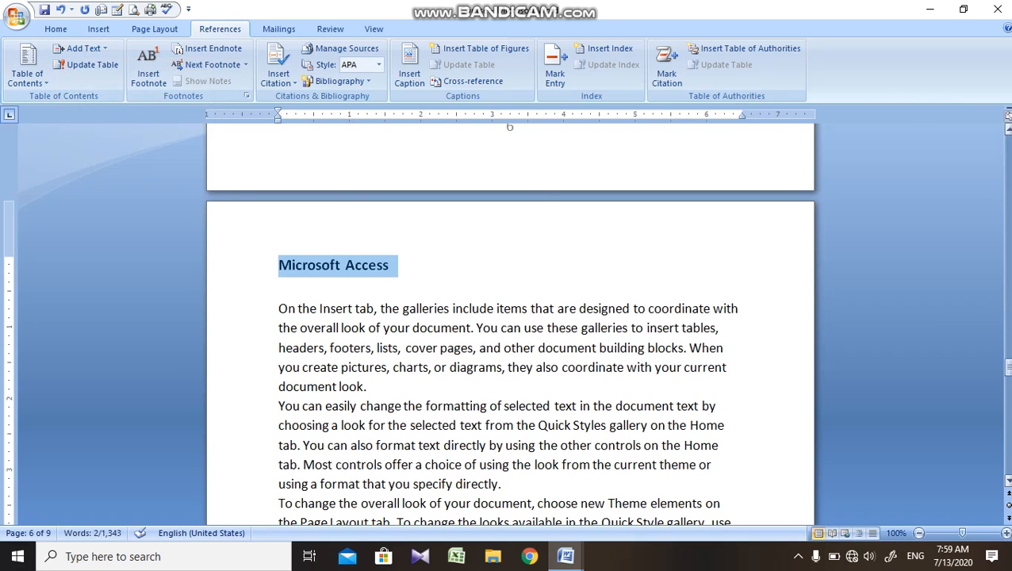
Step: Add the "Microsoft Outlook" heading on page 8 to the table of contents as Level 2
{"action": "left_click_drag", "start_coordinate": [1009, 368], "coordinate": [1009, 406]}
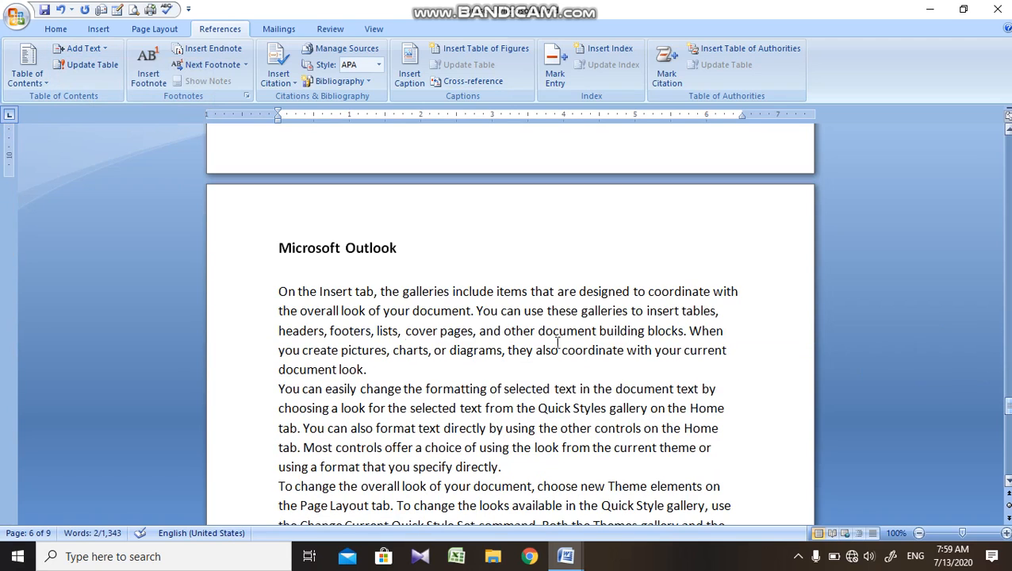
{"action": "left_click", "coordinate": [254, 256]}
{"action": "left_click", "coordinate": [95, 46]}
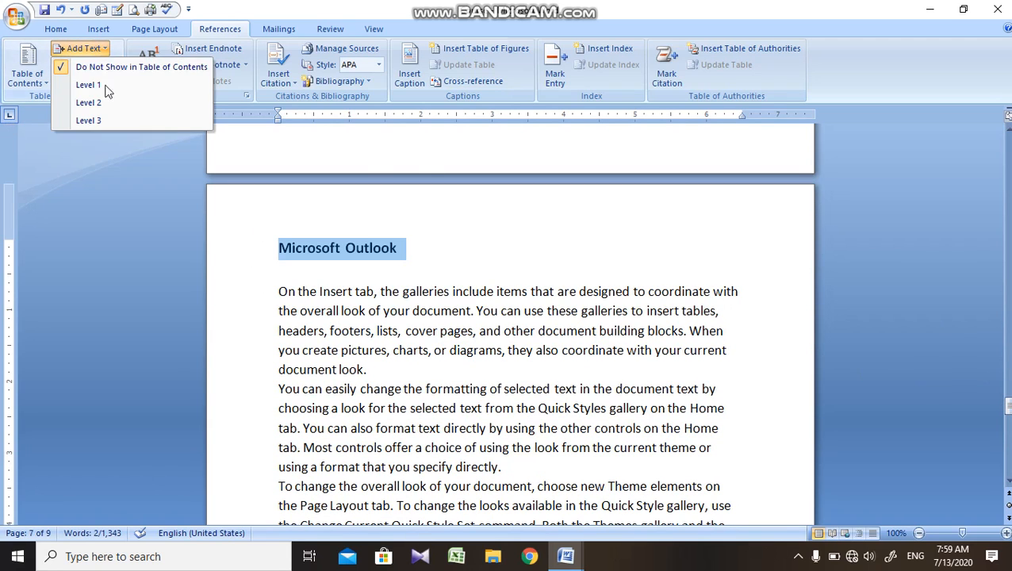
{"action": "left_click", "coordinate": [89, 103]}
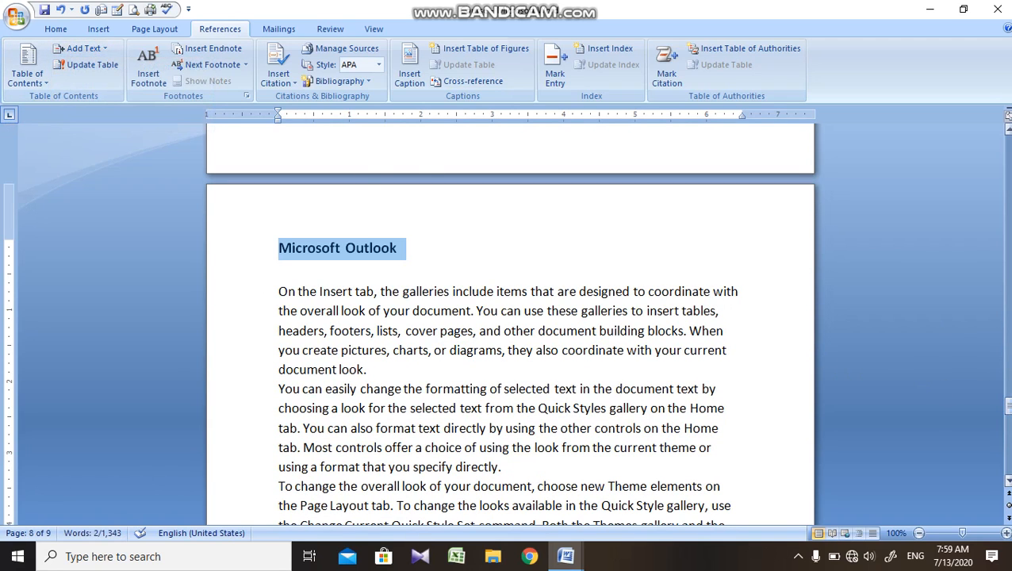
Step: Add the "Microsoft Front page" heading on page 9 to the table of contents as Level 2
{"action": "left_click_drag", "start_coordinate": [1009, 406], "coordinate": [1009, 438]}
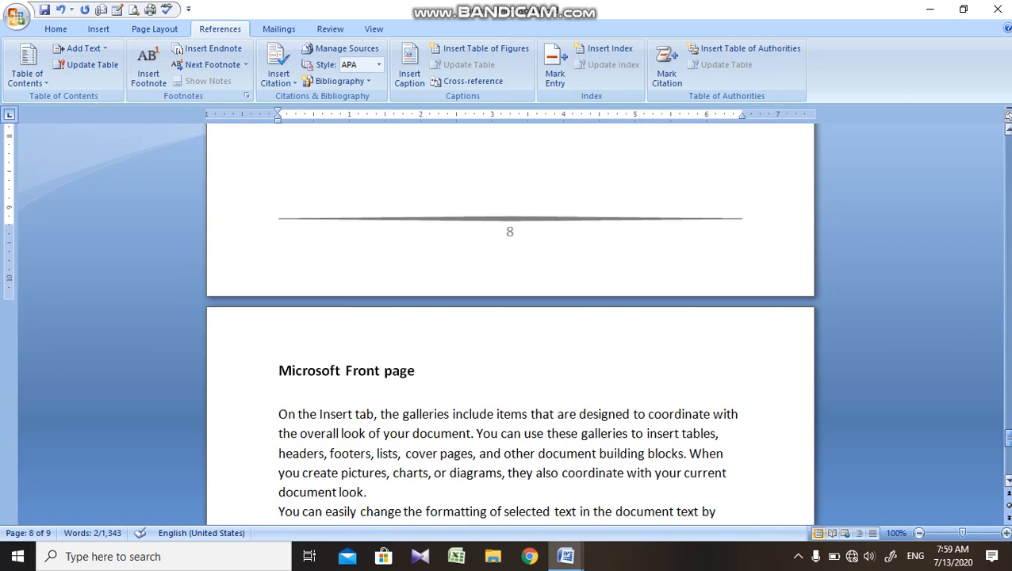
{"action": "left_click", "coordinate": [249, 380]}
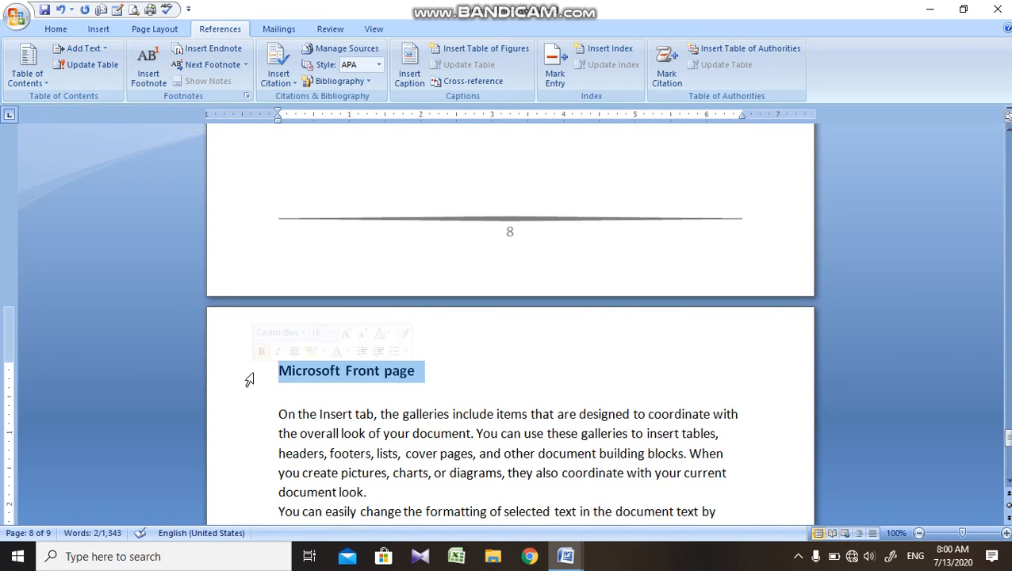
{"action": "left_click", "coordinate": [87, 48]}
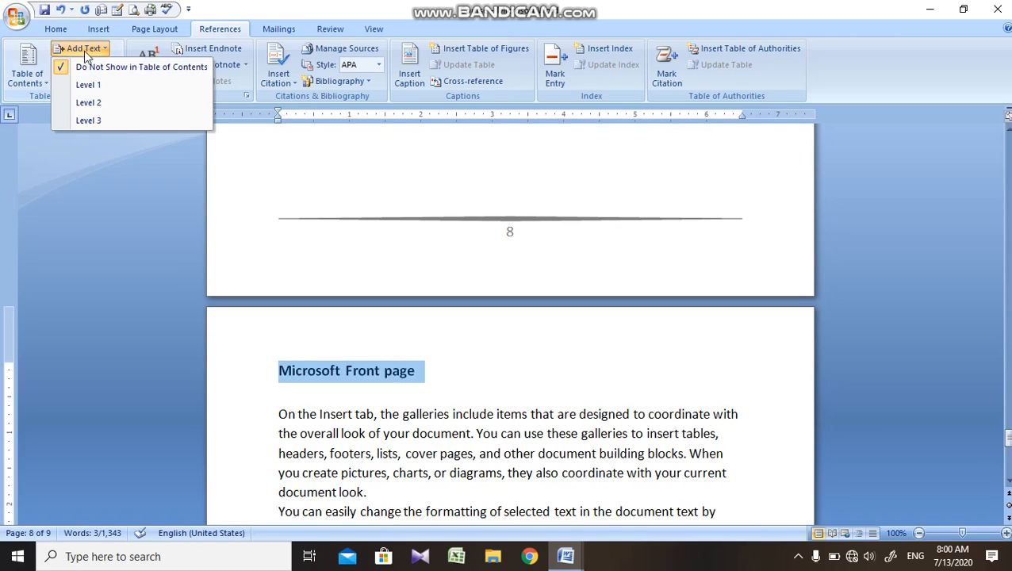
{"action": "left_click", "coordinate": [97, 102]}
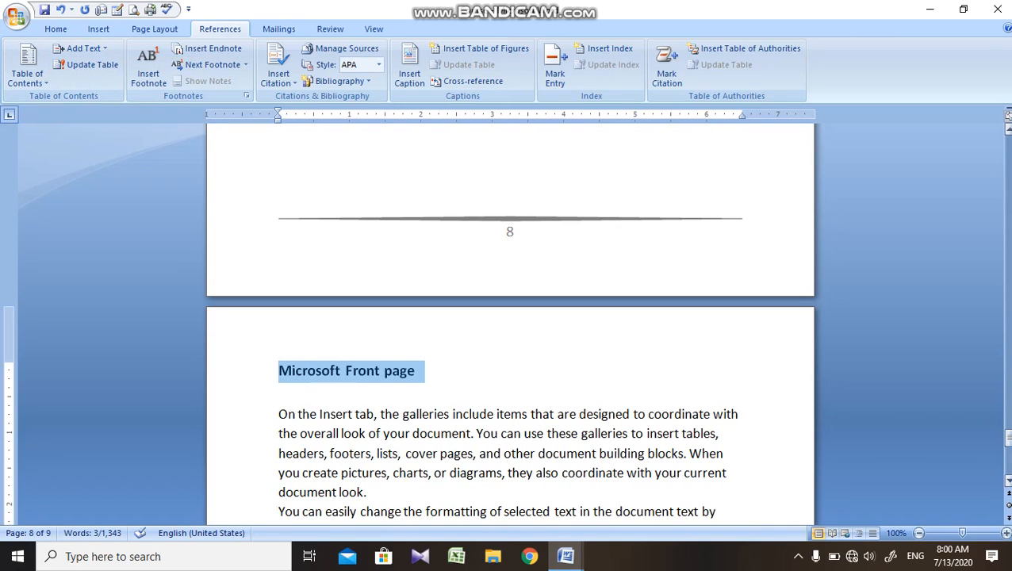
Step: Insert the built-in Automatic Table 1 table of contents on the empty line below the "Course" heading on page 1
{"action": "scroll", "coordinate": [1007, 115], "scroll_direction": "down", "scroll_amount": 7}
{"action": "scroll", "coordinate": [1009, 295], "scroll_direction": "up", "scroll_amount": 7}
{"action": "scroll", "coordinate": [1009, 238], "scroll_direction": "down", "scroll_amount": 7}
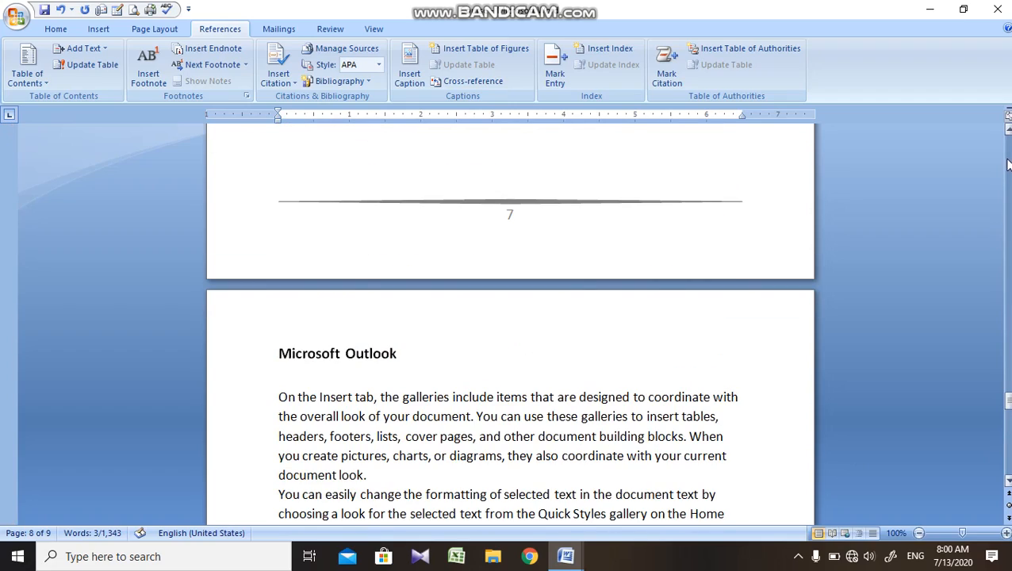
{"action": "left_click_drag", "start_coordinate": [1008, 399], "coordinate": [1009, 172]}
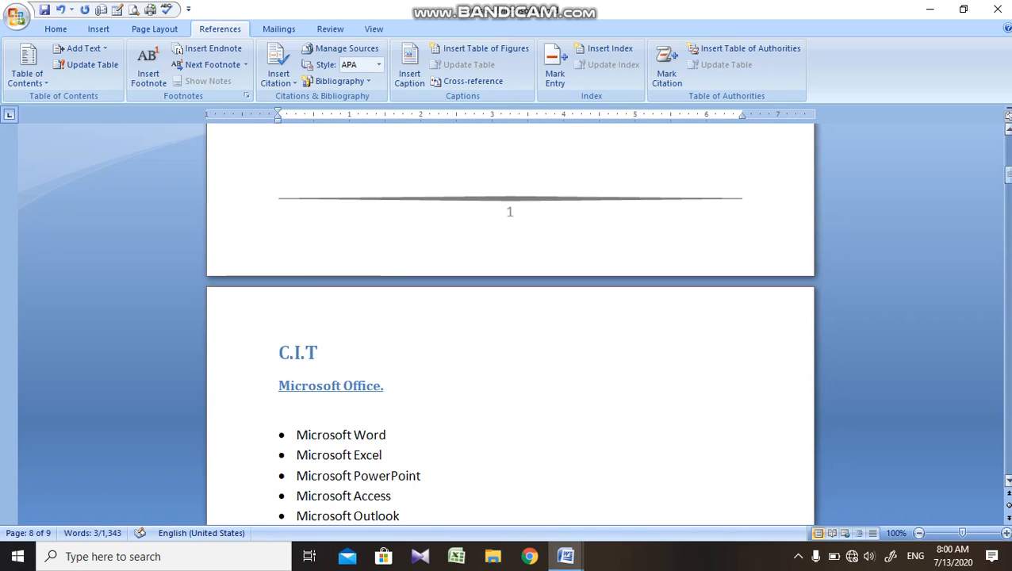
{"action": "left_click", "coordinate": [1008, 146]}
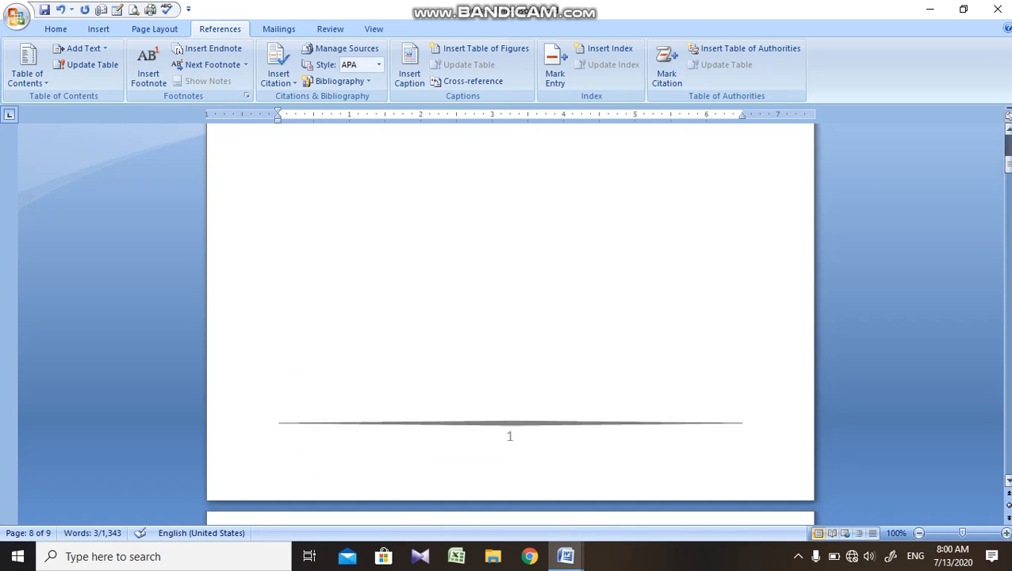
{"action": "left_click", "coordinate": [374, 369]}
{"action": "left_click", "coordinate": [260, 275]}
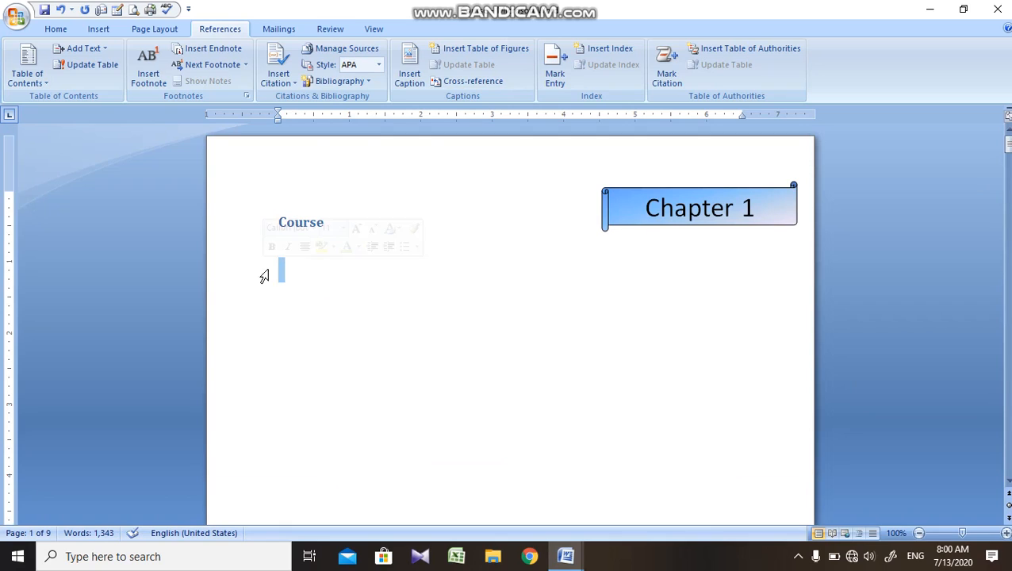
{"action": "left_click", "coordinate": [279, 270]}
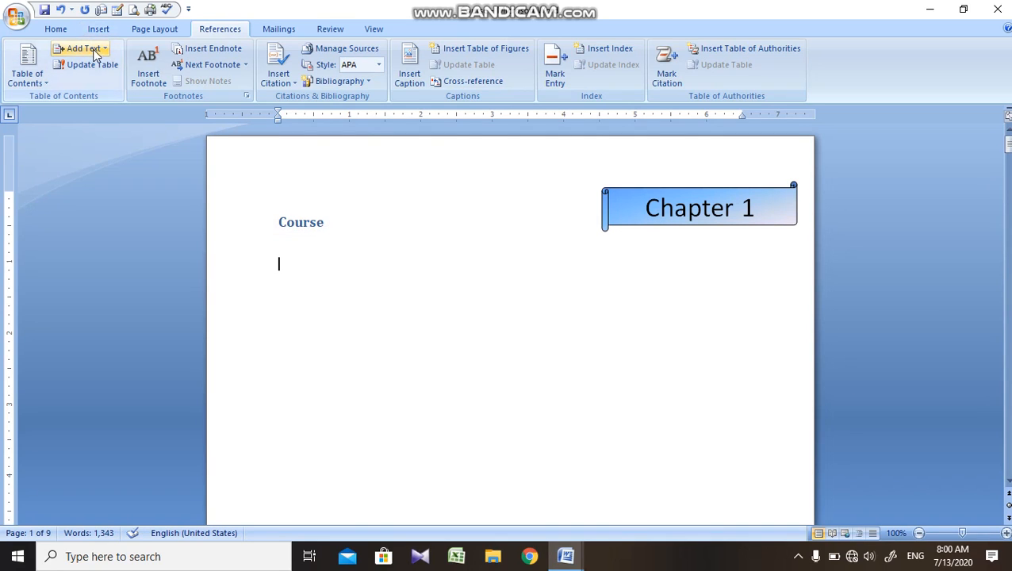
{"action": "left_click", "coordinate": [49, 83]}
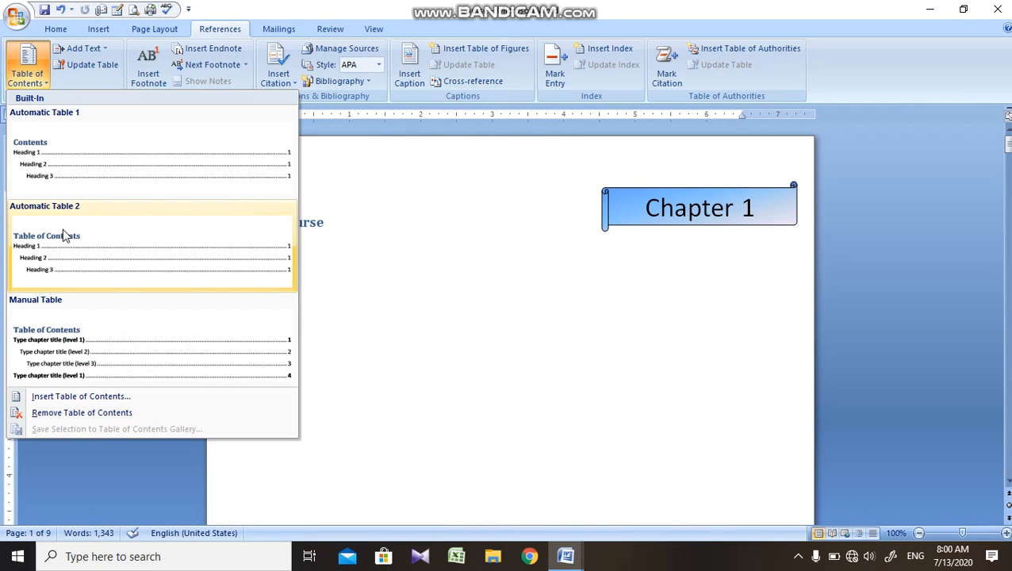
{"action": "left_click", "coordinate": [103, 178]}
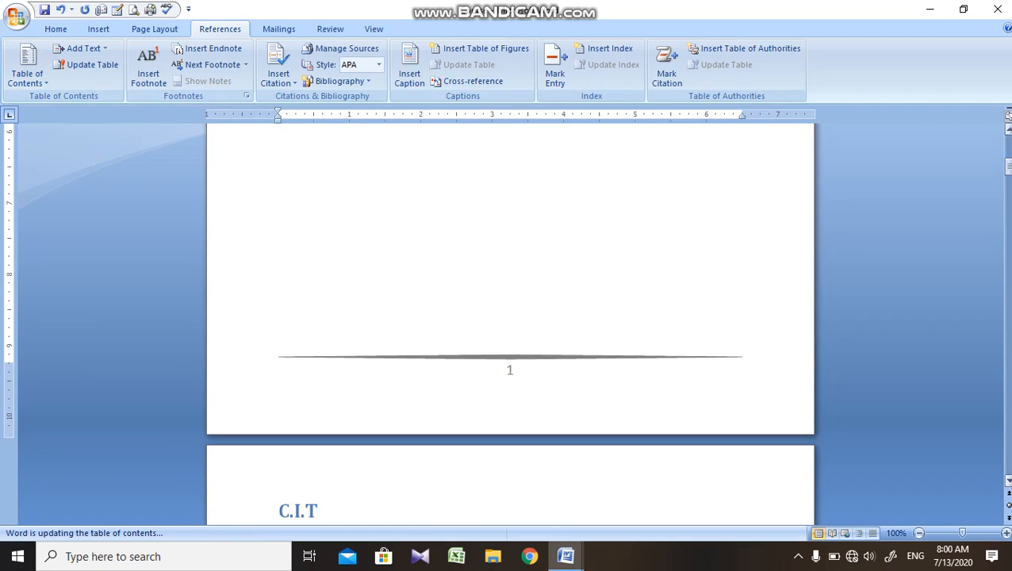
Step: Review the entries and page numbers of the table of contents and follow its C.I.T entry to the heading
{"action": "left_click_drag", "start_coordinate": [1006, 165], "coordinate": [1006, 144]}
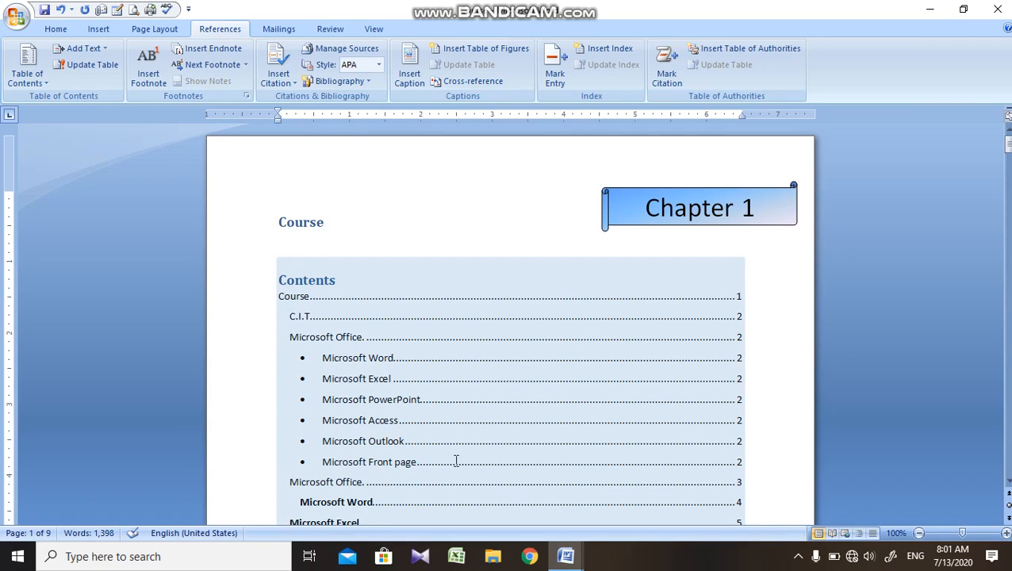
{"action": "left_click", "coordinate": [1009, 151]}
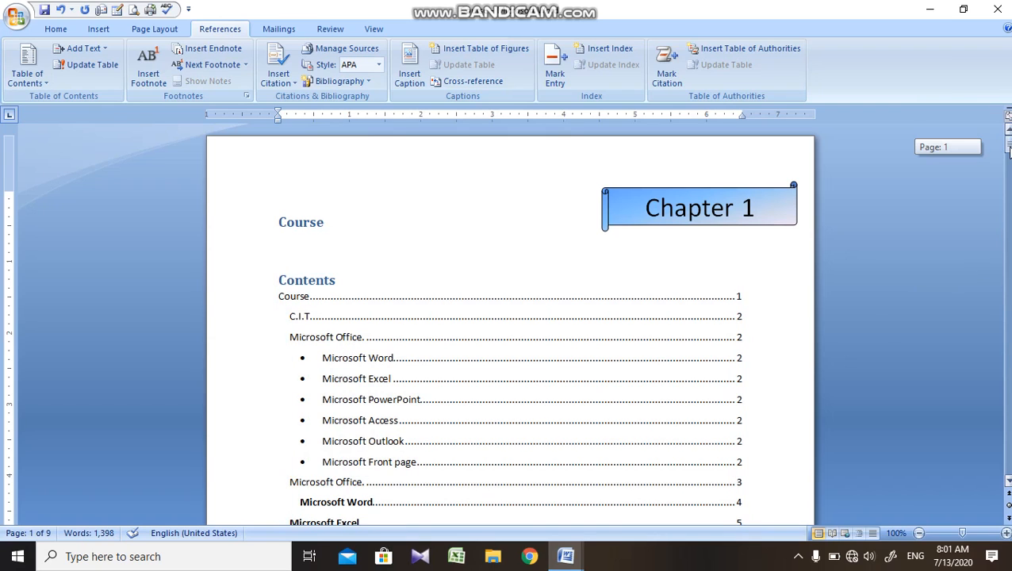
{"action": "left_click_drag", "start_coordinate": [1009, 151], "coordinate": [1009, 155]}
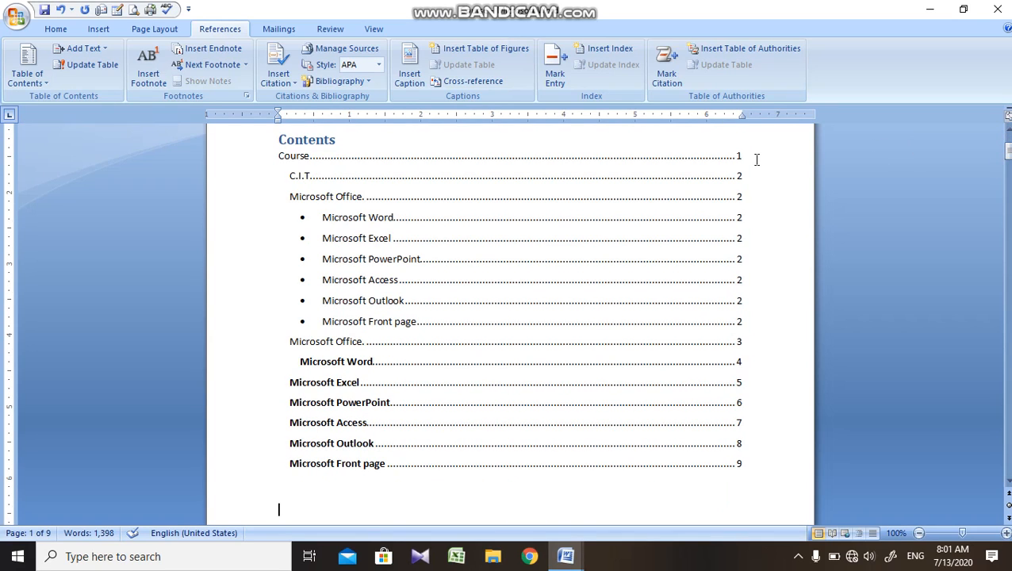
{"action": "left_click", "coordinate": [744, 254]}
{"action": "left_click", "coordinate": [273, 351]}
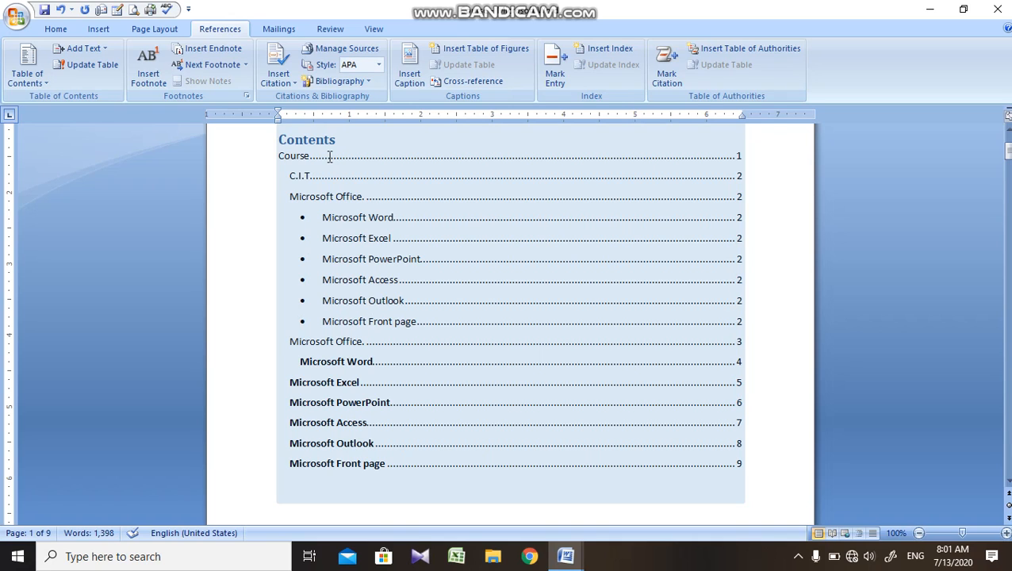
{"action": "left_click", "coordinate": [392, 174]}
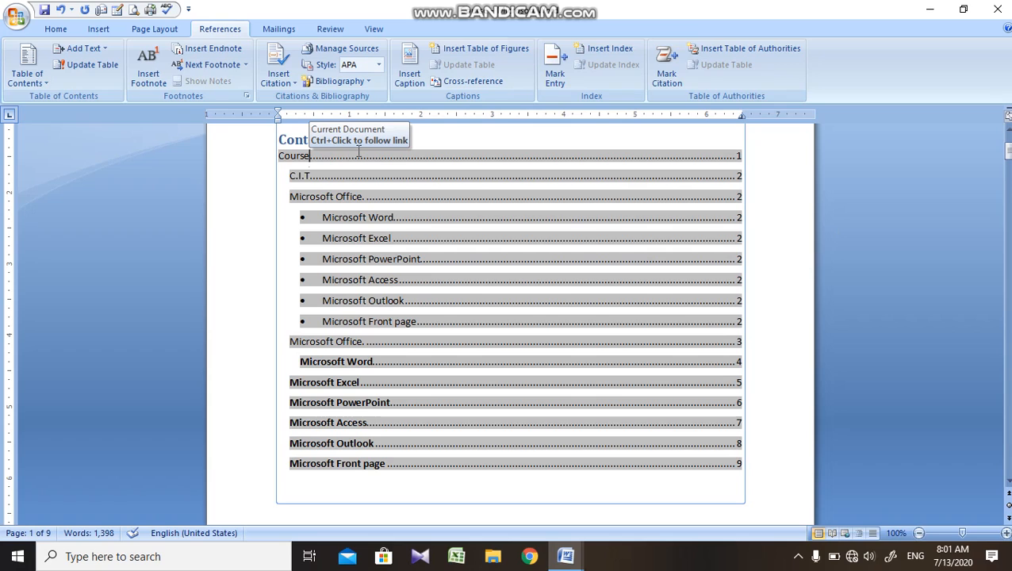
{"action": "left_click", "coordinate": [327, 182], "text": "ctrl"}
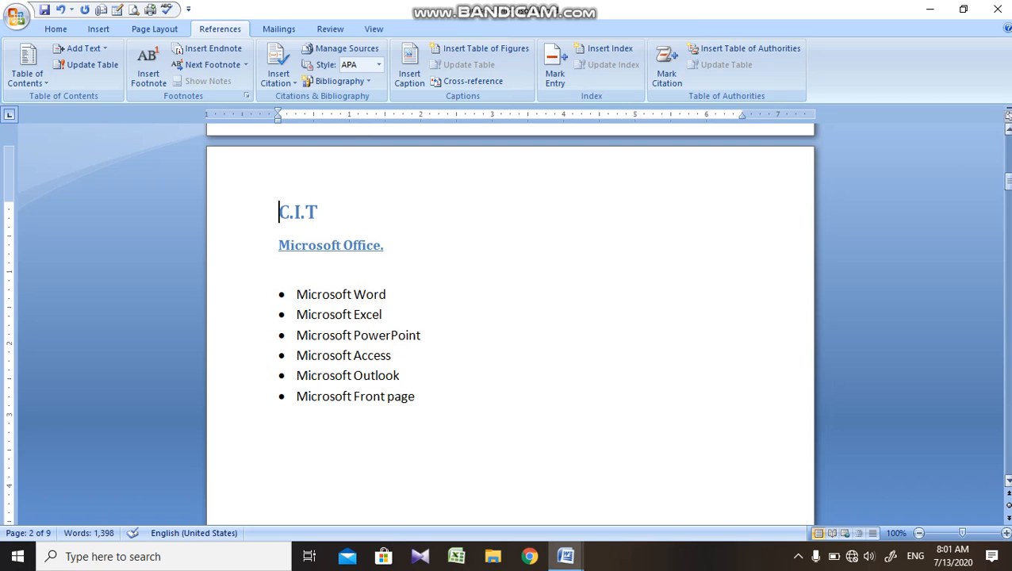
Step: Follow the table of contents' page 4 "Microsoft Word" entry to its heading, and return to the table on page 1
{"action": "left_click", "coordinate": [1009, 181]}
{"action": "left_click", "coordinate": [1010, 129]}
{"action": "left_click", "coordinate": [1008, 128]}
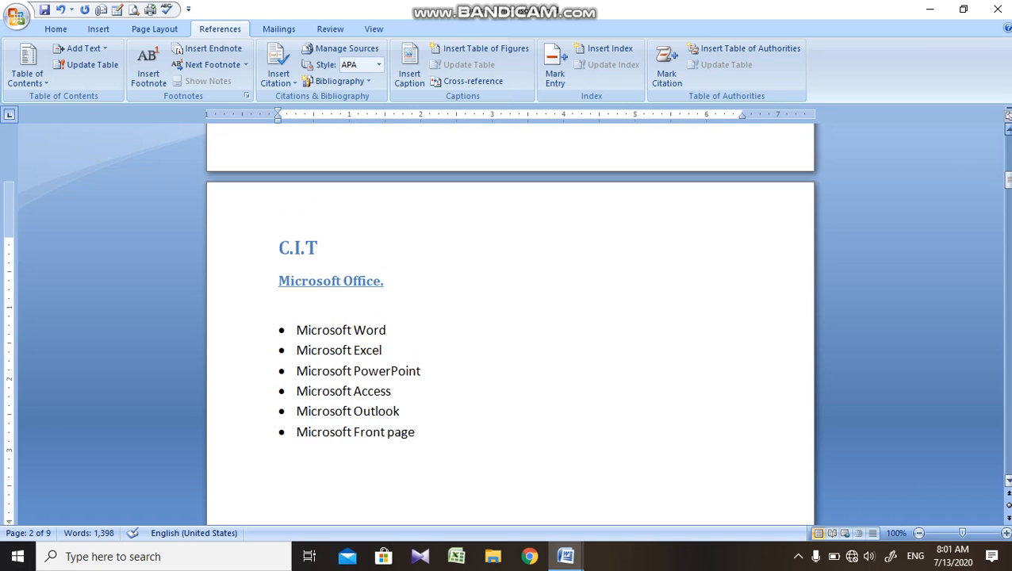
{"action": "scroll", "coordinate": [1009, 131], "scroll_direction": "up", "scroll_amount": 12}
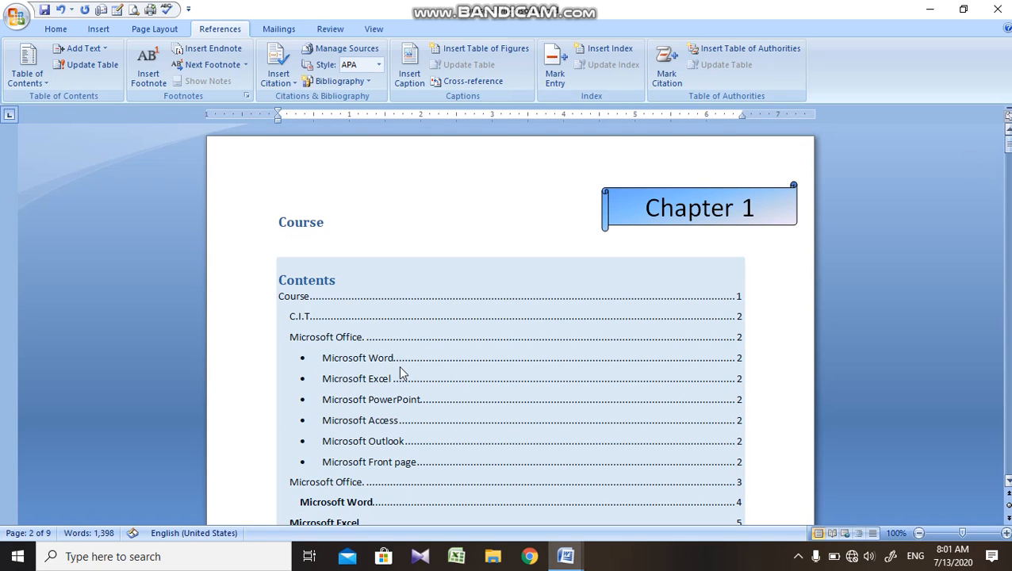
{"action": "left_click", "coordinate": [369, 358]}
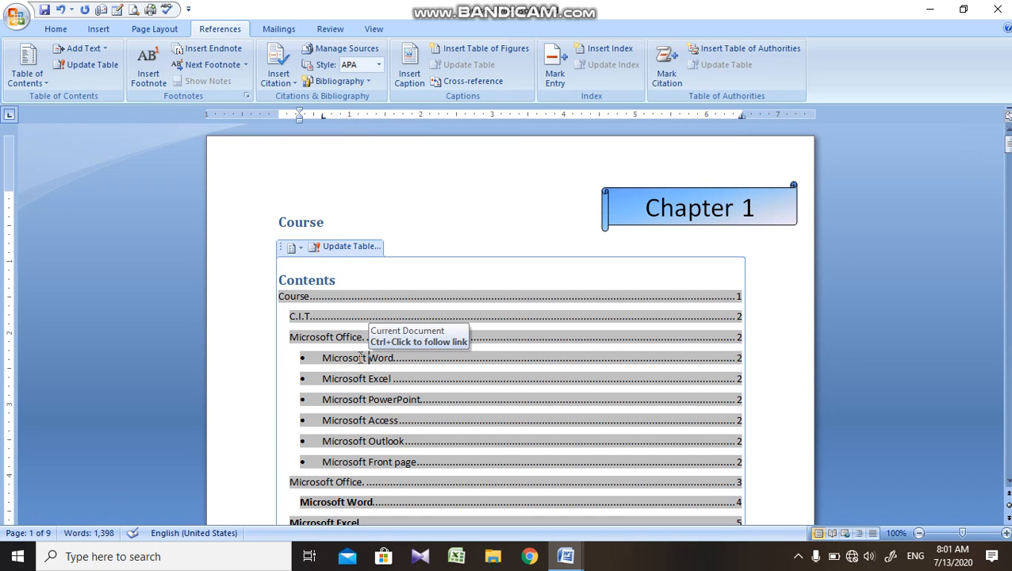
{"action": "left_click", "coordinate": [345, 512], "text": "ctrl"}
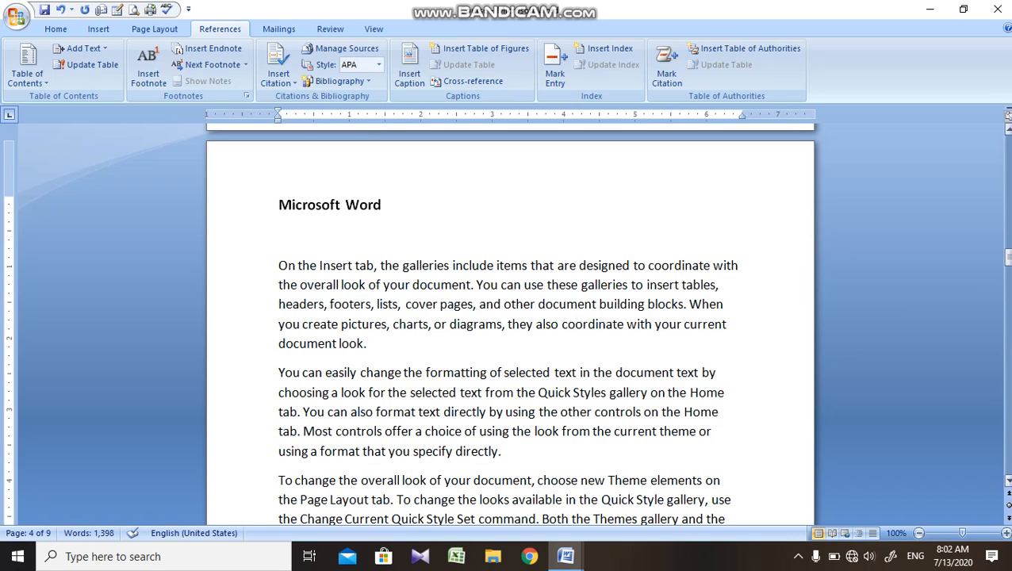
{"action": "left_click_drag", "start_coordinate": [1005, 257], "coordinate": [1006, 141]}
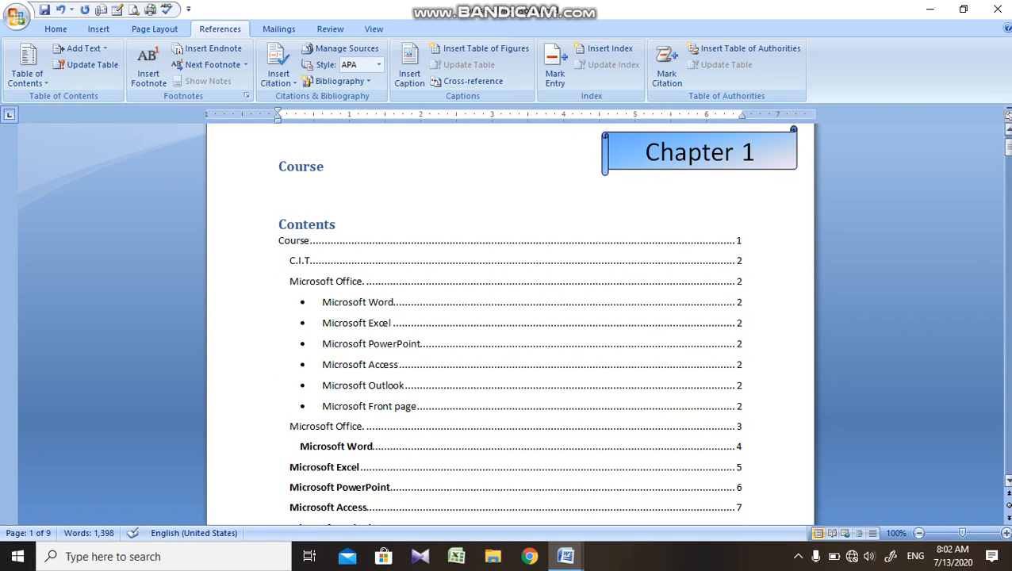
{"action": "scroll", "coordinate": [511, 324], "scroll_direction": "up", "scroll_amount": 1}
{"action": "left_click_drag", "start_coordinate": [1006, 143], "coordinate": [1006, 146]}
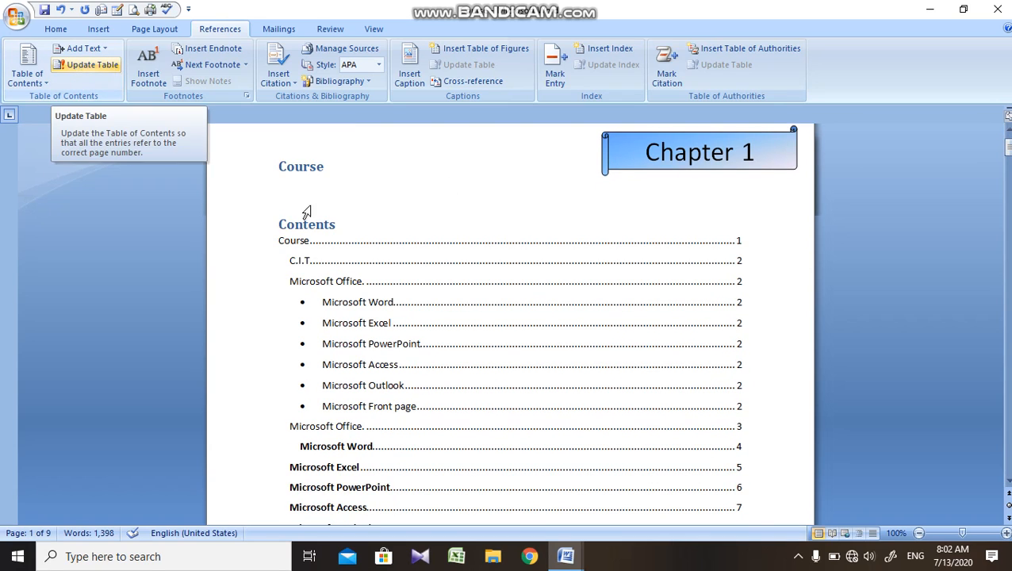
{"action": "left_click", "coordinate": [91, 65]}
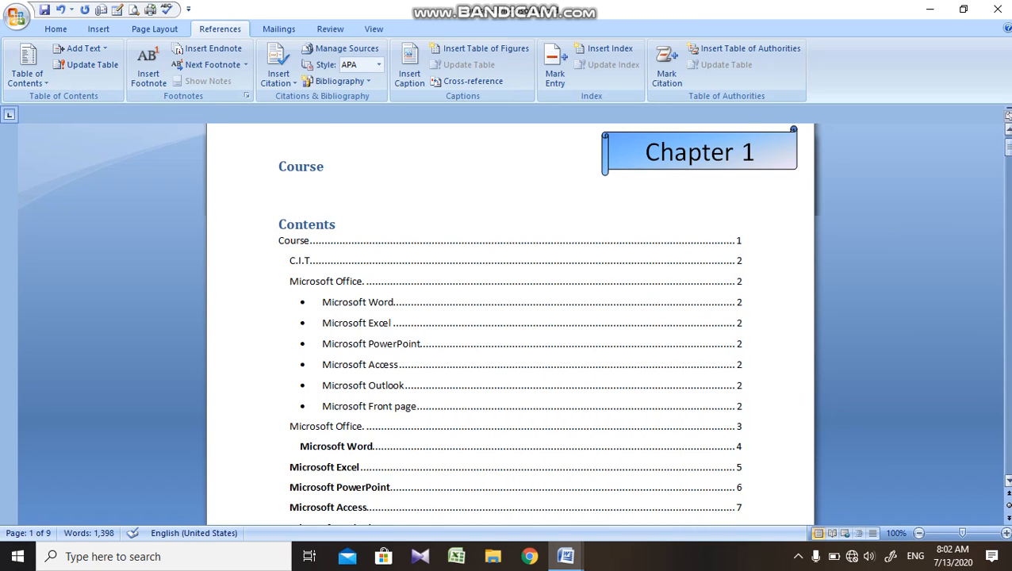
Step: Add a new page after page 9 at the end of the document and title it "Desktop"
{"action": "left_click_drag", "start_coordinate": [1007, 146], "coordinate": [1005, 464]}
{"action": "left_click", "coordinate": [558, 318]}
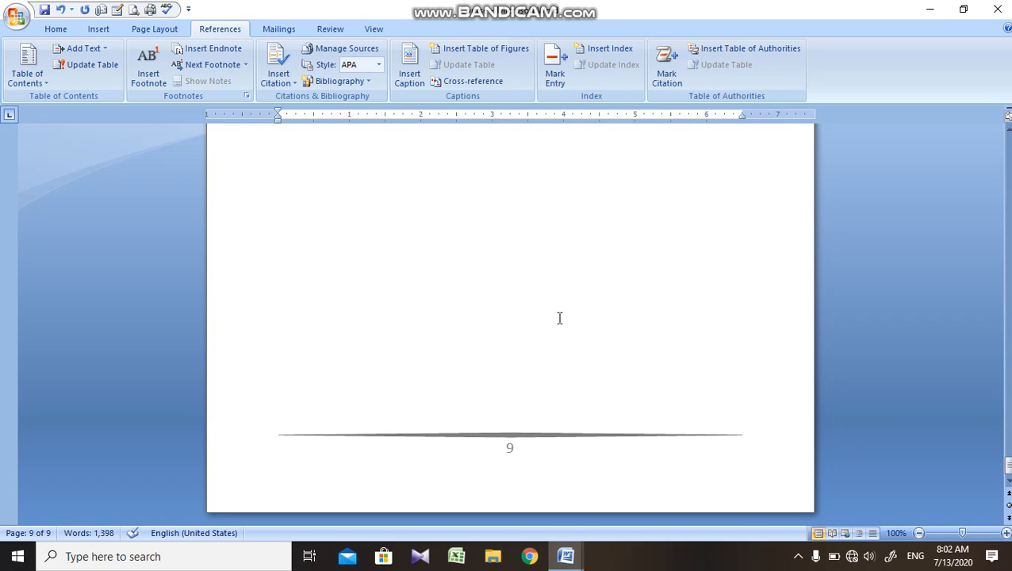
{"action": "key", "text": "ctrl+Return"}
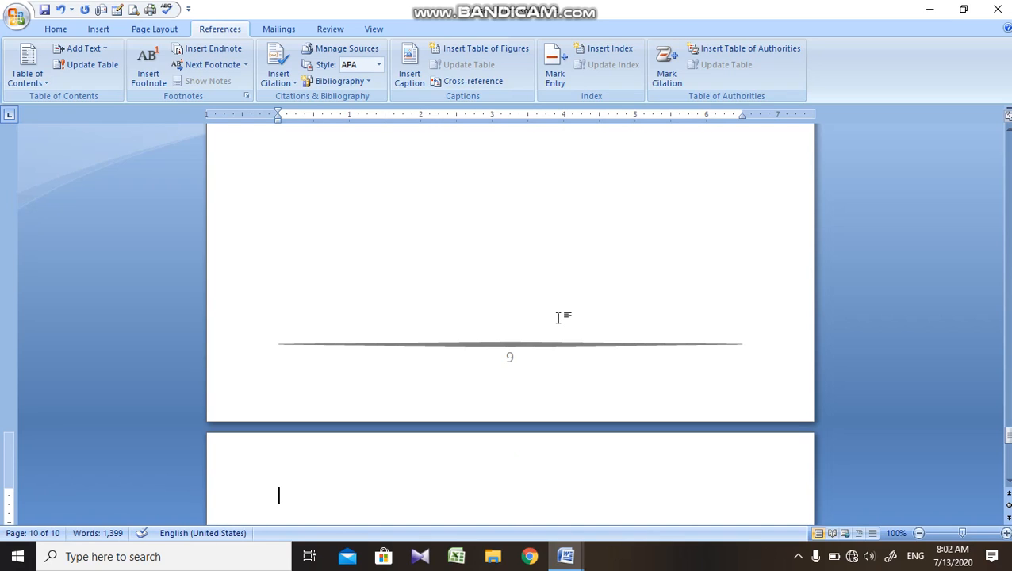
{"action": "type", "text": "Desktop"}
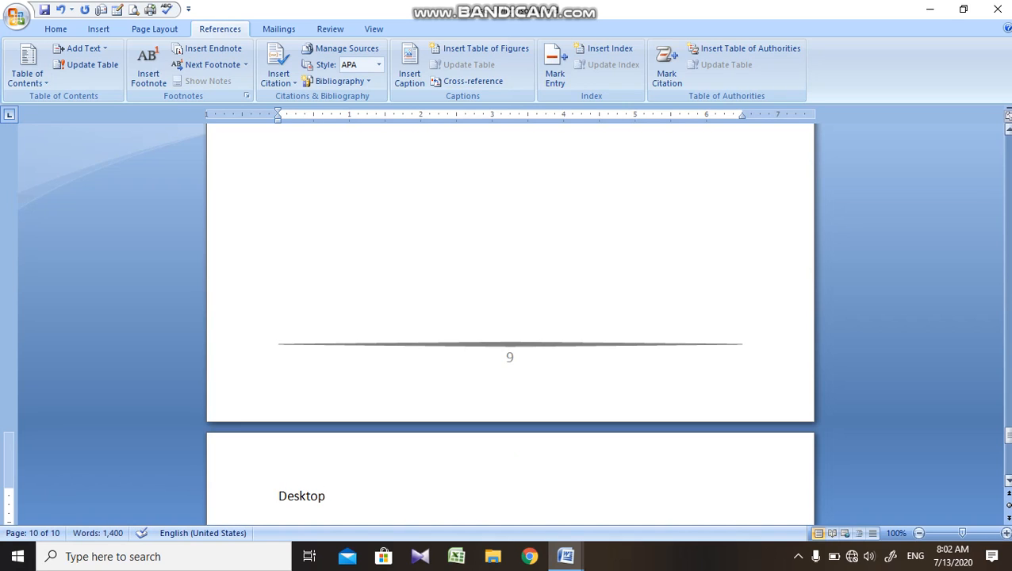
Step: Fill the new page with sample text below "Desktop" using =rand()
{"action": "left_click_drag", "start_coordinate": [1009, 436], "coordinate": [1008, 445]}
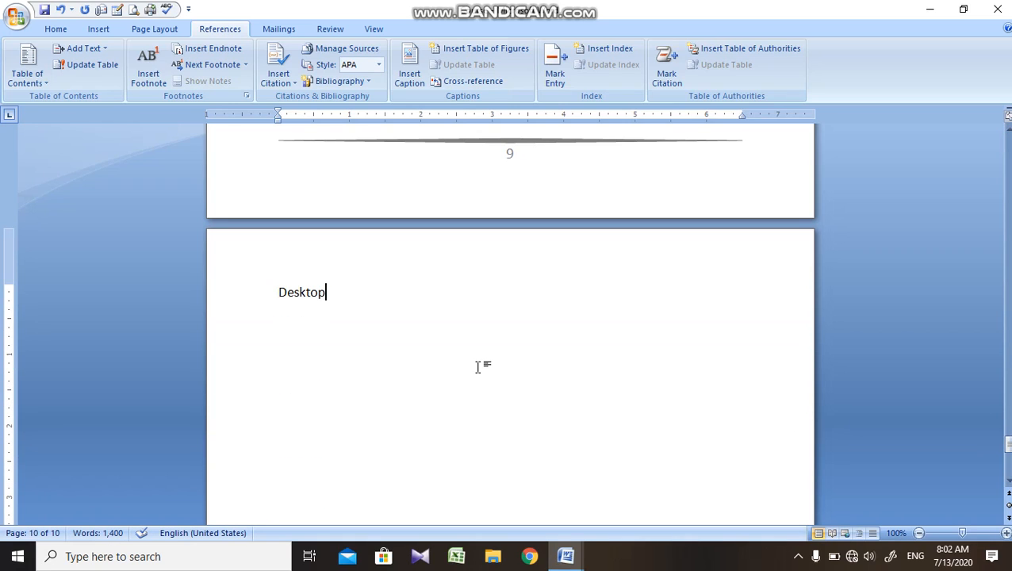
{"action": "key", "text": "Return"}
{"action": "type", "text": "=r"}
{"action": "key", "text": "BackSpace"}
{"action": "key", "text": "BackSpace"}
{"action": "type", "text": "=rand()"}
{"action": "key", "text": "Return"}
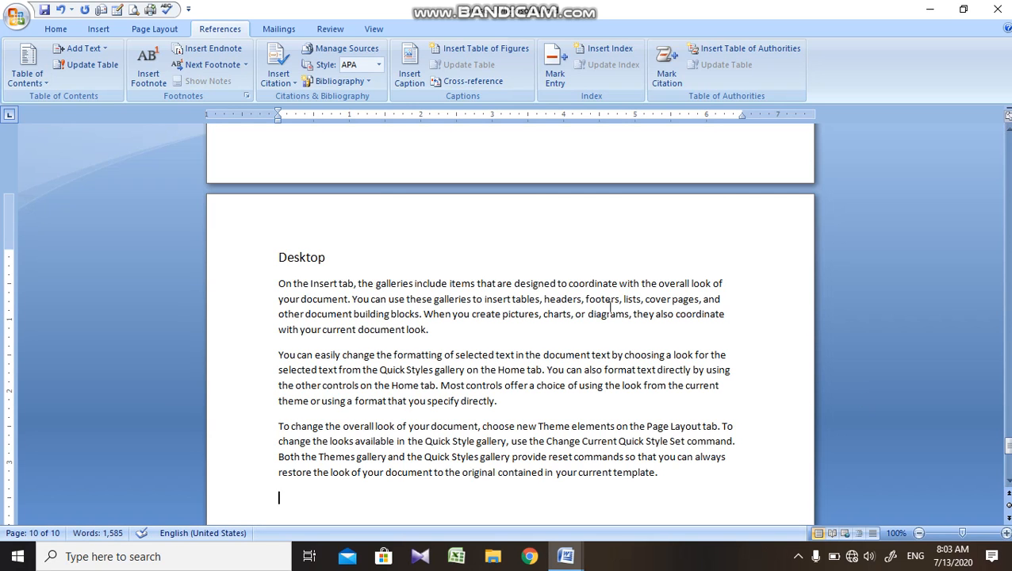
Step: Add the "Desktop" heading on page 10 to the table of contents as Level 3
{"action": "left_click", "coordinate": [259, 264]}
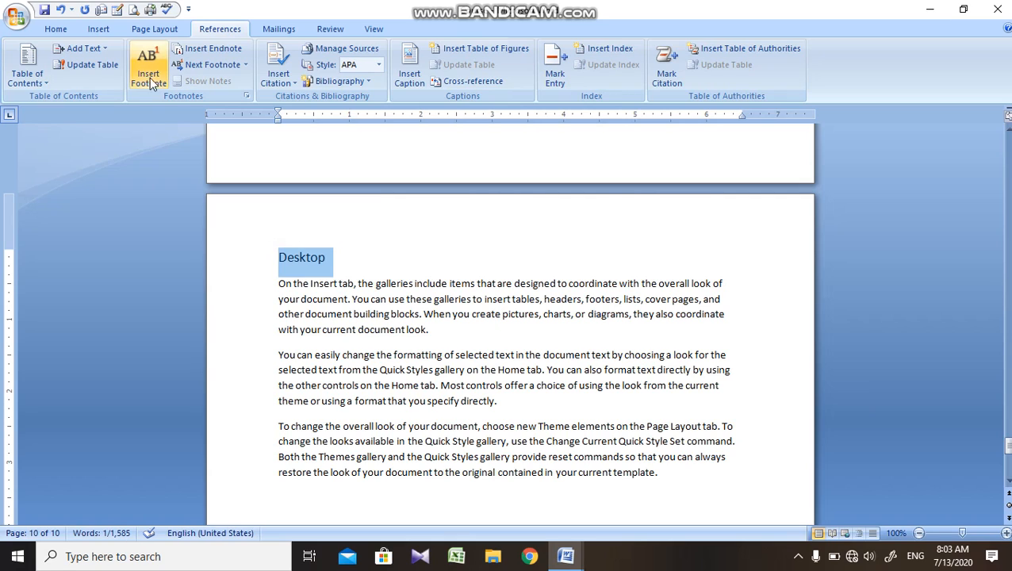
{"action": "left_click", "coordinate": [89, 49]}
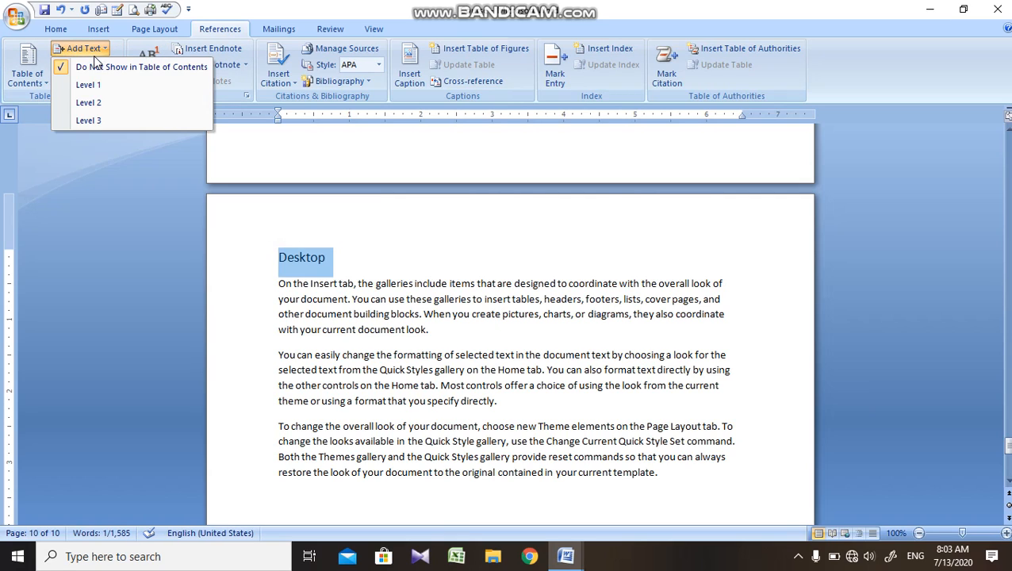
{"action": "left_click", "coordinate": [89, 120]}
Step: Update the entire table of contents on page 1 and check its entries for the new "Desktop" heading
{"action": "scroll", "coordinate": [865, 202], "scroll_direction": "up", "scroll_amount": 7}
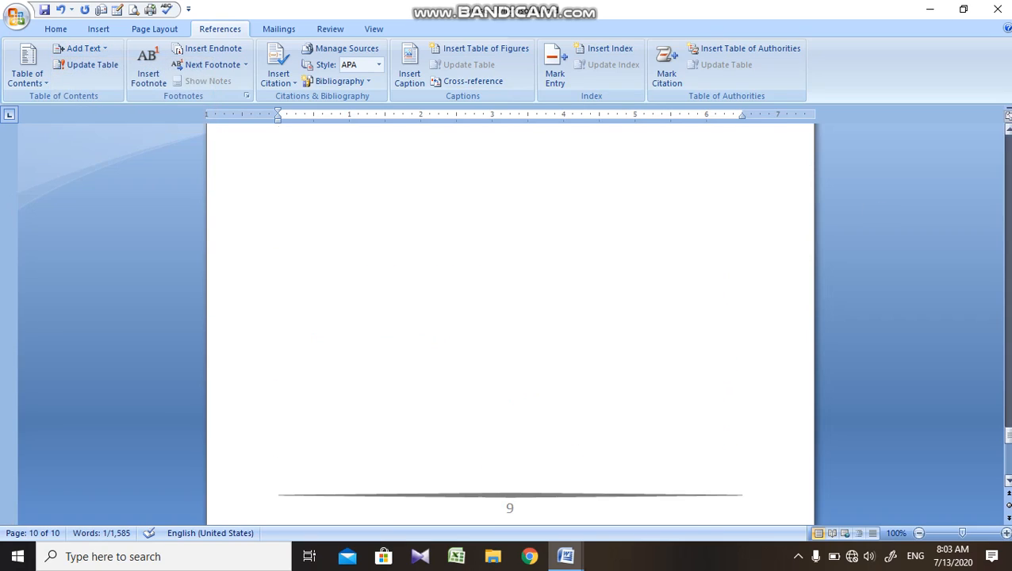
{"action": "scroll", "coordinate": [510, 325], "scroll_direction": "down", "scroll_amount": 8}
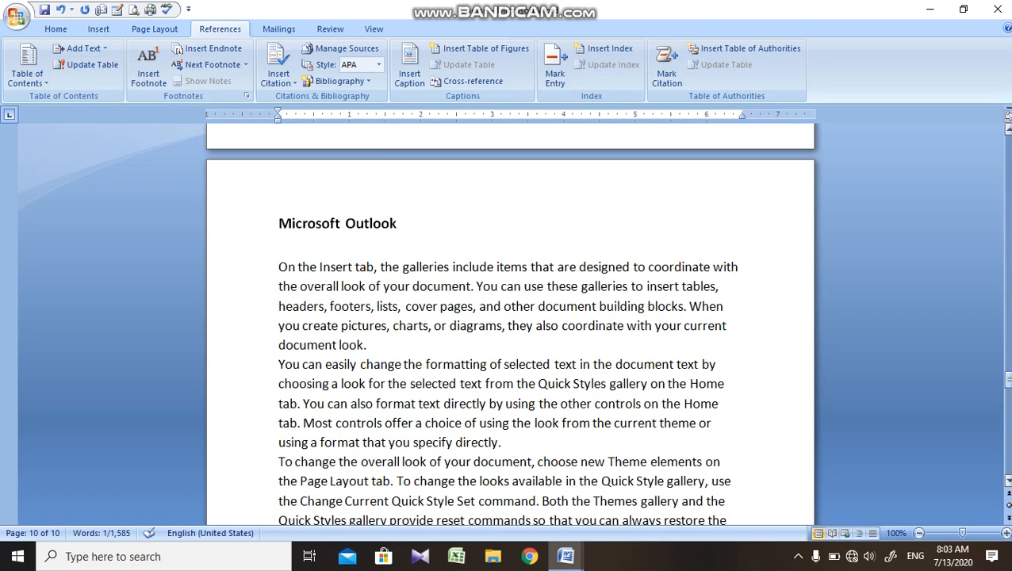
{"action": "left_click_drag", "start_coordinate": [1008, 379], "coordinate": [1007, 144]}
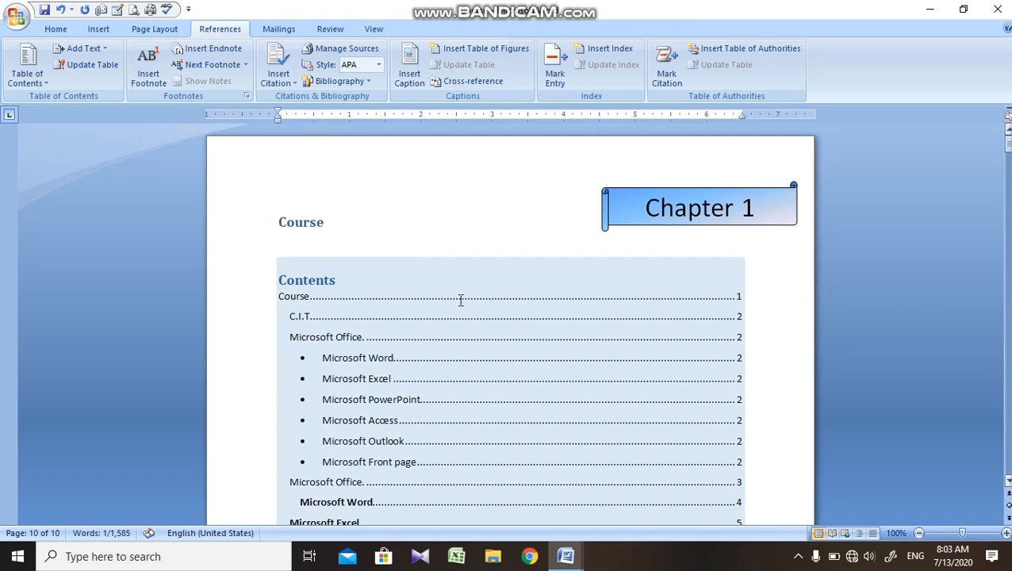
{"action": "left_click", "coordinate": [354, 289]}
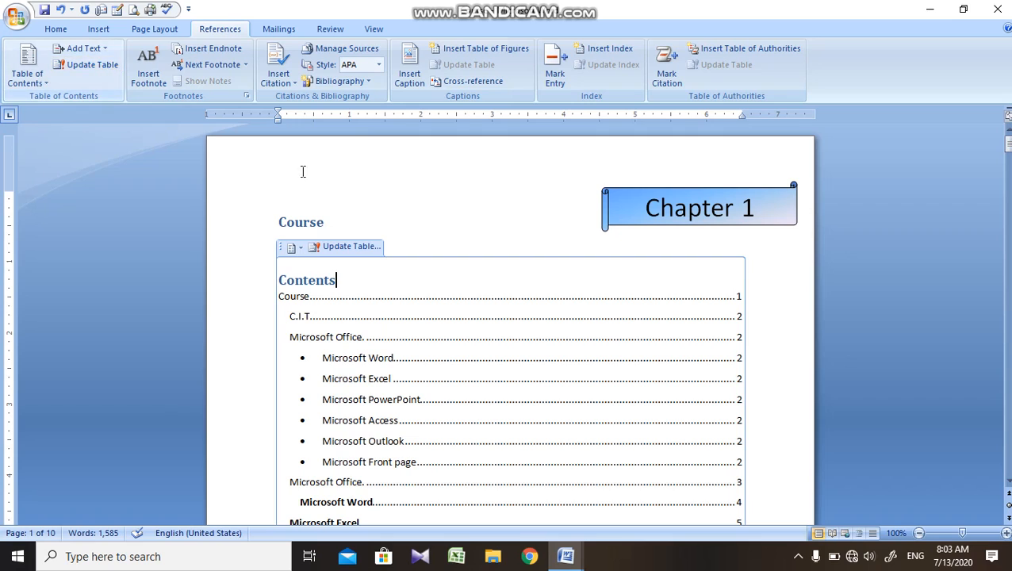
{"action": "left_click", "coordinate": [339, 248]}
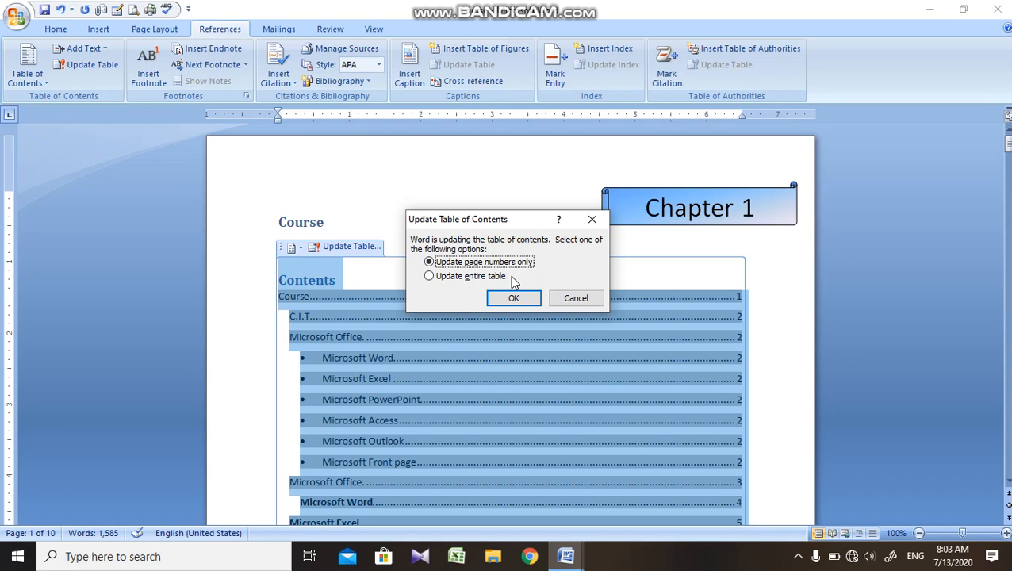
{"action": "left_click", "coordinate": [480, 276]}
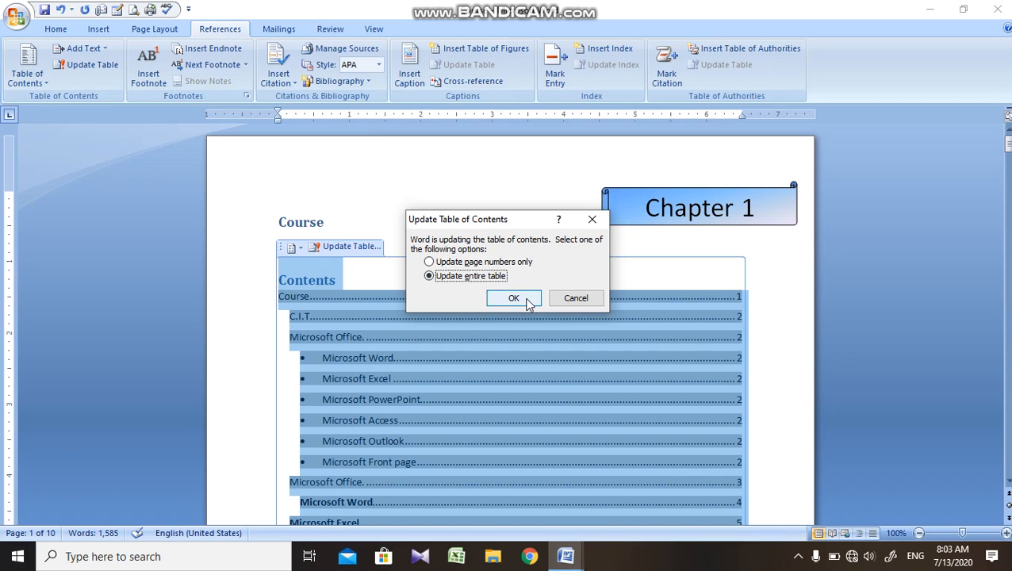
{"action": "left_click", "coordinate": [522, 298]}
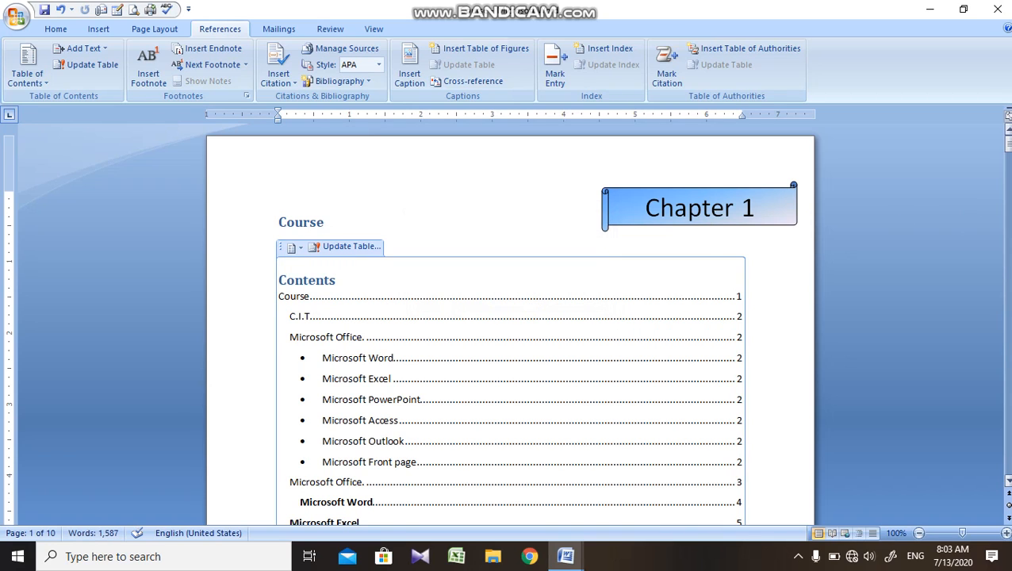
{"action": "scroll", "coordinate": [474, 238], "scroll_direction": "down", "scroll_amount": 5}
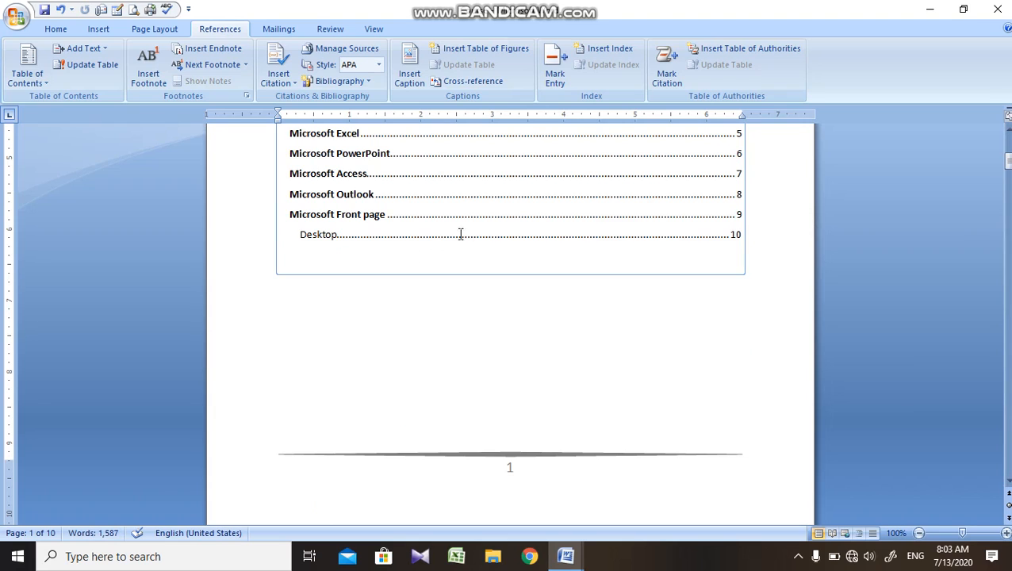
{"action": "left_click_drag", "start_coordinate": [1005, 159], "coordinate": [1006, 147]}
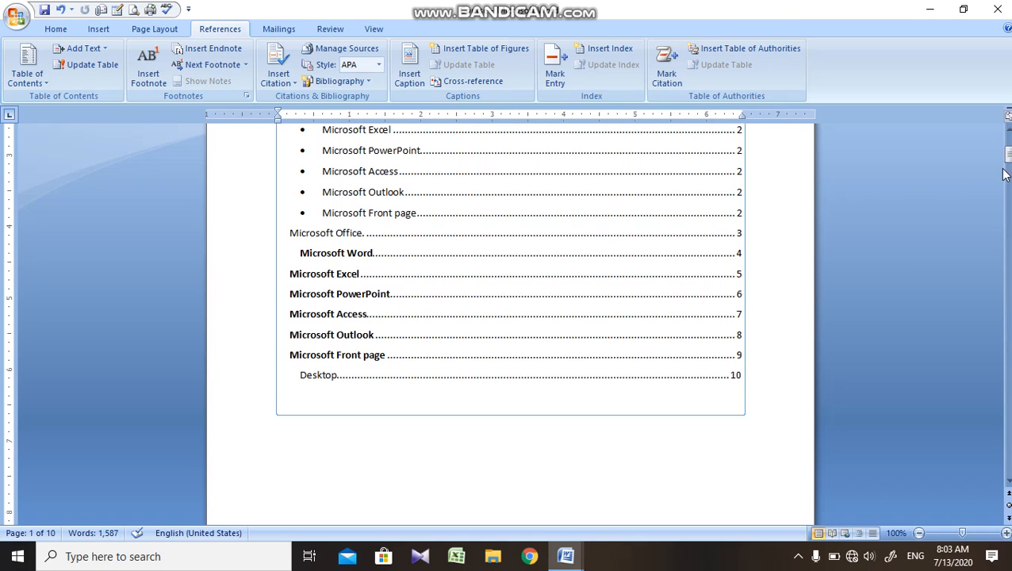
Step: Insert a page break before the "C.I.T" heading on page 2
{"action": "left_click_drag", "start_coordinate": [1006, 148], "coordinate": [1006, 169]}
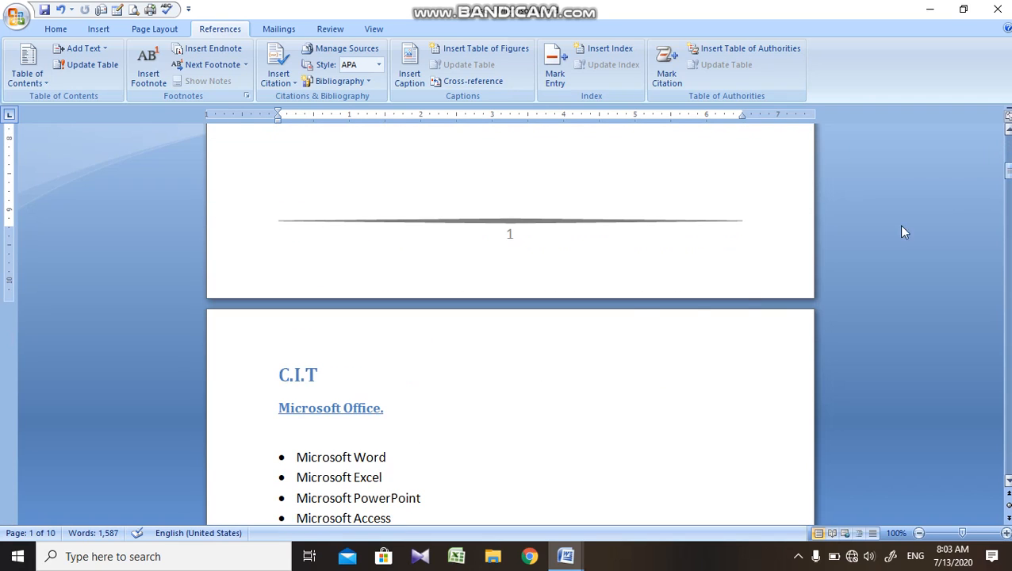
{"action": "left_click", "coordinate": [631, 321]}
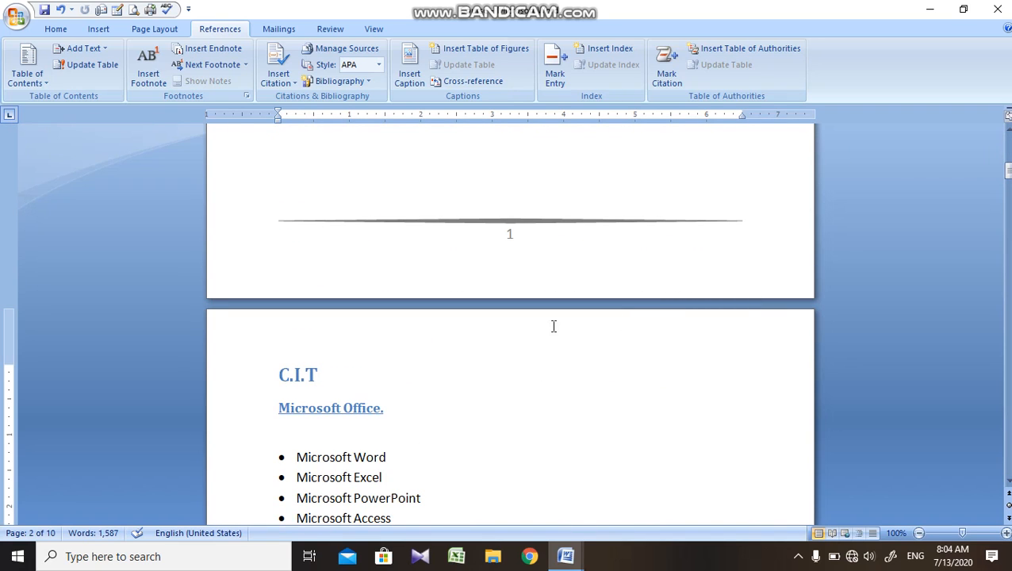
{"action": "left_click", "coordinate": [277, 374]}
{"action": "key", "text": "ctrl+Return"}
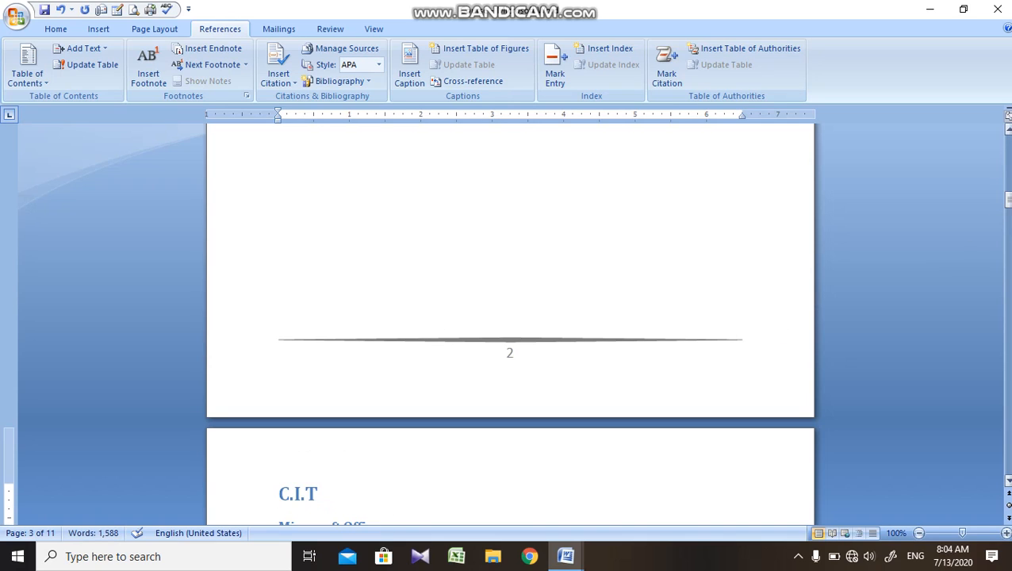
Step: Update only the page numbers of the table of contents on page 1
{"action": "left_click_drag", "start_coordinate": [1007, 198], "coordinate": [1008, 142]}
{"action": "left_click", "coordinate": [457, 287]}
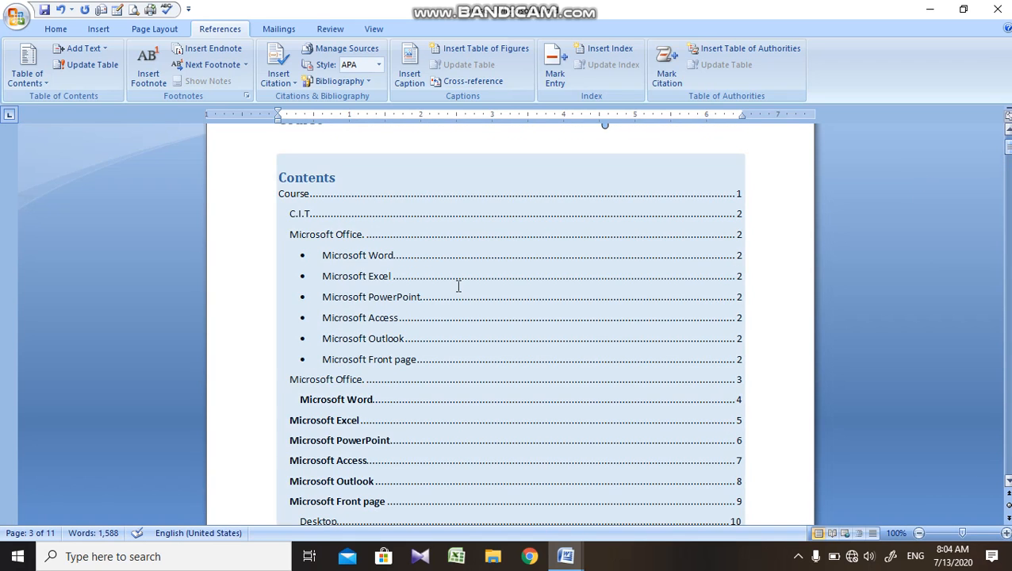
{"action": "left_click", "coordinate": [458, 287]}
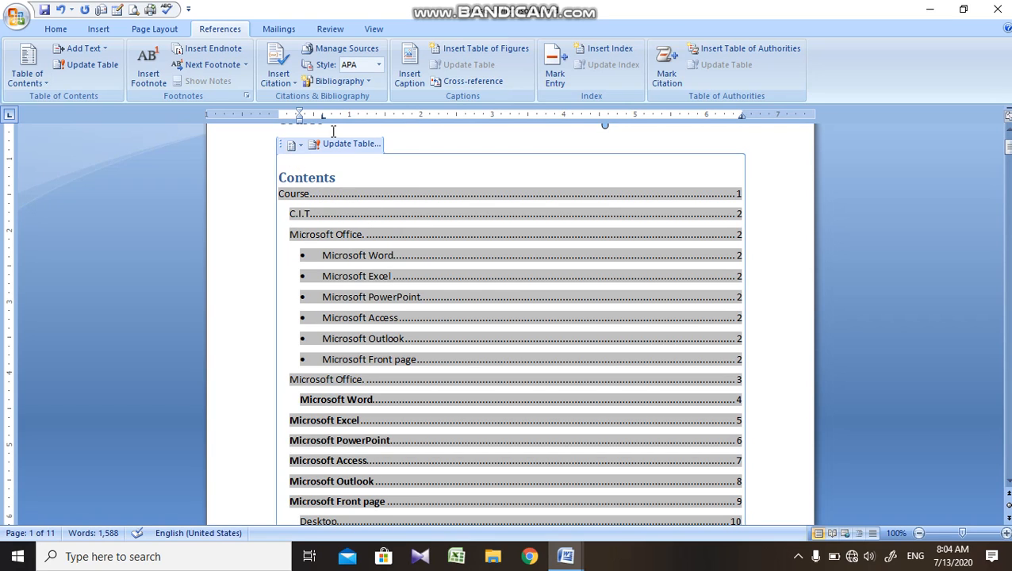
{"action": "left_click", "coordinate": [359, 147]}
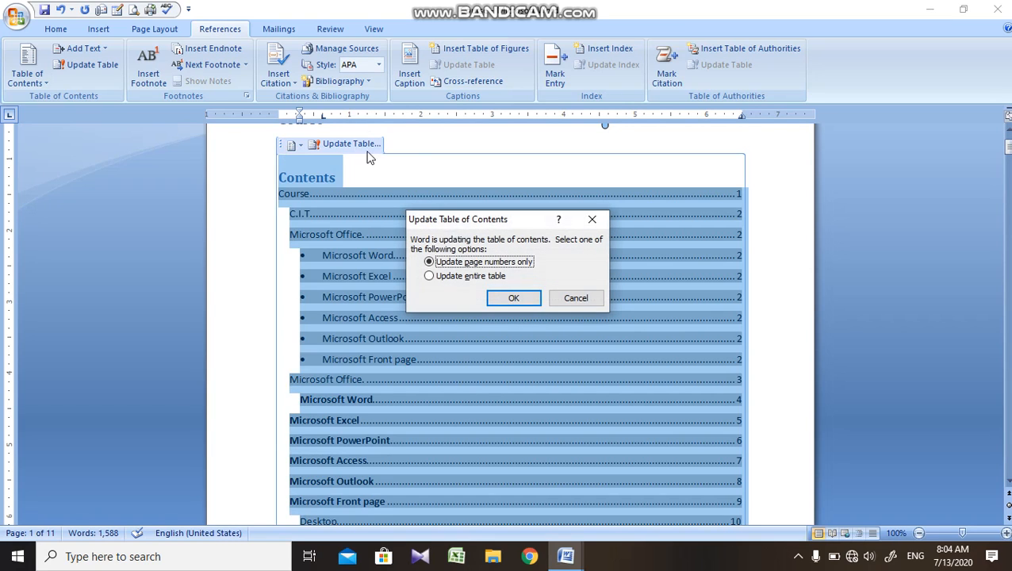
{"action": "left_click", "coordinate": [514, 299]}
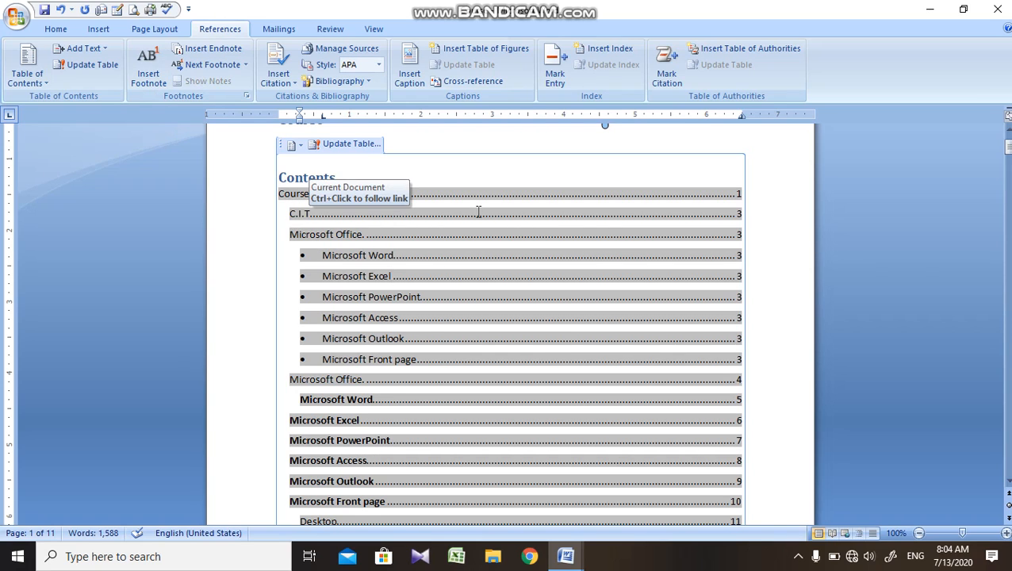
Step: Close the Course document without saving its changes and open the Chapter 2 document
{"action": "key", "text": "ctrl+w"}
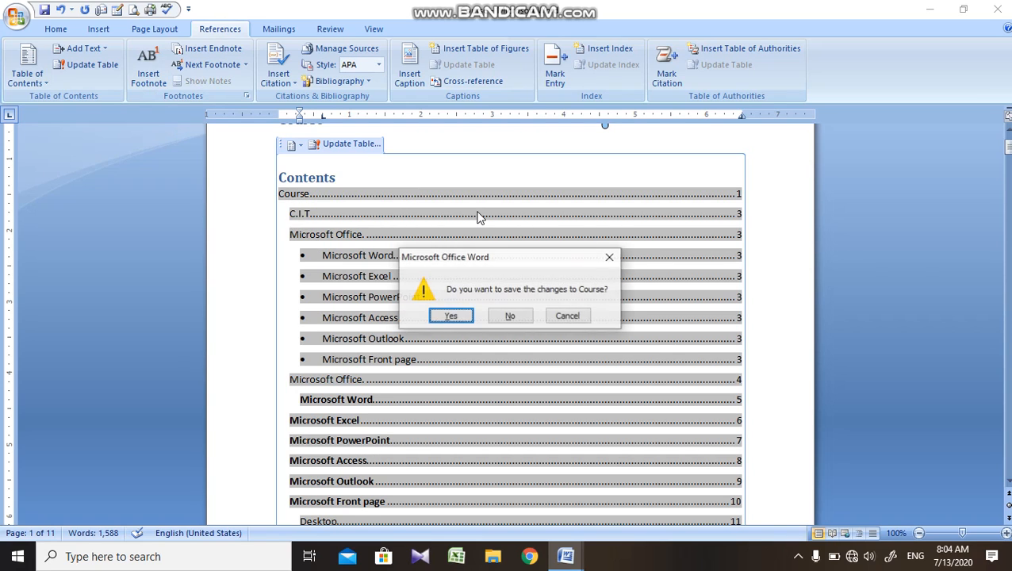
{"action": "key", "text": "n"}
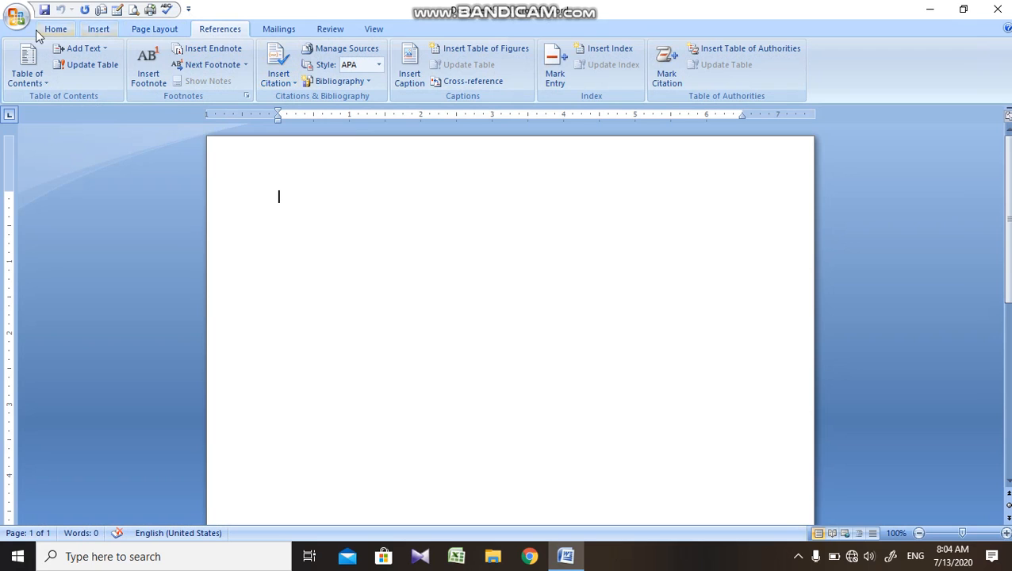
{"action": "left_click", "coordinate": [18, 17]}
{"action": "left_click", "coordinate": [489, 271]}
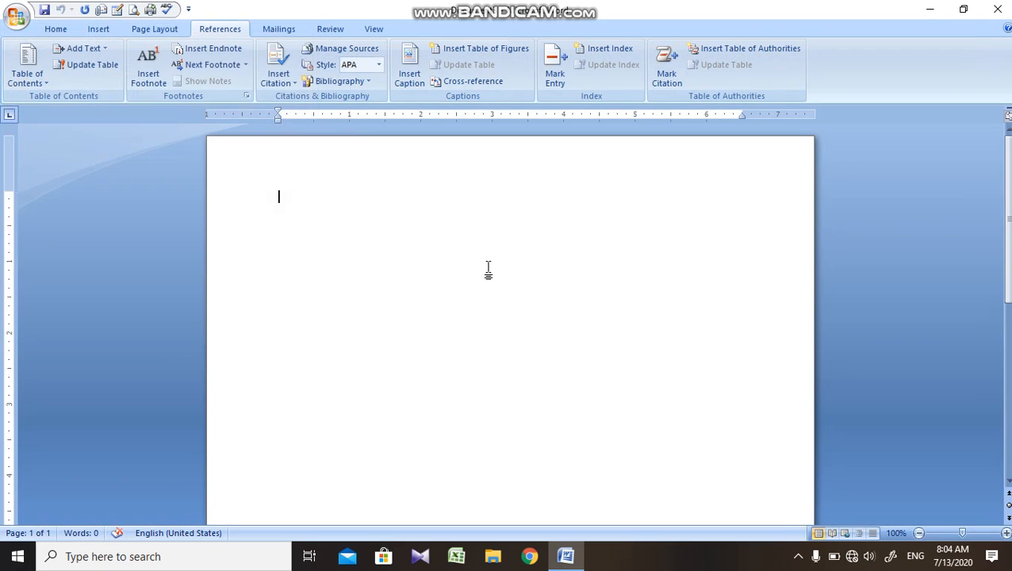
{"action": "key", "text": "ctrl+o"}
{"action": "double_click", "coordinate": [215, 151]}
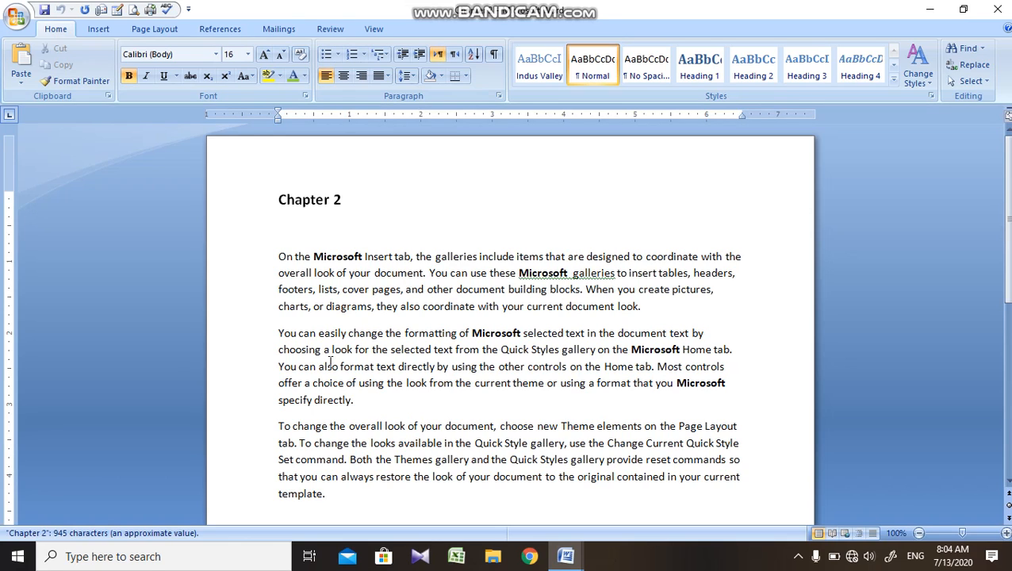
{"action": "left_click", "coordinate": [204, 31]}
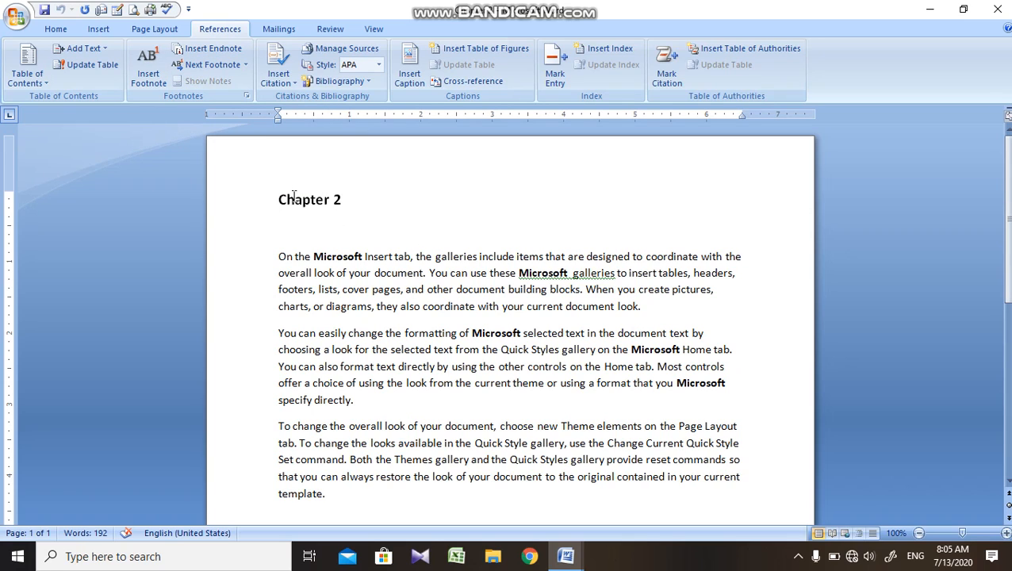
Step: Add a footnote to the first "Microsoft" in the opening paragraph reading "Microsoft is company", with its spelling corrected
{"action": "double_click", "coordinate": [336, 256]}
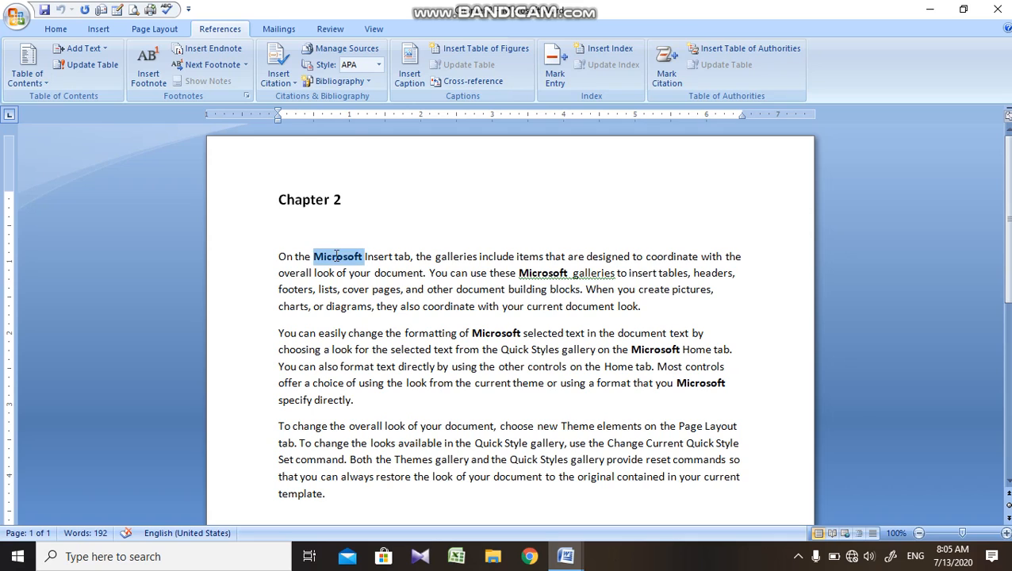
{"action": "left_click", "coordinate": [158, 67]}
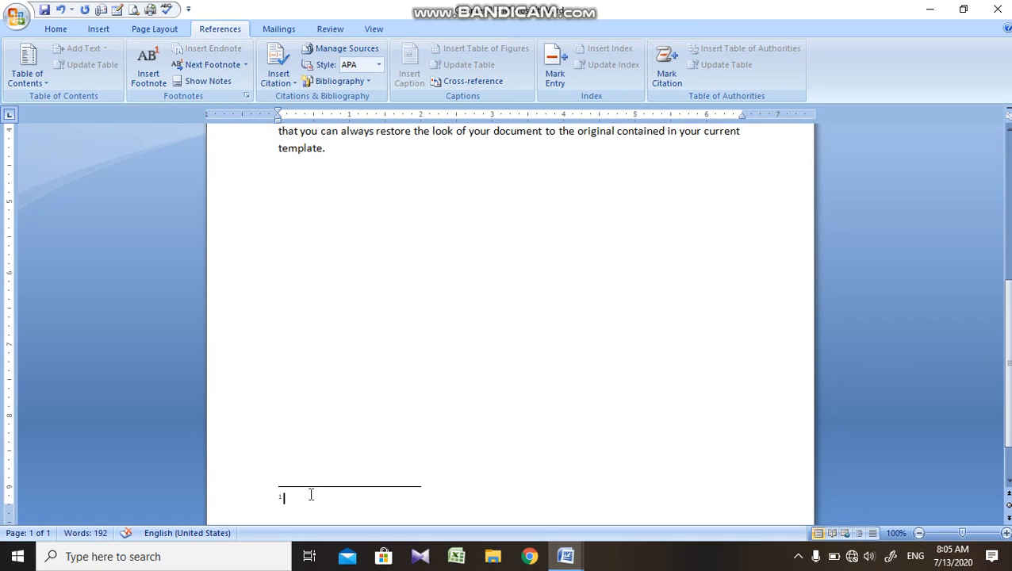
{"action": "type", "text": "c"}
{"action": "key", "text": "BackSpace"}
{"action": "type", "text": "Microsoft is campany"}
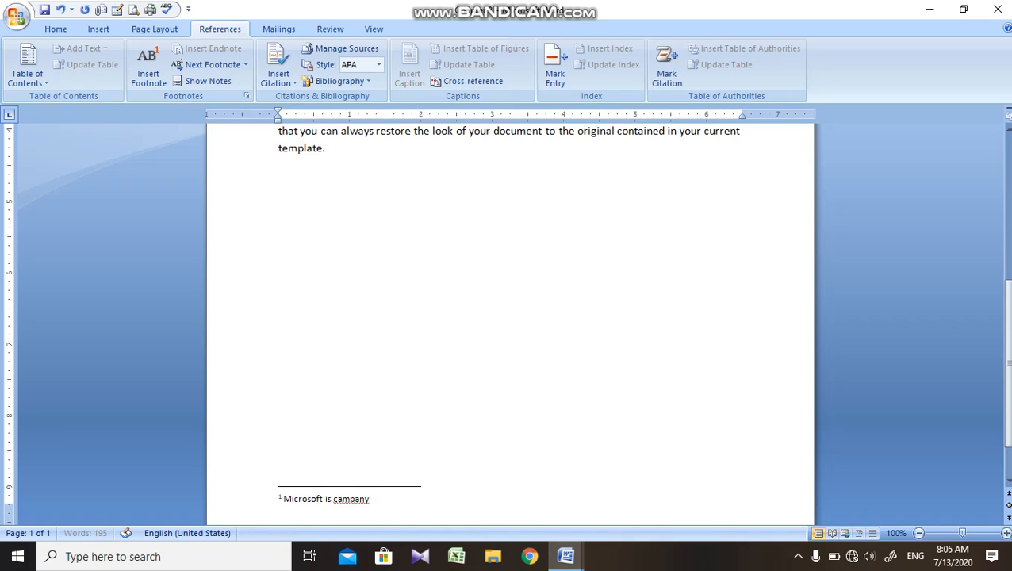
{"action": "right_click", "coordinate": [351, 499]}
{"action": "left_click", "coordinate": [393, 313]}
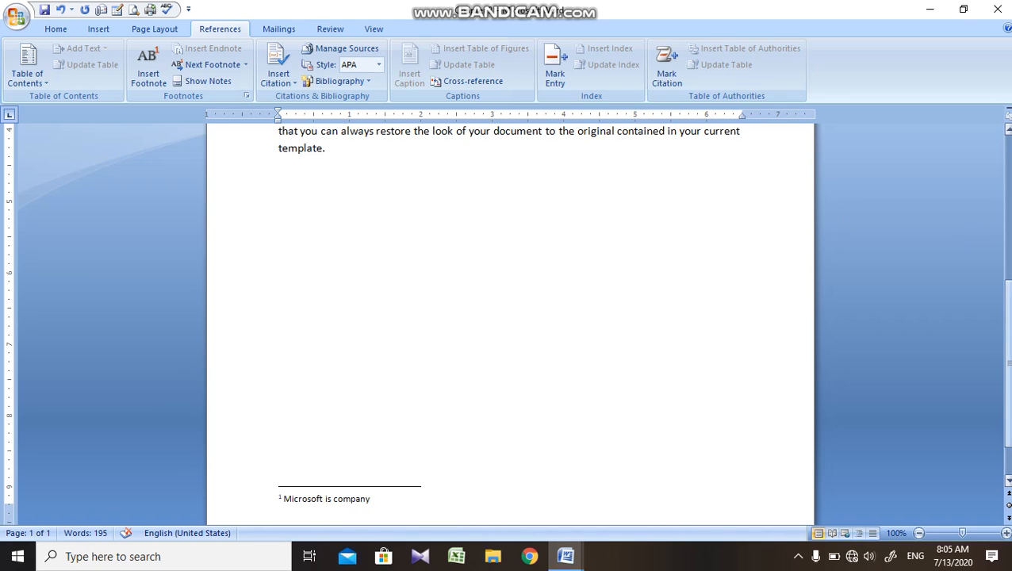
{"action": "scroll", "coordinate": [1005, 357], "scroll_direction": "up", "scroll_amount": 7}
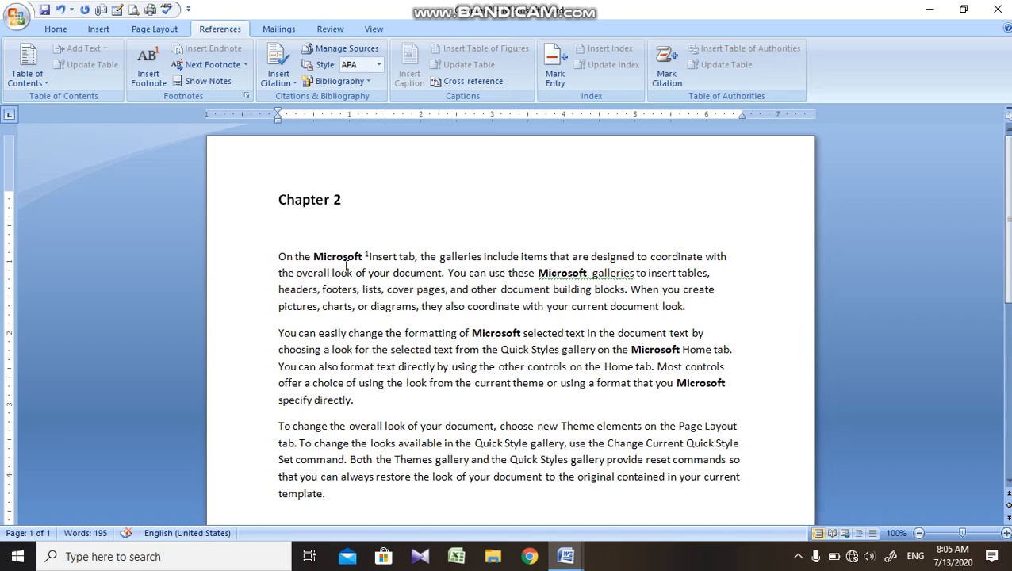
{"action": "mouse_move", "coordinate": [371, 254]}
Step: Add an endnote to the second "Microsoft" in the first paragraph, with the text "Company"
{"action": "double_click", "coordinate": [563, 274]}
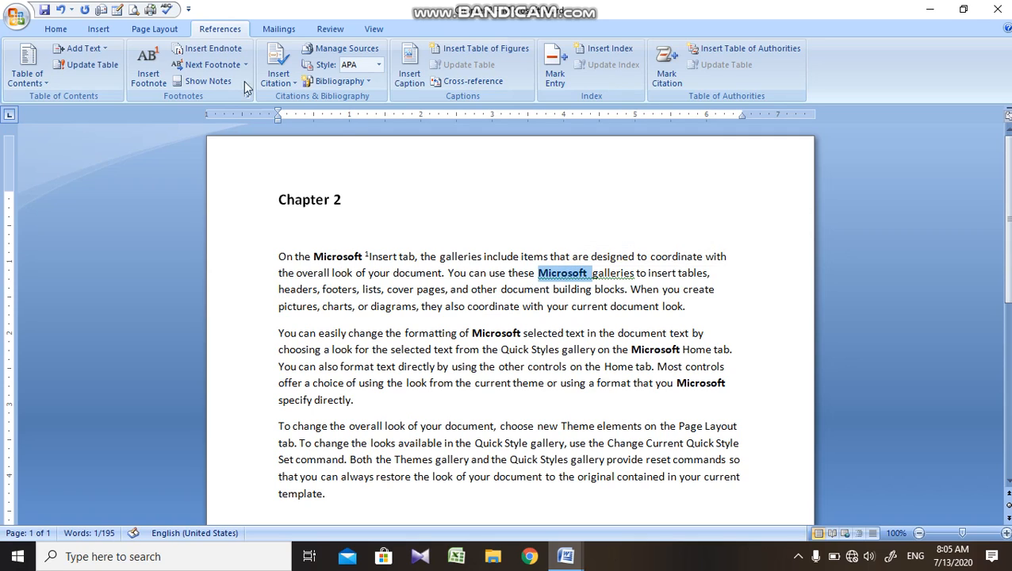
{"action": "left_click", "coordinate": [201, 52]}
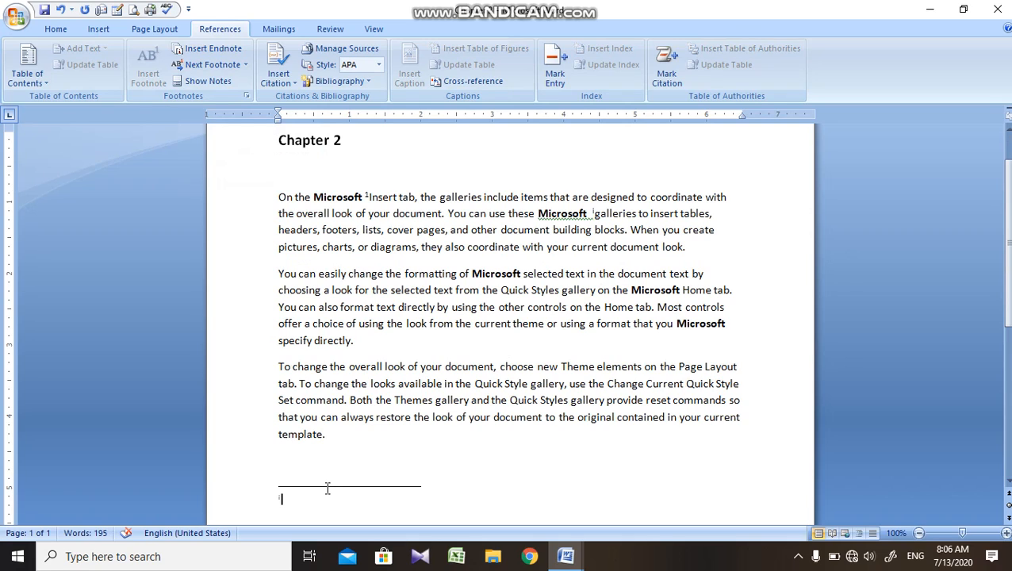
{"action": "type", "text": "M"}
{"action": "key", "text": "BackSpace"}
{"action": "type", "text": "company"}
{"action": "mouse_move", "coordinate": [597, 213]}
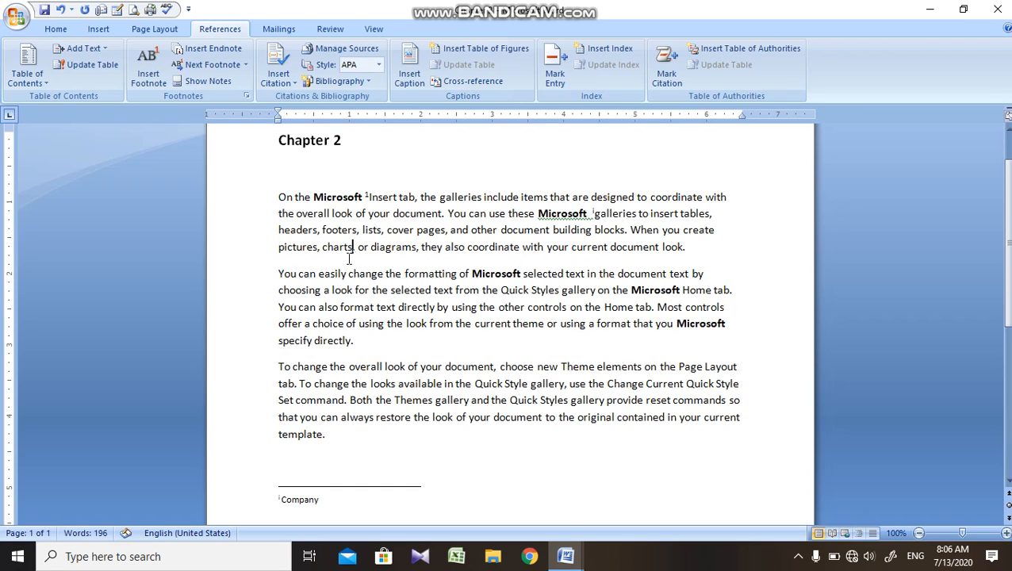
{"action": "left_click", "coordinate": [246, 97]}
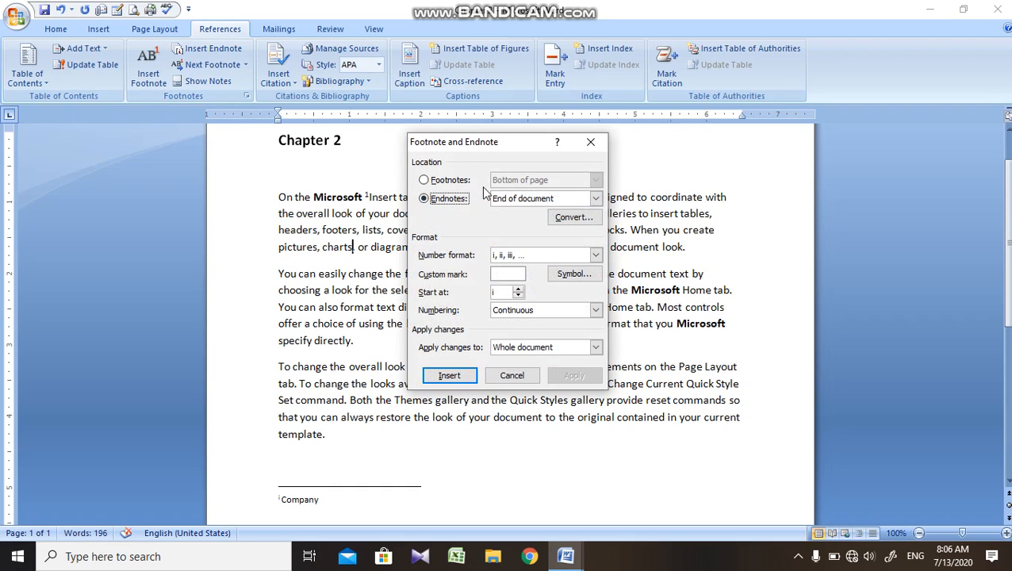
{"action": "left_click", "coordinate": [447, 182]}
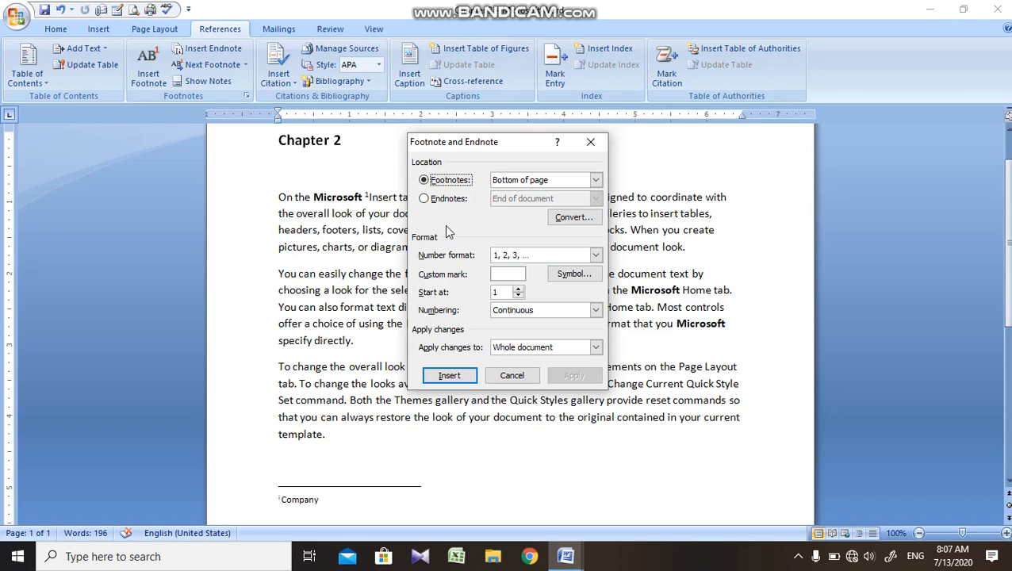
{"action": "left_click", "coordinate": [520, 276]}
{"action": "left_click", "coordinate": [591, 142]}
{"action": "scroll", "coordinate": [321, 211], "scroll_direction": "down", "scroll_amount": 2}
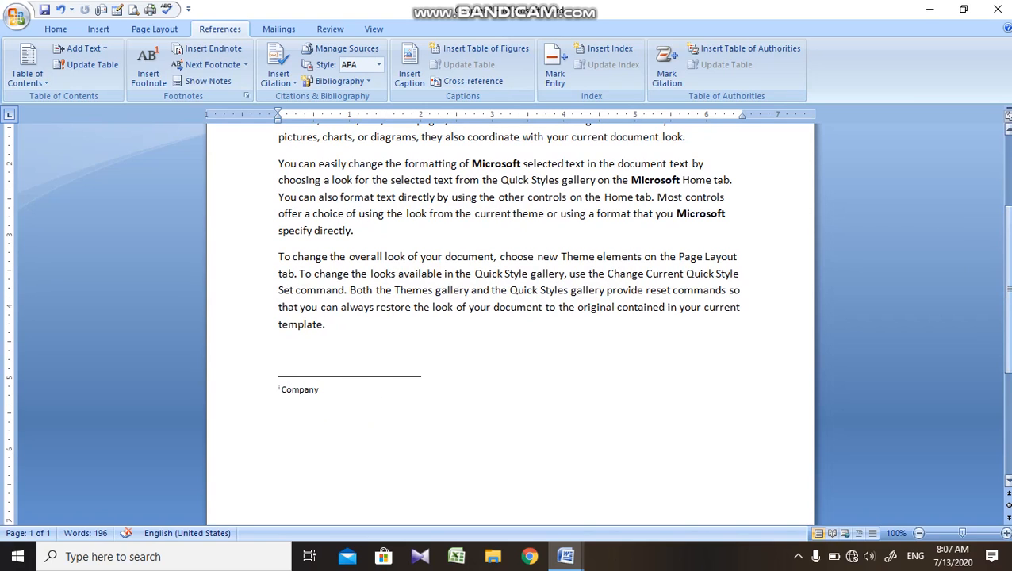
{"action": "scroll", "coordinate": [1006, 286], "scroll_direction": "up", "scroll_amount": 1}
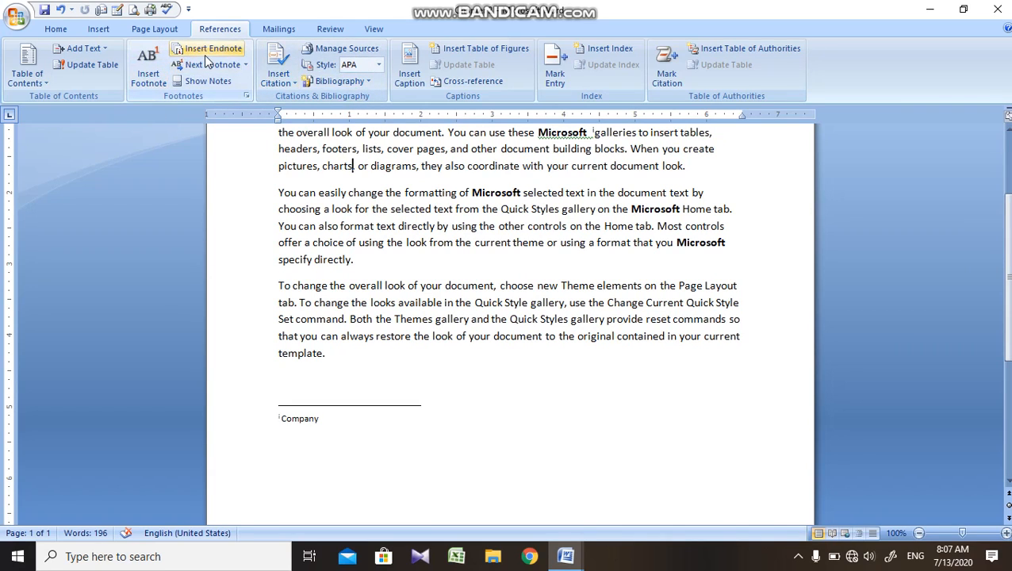
Step: Insert an endnote after "charts" in the first paragraph, using the ≈ symbol as its custom mark
{"action": "left_click", "coordinate": [251, 98]}
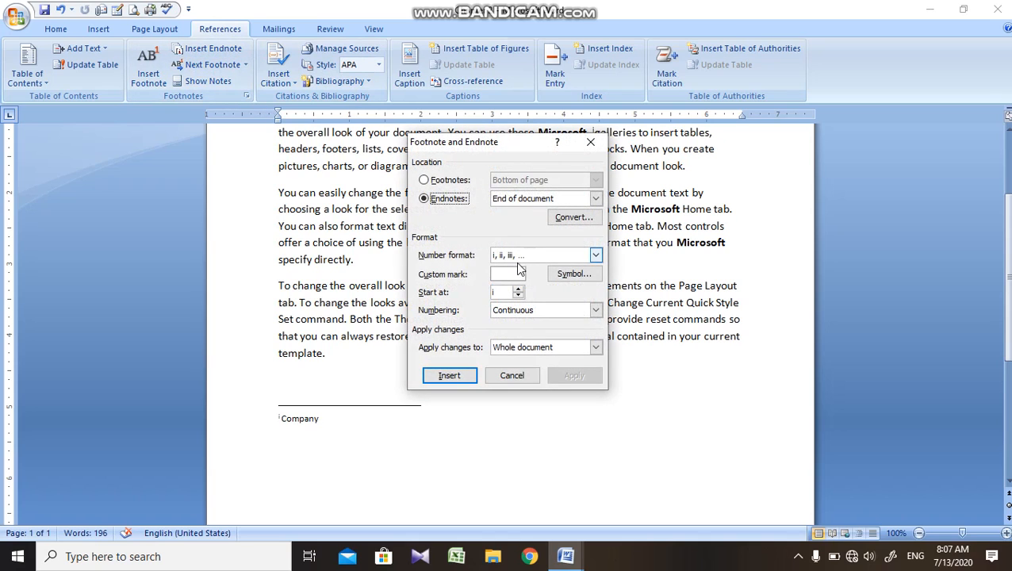
{"action": "left_click", "coordinate": [508, 274]}
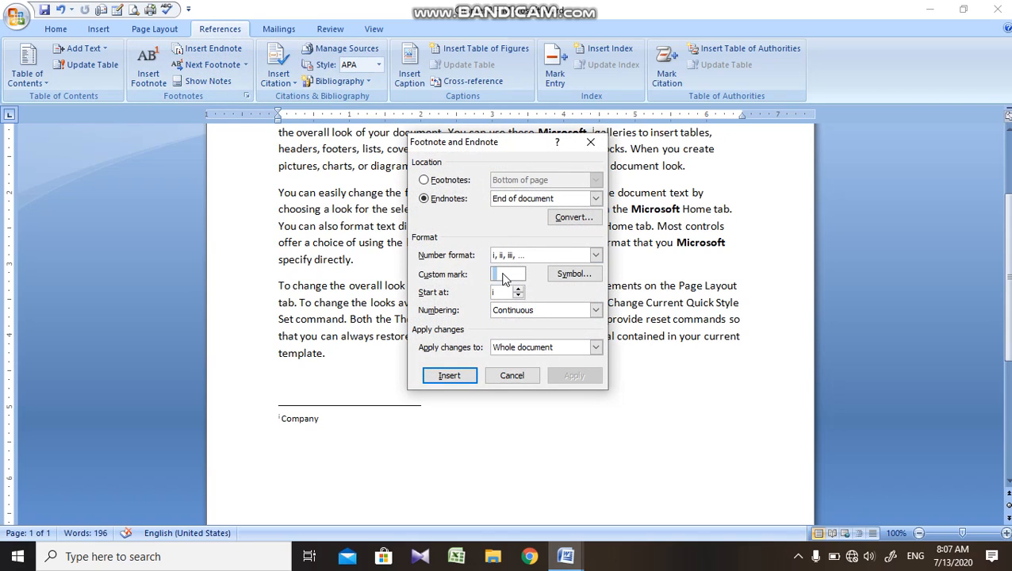
{"action": "left_click", "coordinate": [572, 274]}
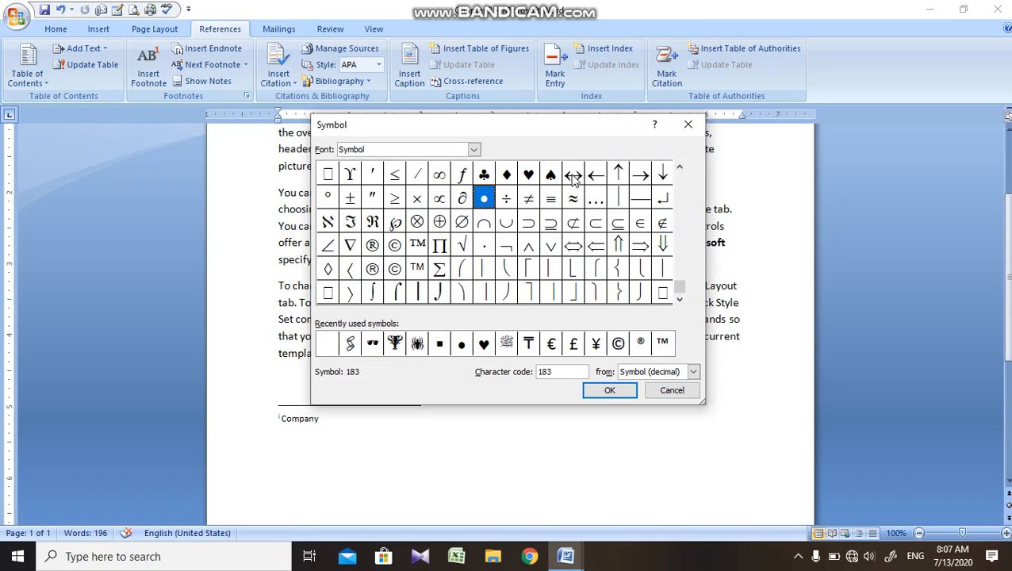
{"action": "left_click", "coordinate": [575, 200]}
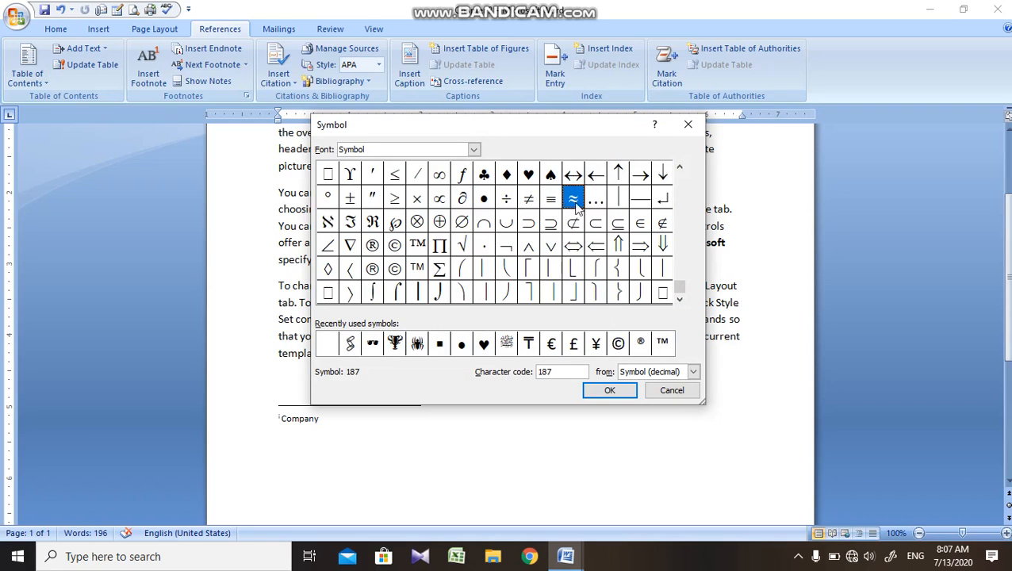
{"action": "left_click", "coordinate": [610, 389]}
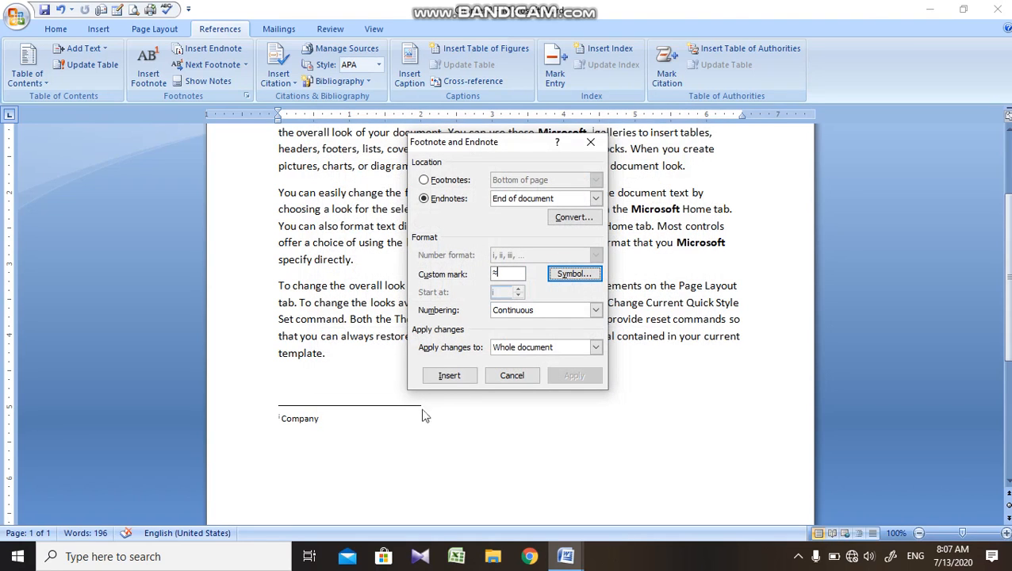
{"action": "left_click", "coordinate": [449, 375]}
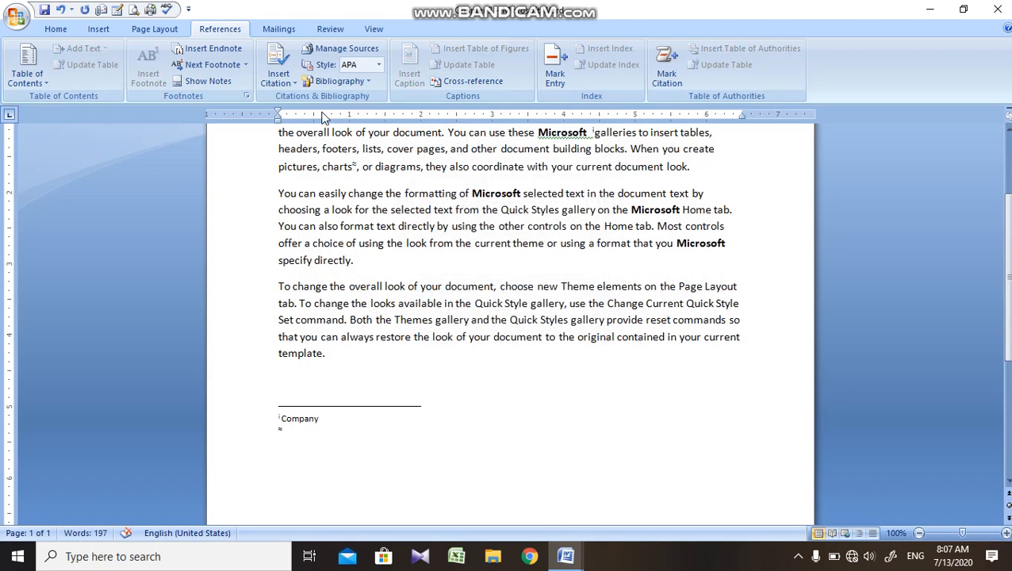
Step: Set the endnote numbering to start at v and apply it to the whole document
{"action": "left_click", "coordinate": [247, 96]}
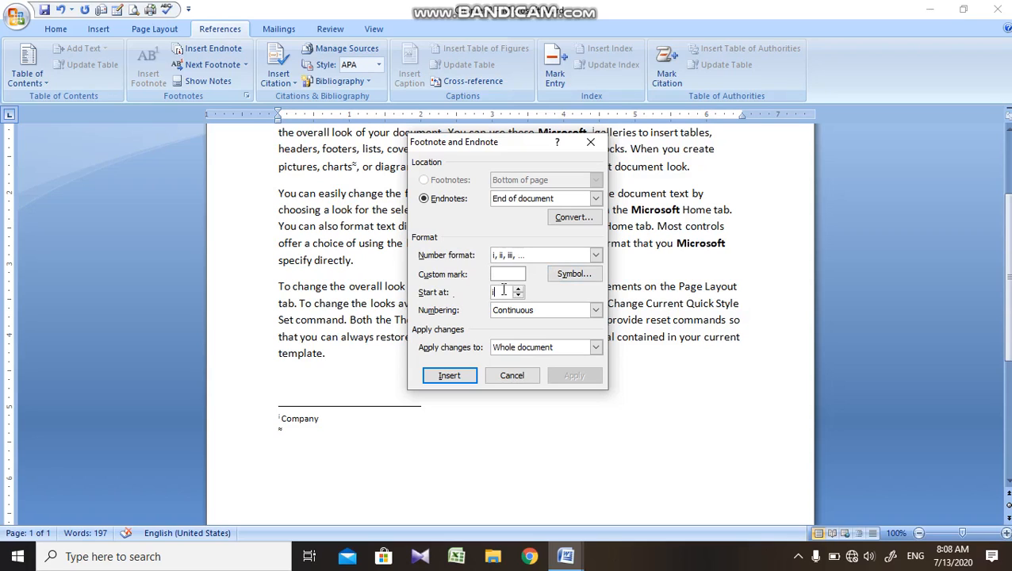
{"action": "left_click", "coordinate": [518, 289]}
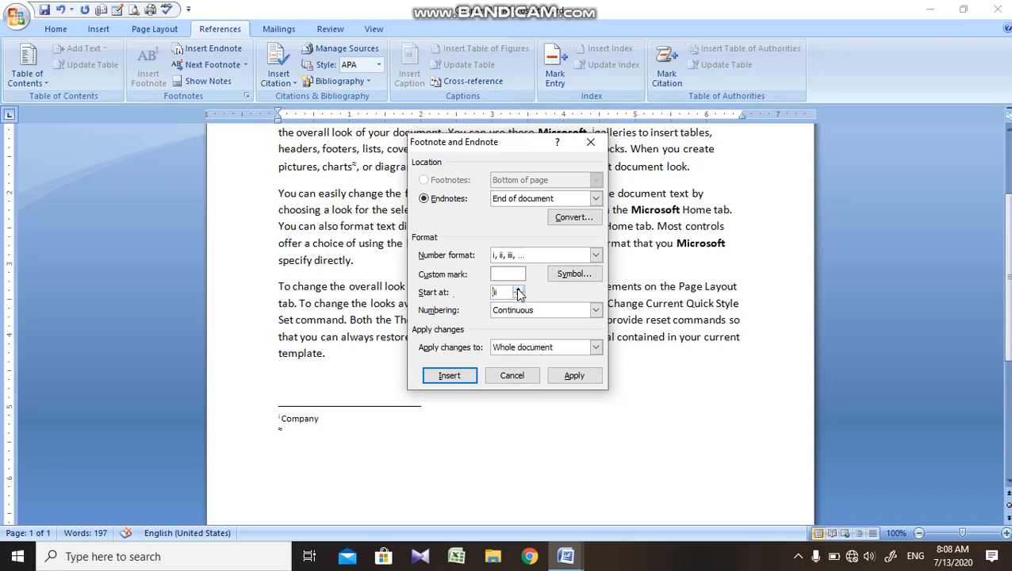
{"action": "left_click", "coordinate": [518, 290]}
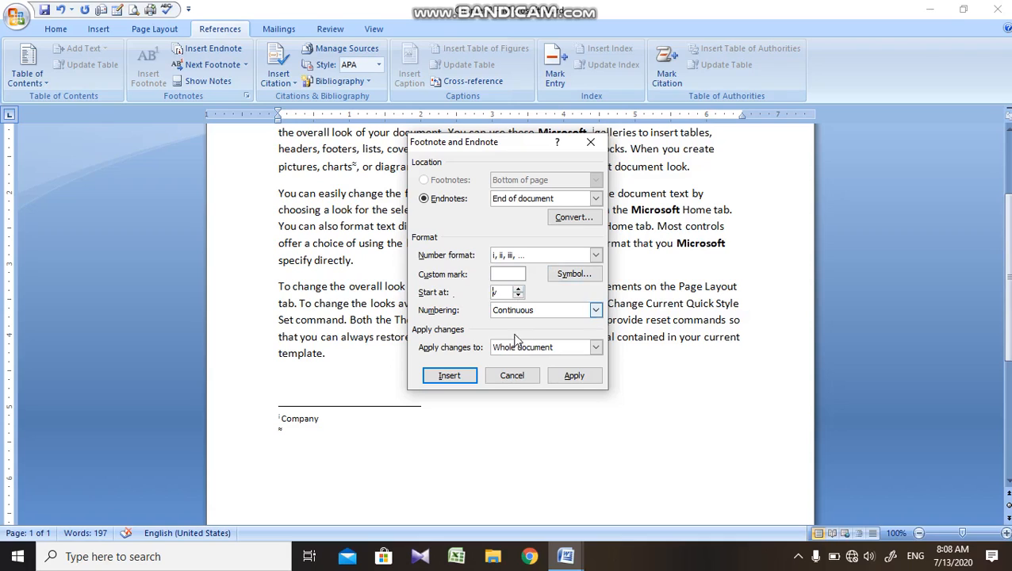
{"action": "left_click", "coordinate": [553, 380]}
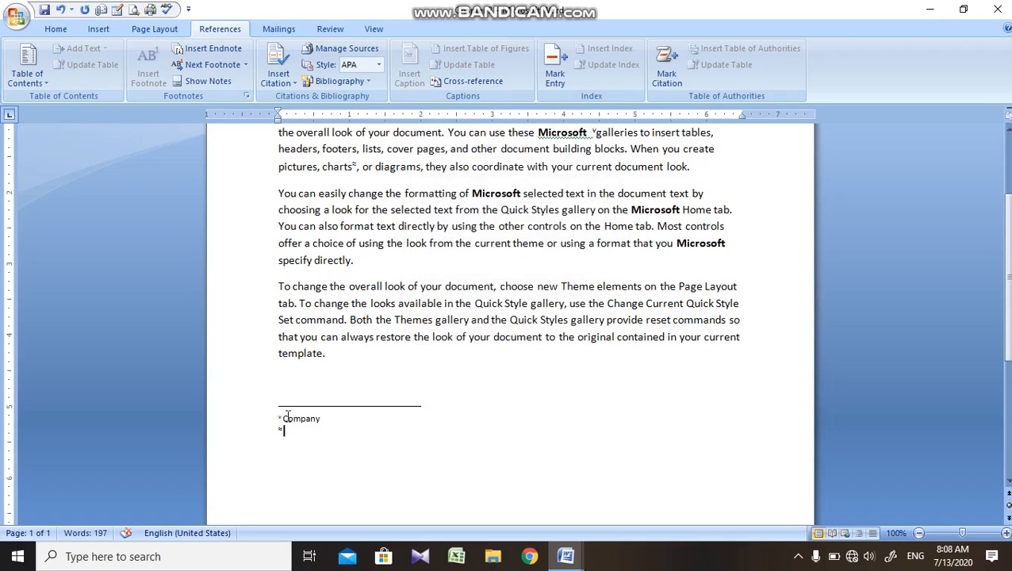
Step: Set the endnotes to restart numbering each section with the 1, 2, 3 number format, applied to the whole document
{"action": "left_click", "coordinate": [247, 96]}
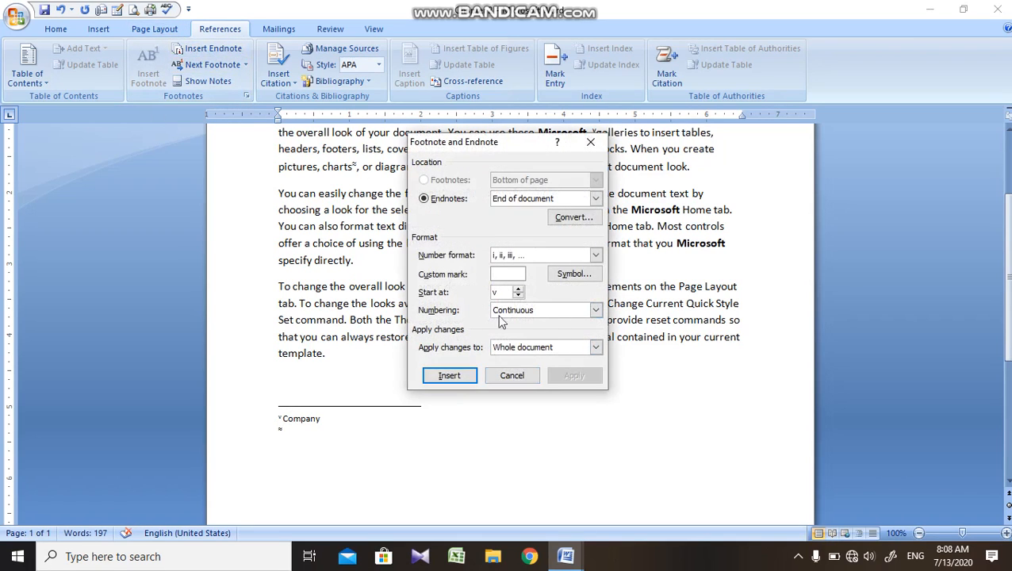
{"action": "left_click", "coordinate": [529, 309]}
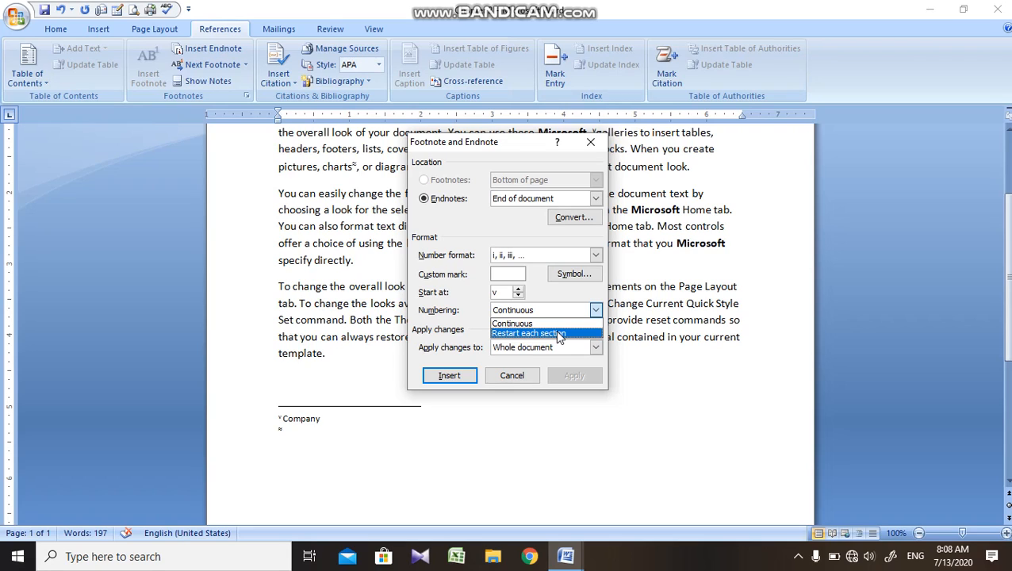
{"action": "left_click", "coordinate": [559, 334]}
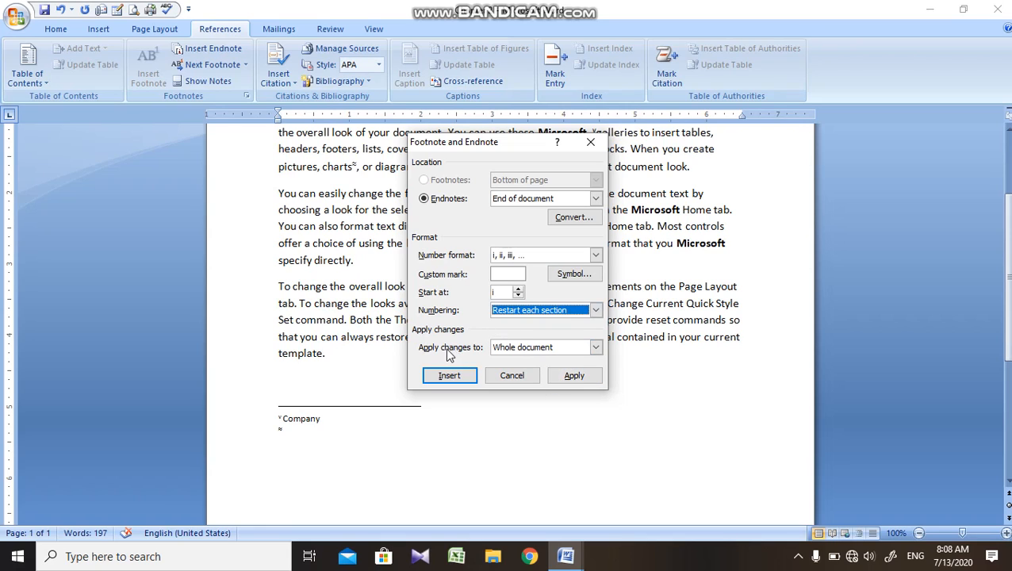
{"action": "left_click", "coordinate": [554, 350]}
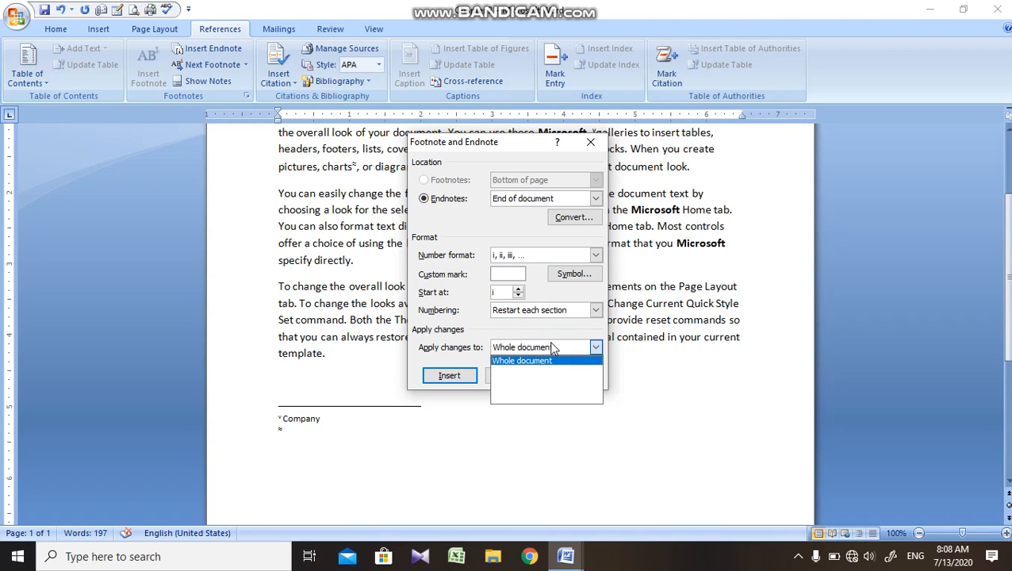
{"action": "left_click", "coordinate": [554, 349]}
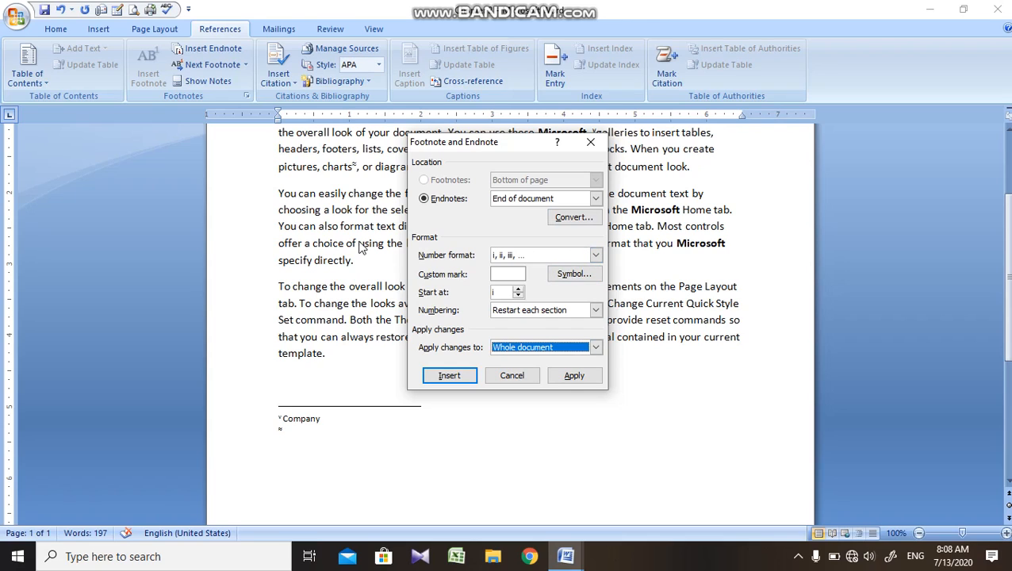
{"action": "left_click", "coordinate": [595, 255]}
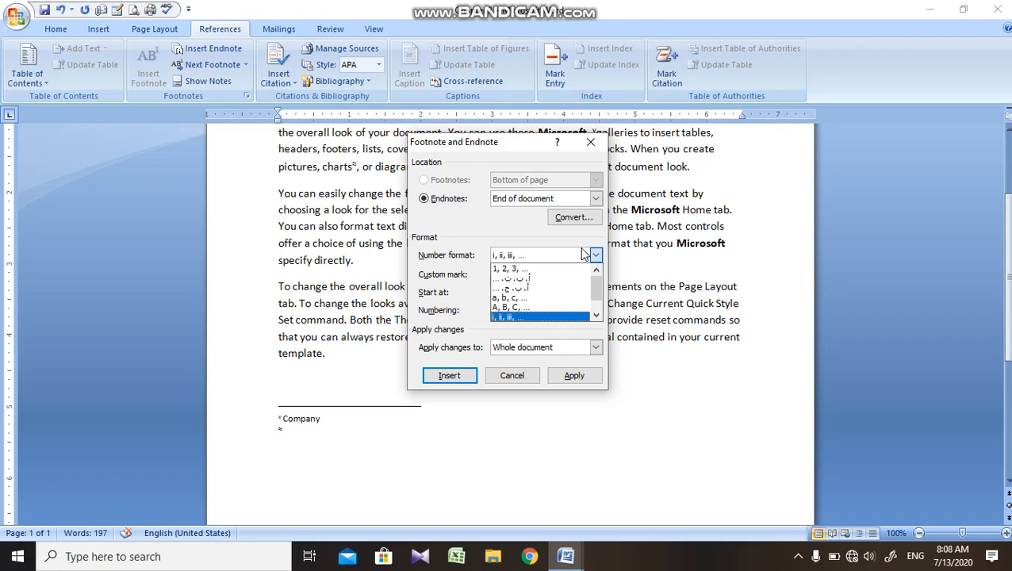
{"action": "left_click", "coordinate": [548, 270]}
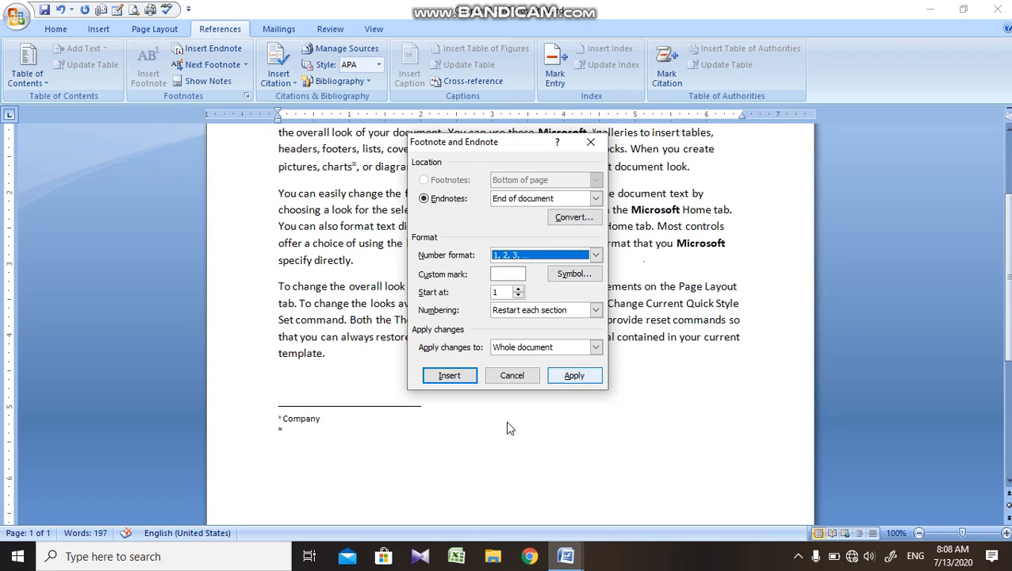
{"action": "left_click", "coordinate": [585, 378]}
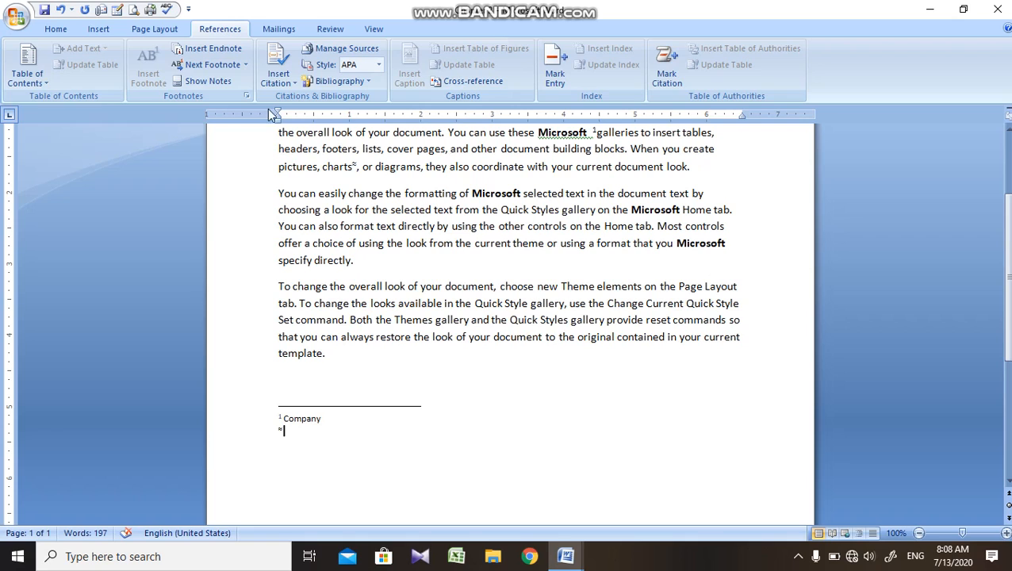
{"action": "left_click", "coordinate": [248, 97]}
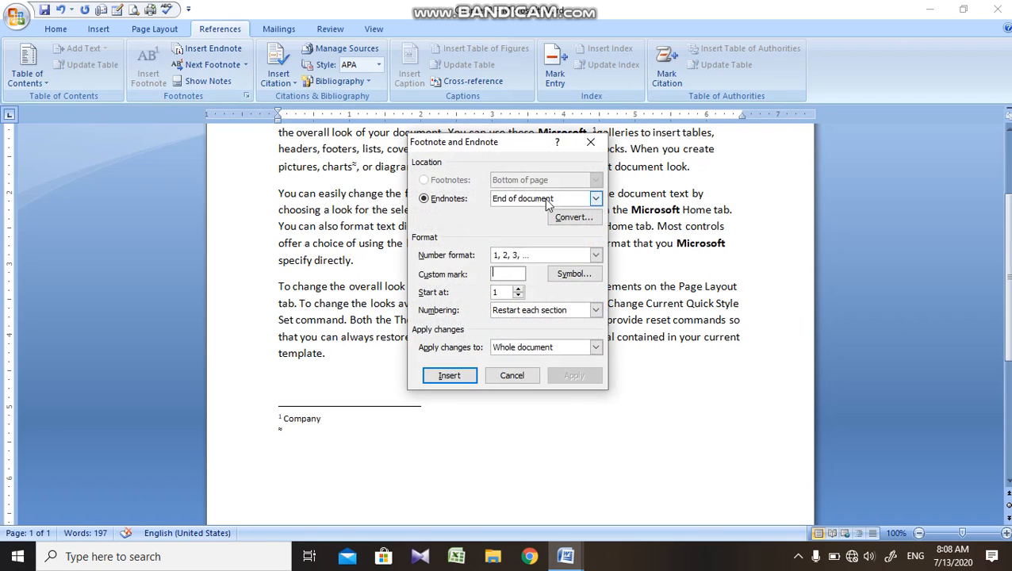
{"action": "left_click", "coordinate": [573, 217]}
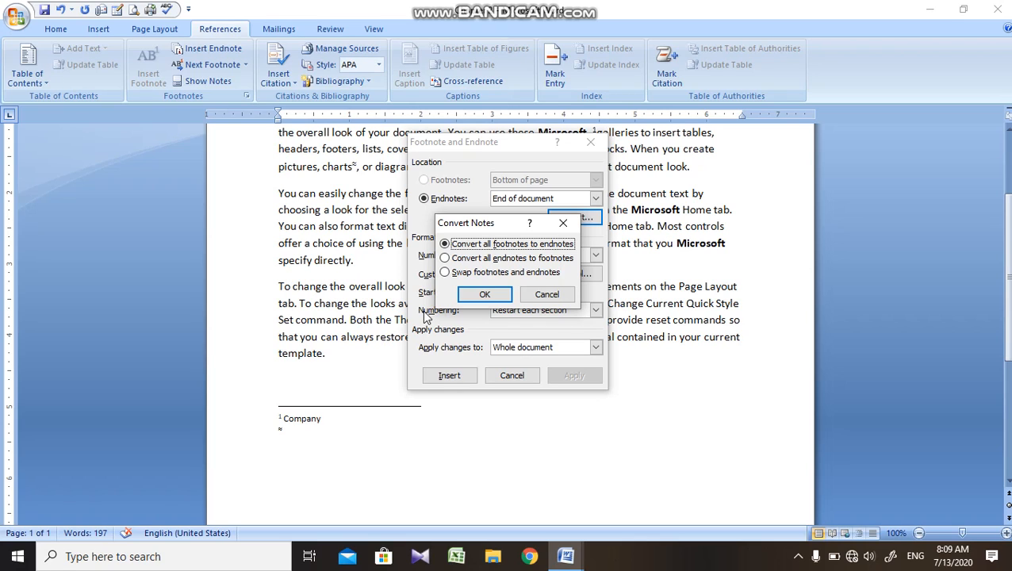
{"action": "left_click", "coordinate": [526, 295]}
{"action": "left_click", "coordinate": [519, 376]}
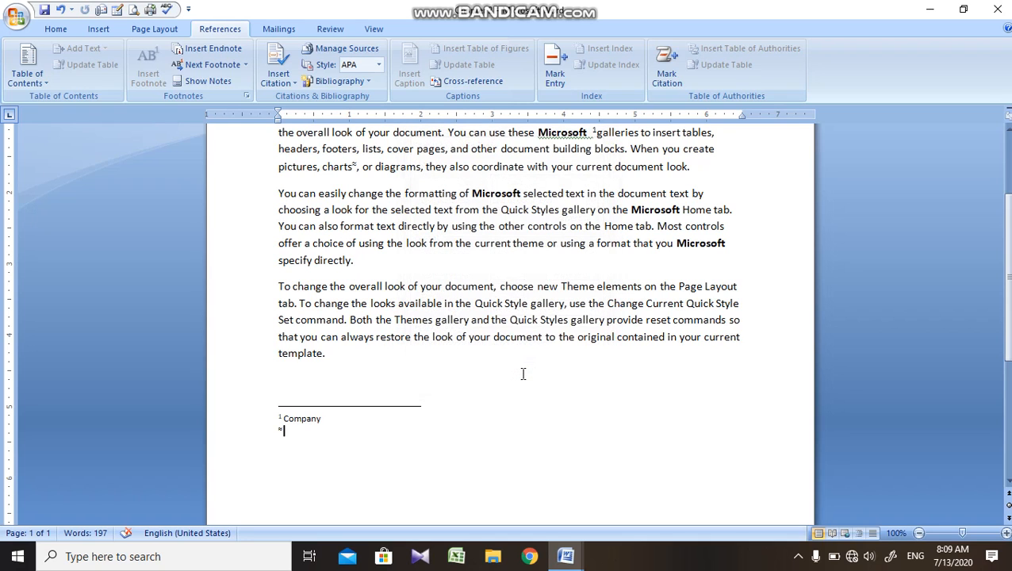
Step: Return to the start of the Chapter 2 document and jump to the next footnote
{"action": "left_click_drag", "start_coordinate": [1008, 258], "coordinate": [1008, 194]}
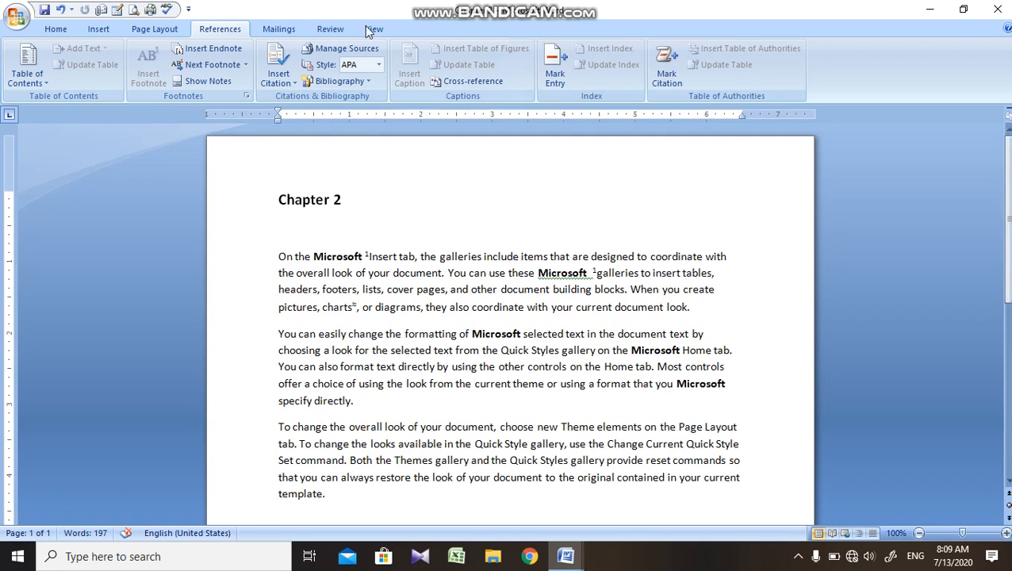
{"action": "left_click", "coordinate": [222, 66]}
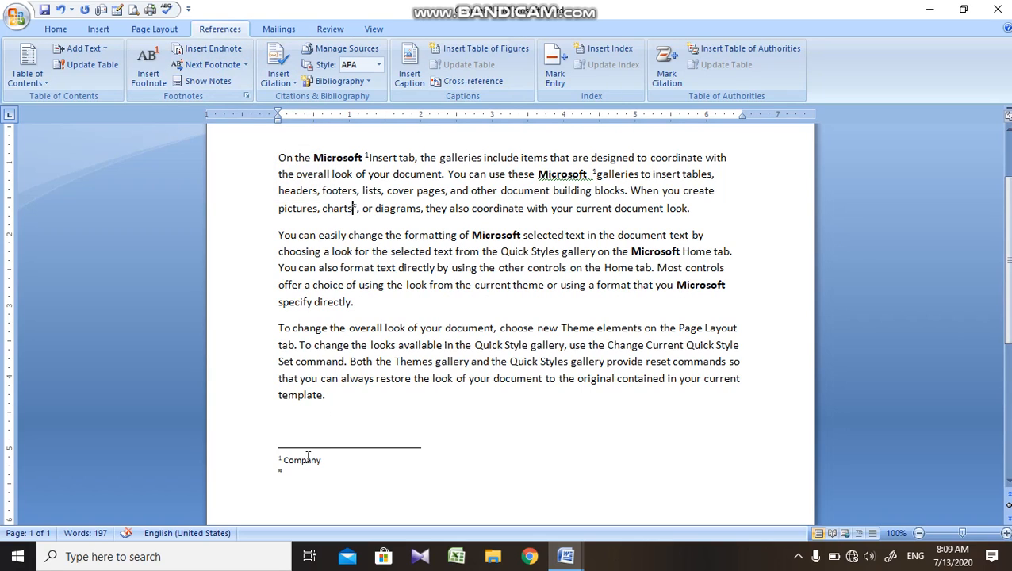
Step: Enter "hello..." as the text of the endnote marked ≈
{"action": "left_click", "coordinate": [302, 482]}
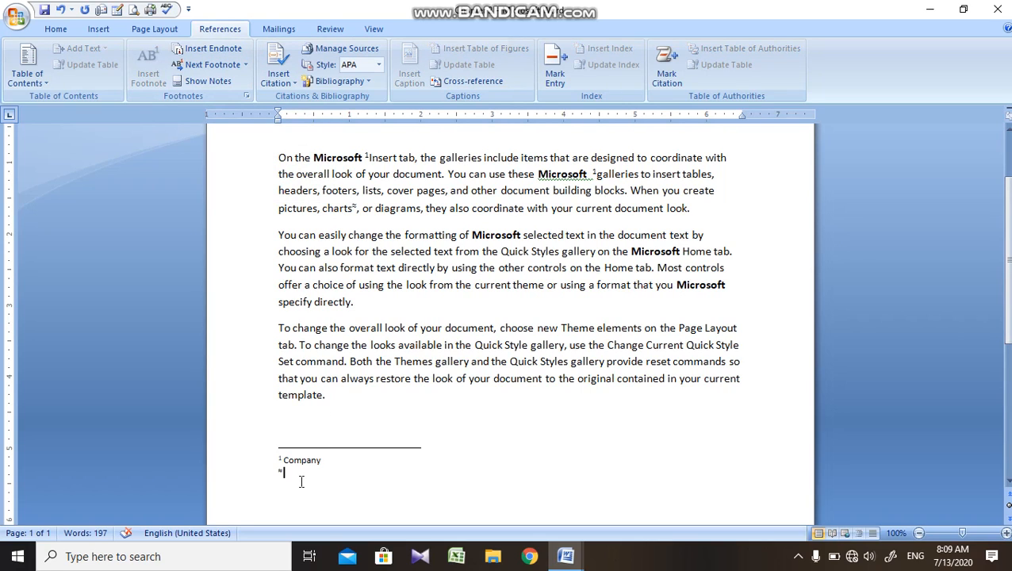
{"action": "type", "text": "hello..."}
{"action": "mouse_move", "coordinate": [353, 211]}
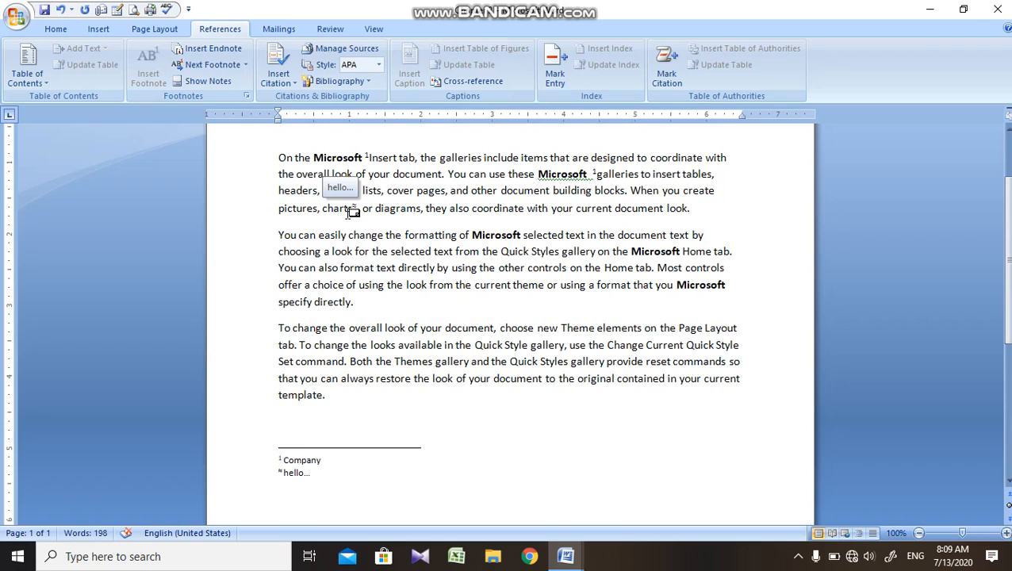
Step: Jump to the next and previous footnotes, the next and previous endnotes, and show the footnote area
{"action": "left_click", "coordinate": [205, 66]}
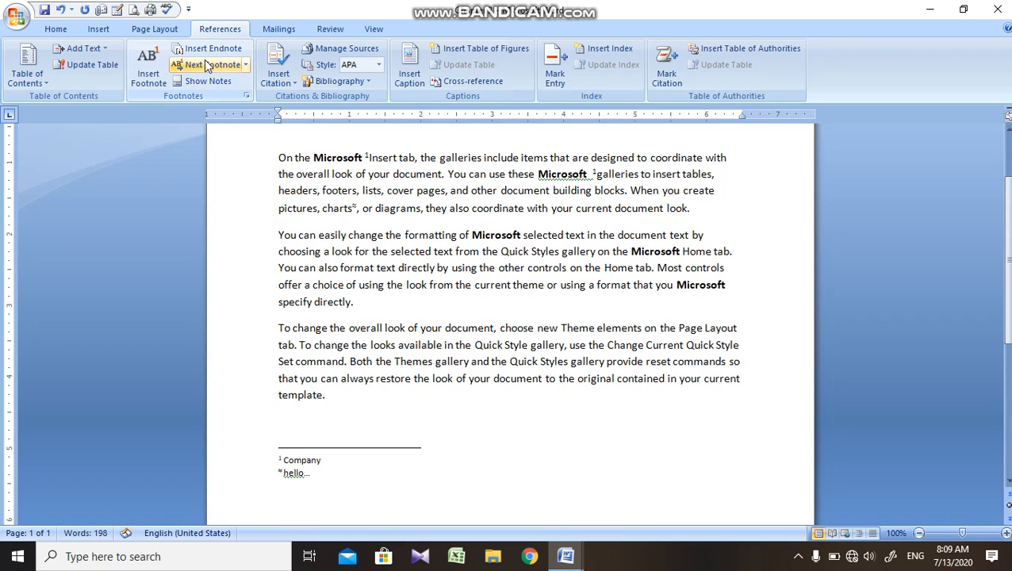
{"action": "left_click", "coordinate": [246, 65]}
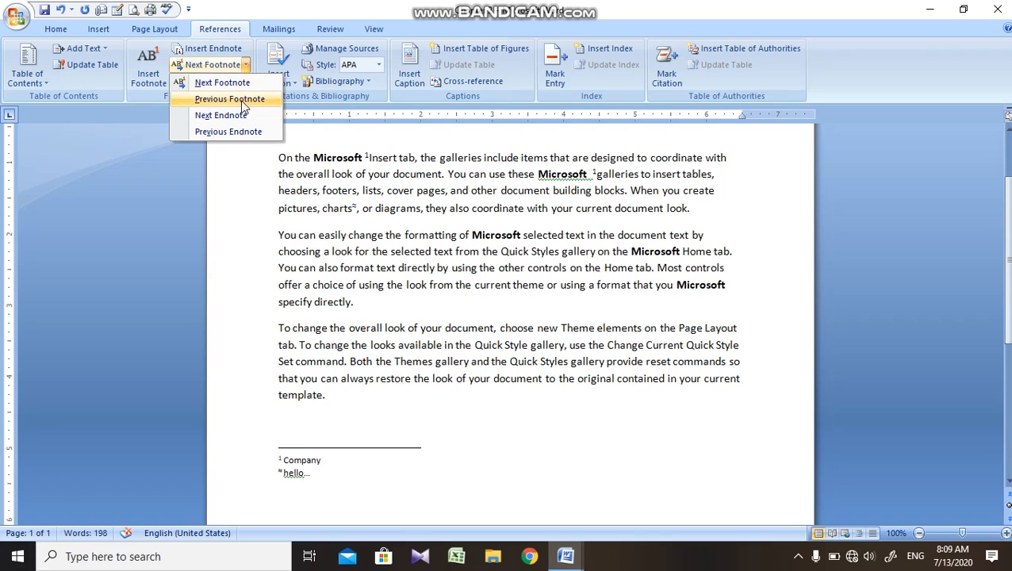
{"action": "left_click", "coordinate": [243, 101]}
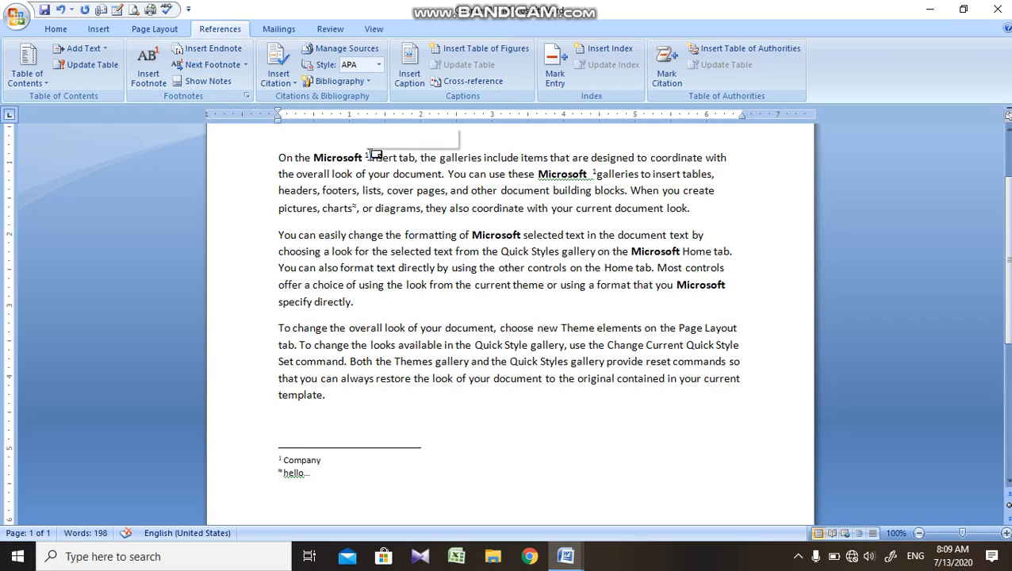
{"action": "left_click", "coordinate": [245, 65]}
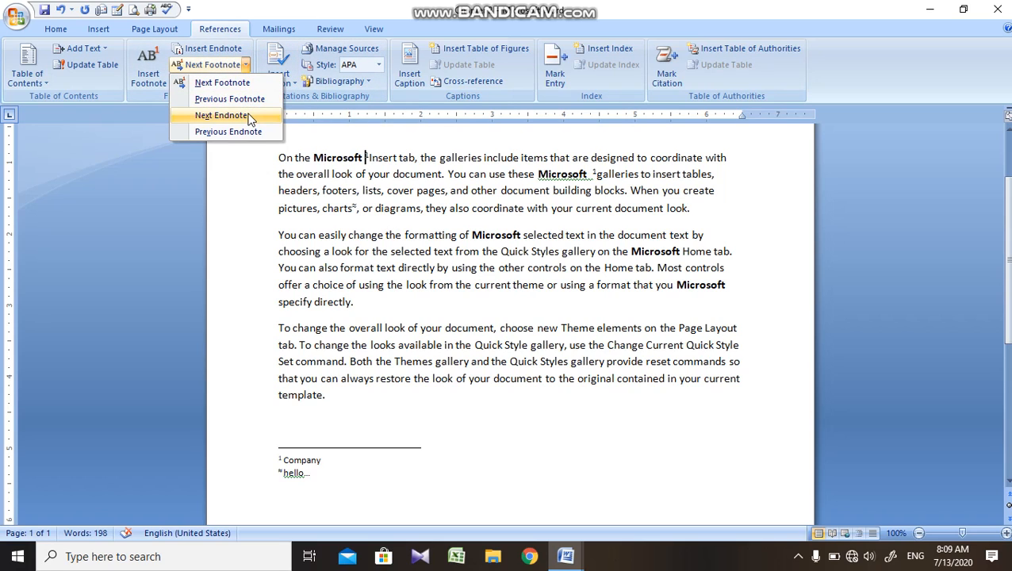
{"action": "left_click", "coordinate": [249, 116]}
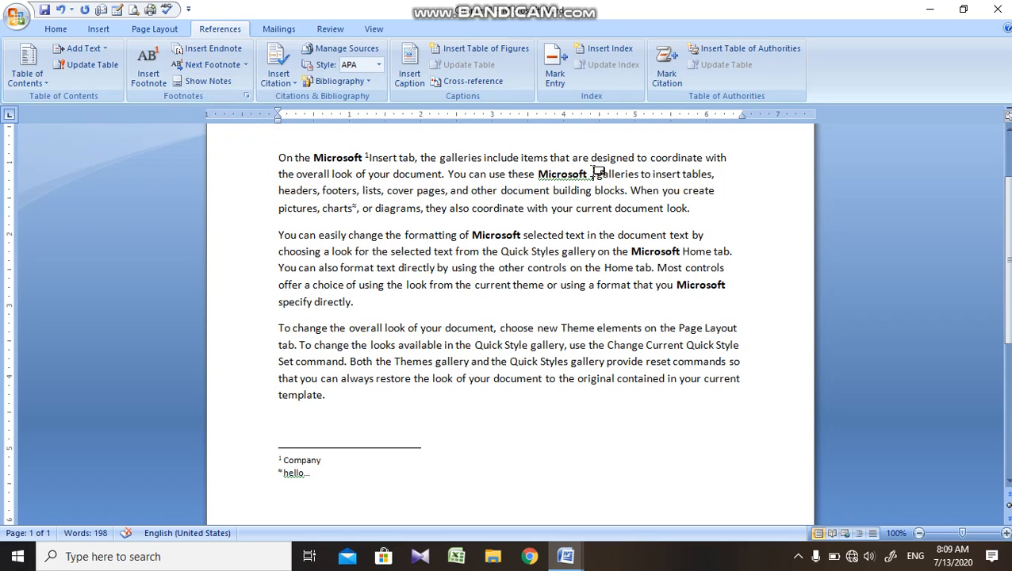
{"action": "left_click", "coordinate": [245, 67]}
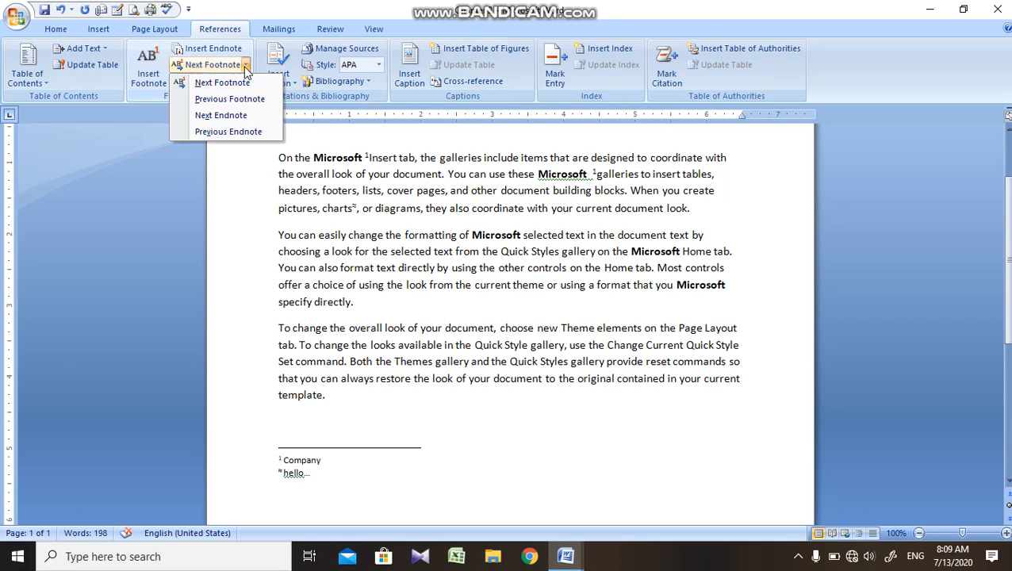
{"action": "left_click", "coordinate": [245, 138]}
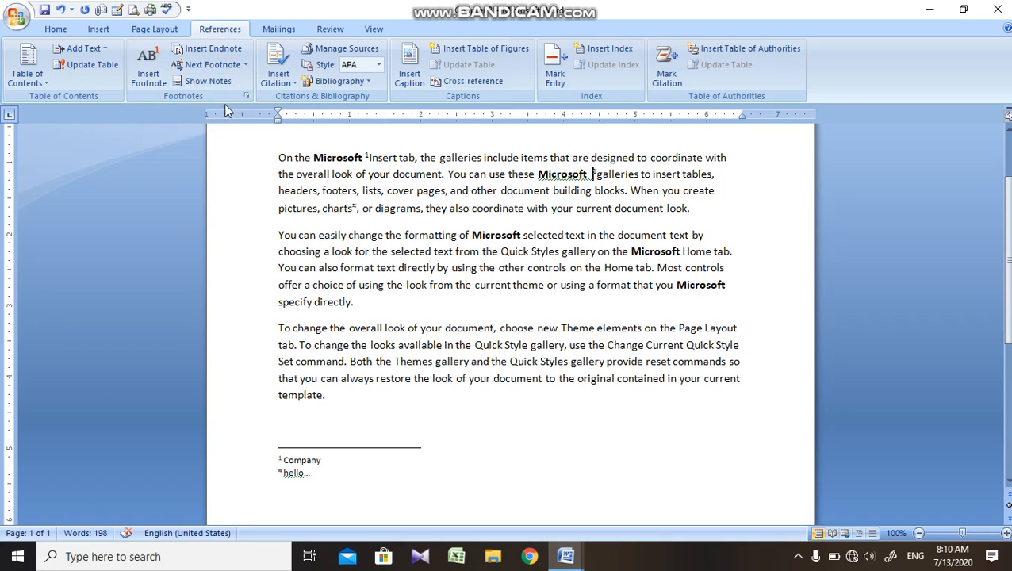
{"action": "left_click", "coordinate": [209, 82]}
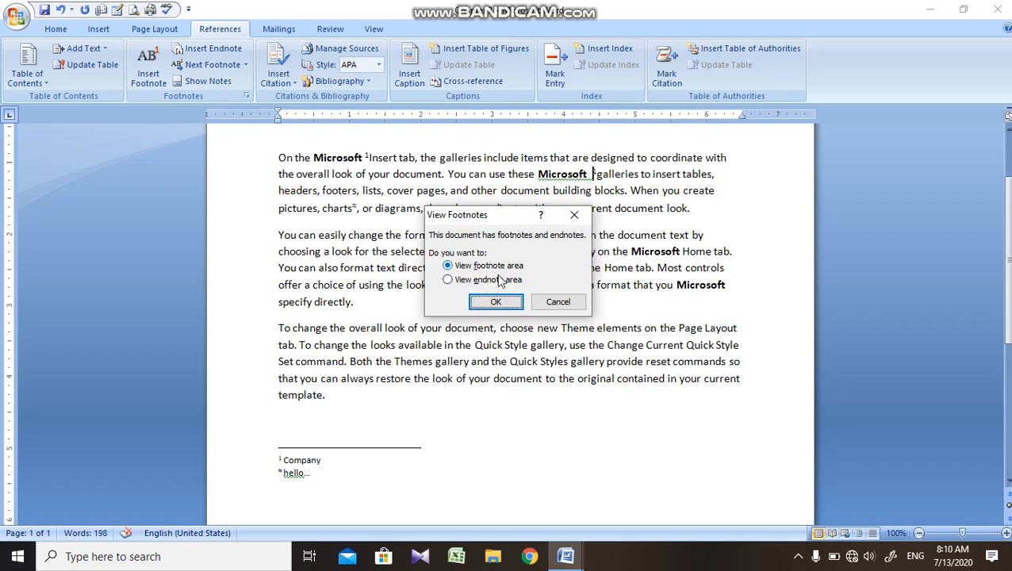
{"action": "left_click", "coordinate": [495, 303]}
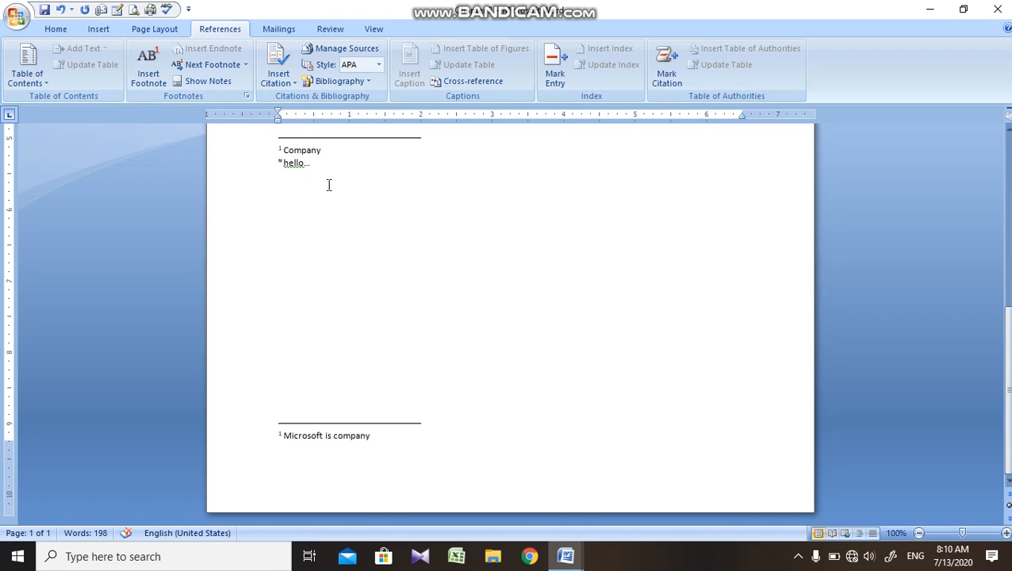
Step: Close the Chapter 2 document without saving and create a new blank document
{"action": "key", "text": "alt+F4"}
{"action": "key", "text": "n"}
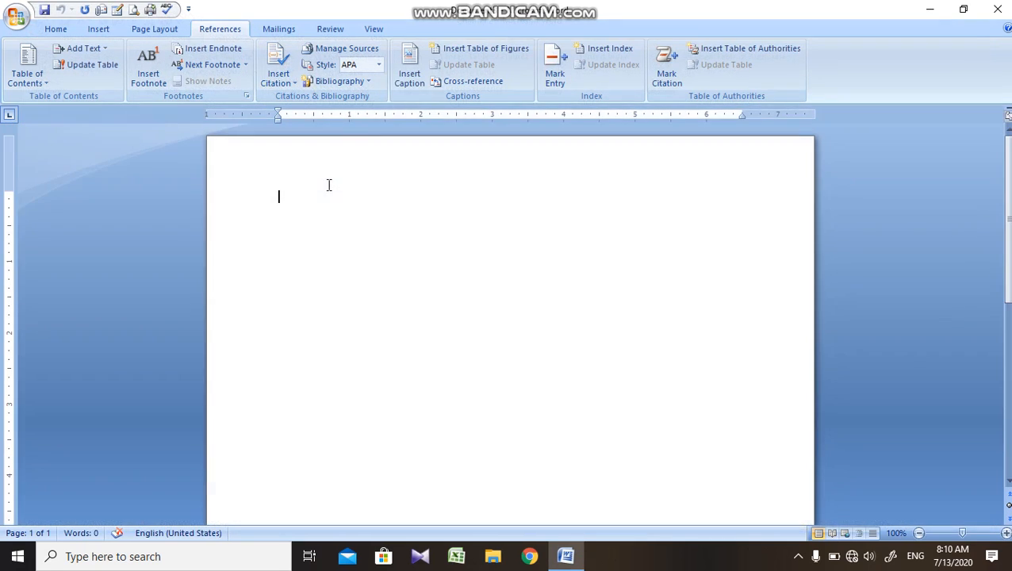
{"action": "key", "text": "ctrl+n"}
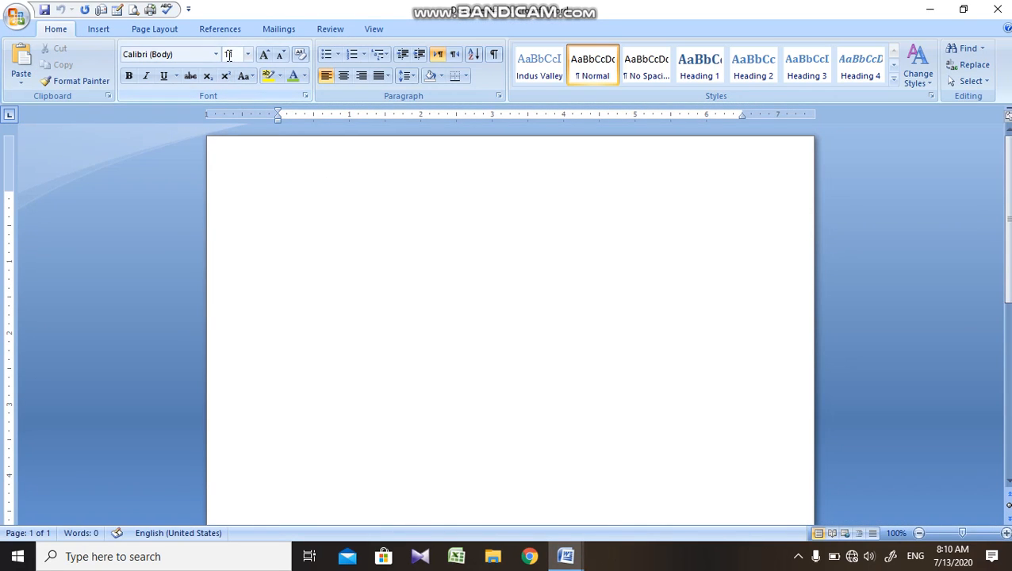
Step: Start adding a new citation source and set its type to Book
{"action": "left_click", "coordinate": [230, 31]}
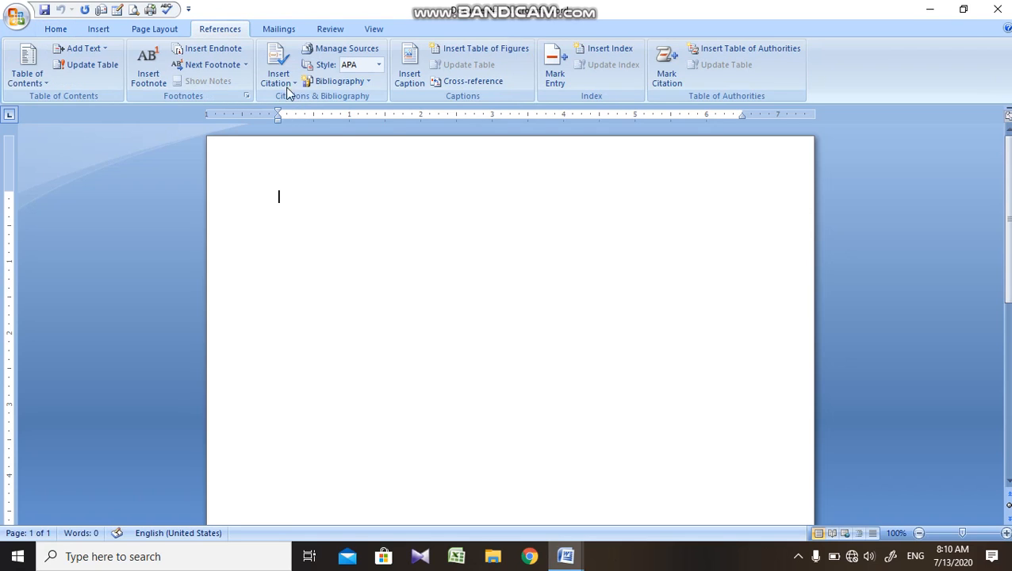
{"action": "left_click", "coordinate": [284, 84]}
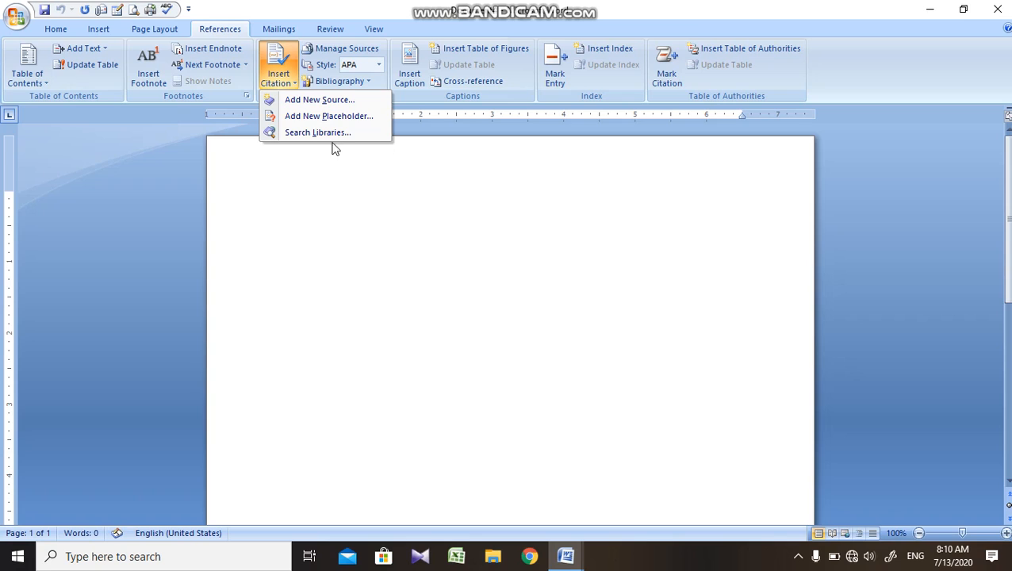
{"action": "left_click", "coordinate": [346, 101]}
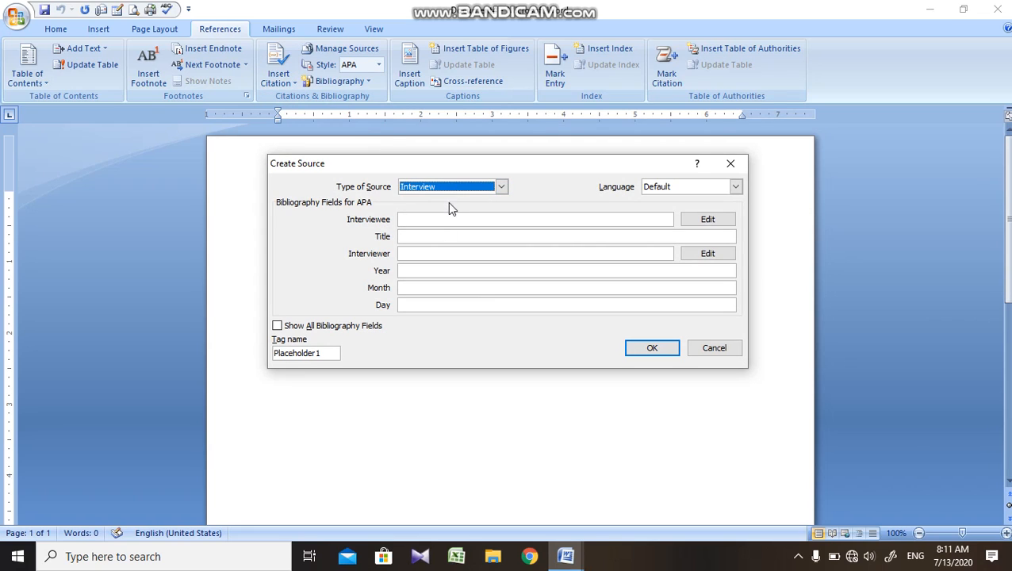
{"action": "left_click", "coordinate": [467, 190]}
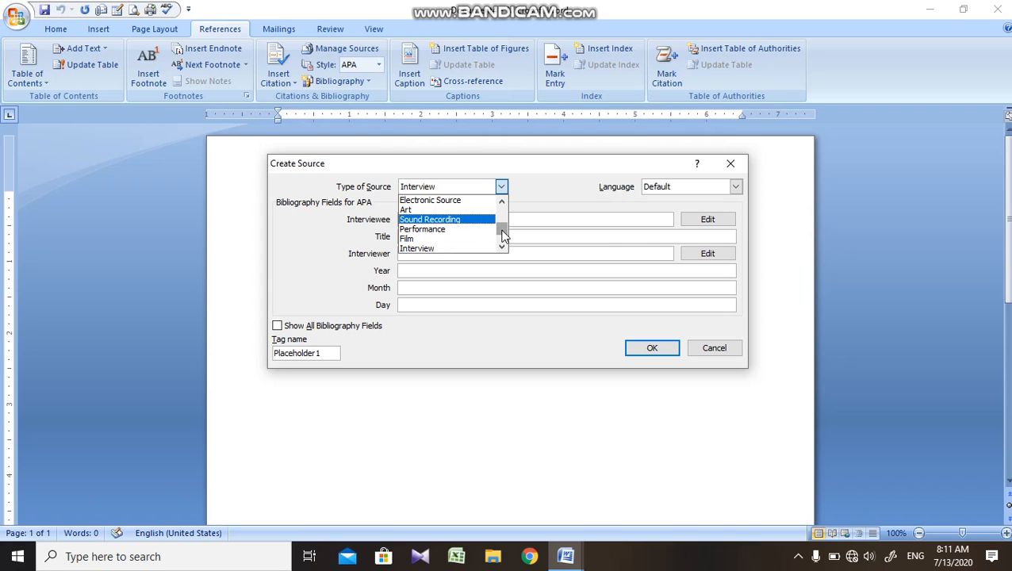
{"action": "left_click_drag", "start_coordinate": [503, 233], "coordinate": [502, 205]}
{"action": "left_click", "coordinate": [479, 201]}
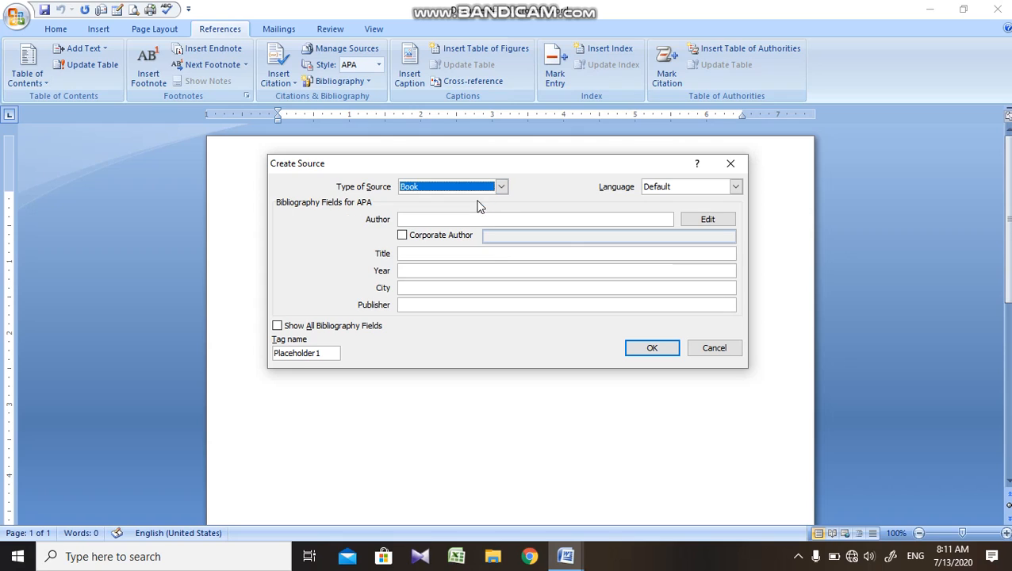
{"action": "left_click", "coordinate": [445, 217]}
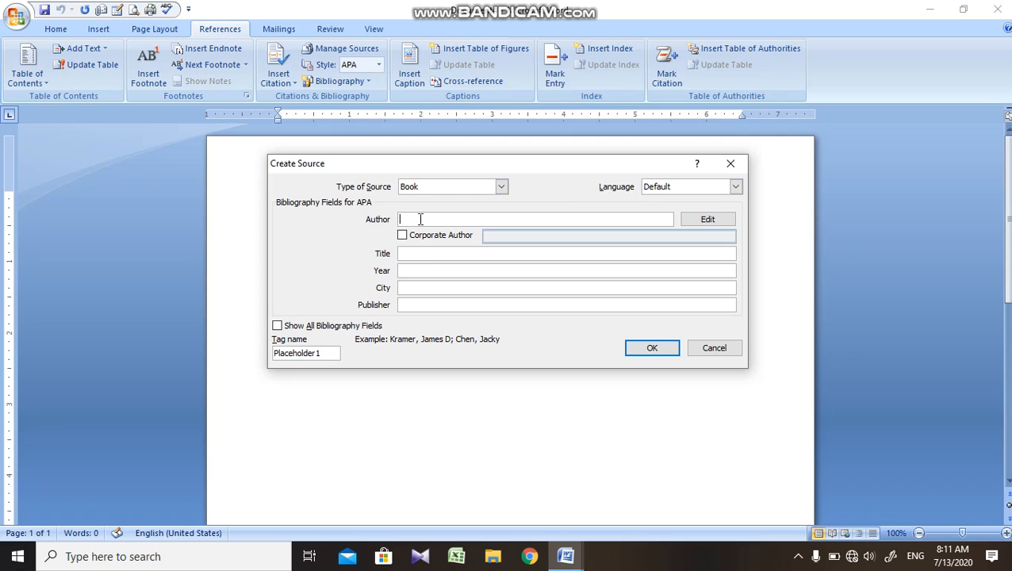
{"action": "type", "text": "Lenovo"}
{"action": "left_click", "coordinate": [414, 253]}
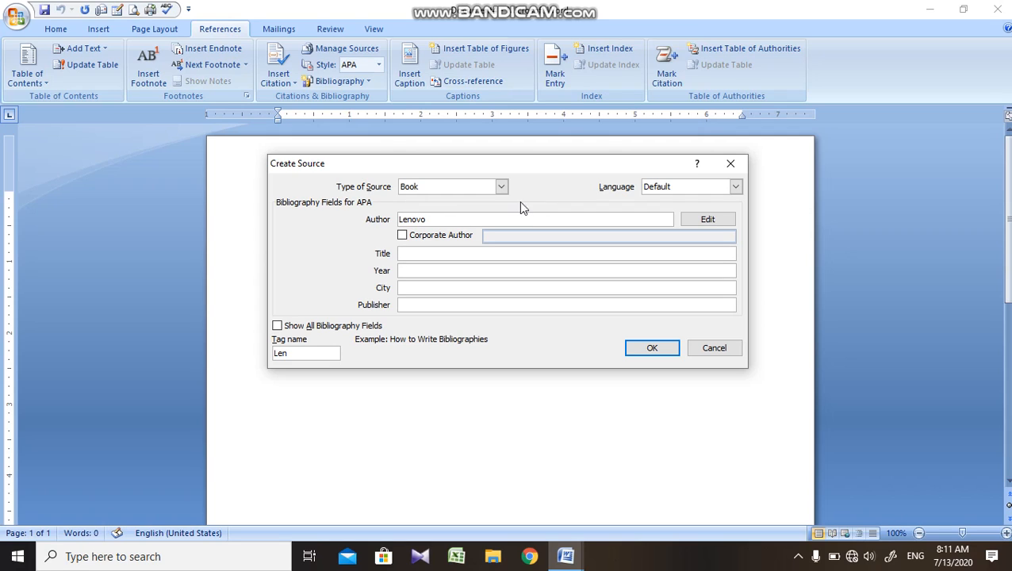
Step: Replace the book source's author with "Micorosoft"
{"action": "left_click", "coordinate": [440, 219]}
{"action": "key", "text": "BackSpace"}
{"action": "key", "text": "BackSpace"}
{"action": "key", "text": "BackSpace"}
{"action": "key", "text": "BackSpace"}
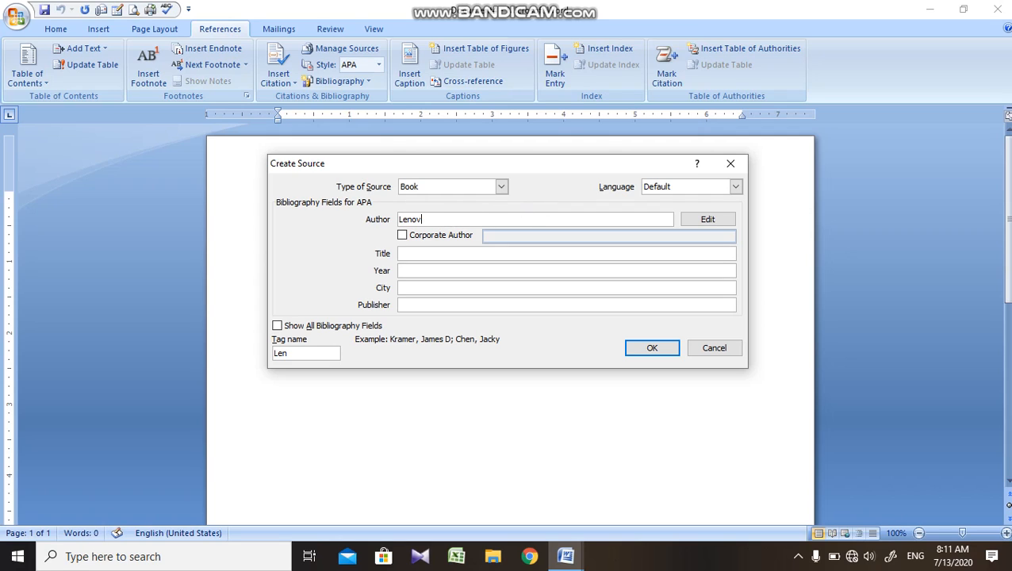
{"action": "key", "text": "BackSpace"}
{"action": "key", "text": "BackSpace"}
{"action": "type", "text": "Micor"}
{"action": "key", "text": "BackSpace"}
{"action": "type", "text": "rosoft"}
Step: Set the source's title to "Lenovo" and its year to 2000
{"action": "left_click", "coordinate": [441, 252]}
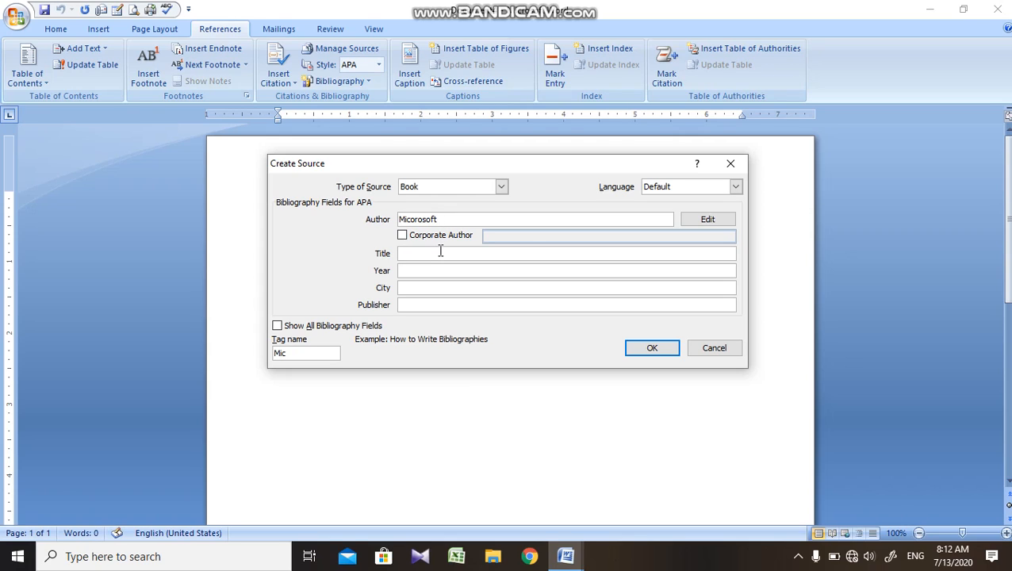
{"action": "type", "text": "Lenovo"}
{"action": "left_click", "coordinate": [415, 271]}
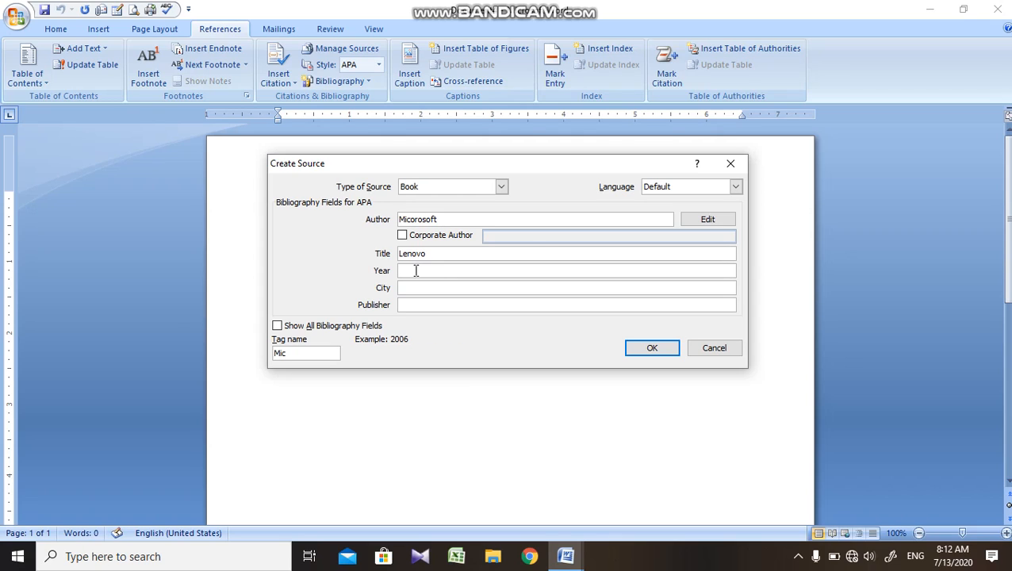
{"action": "type", "text": "2000"}
Step: Set the source's city to "USA" and publisher to "Microsoft..", and insert its citation in the document
{"action": "left_click", "coordinate": [402, 287]}
{"action": "type", "text": "Kar"}
{"action": "key", "text": "BackSpace"}
{"action": "key", "text": "BackSpace"}
{"action": "key", "text": "BackSpace"}
{"action": "type", "text": "USA"}
{"action": "left_click", "coordinate": [436, 307]}
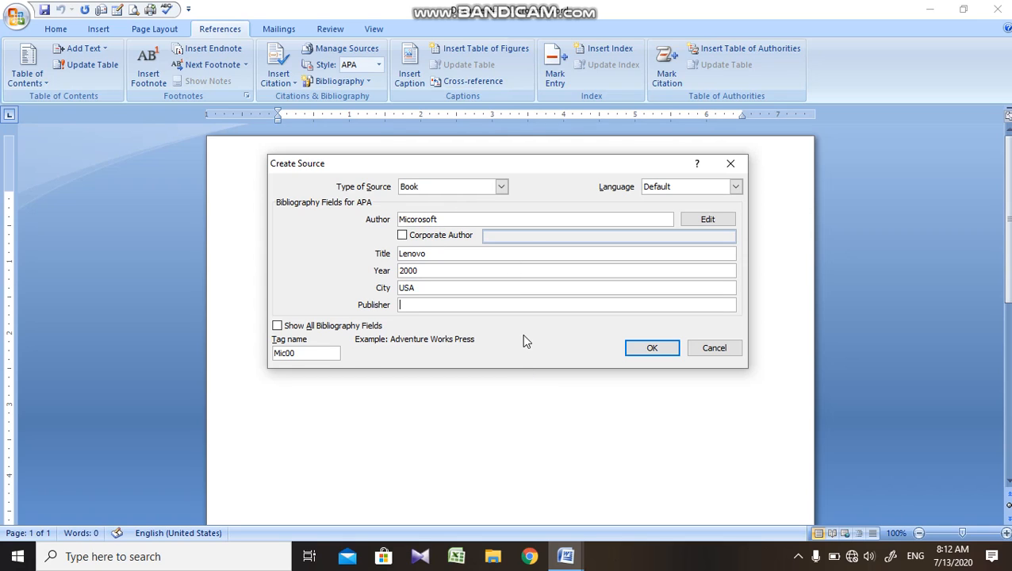
{"action": "type", "text": "Microsoft.."}
{"action": "left_click", "coordinate": [641, 349]}
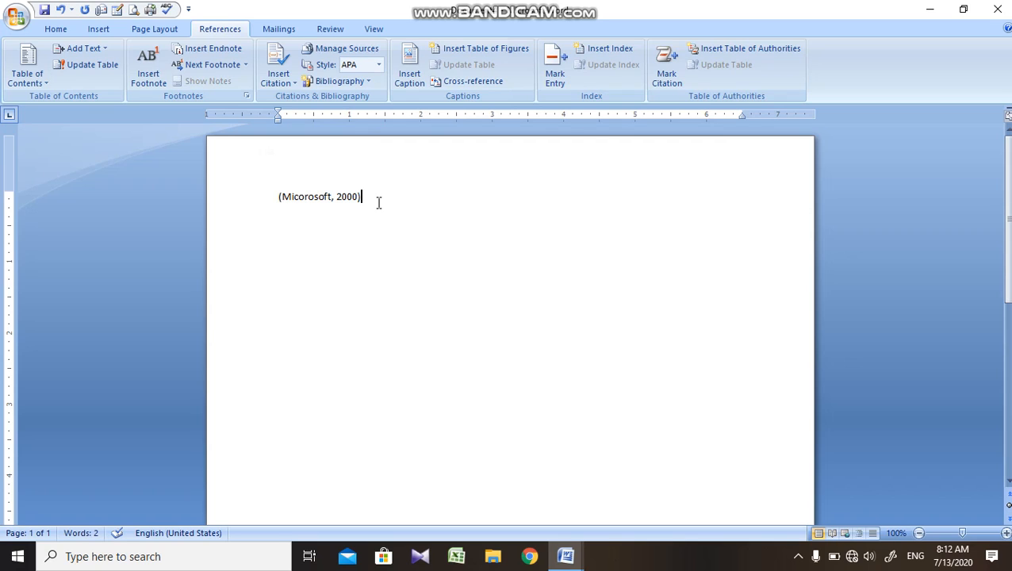
Step: Insert the built-in Bibliography on a new line below the citation
{"action": "key", "text": "Return"}
{"action": "left_click", "coordinate": [350, 82]}
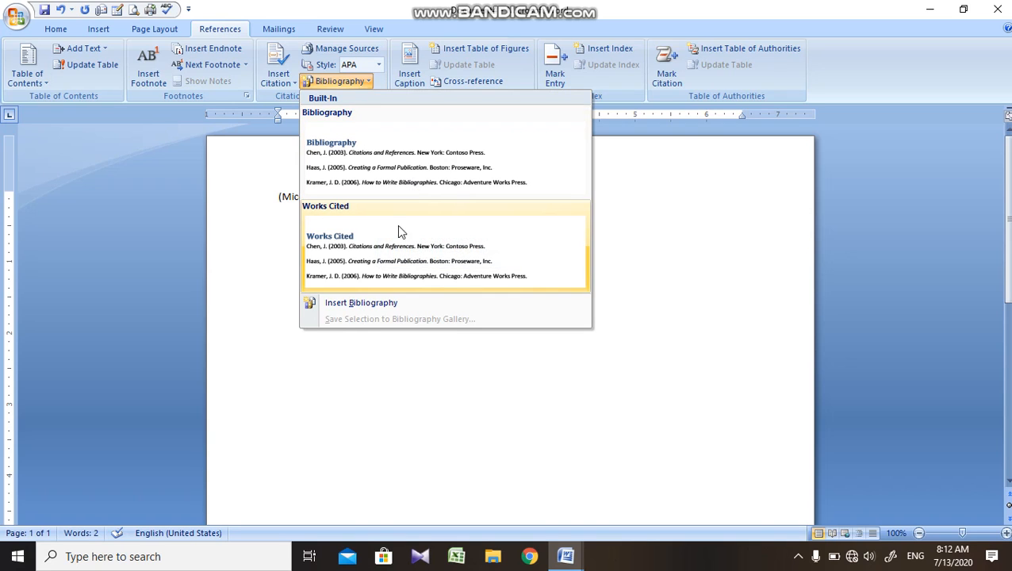
{"action": "left_click", "coordinate": [430, 165]}
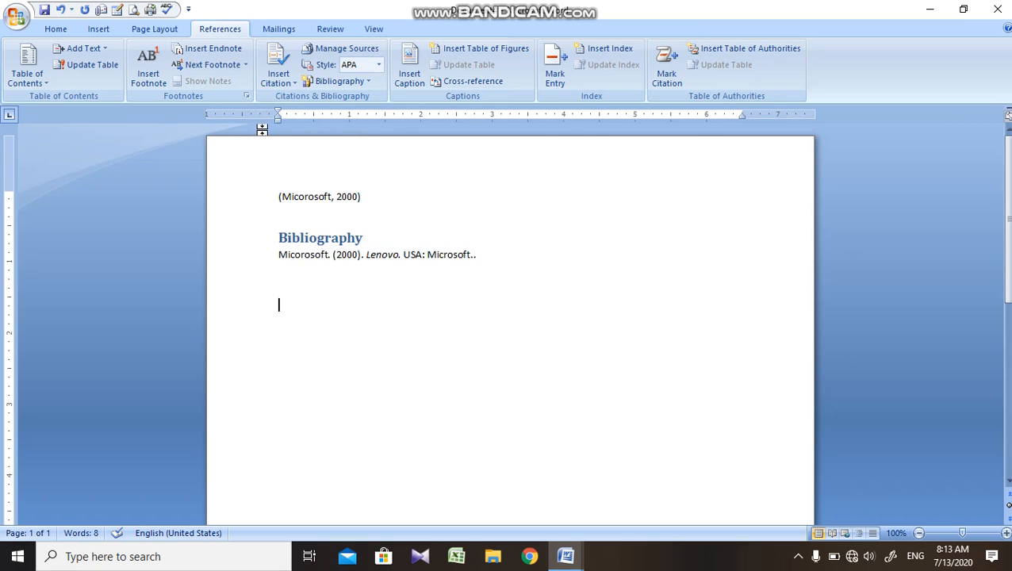
Step: Examine the master and current source lists in the Source Manager and the available citation styles
{"action": "left_click", "coordinate": [340, 50]}
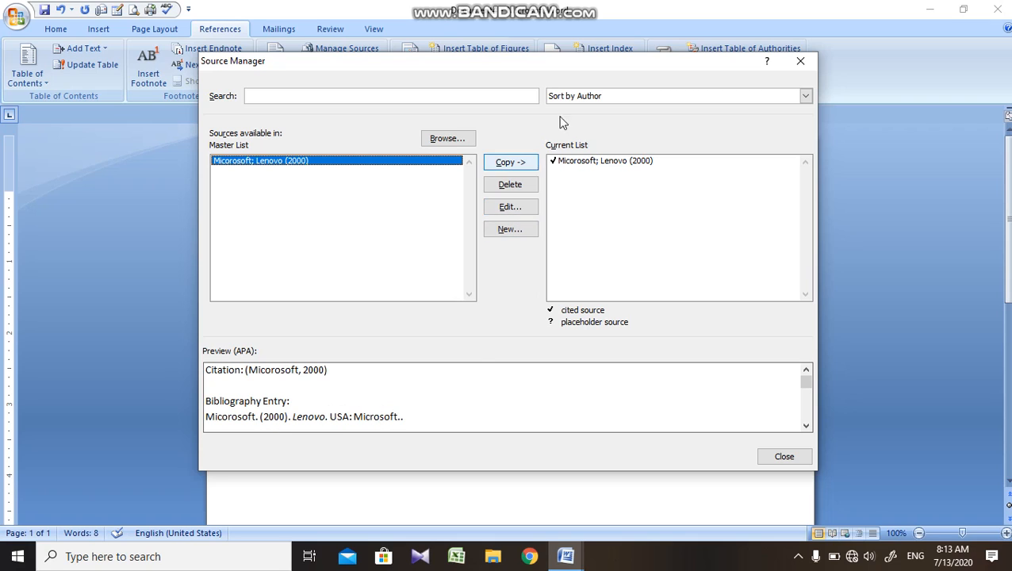
{"action": "left_click", "coordinate": [810, 63]}
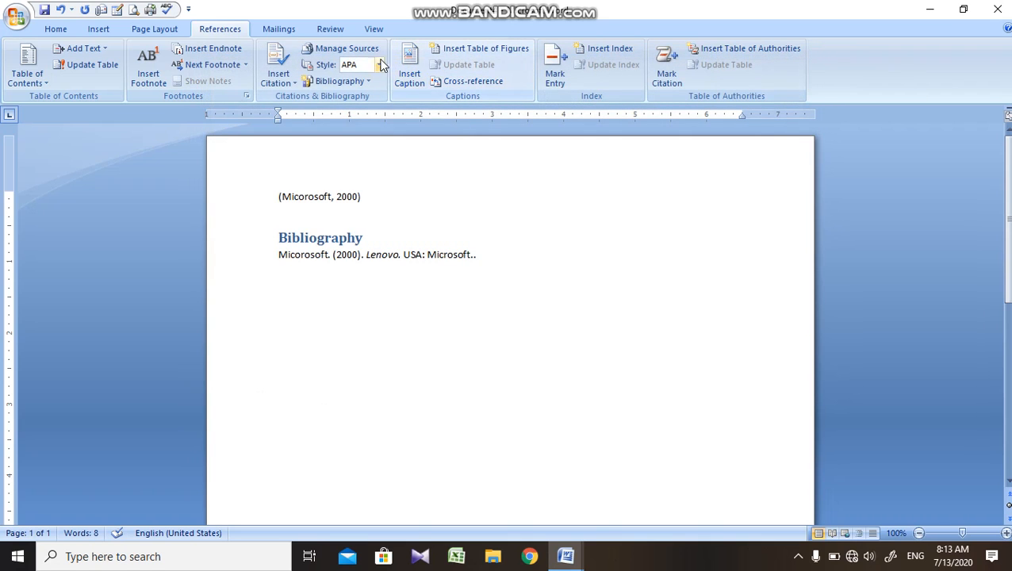
{"action": "left_click", "coordinate": [379, 65]}
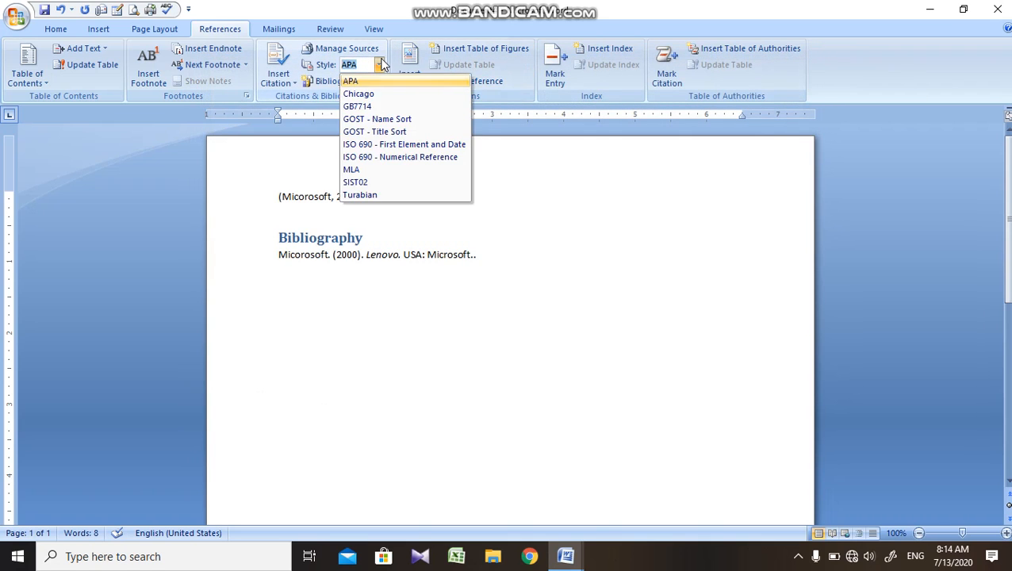
{"action": "left_click", "coordinate": [339, 282]}
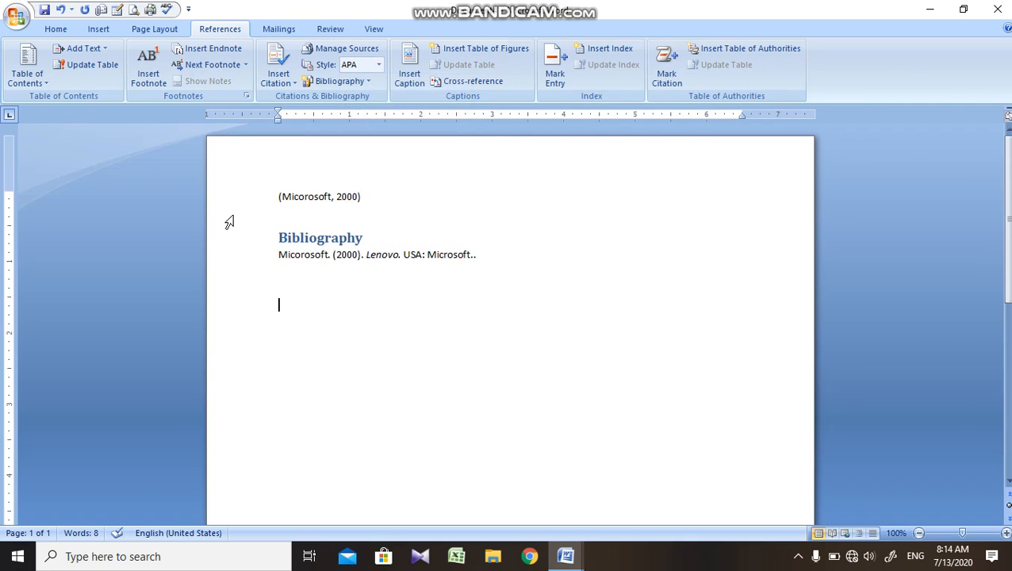
Step: Select the Bibliography heading, try the GB7714 citation style, and switch the style to GOST - Name Sort
{"action": "left_click", "coordinate": [251, 234]}
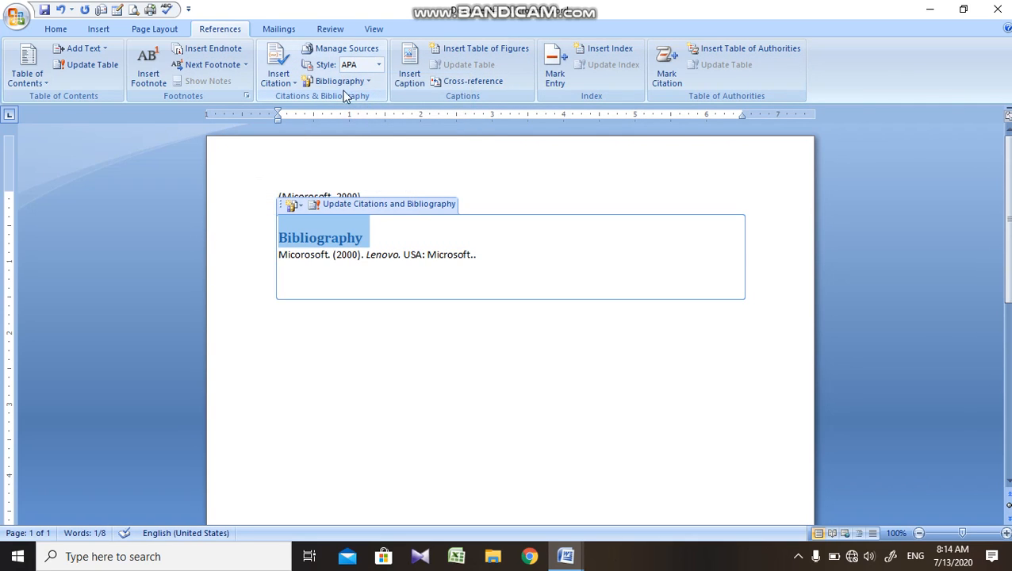
{"action": "left_click", "coordinate": [380, 65]}
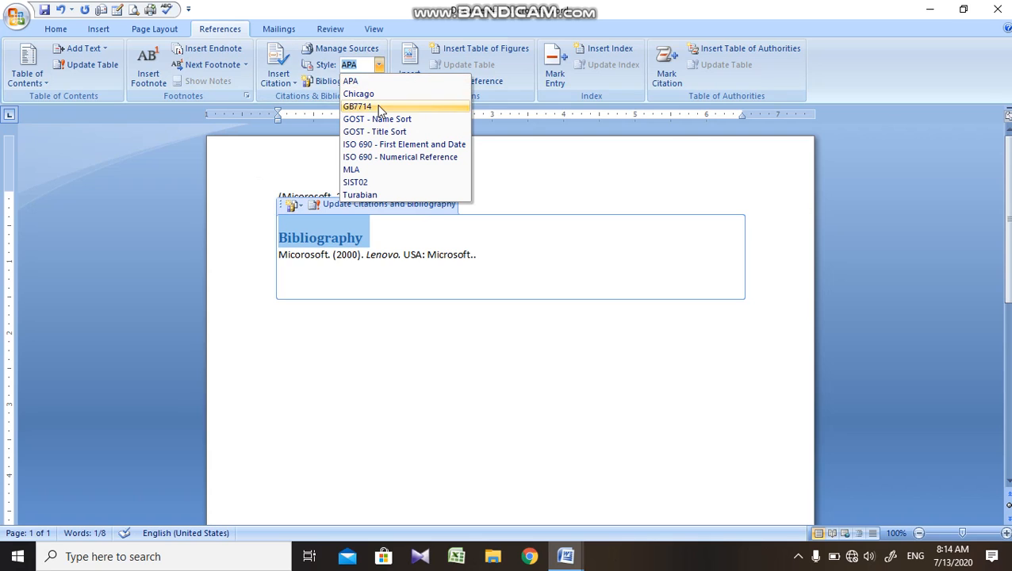
{"action": "left_click", "coordinate": [380, 107]}
{"action": "left_click", "coordinate": [380, 65]}
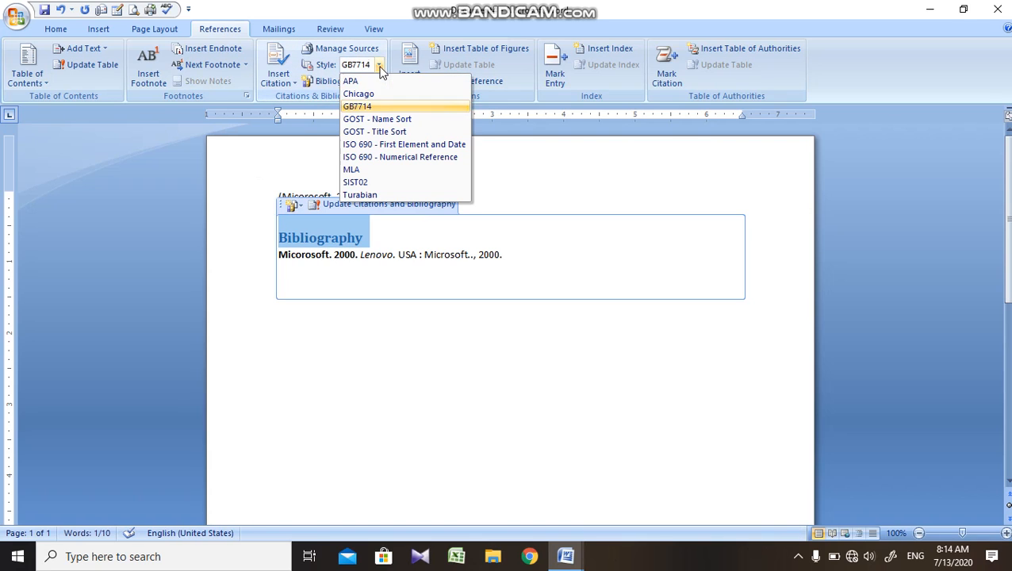
{"action": "left_click", "coordinate": [381, 120]}
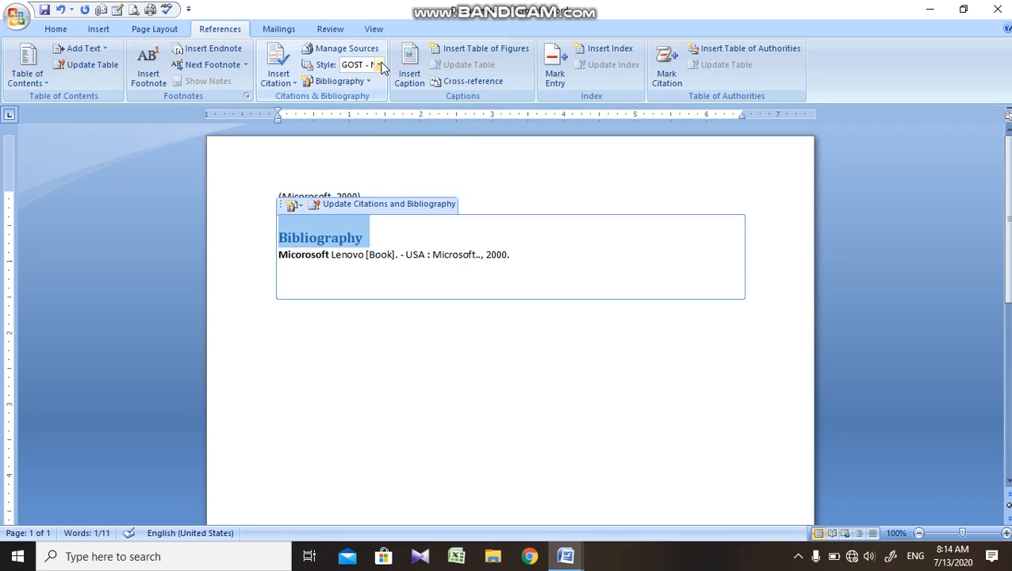
Step: Try the MLA and Turabian citation styles on the bibliography, and set the style to APA
{"action": "left_click", "coordinate": [380, 65]}
{"action": "left_click", "coordinate": [386, 170]}
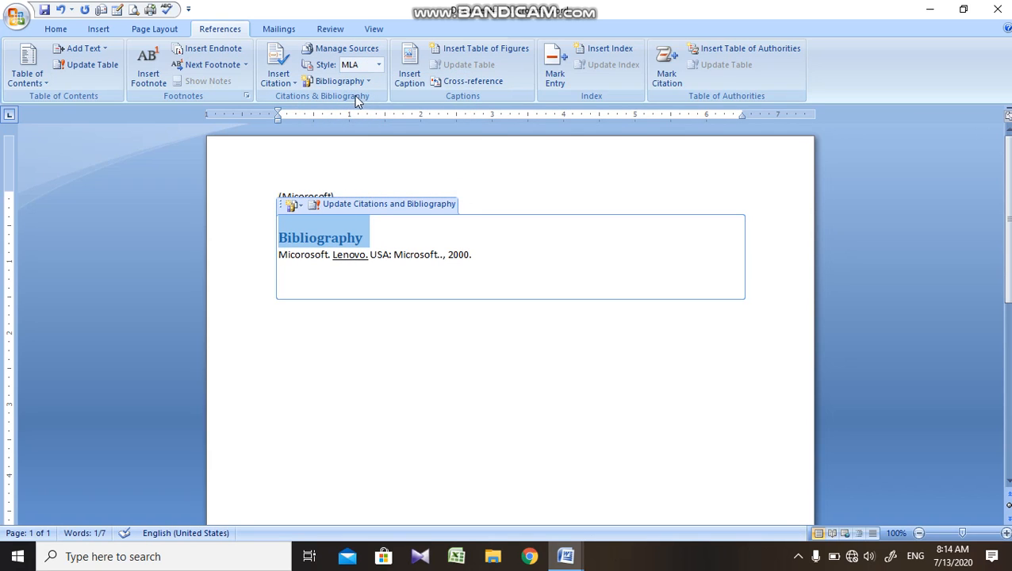
{"action": "left_click", "coordinate": [380, 65]}
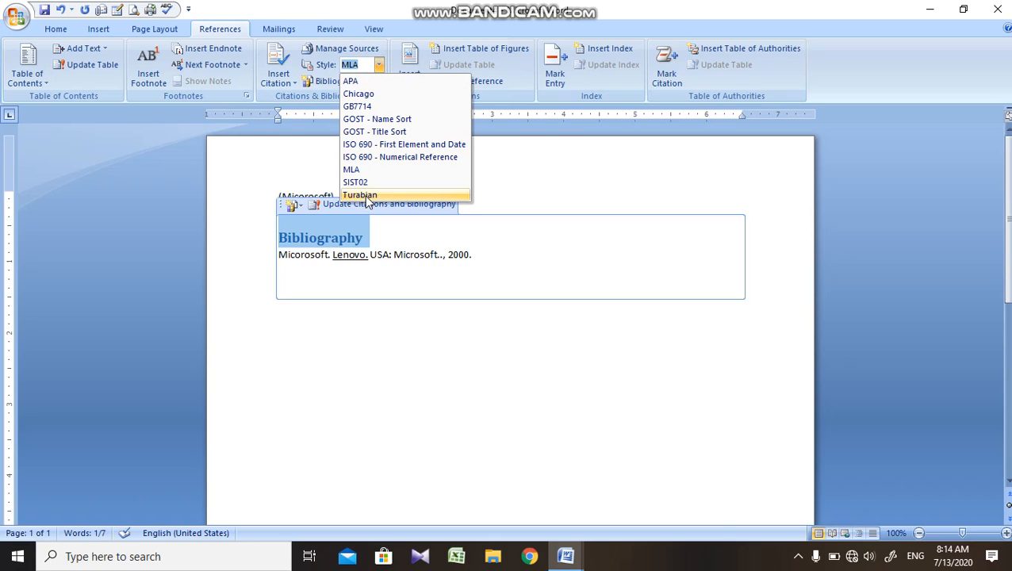
{"action": "left_click", "coordinate": [367, 196]}
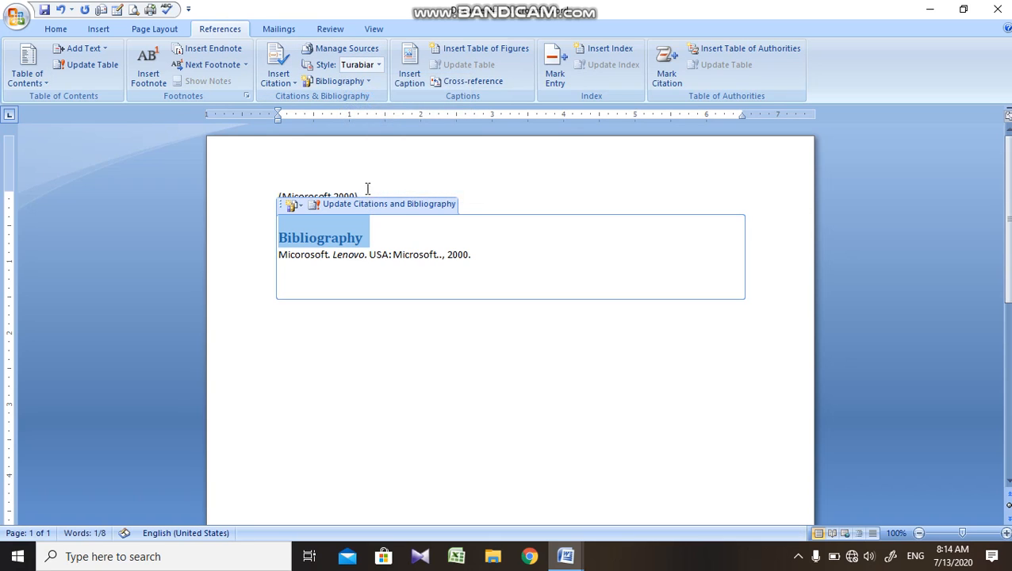
{"action": "left_click", "coordinate": [378, 66]}
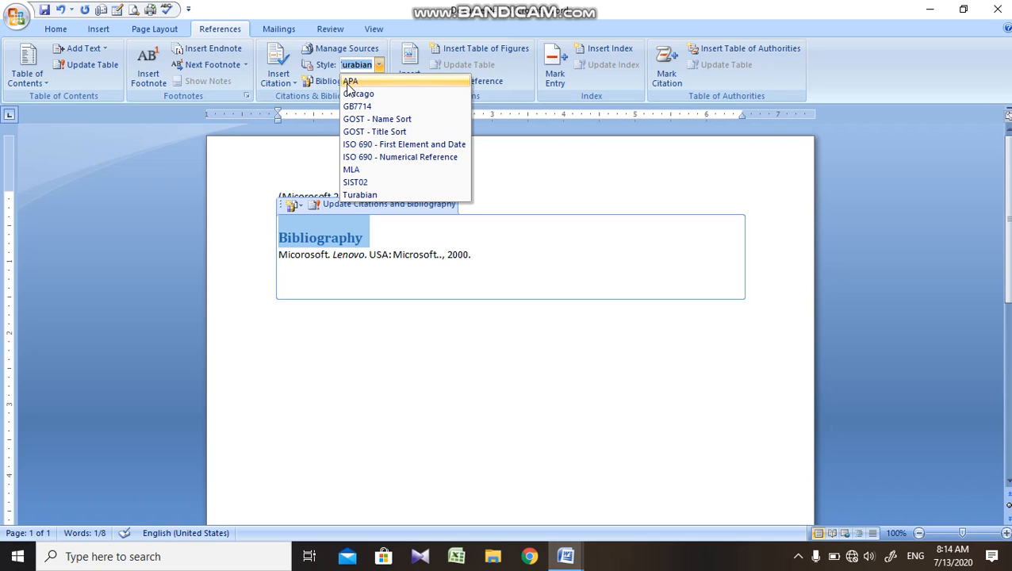
{"action": "left_click", "coordinate": [360, 82]}
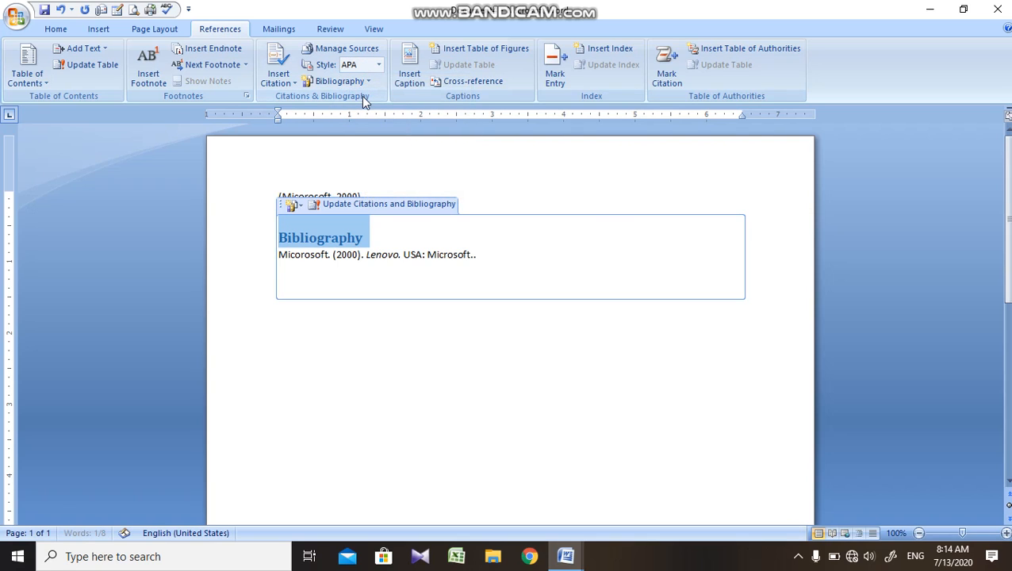
{"action": "left_click", "coordinate": [487, 185]}
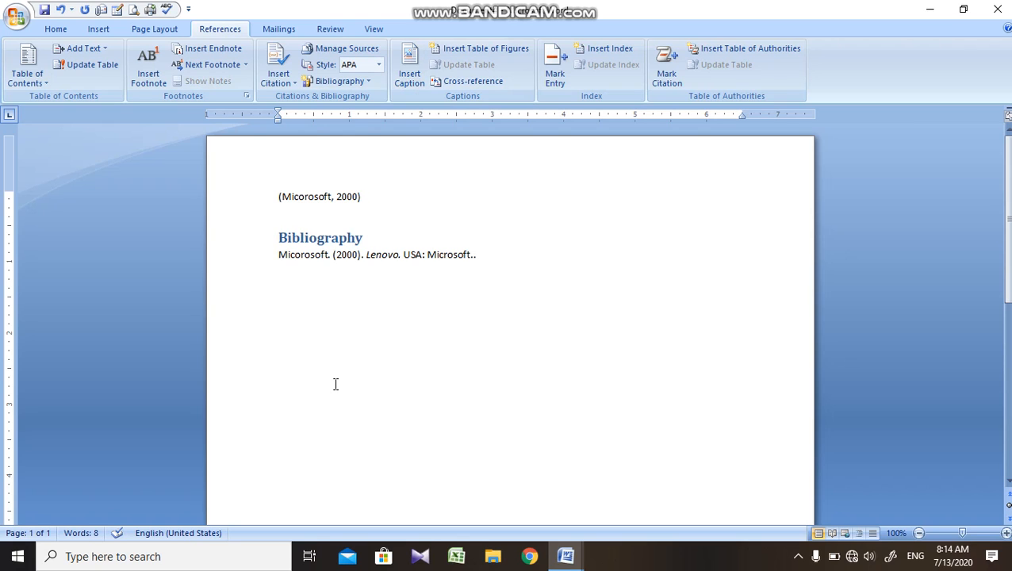
Step: Close the bibliography document without saving it and create a new blank document
{"action": "key", "text": "ctrl+w"}
{"action": "key", "text": "n"}
{"action": "key", "text": "ctrl+n"}
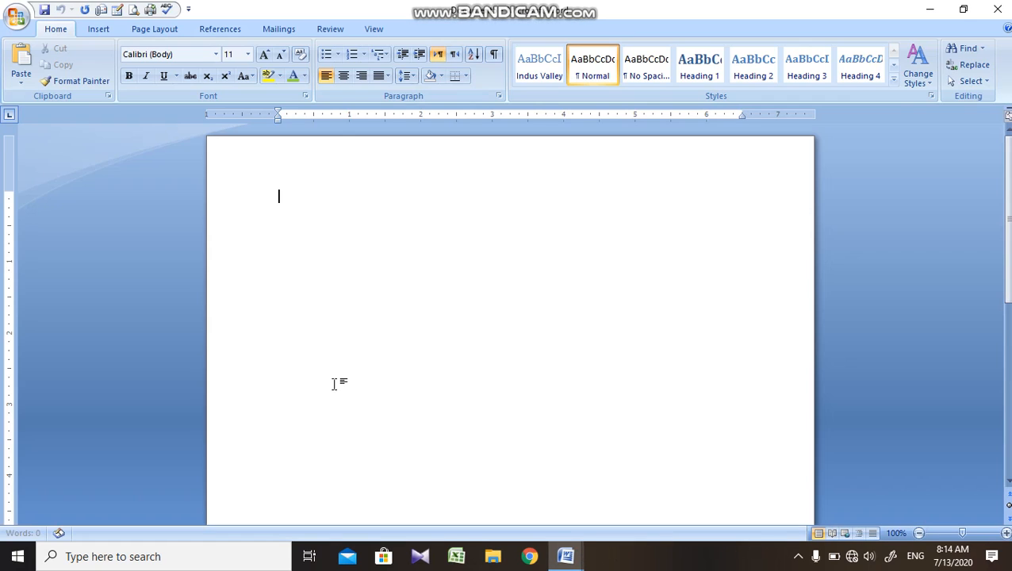
Step: Examine the label, position and numbering options for inserting a caption, without adding one
{"action": "left_click", "coordinate": [220, 30]}
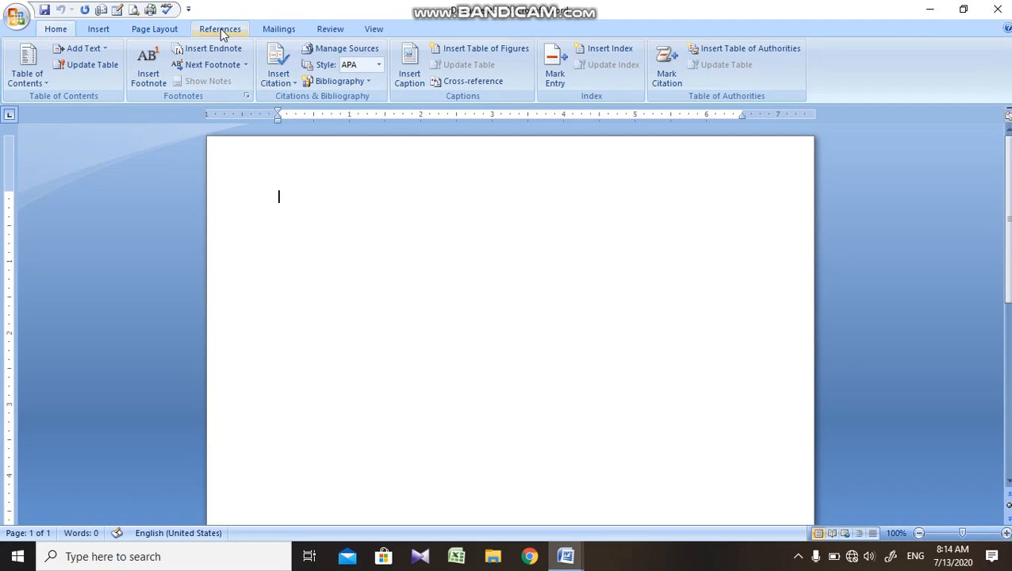
{"action": "left_click", "coordinate": [418, 85]}
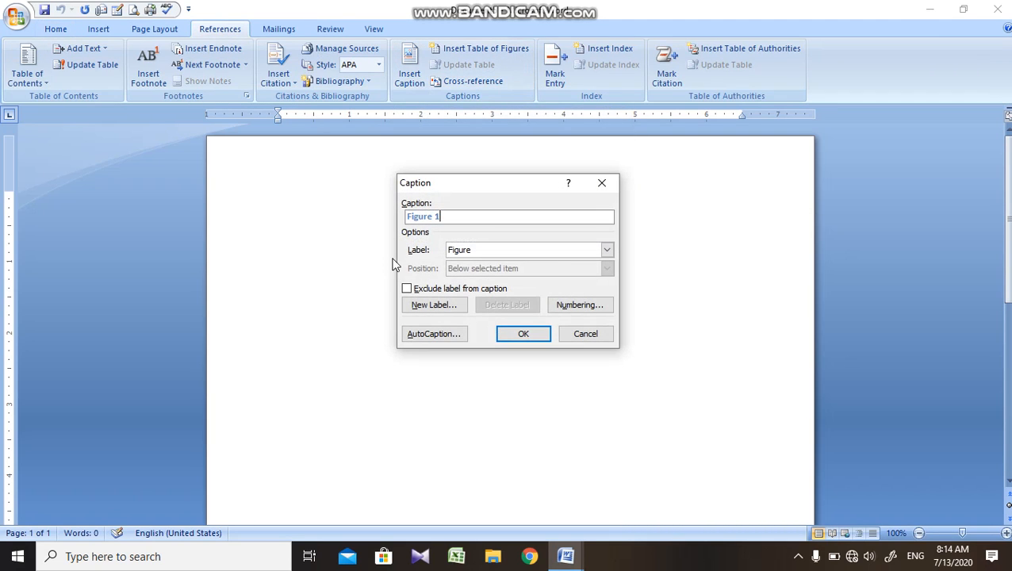
{"action": "left_click", "coordinate": [601, 183]}
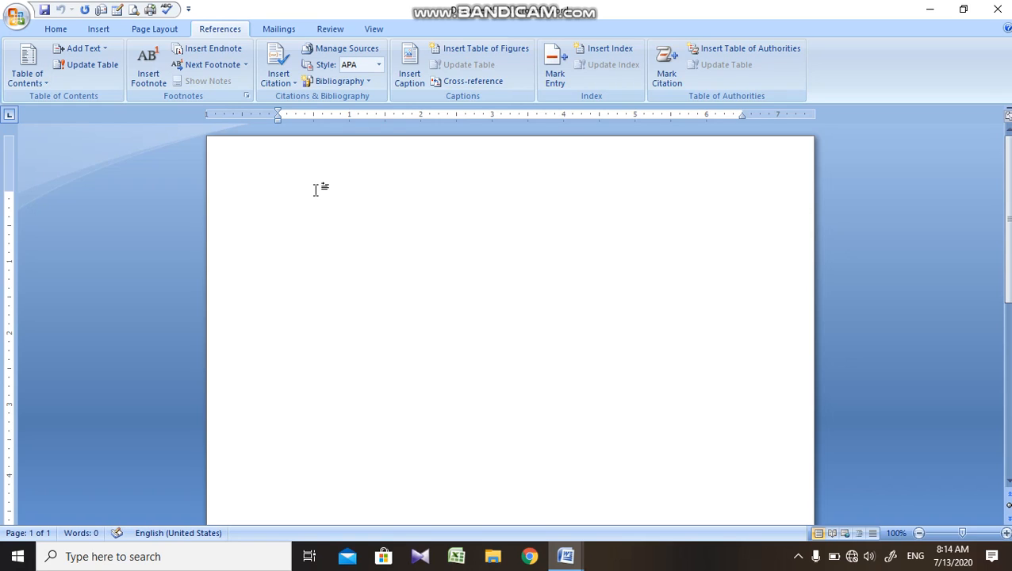
Step: Insert a page break in the blank document to start a second page
{"action": "key", "text": "ctrl+Return"}
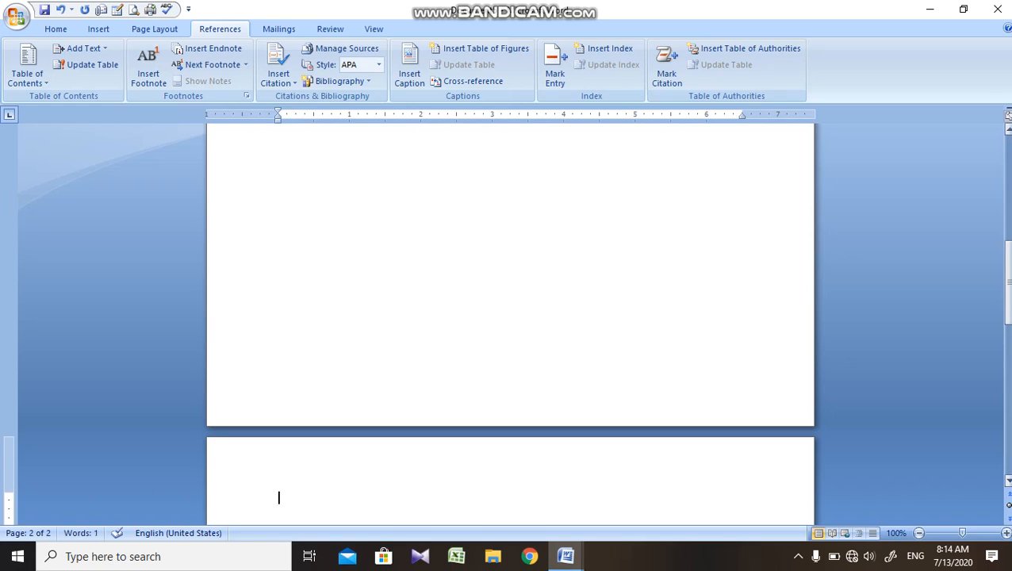
{"action": "left_click_drag", "start_coordinate": [1008, 282], "coordinate": [1008, 333]}
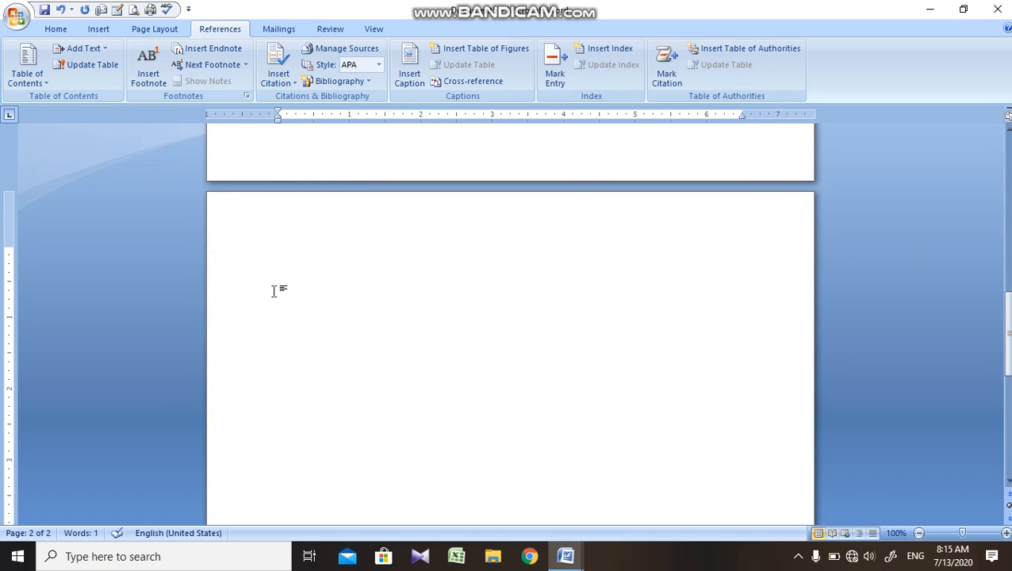
{"action": "left_click", "coordinate": [106, 33]}
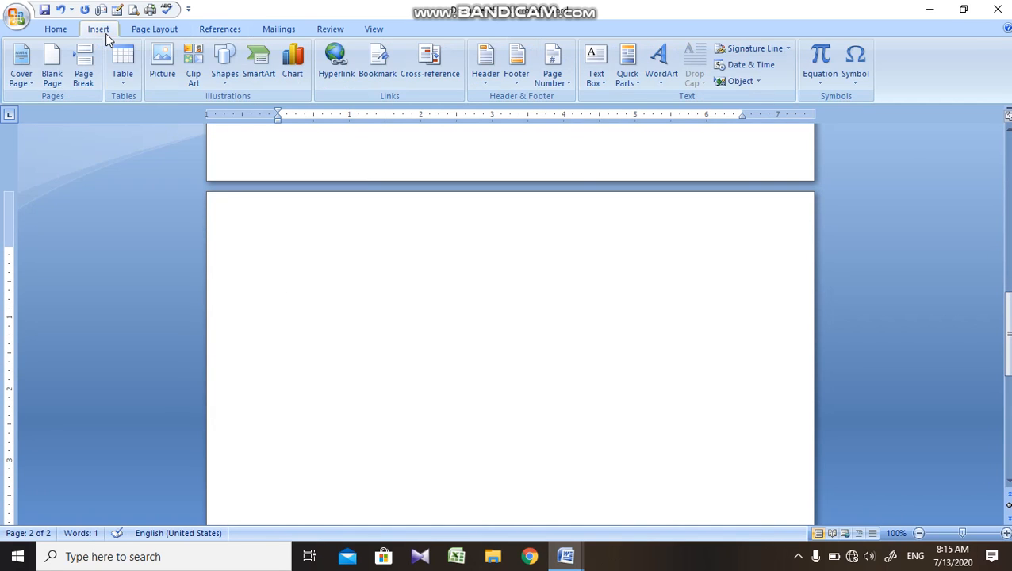
{"action": "left_click", "coordinate": [173, 78]}
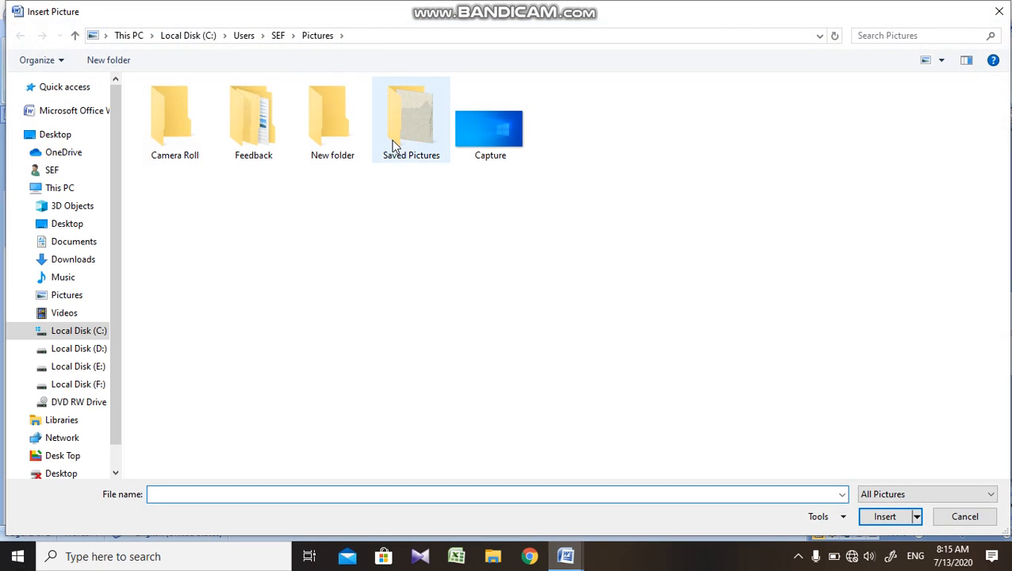
{"action": "double_click", "coordinate": [394, 147]}
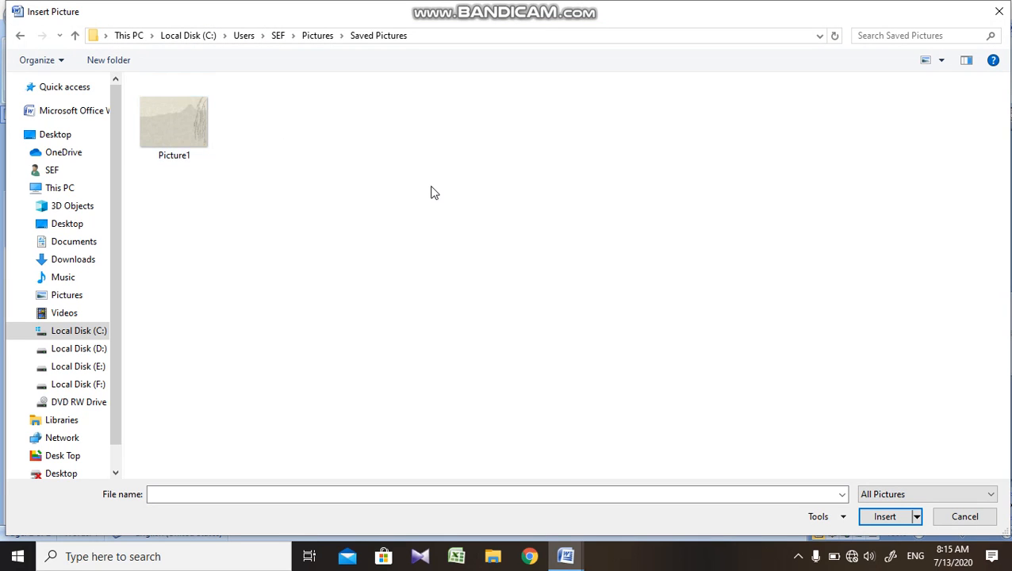
{"action": "key", "text": "BackSpace"}
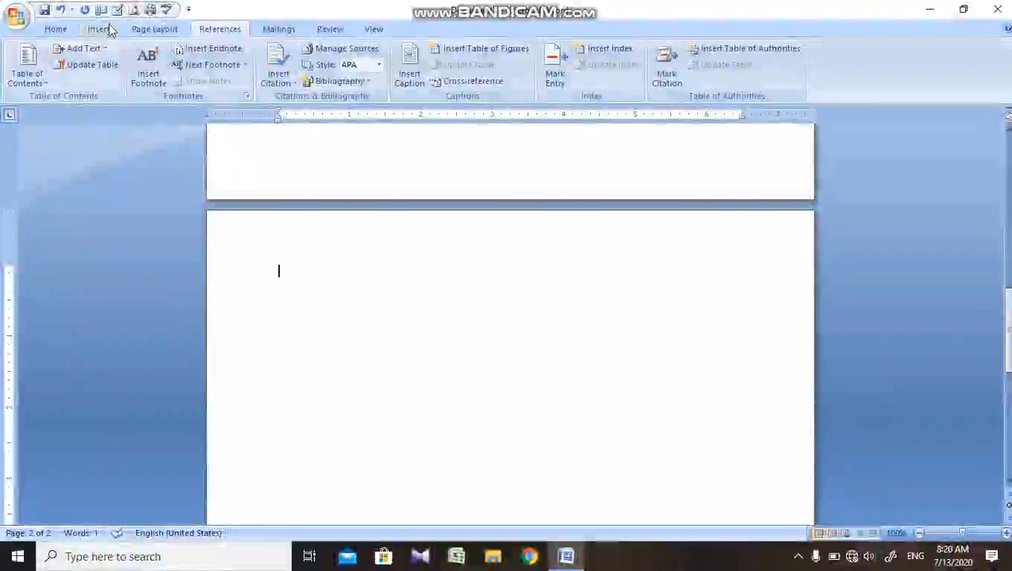
Step: Insert picture 1 from the "New folder" folder in Pictures on the second page
{"action": "left_click", "coordinate": [108, 28]}
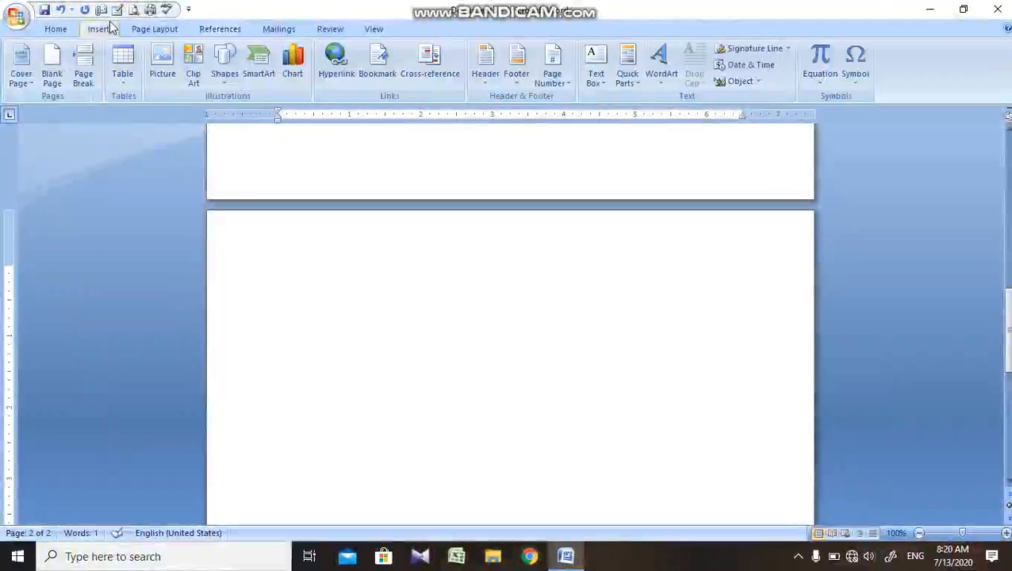
{"action": "left_click", "coordinate": [176, 72]}
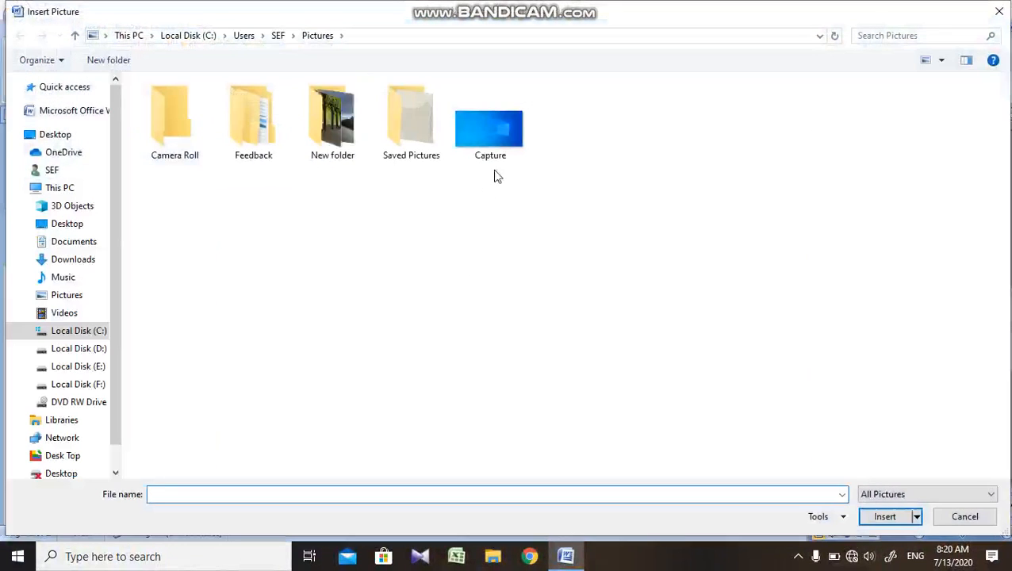
{"action": "double_click", "coordinate": [338, 141]}
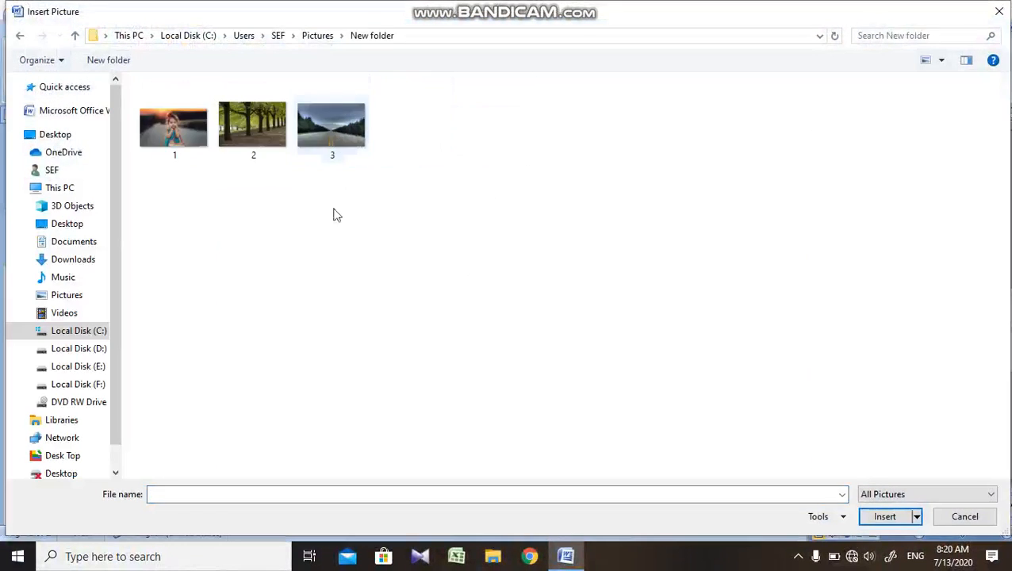
{"action": "left_click", "coordinate": [180, 138]}
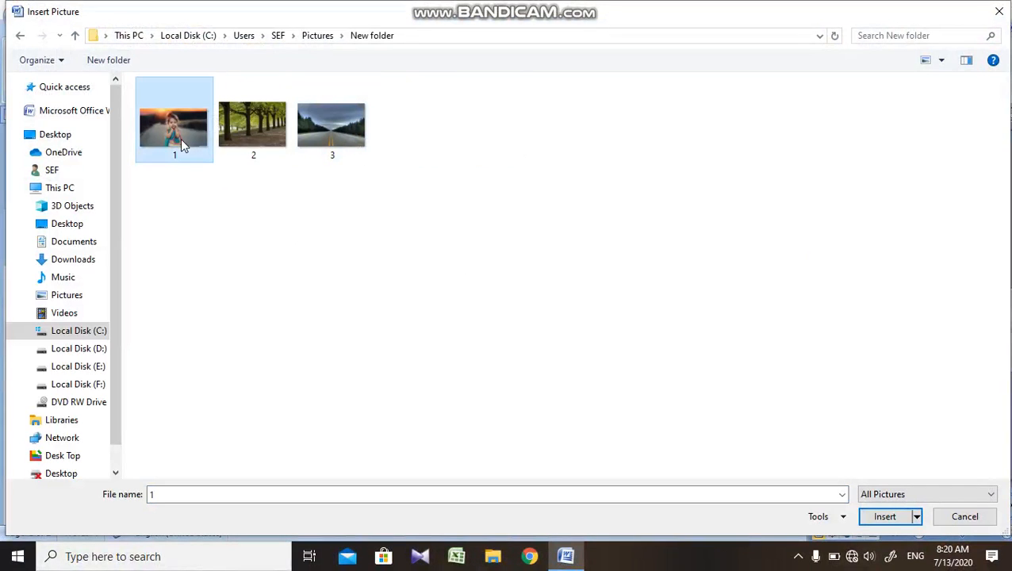
{"action": "left_click", "coordinate": [875, 518]}
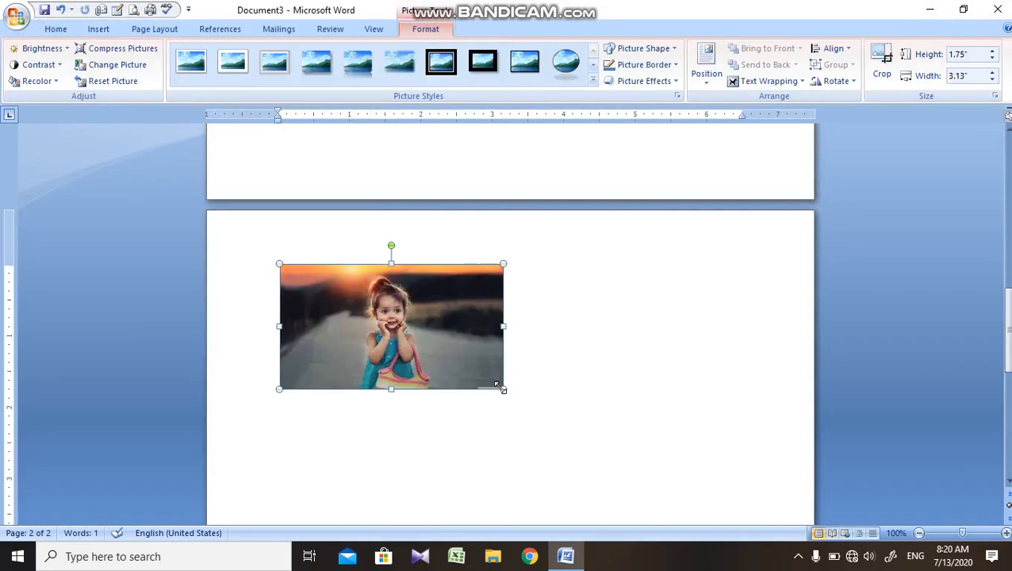
Step: Add a page break after the girl's picture and insert picture 2 on the third page
{"action": "left_click", "coordinate": [565, 382]}
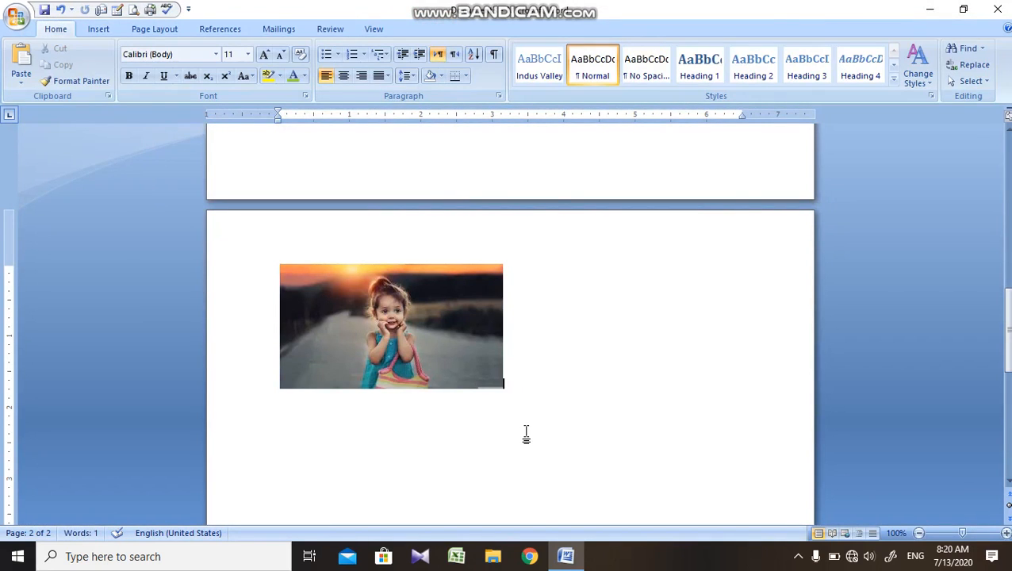
{"action": "key", "text": "ctrl+Return"}
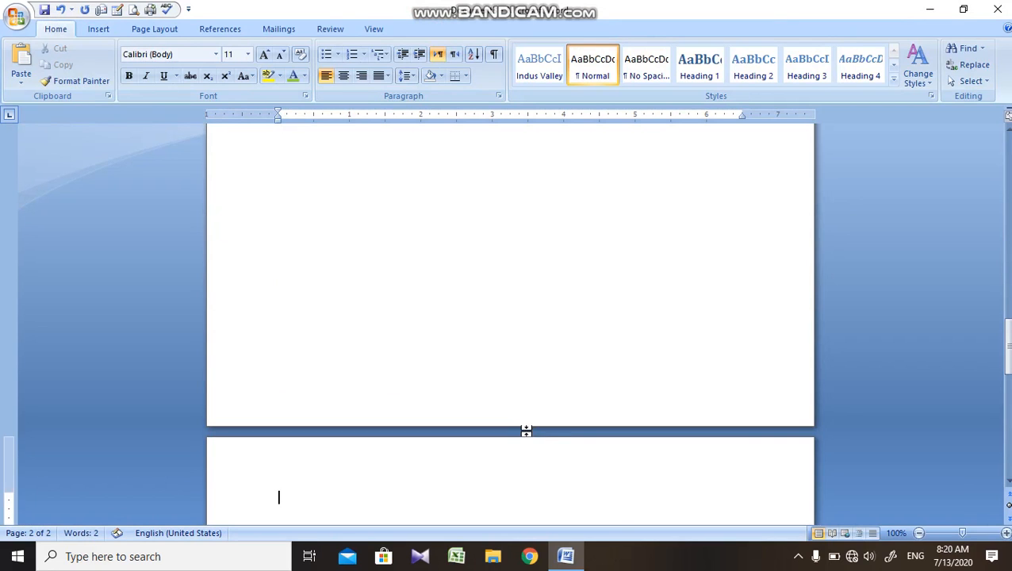
{"action": "left_click", "coordinate": [101, 36]}
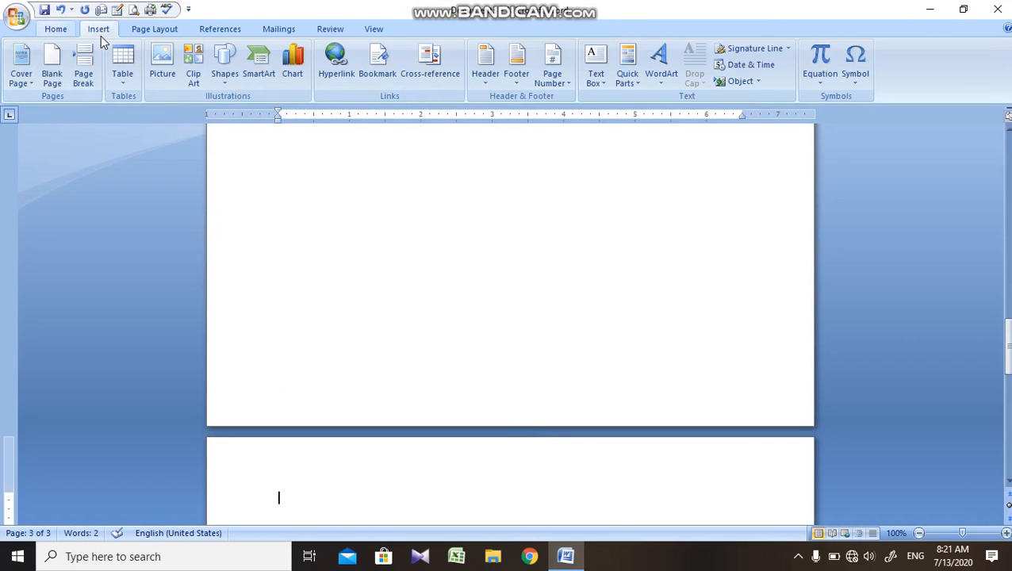
{"action": "left_click", "coordinate": [160, 78]}
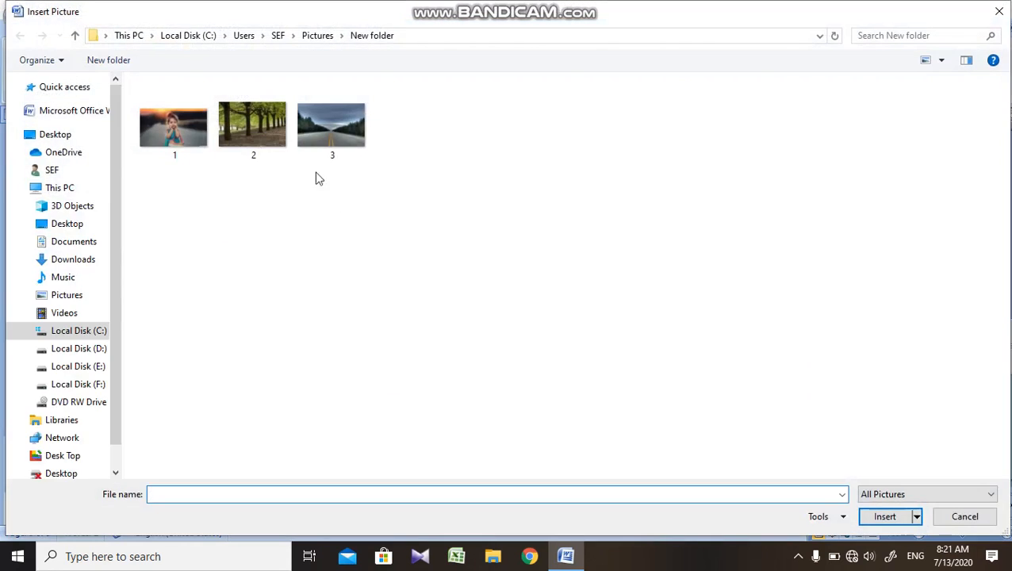
{"action": "double_click", "coordinate": [266, 147]}
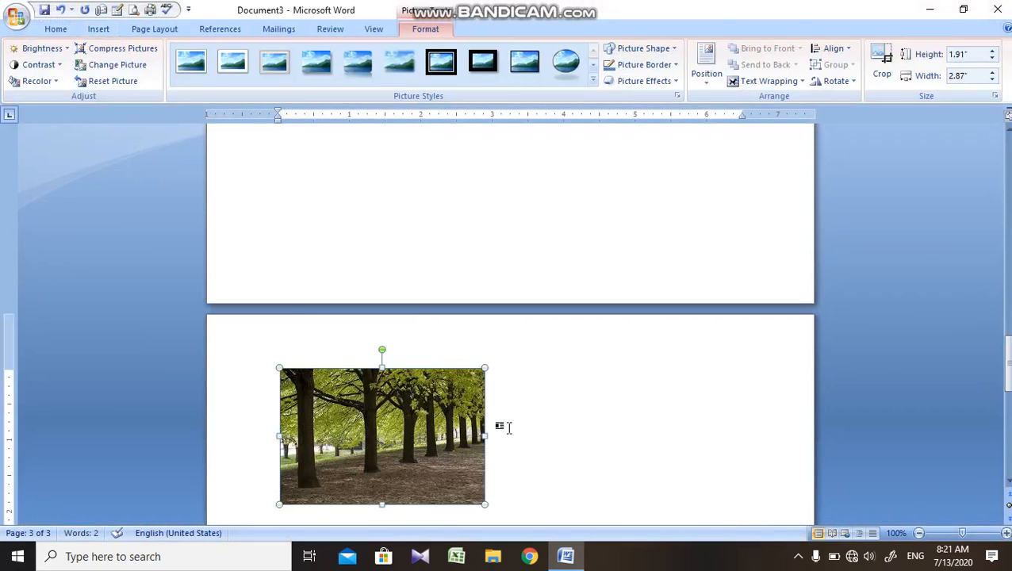
Step: Add a page break after the tree picture and insert picture 3 on the fourth page
{"action": "left_click", "coordinate": [506, 427]}
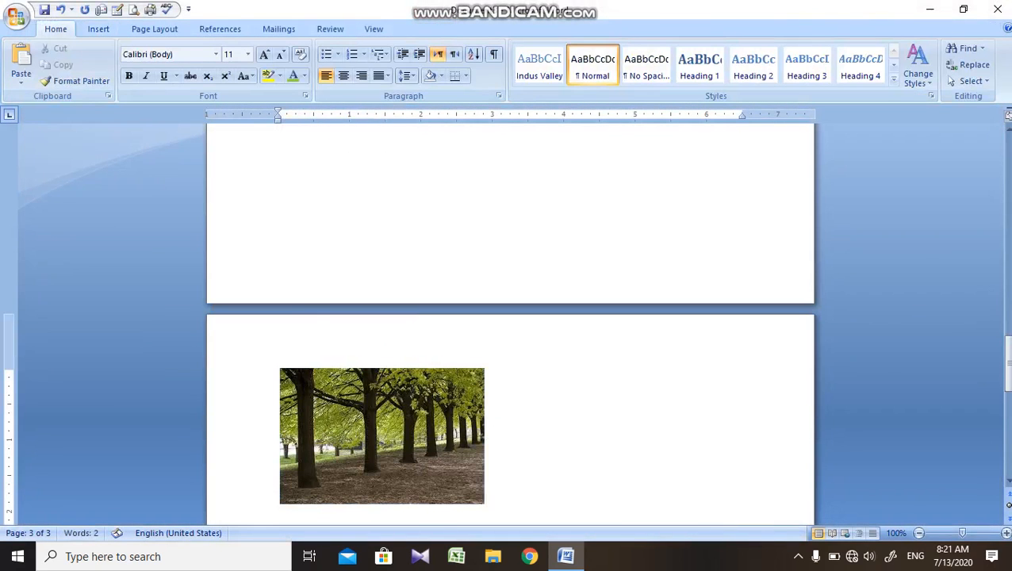
{"action": "key", "text": "ctrl+Return"}
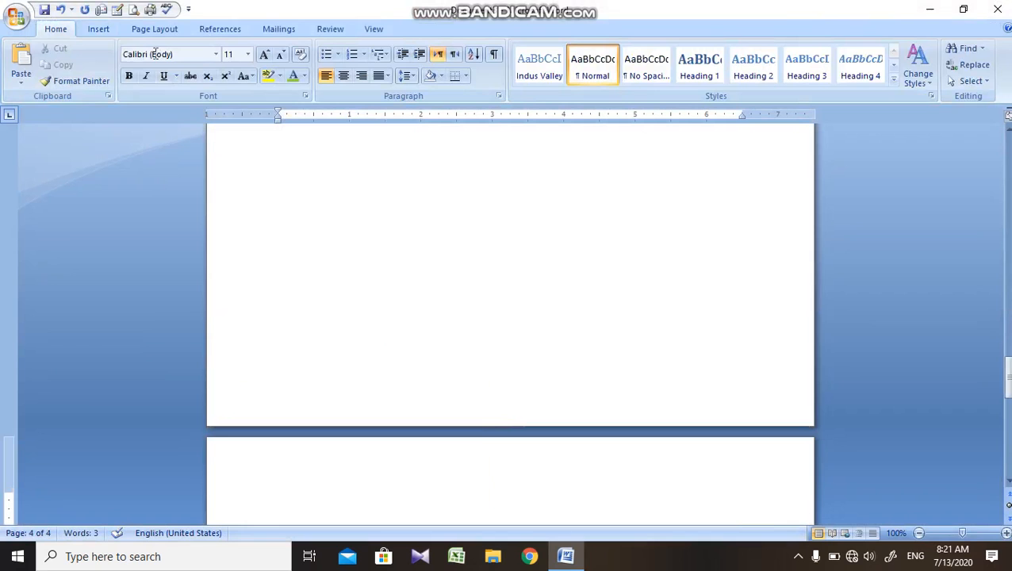
{"action": "left_click", "coordinate": [110, 32]}
{"action": "left_click", "coordinate": [154, 62]}
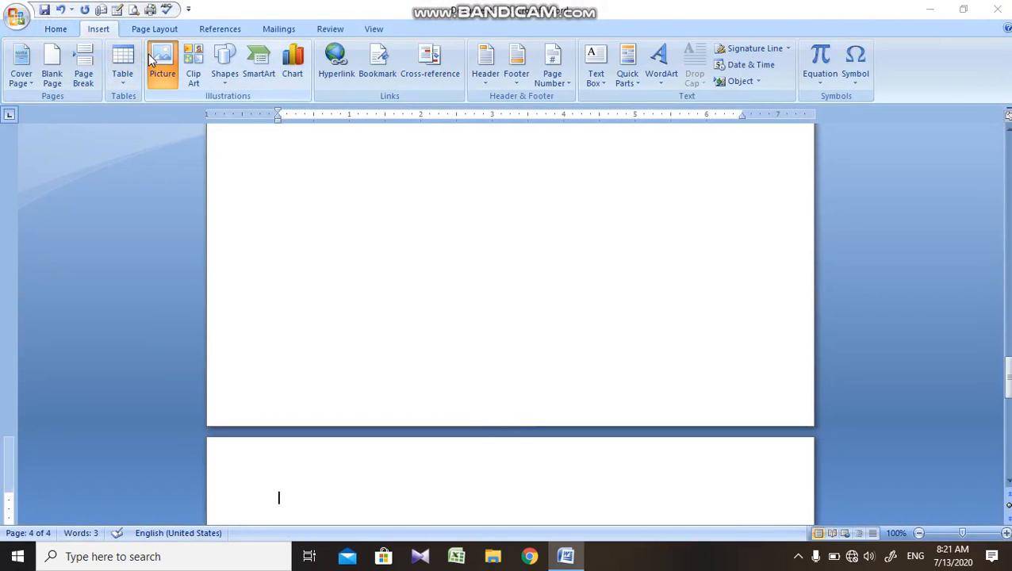
{"action": "double_click", "coordinate": [330, 131]}
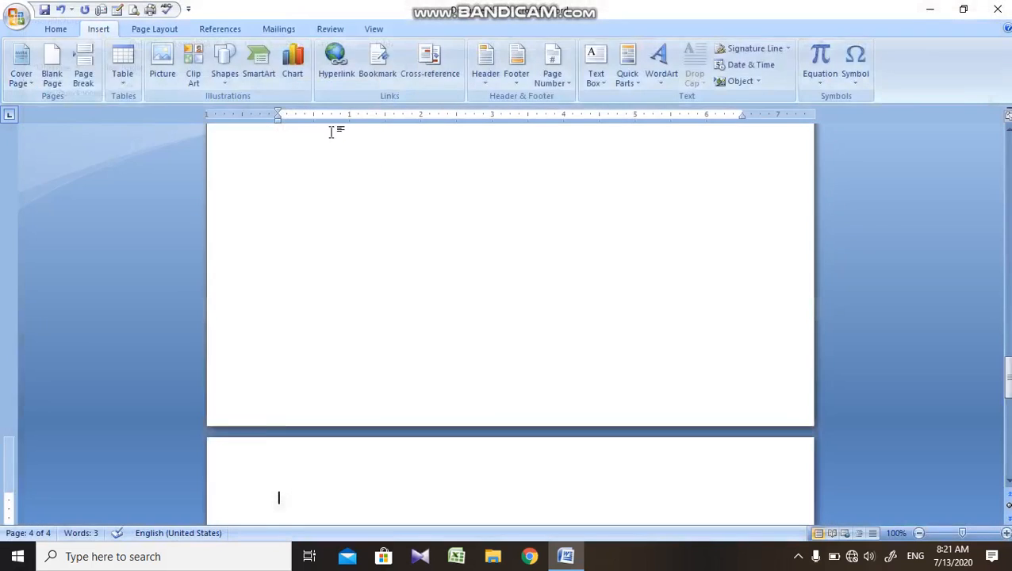
{"action": "left_click_drag", "start_coordinate": [1009, 398], "coordinate": [1009, 426]}
Step: Add a page break after the road picture and insert a 7x4 table on the fifth page
{"action": "left_click", "coordinate": [514, 231]}
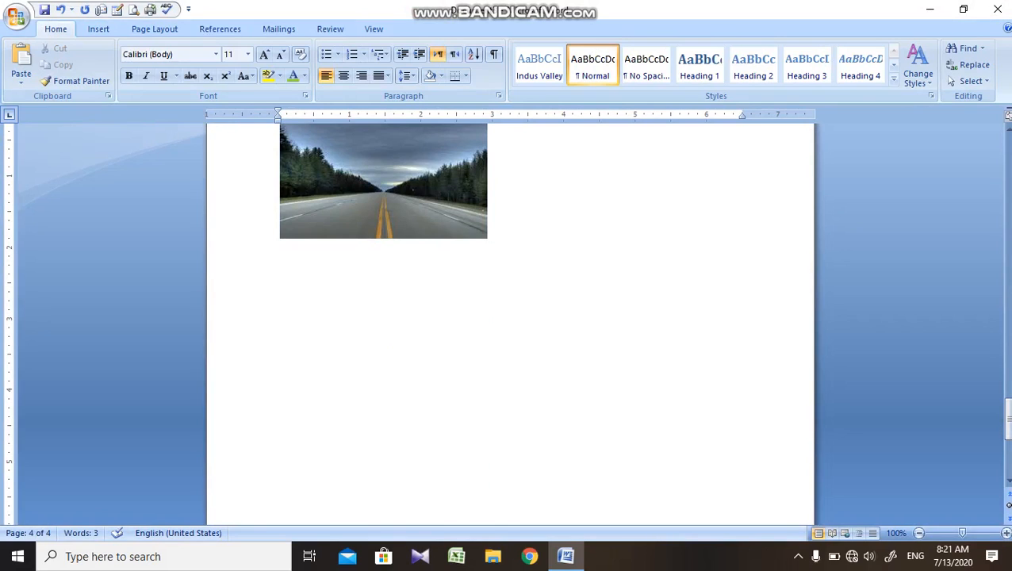
{"action": "key", "text": "ctrl+Return"}
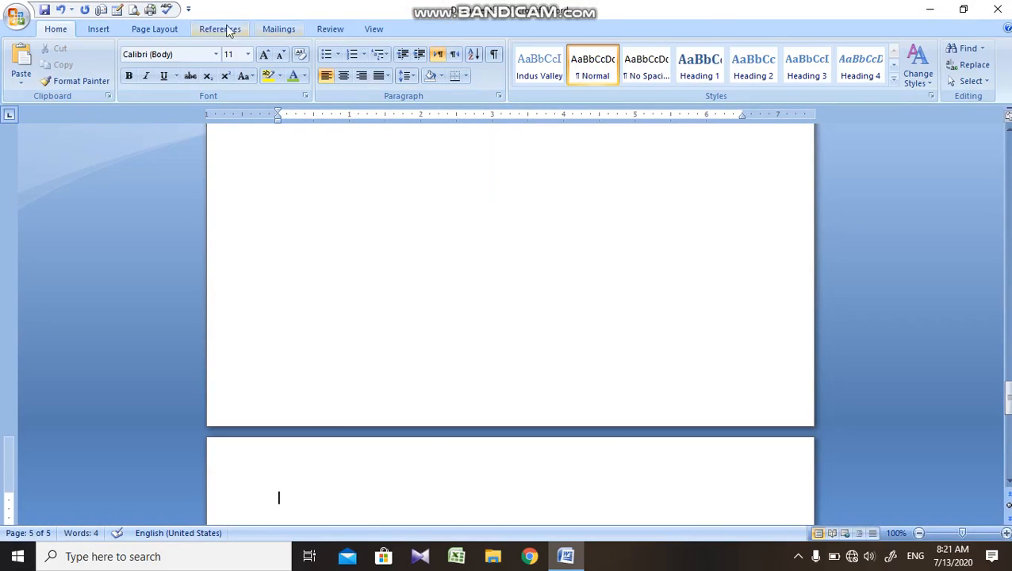
{"action": "left_click", "coordinate": [99, 30]}
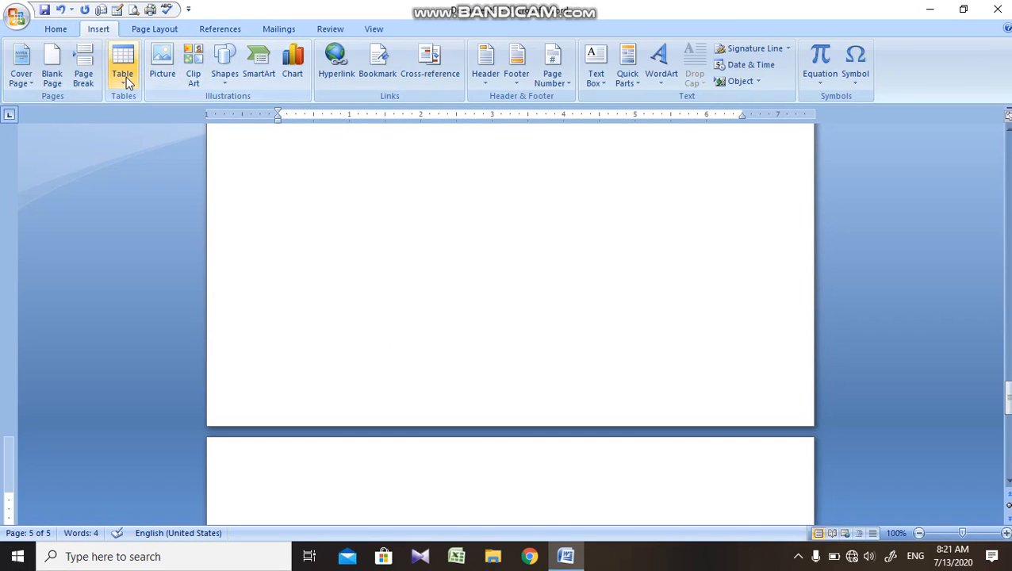
{"action": "left_click", "coordinate": [124, 72]}
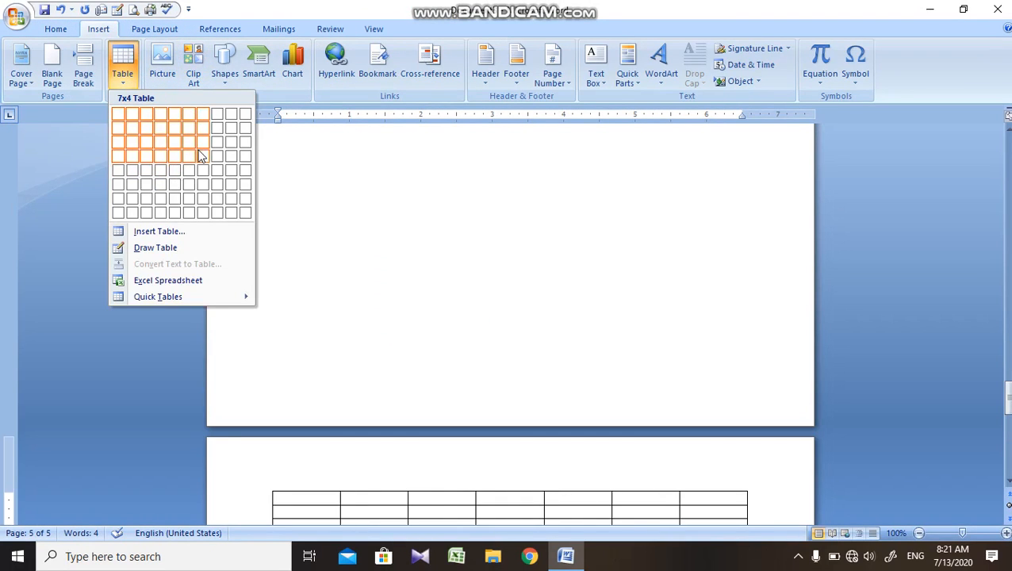
{"action": "left_click", "coordinate": [201, 156]}
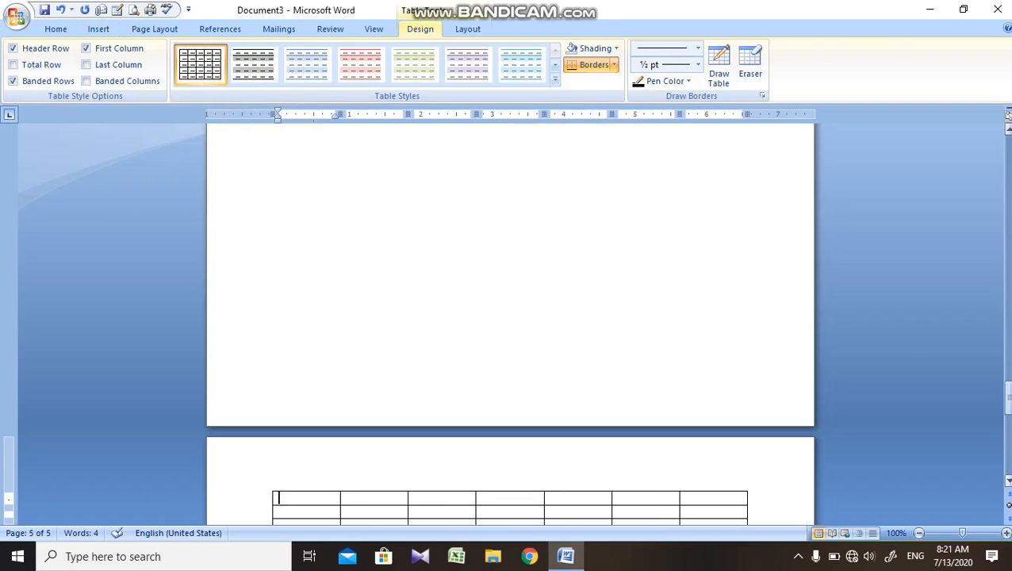
Step: Add the text "Chapter 3" at the beginning of the document's first page
{"action": "mouse_move", "coordinate": [1006, 382]}
{"action": "left_mouse_down"}
{"action": "mouse_move", "coordinate": [1009, 419]}
{"action": "mouse_move", "coordinate": [1008, 386]}
{"action": "left_mouse_up"}
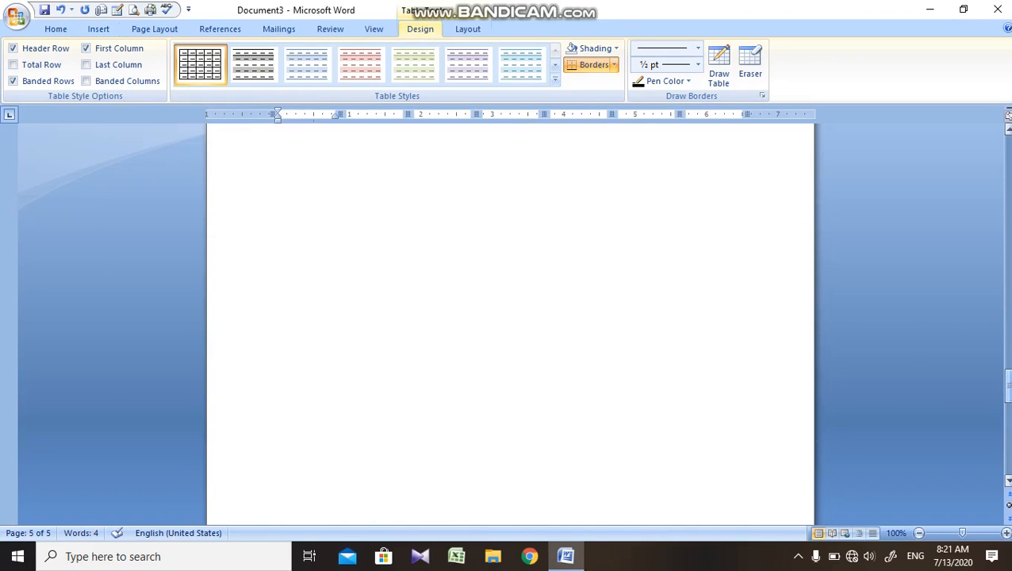
{"action": "left_click", "coordinate": [1008, 186]}
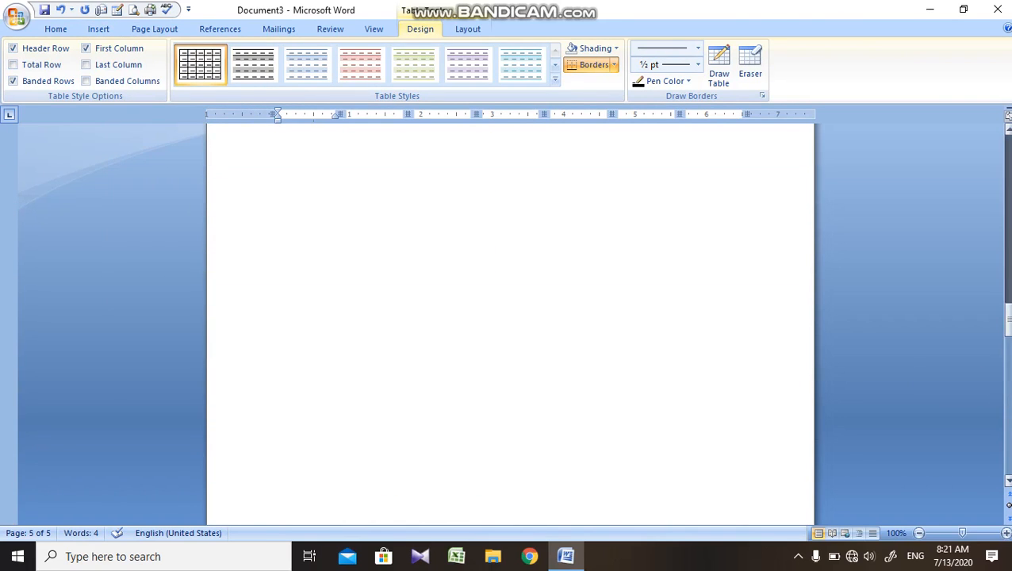
{"action": "left_click_drag", "start_coordinate": [1008, 186], "coordinate": [1009, 150]}
{"action": "left_click", "coordinate": [510, 225]}
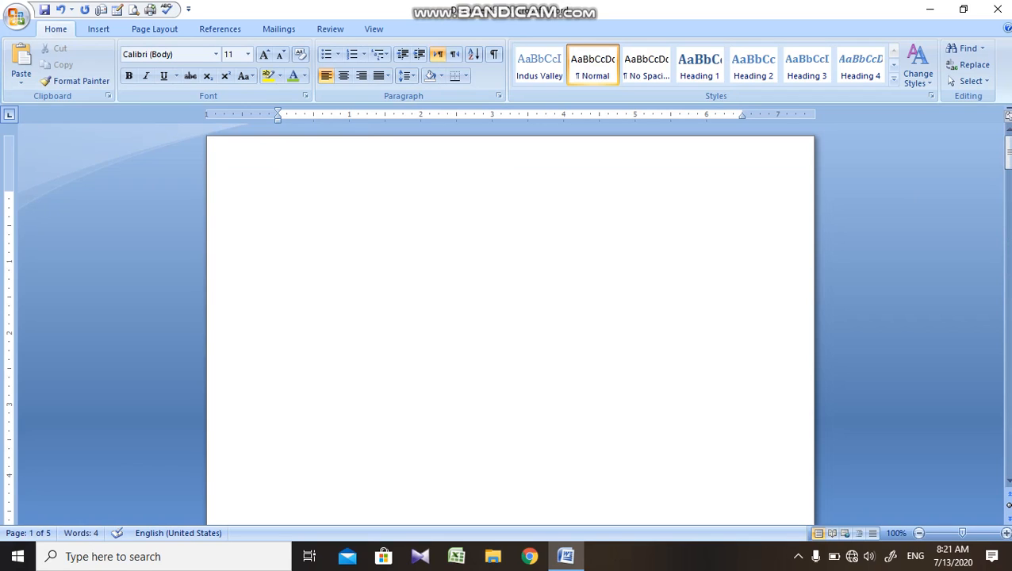
{"action": "type", "text": "Chapter 3"}
Step: Format the "Chapter 3" text as bold at 16 pt
{"action": "left_click_drag", "start_coordinate": [324, 197], "coordinate": [280, 198]}
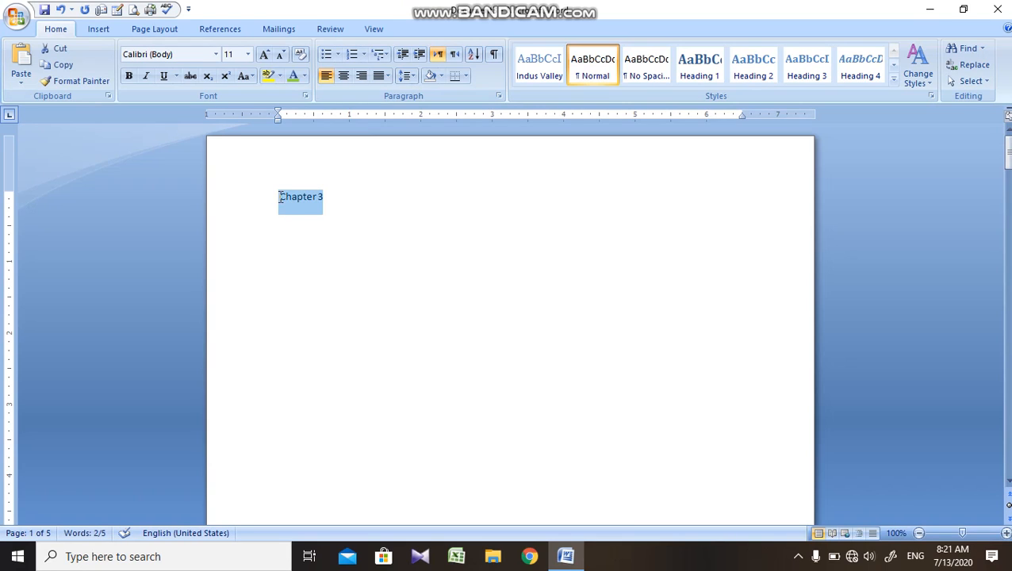
{"action": "key", "text": "ctrl+shift+period"}
{"action": "key", "text": "ctrl+shift+period"}
{"action": "key", "text": "ctrl+shift+period"}
{"action": "key", "text": "ctrl+b"}
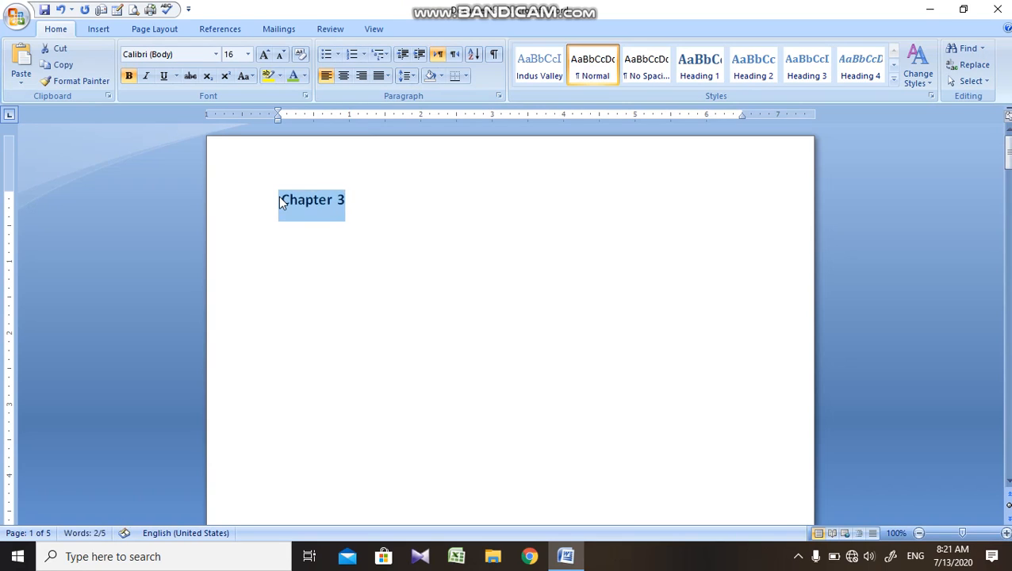
{"action": "left_click", "coordinate": [523, 248]}
Step: Select the girl's picture on the second page and open the Caption dialog for it
{"action": "left_click_drag", "start_coordinate": [1009, 156], "coordinate": [1009, 218]}
{"action": "left_click", "coordinate": [402, 299]}
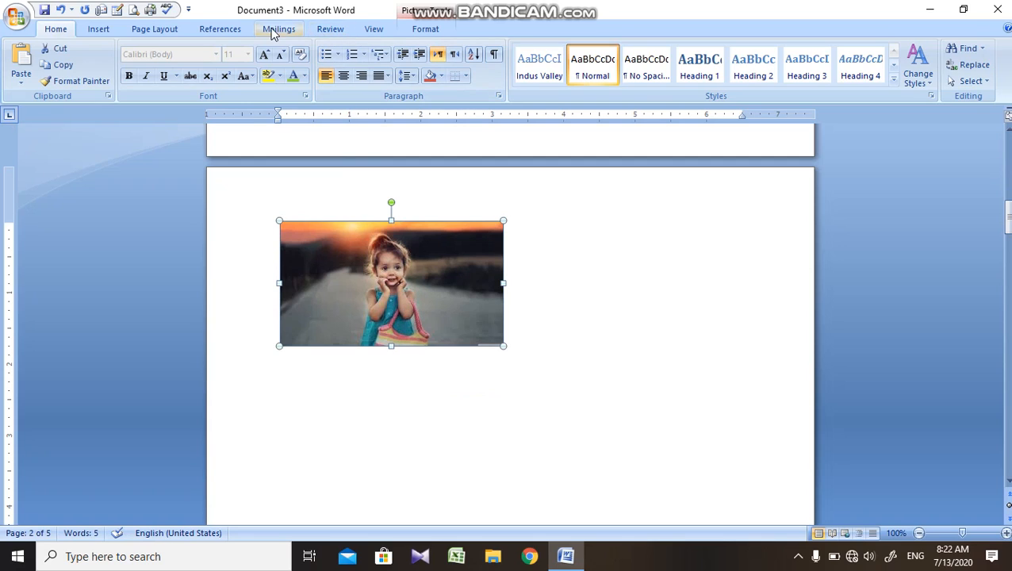
{"action": "left_click", "coordinate": [206, 35]}
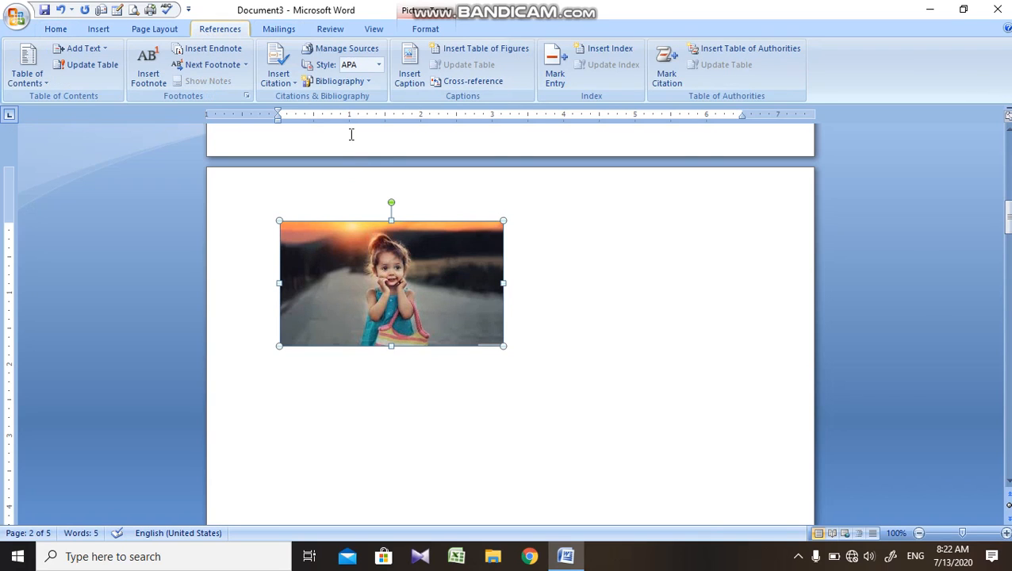
{"action": "left_click", "coordinate": [402, 88]}
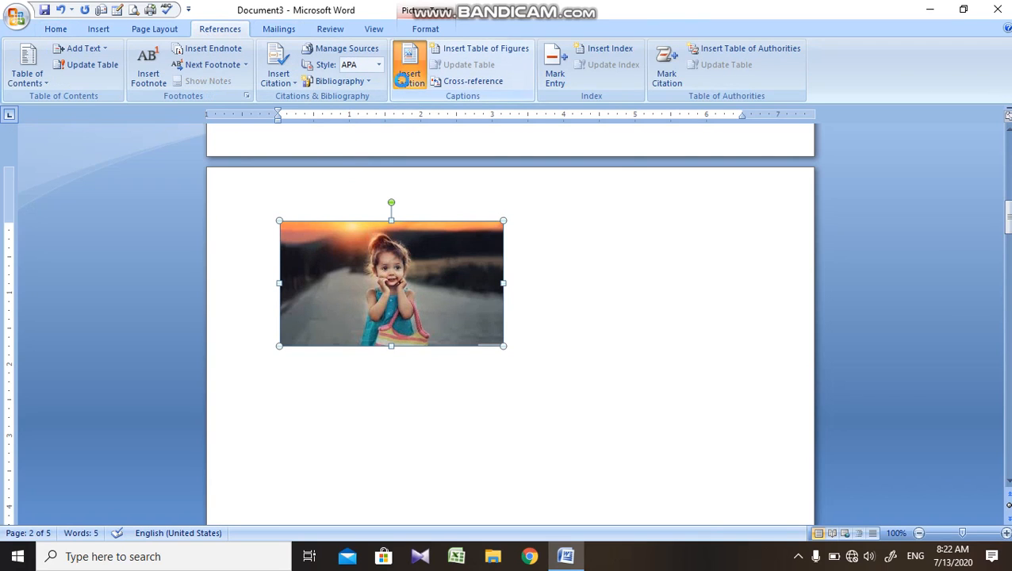
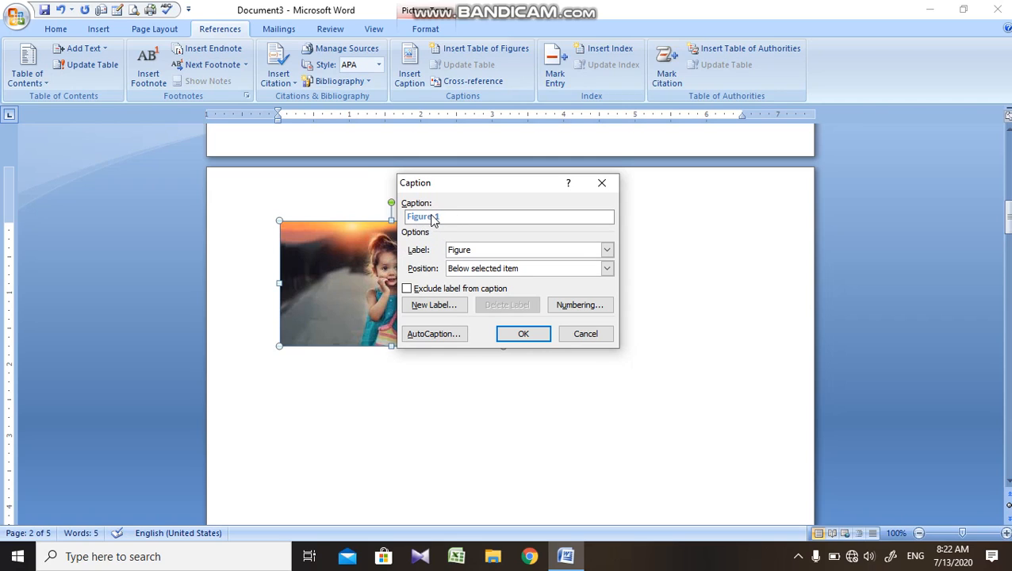
Step: Try excluding the label from the caption and using the Table and Equation labels, restoring the included Figure label
{"action": "left_click", "coordinate": [427, 292]}
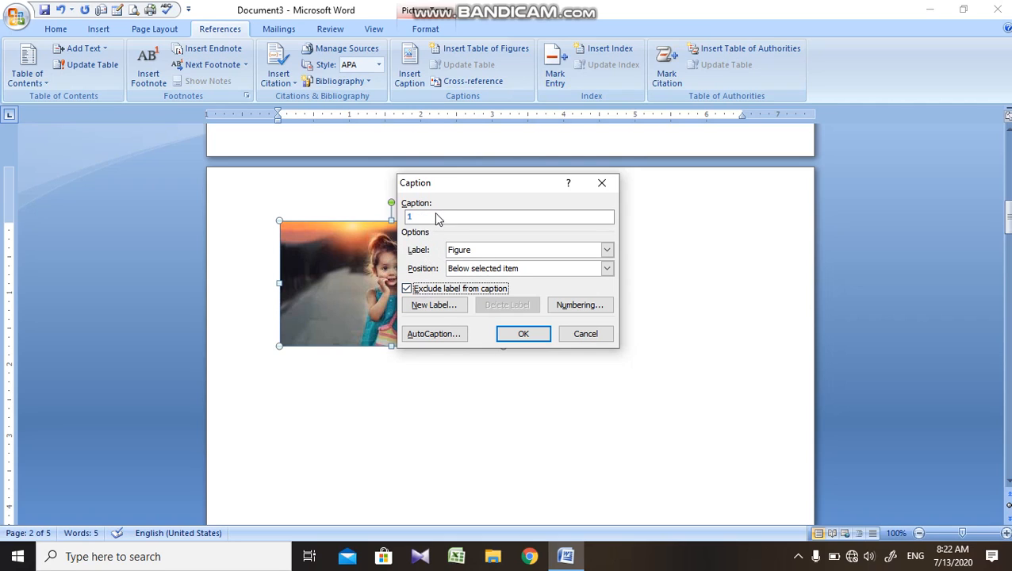
{"action": "left_click", "coordinate": [433, 293]}
{"action": "left_click", "coordinate": [483, 253]}
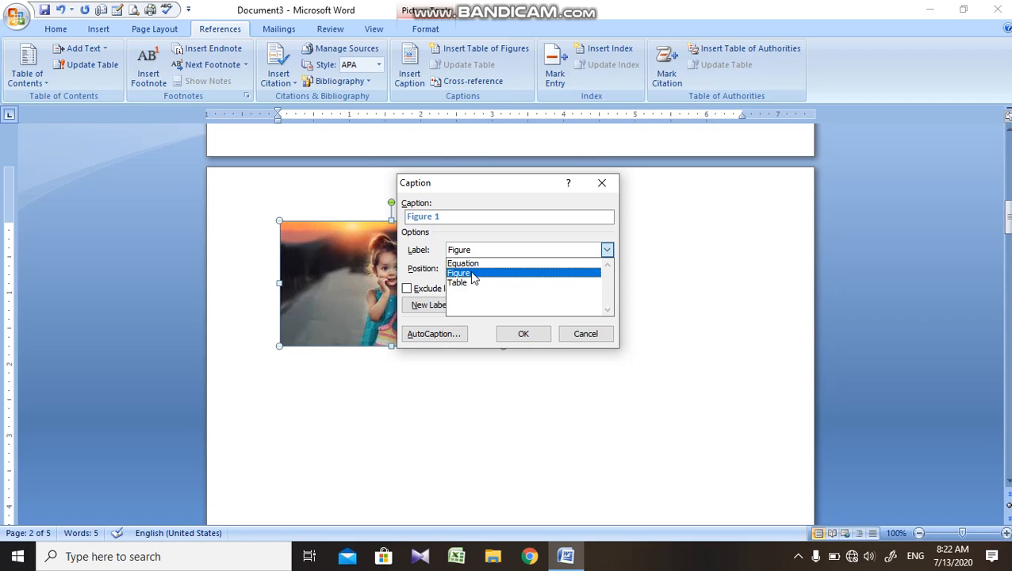
{"action": "left_click", "coordinate": [471, 273]}
{"action": "left_click", "coordinate": [480, 252]}
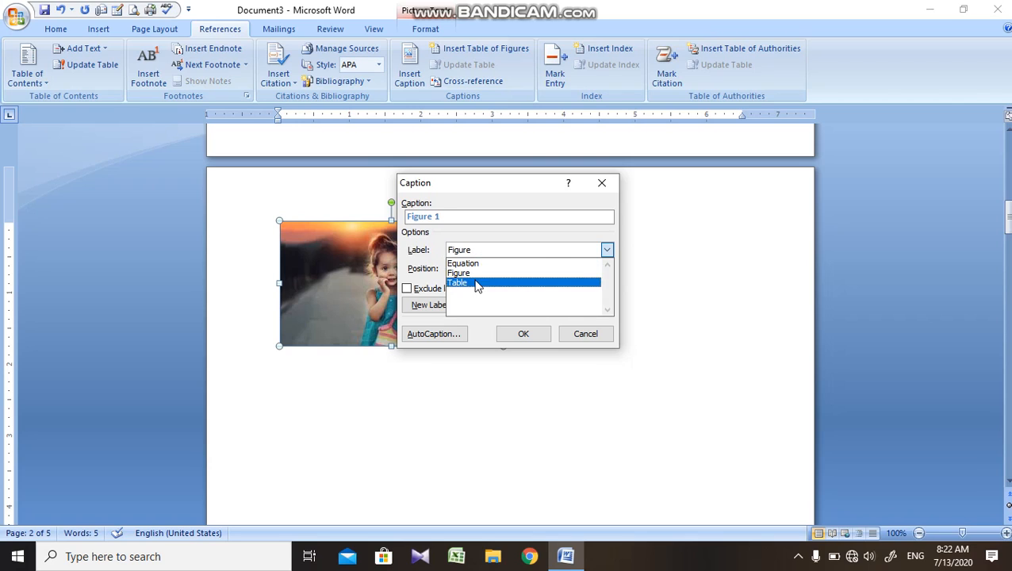
{"action": "left_click", "coordinate": [476, 284]}
{"action": "left_click", "coordinate": [491, 252]}
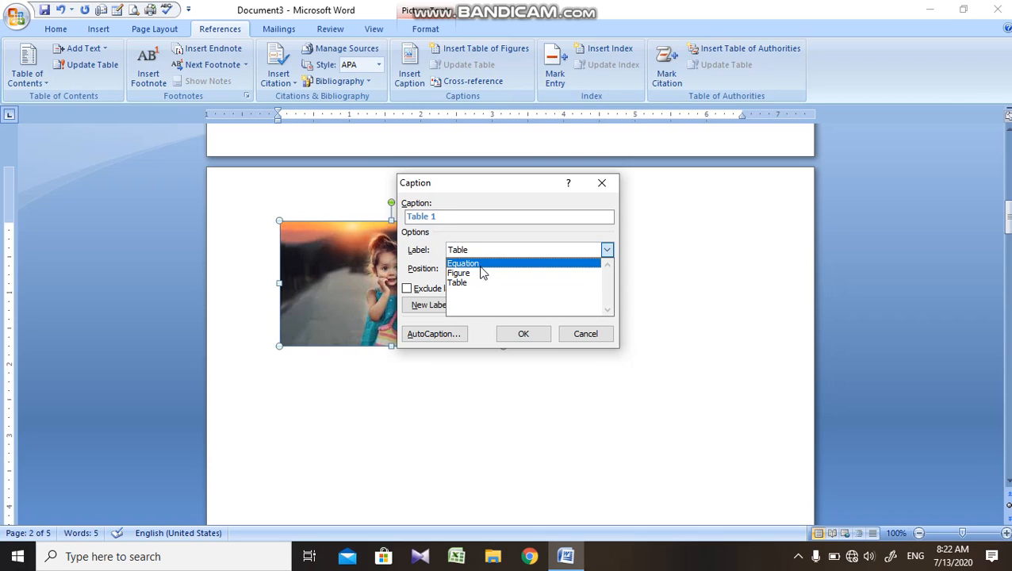
{"action": "left_click", "coordinate": [478, 263]}
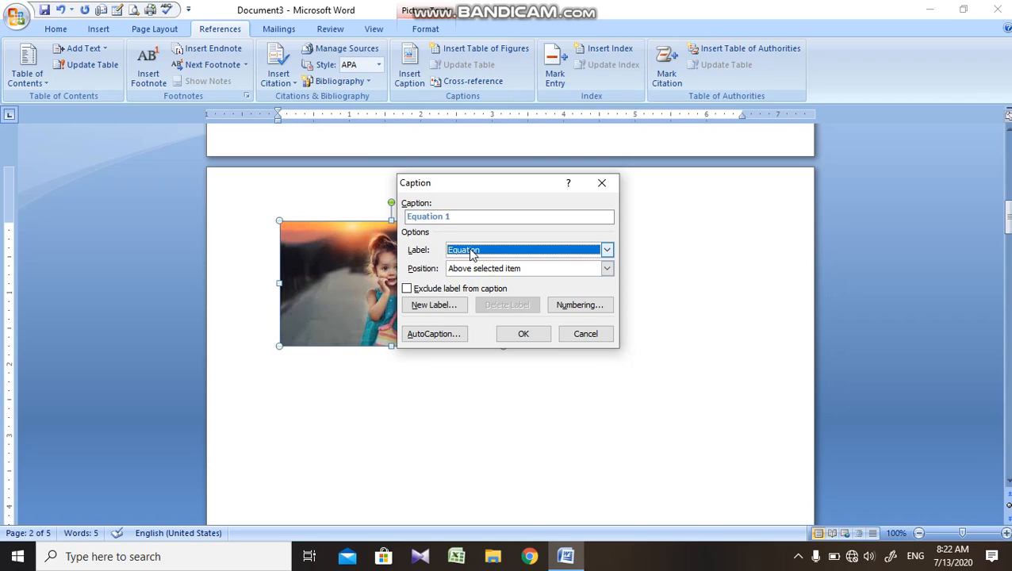
{"action": "left_click", "coordinate": [472, 251]}
{"action": "left_click", "coordinate": [476, 273]}
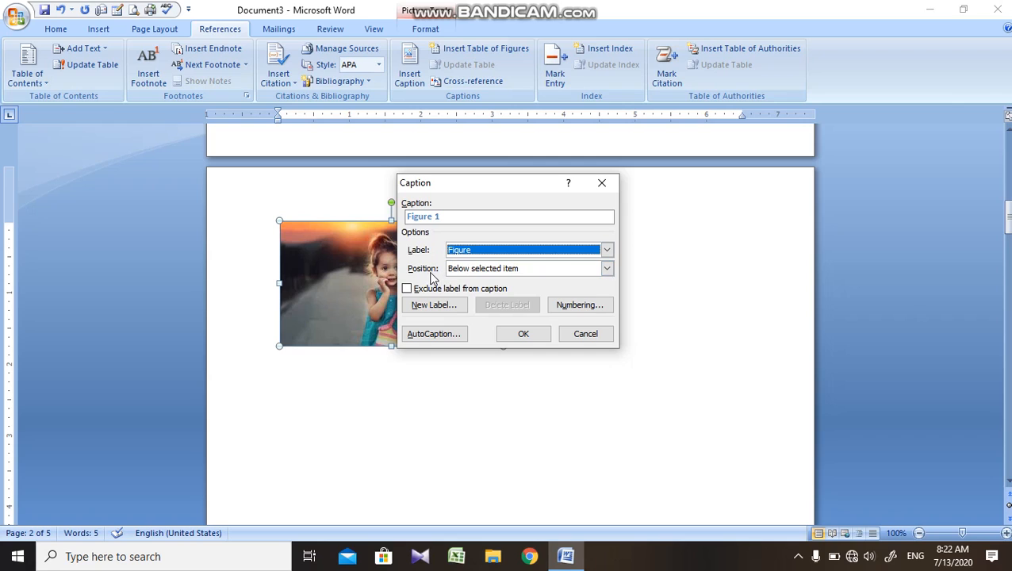
Step: Show the available position options for the girl's picture caption
{"action": "left_click", "coordinate": [544, 270]}
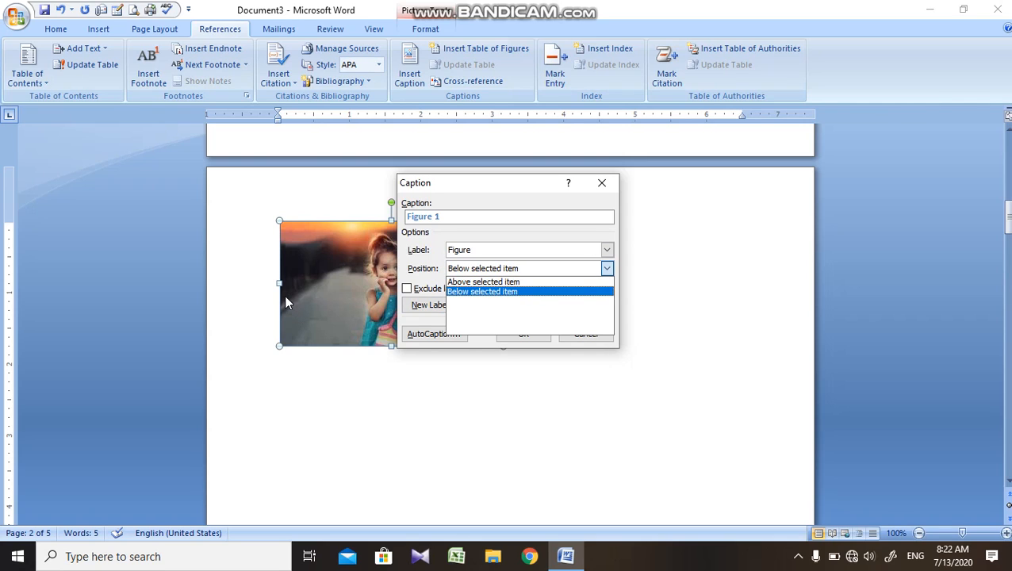
Step: Create a new caption label named "Pic No 1" for the selected picture of the girl
{"action": "left_click", "coordinate": [509, 235]}
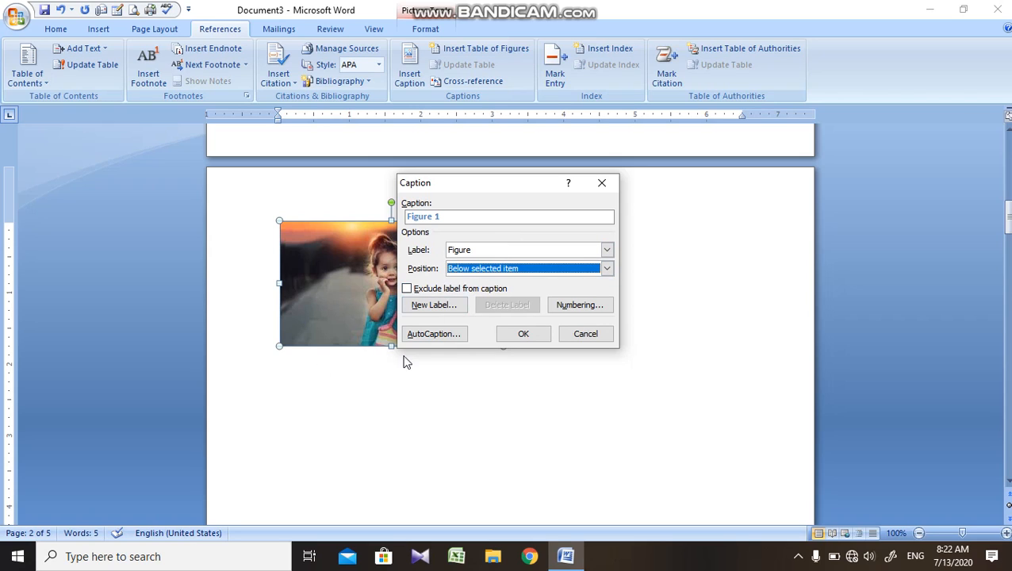
{"action": "left_click", "coordinate": [459, 309]}
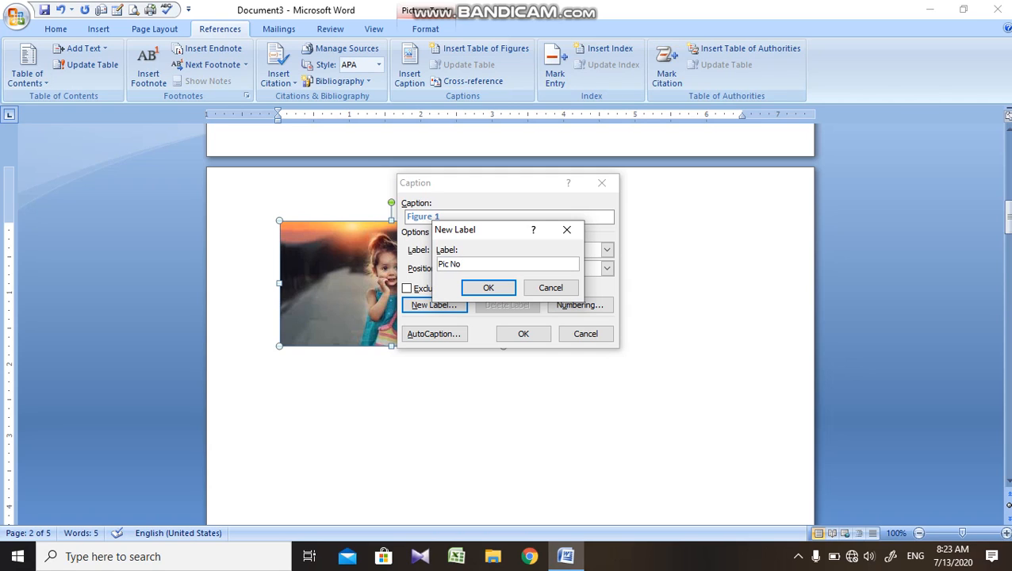
{"action": "left_click", "coordinate": [481, 289]}
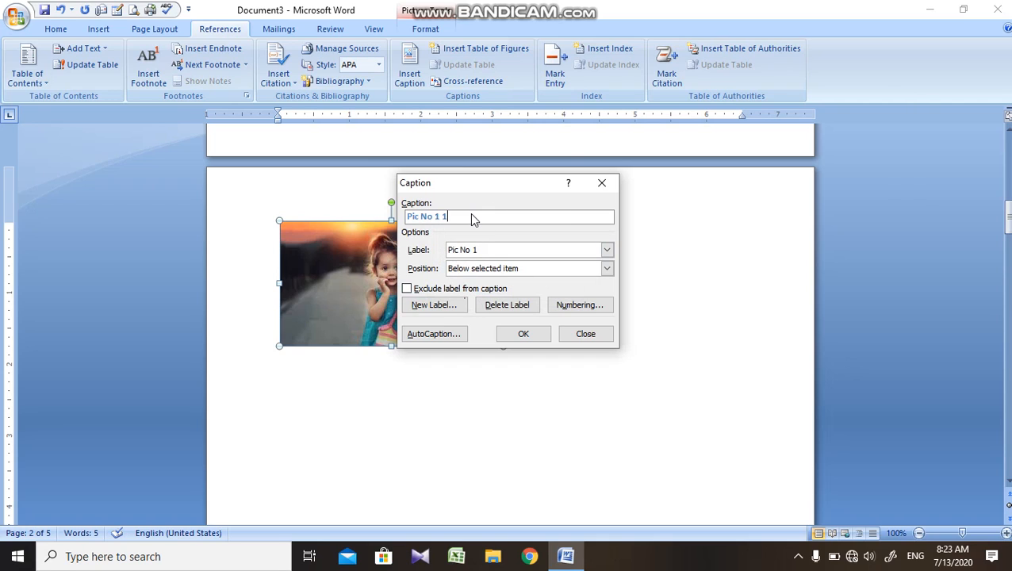
Step: Create another caption label named "Pic No" without a number for the selected picture
{"action": "left_click", "coordinate": [445, 305]}
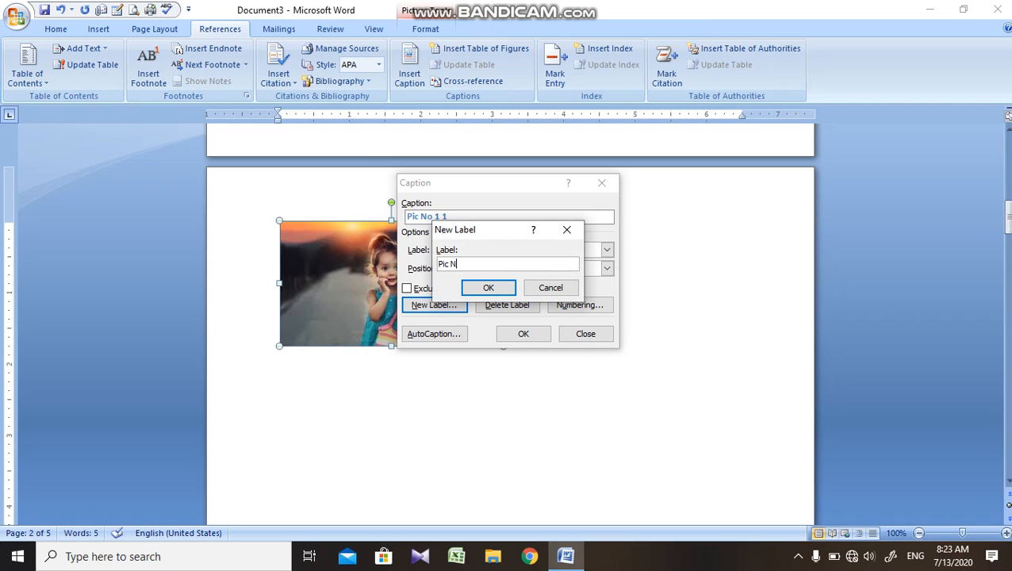
{"action": "type", "text": "Pic No"}
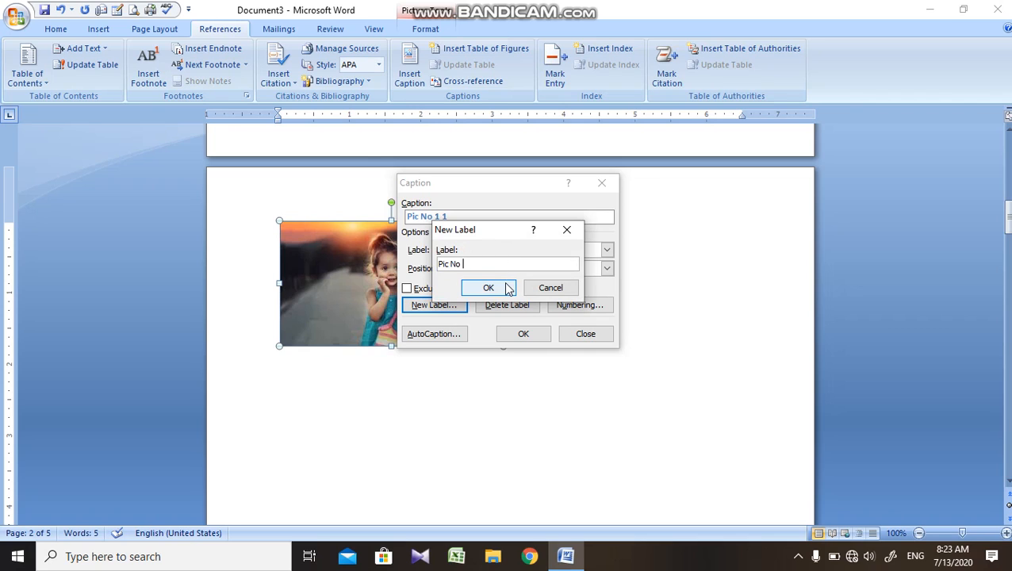
{"action": "left_click", "coordinate": [488, 287]}
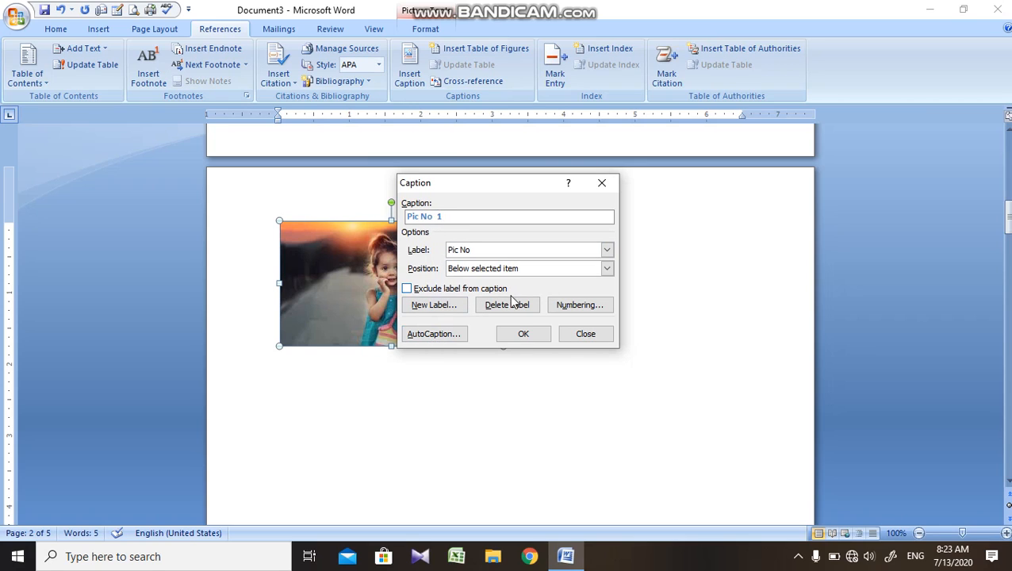
Step: Set the caption numbering format to uppercase Roman numerals (I, II, III, ...)
{"action": "left_click", "coordinate": [556, 309]}
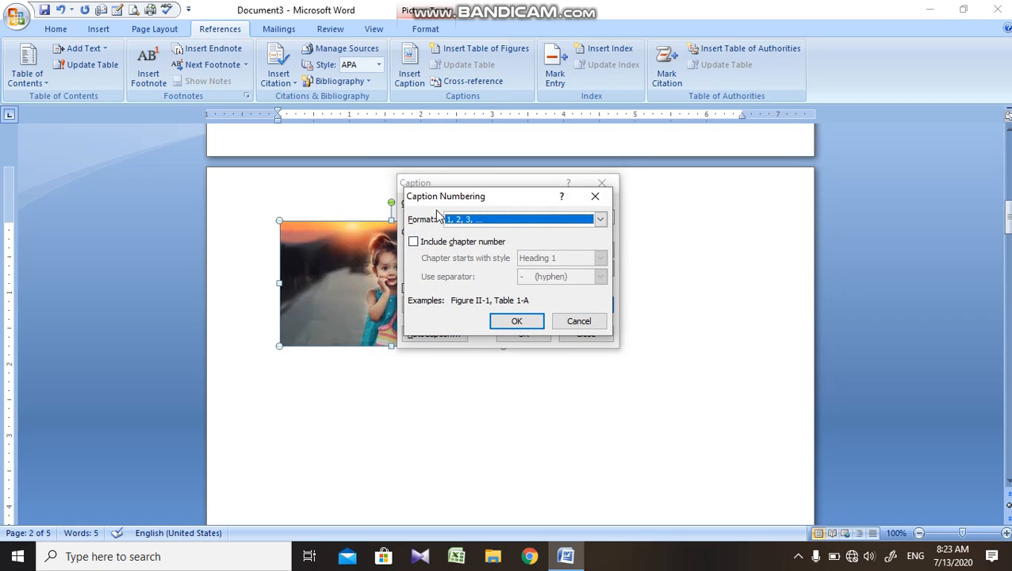
{"action": "left_click", "coordinate": [463, 221]}
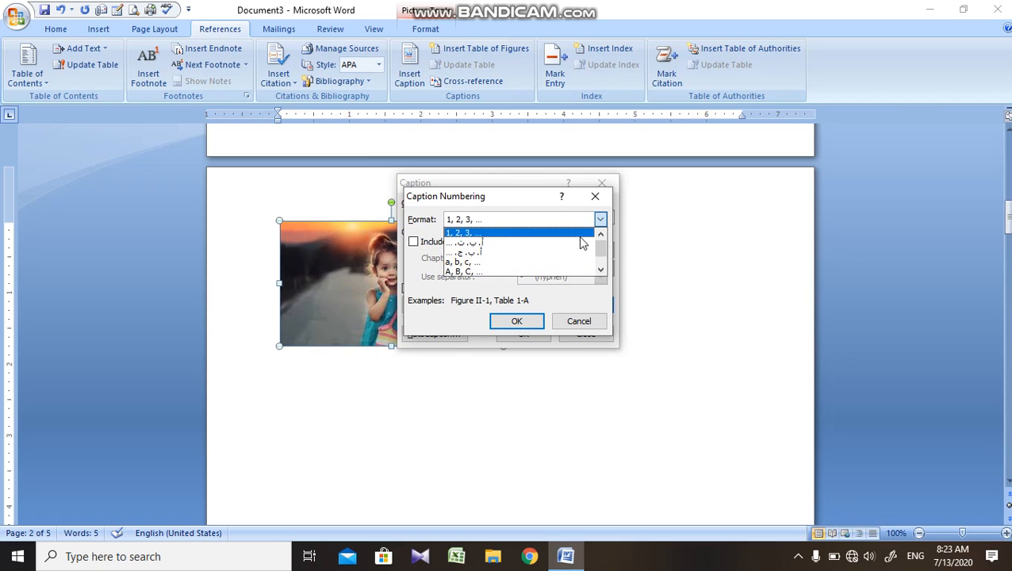
{"action": "left_click_drag", "start_coordinate": [601, 247], "coordinate": [601, 258]}
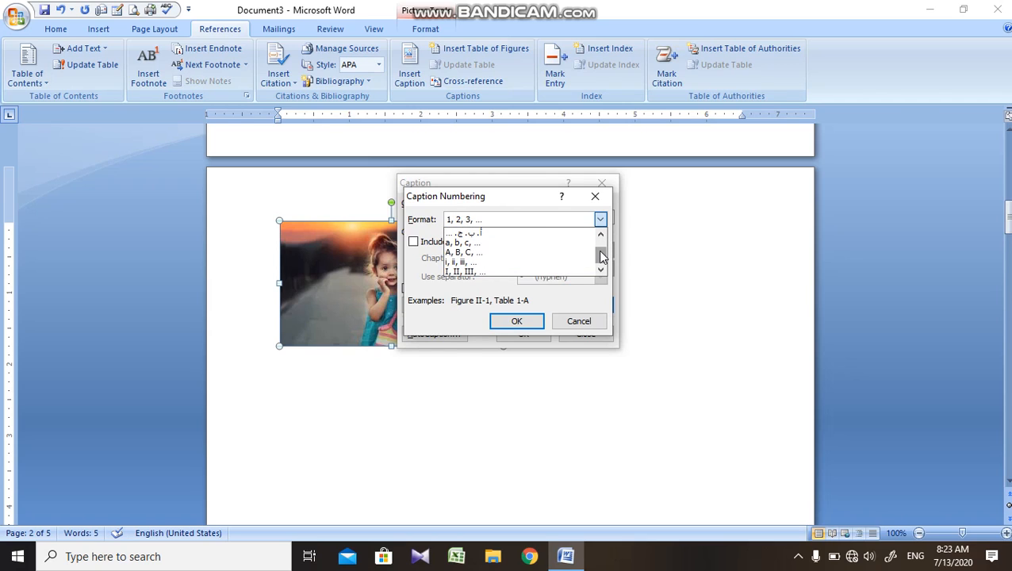
{"action": "left_click", "coordinate": [476, 273]}
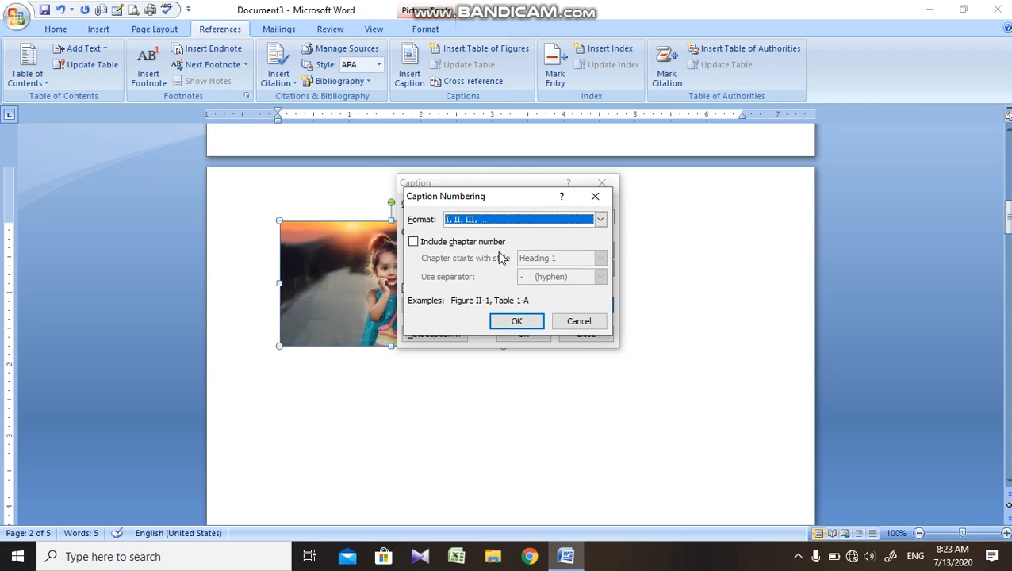
Step: Include the chapter number in the caption numbering, based on Heading 1 with a colon separator, and apply the numbering
{"action": "left_click", "coordinate": [500, 242]}
{"action": "left_click", "coordinate": [600, 259]}
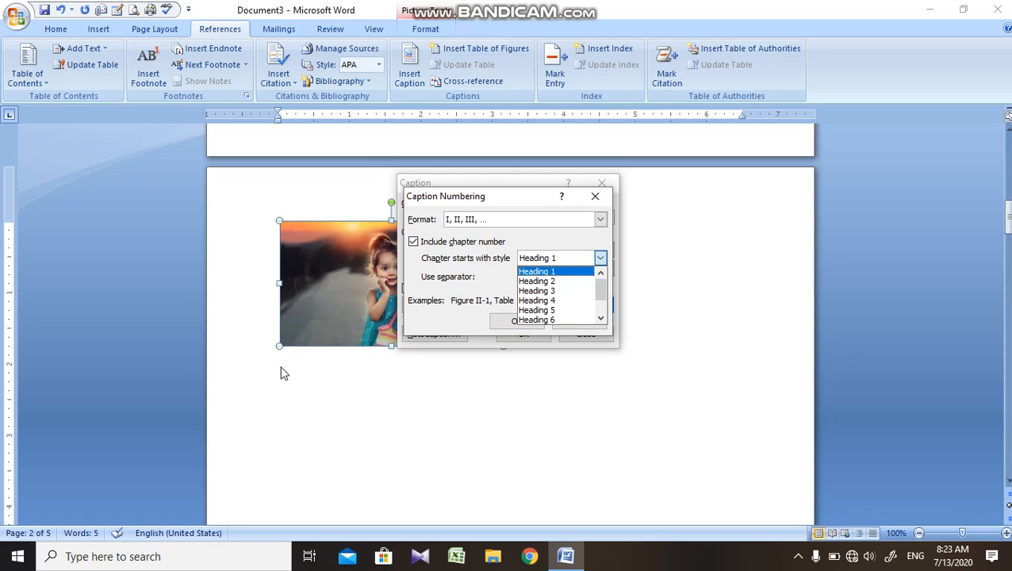
{"action": "left_click", "coordinate": [483, 224]}
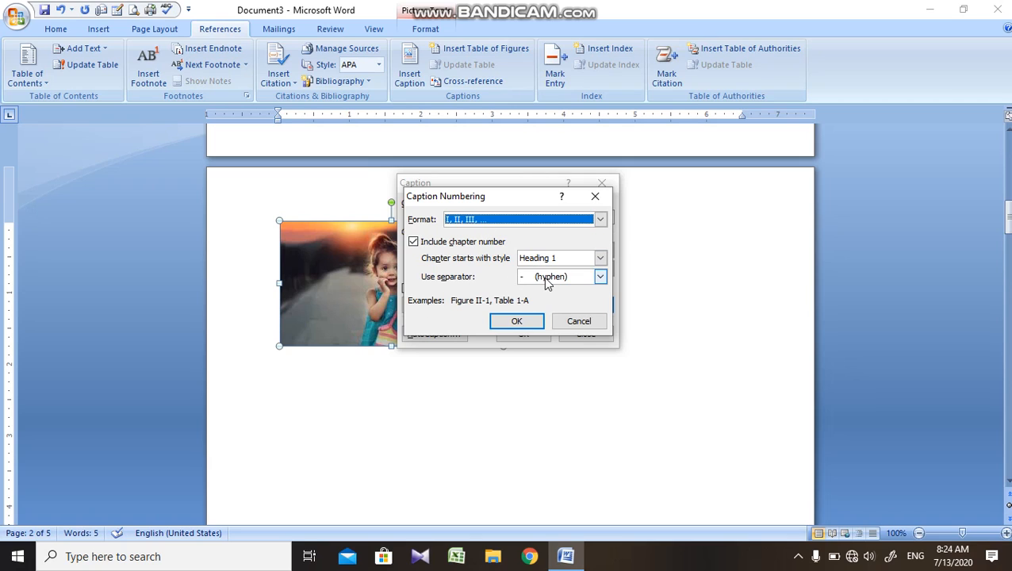
{"action": "left_click", "coordinate": [547, 278]}
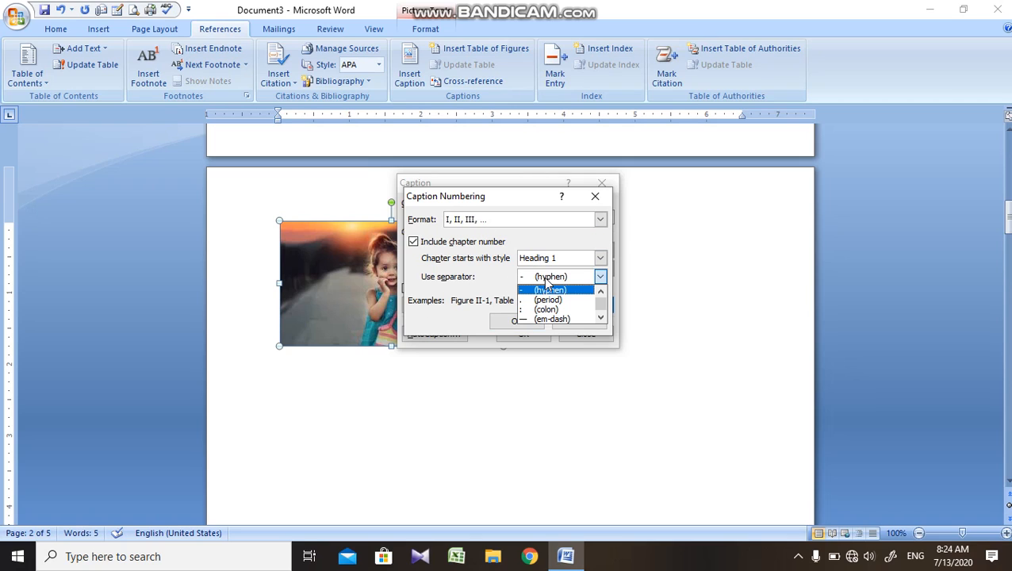
{"action": "left_click_drag", "start_coordinate": [603, 305], "coordinate": [603, 311]}
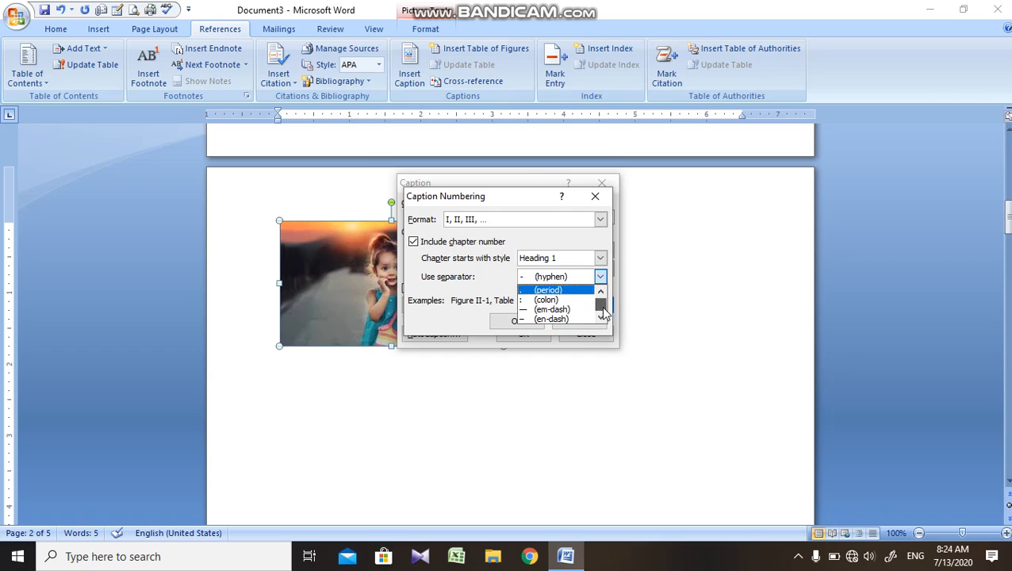
{"action": "left_click", "coordinate": [543, 301]}
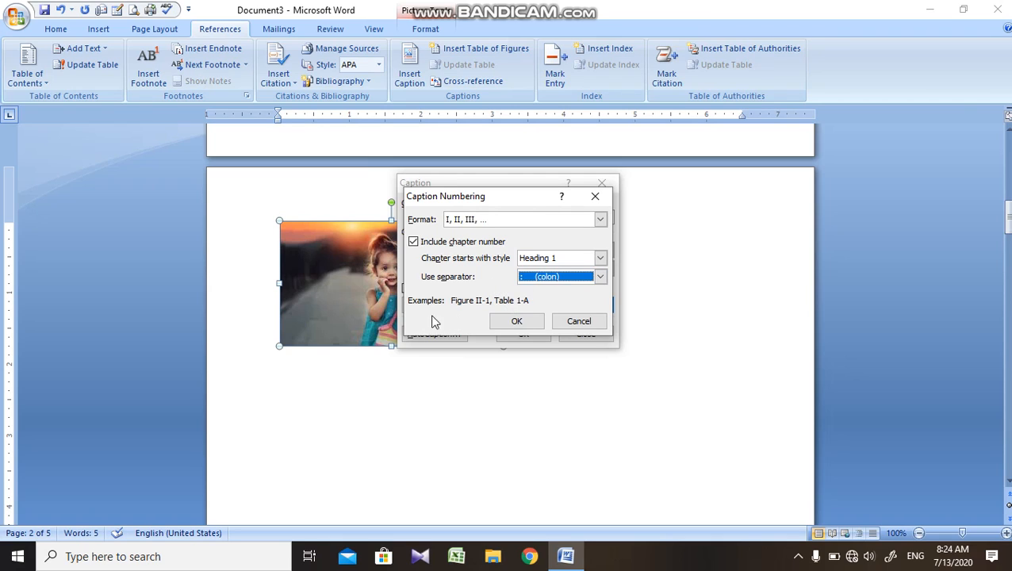
{"action": "left_click", "coordinate": [517, 320]}
{"action": "left_click", "coordinate": [513, 318]}
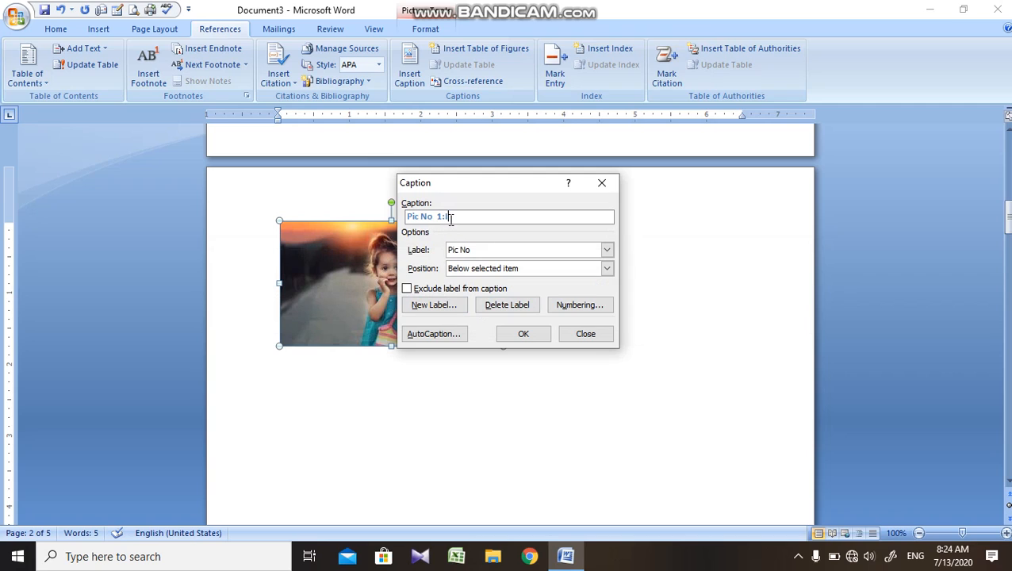
Step: Exclude the chapter number from the caption numbering and insert the caption "Pic No I" below the girl's picture
{"action": "left_click", "coordinate": [572, 309]}
{"action": "left_click", "coordinate": [430, 242]}
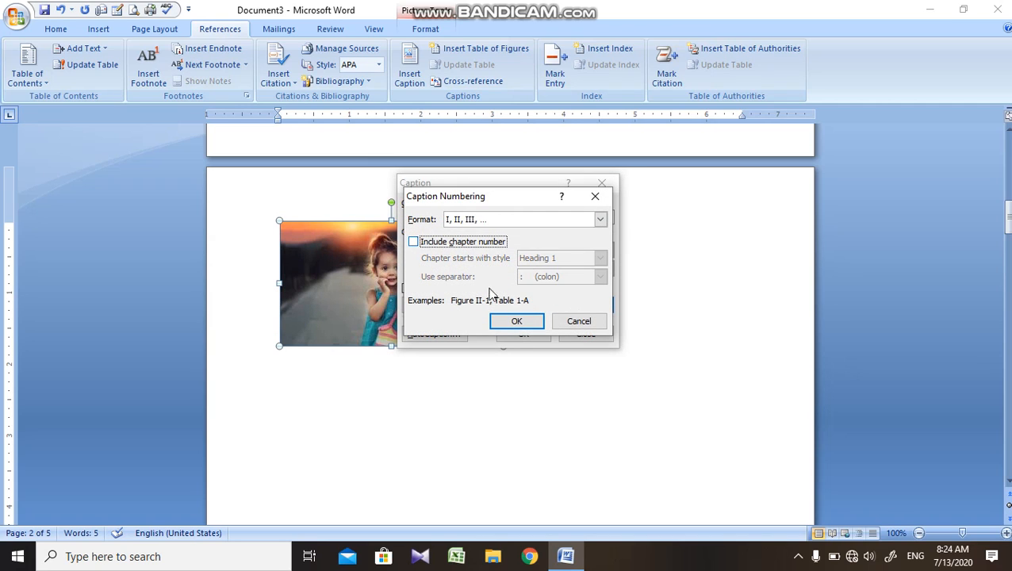
{"action": "left_click", "coordinate": [516, 320]}
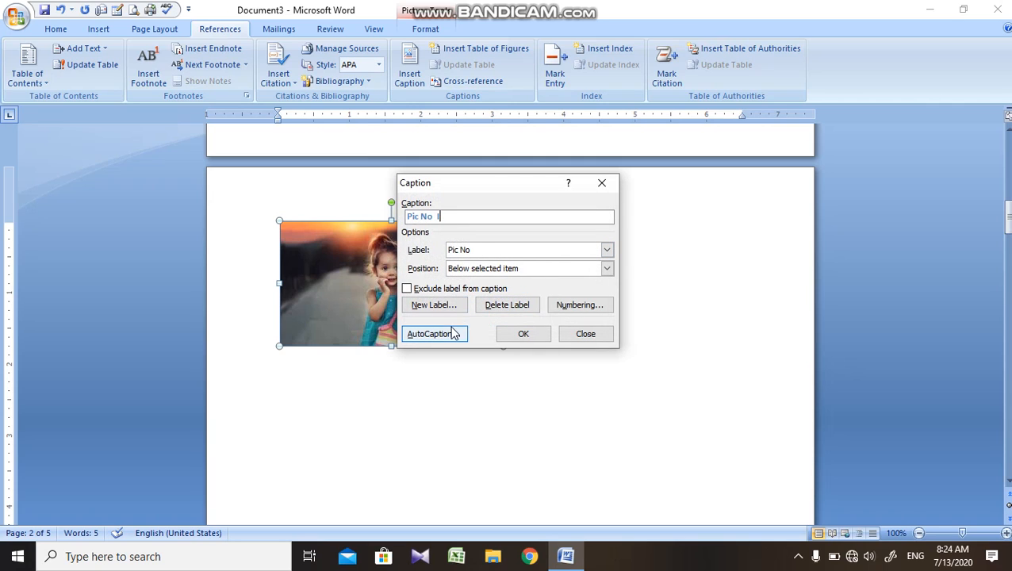
{"action": "left_click", "coordinate": [525, 334]}
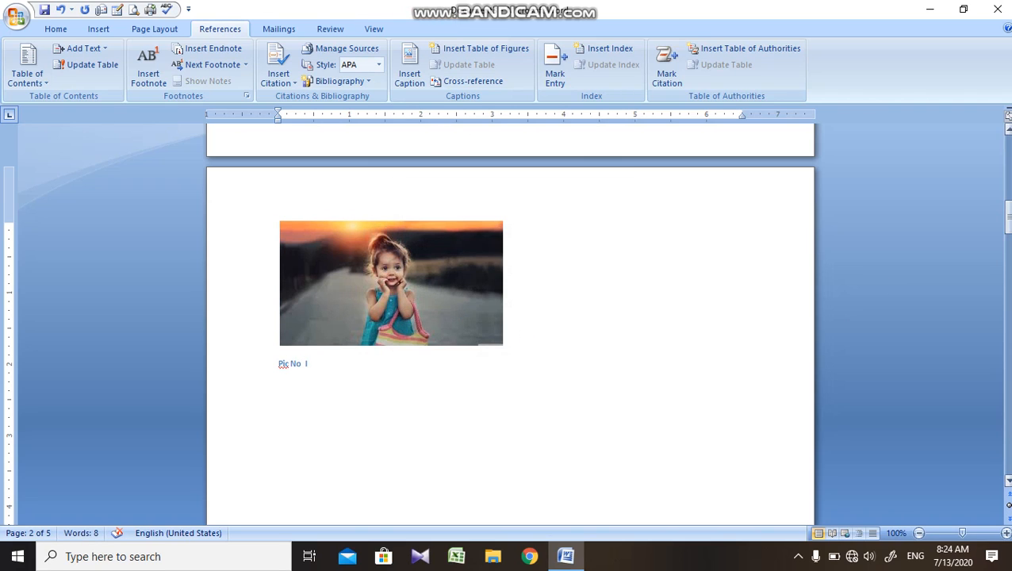
Step: Insert the caption "Pic No II" below the picture of the trees on page 3
{"action": "left_click_drag", "start_coordinate": [1009, 219], "coordinate": [1008, 280]}
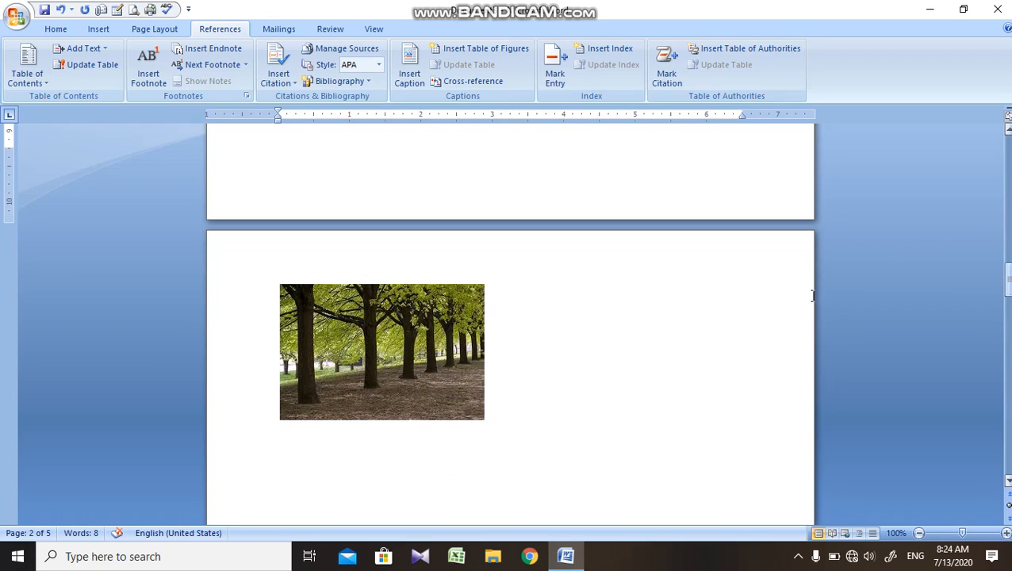
{"action": "left_click", "coordinate": [466, 336]}
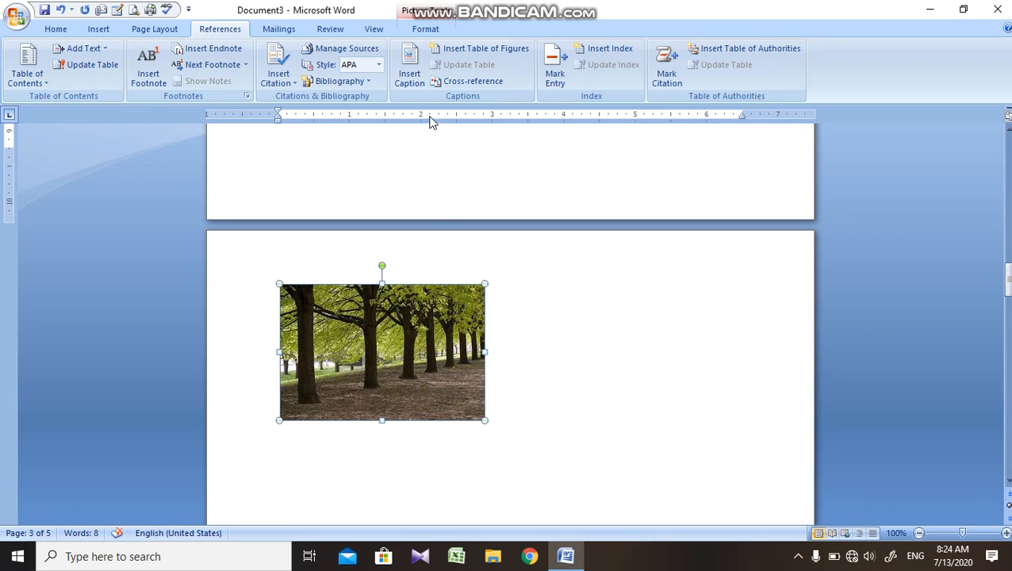
{"action": "left_click", "coordinate": [409, 83]}
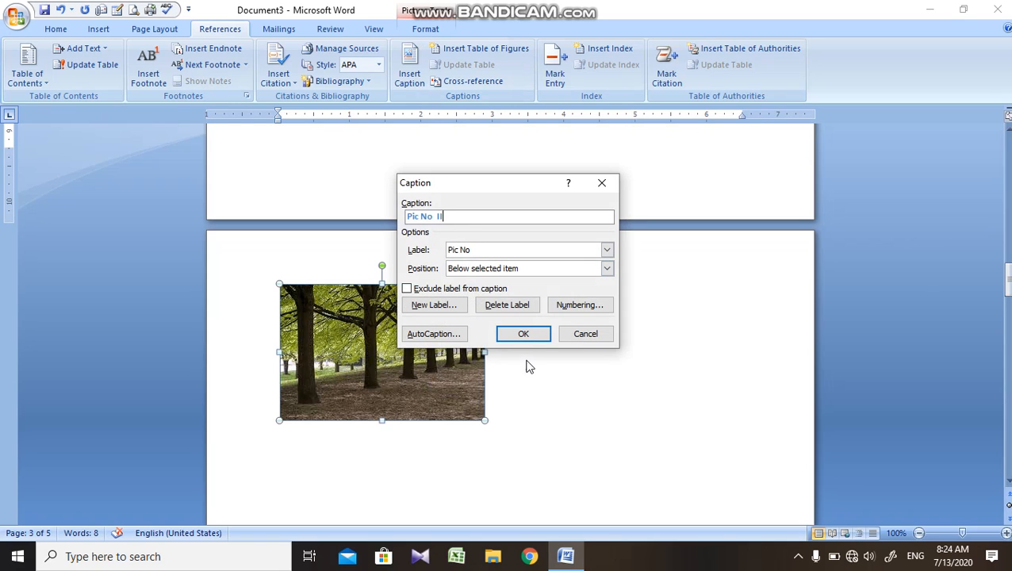
{"action": "left_click", "coordinate": [525, 334]}
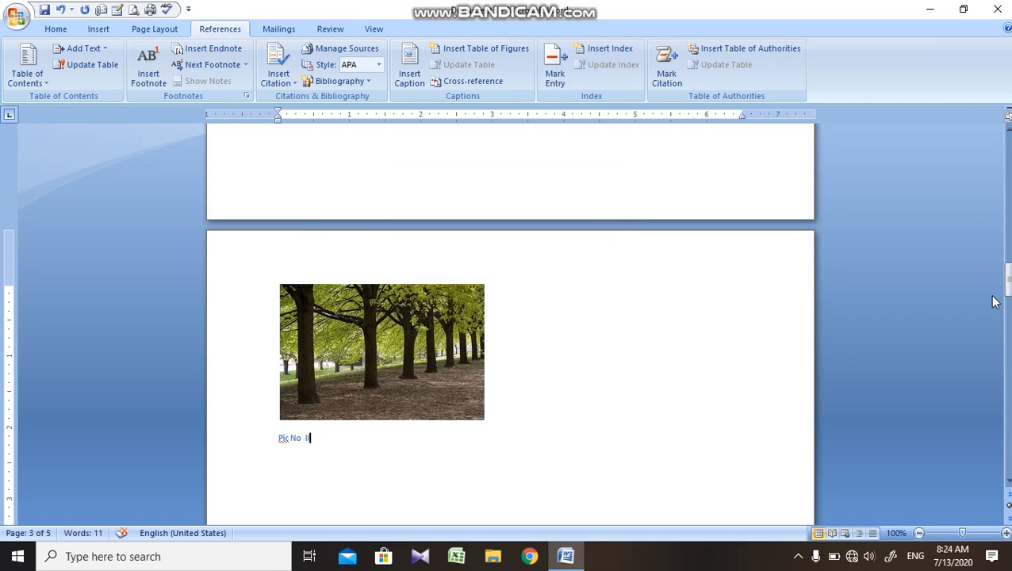
Step: Insert the caption "Pic No III" below the road picture on page 4
{"action": "left_click_drag", "start_coordinate": [1006, 280], "coordinate": [1006, 354]}
{"action": "left_click", "coordinate": [432, 231]}
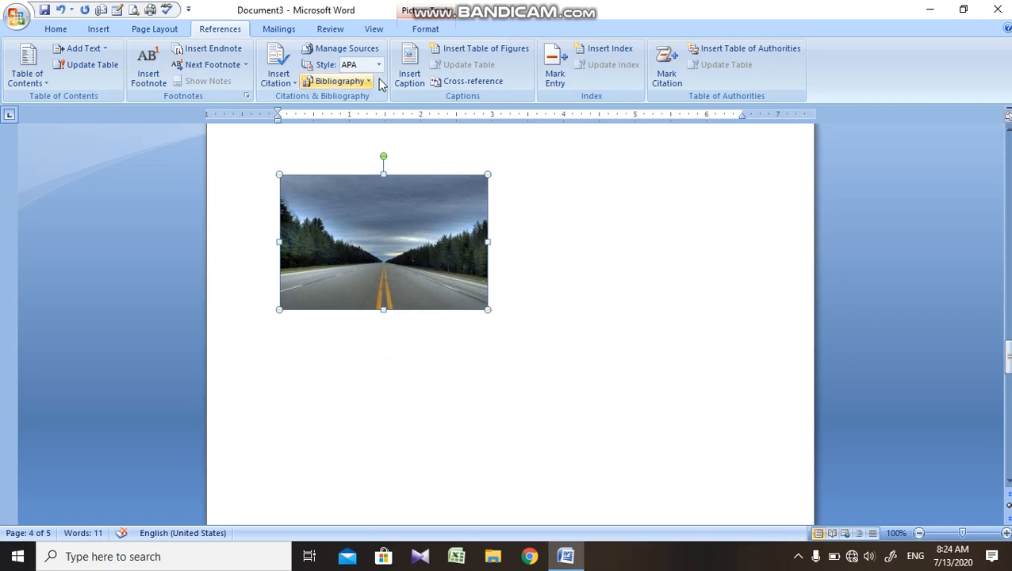
{"action": "left_click", "coordinate": [409, 73]}
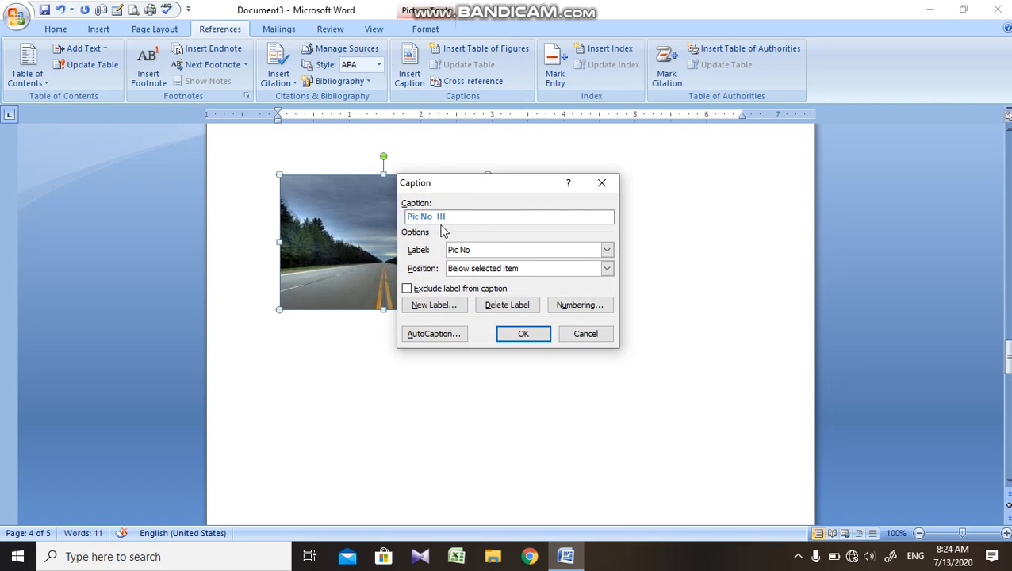
{"action": "left_click", "coordinate": [504, 334]}
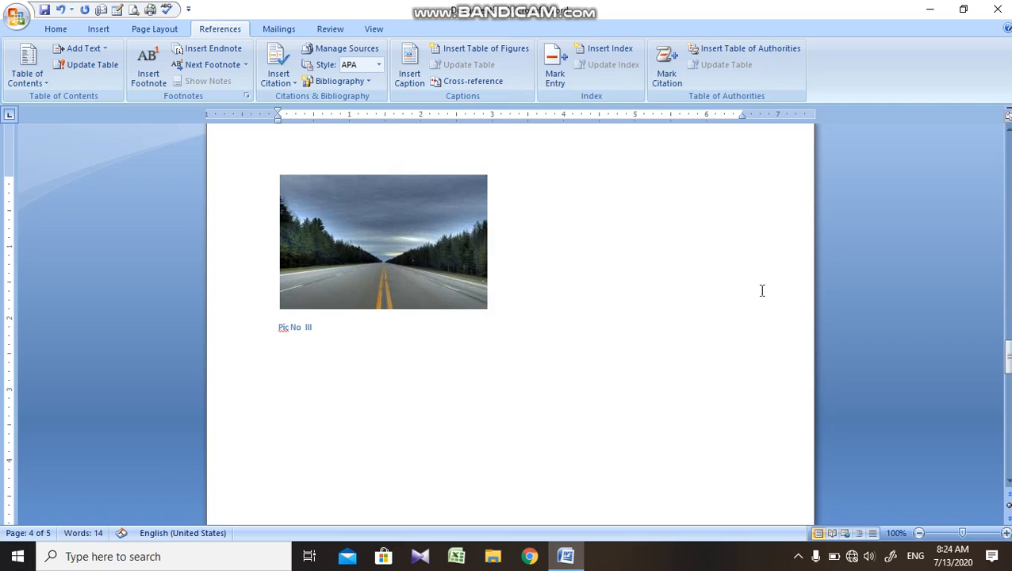
Step: Caption the whole table on page 5 as "Table 1" using the Table label, positioned above the table
{"action": "left_click_drag", "start_coordinate": [1008, 356], "coordinate": [1009, 415]}
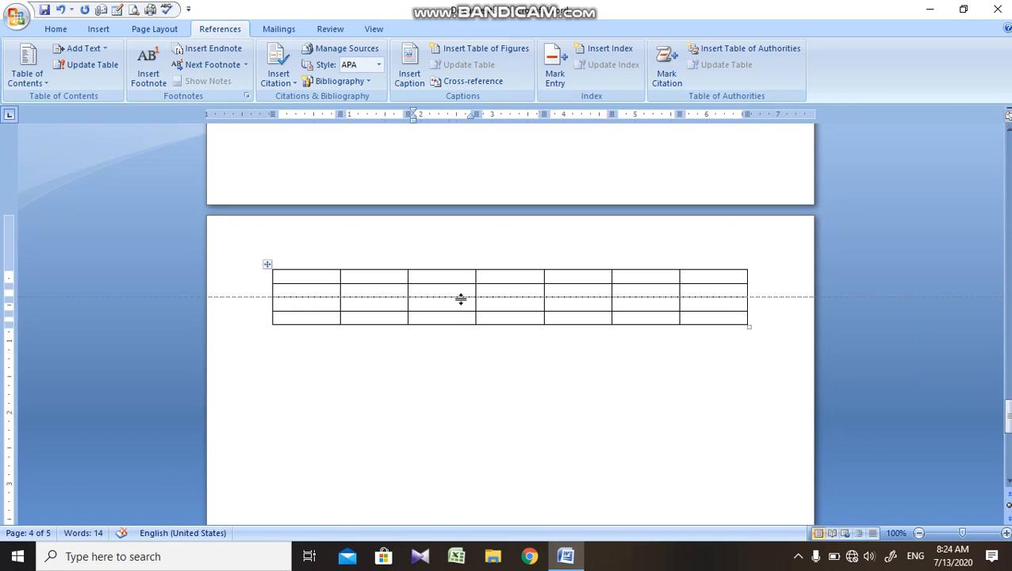
{"action": "left_click", "coordinate": [266, 265]}
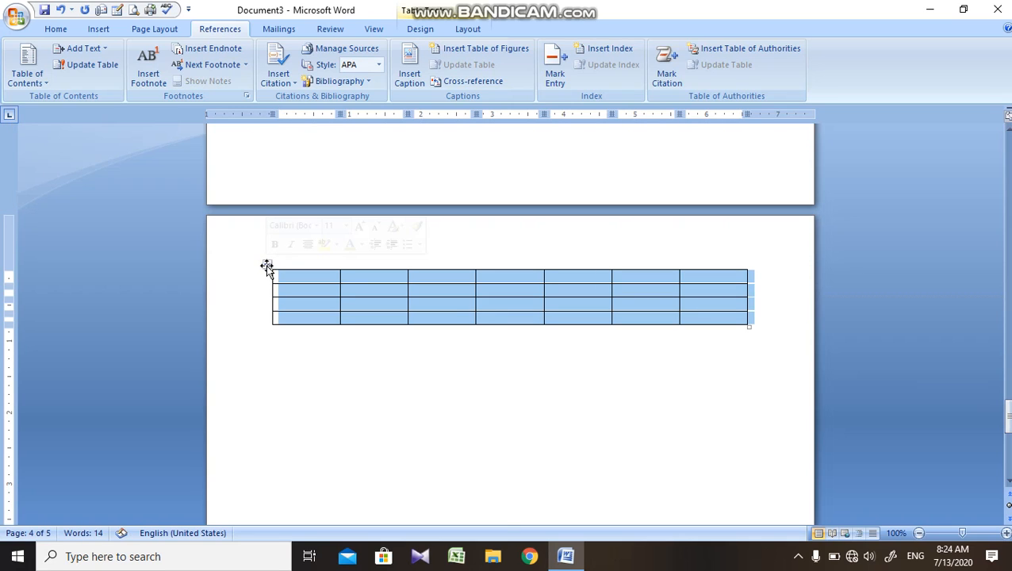
{"action": "left_click", "coordinate": [424, 85]}
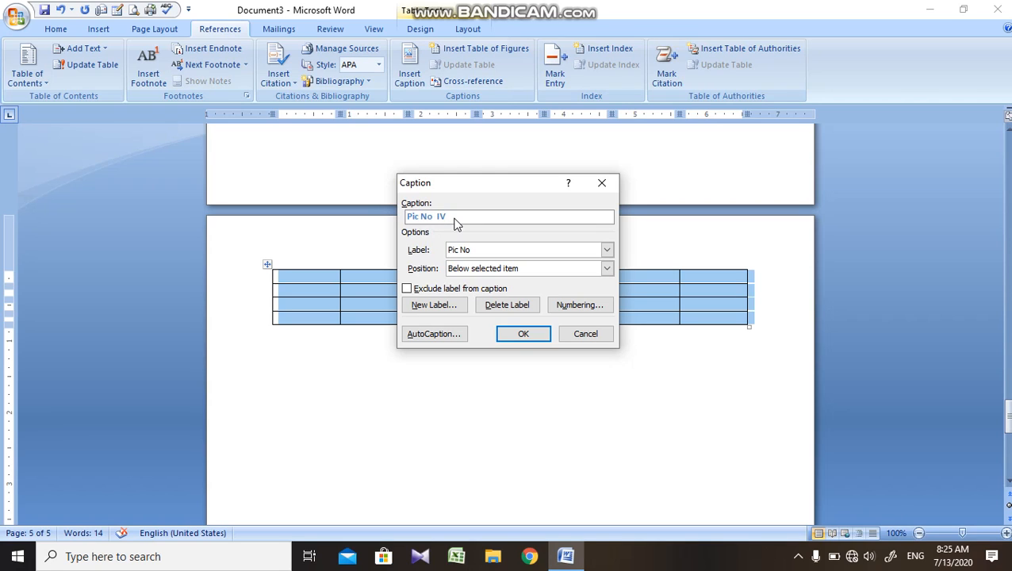
{"action": "left_click", "coordinate": [577, 249]}
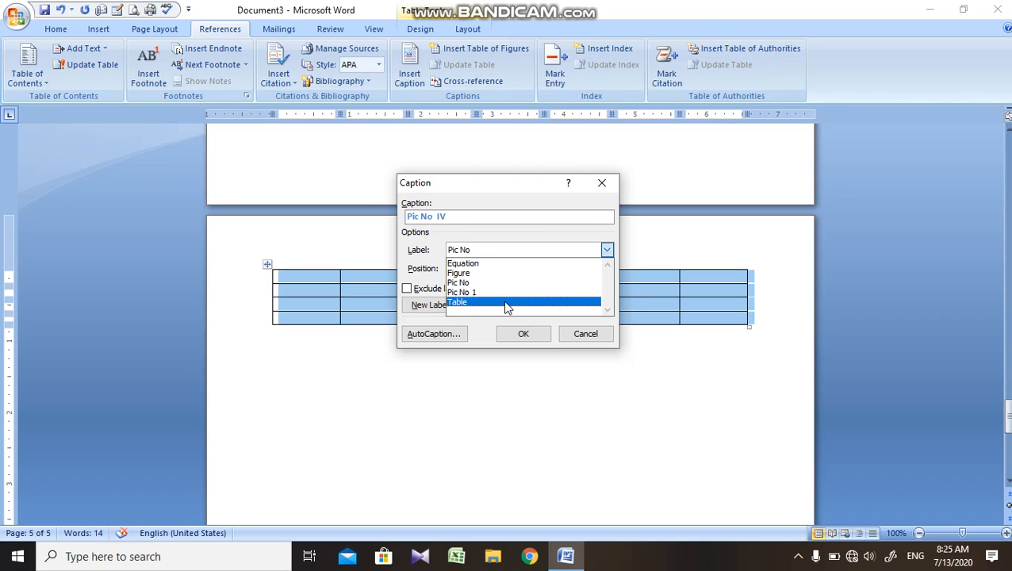
{"action": "left_click", "coordinate": [480, 305]}
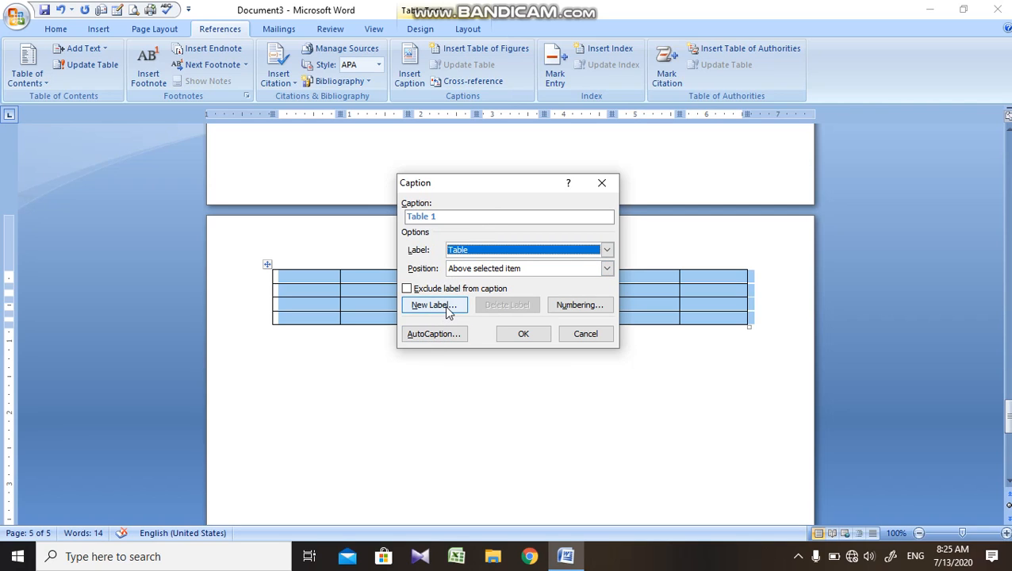
{"action": "left_click", "coordinate": [523, 335]}
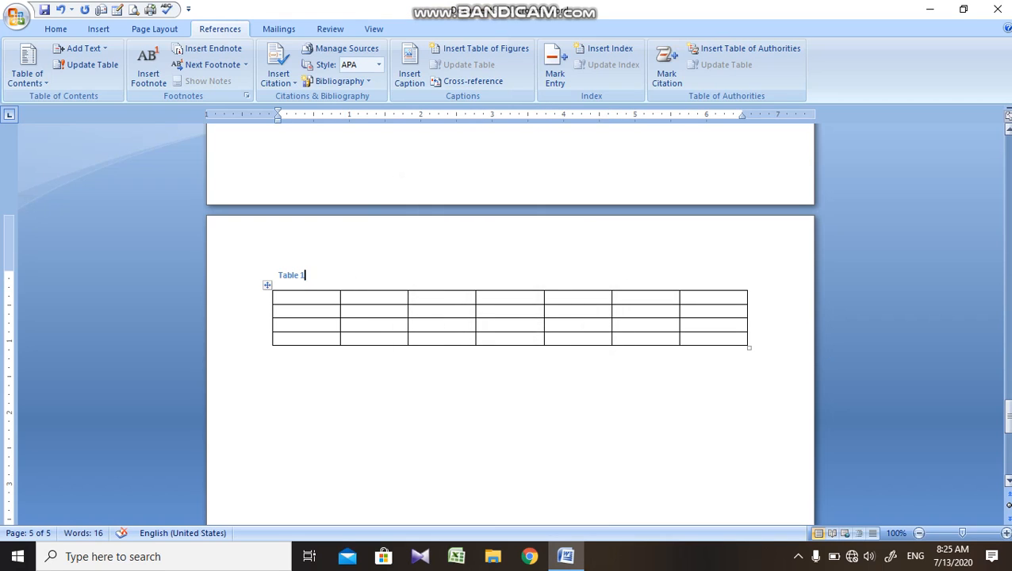
Step: Start a new page after the captioned table on page 5
{"action": "left_click_drag", "start_coordinate": [1009, 416], "coordinate": [1009, 429]}
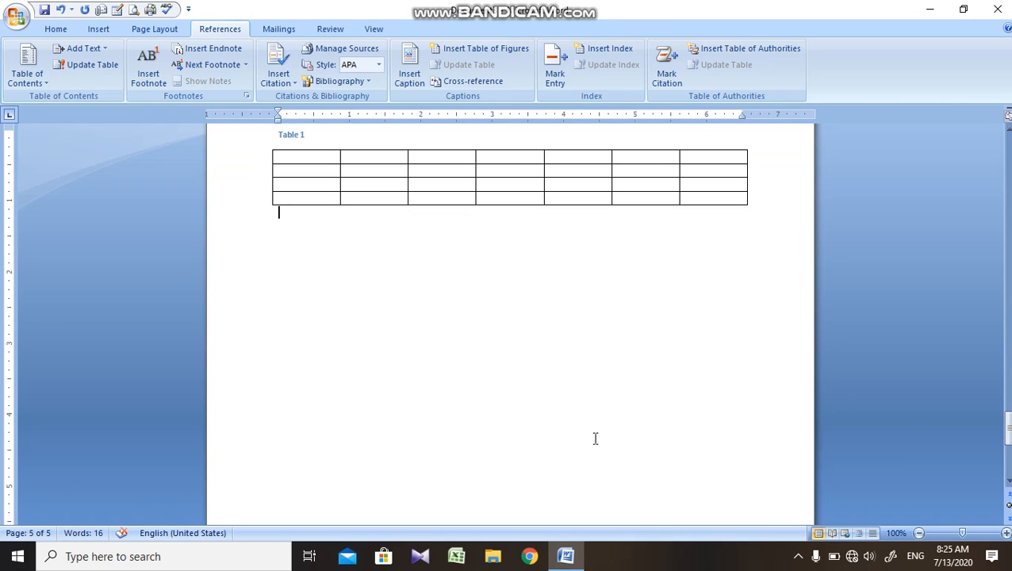
{"action": "left_click", "coordinate": [596, 439]}
{"action": "key", "text": "ctrl+Return"}
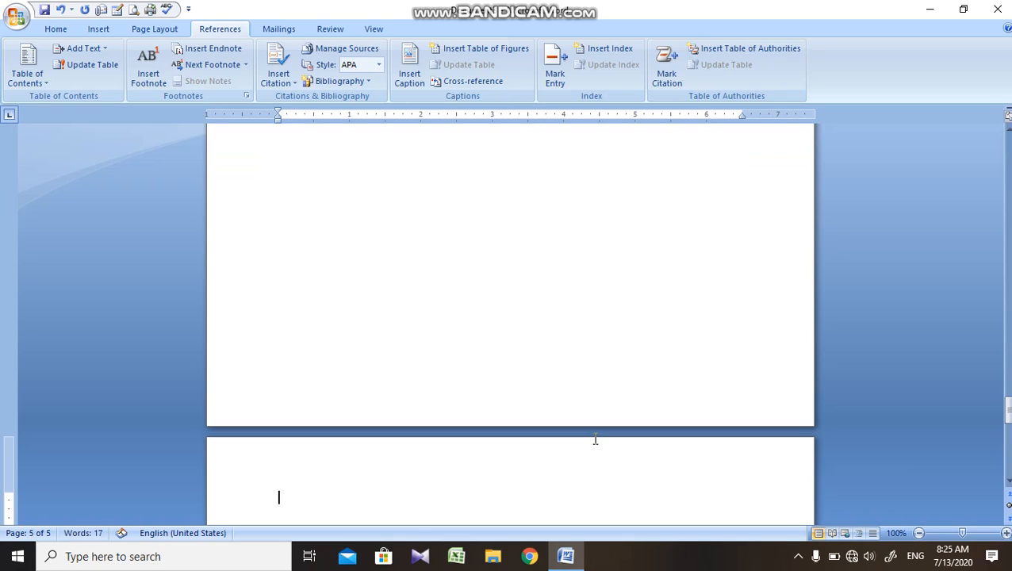
Step: Create a table with two columns and four rows on page 6 from a line of plus signs and hyphens
{"action": "type", "text": "+----------------------------------------"}
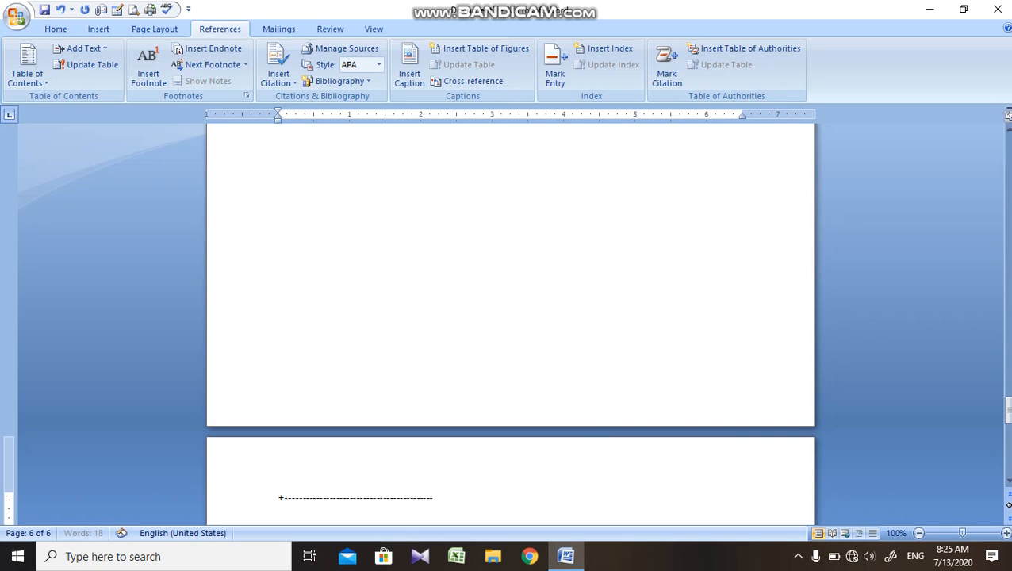
{"action": "type", "text": "-----+--------"}
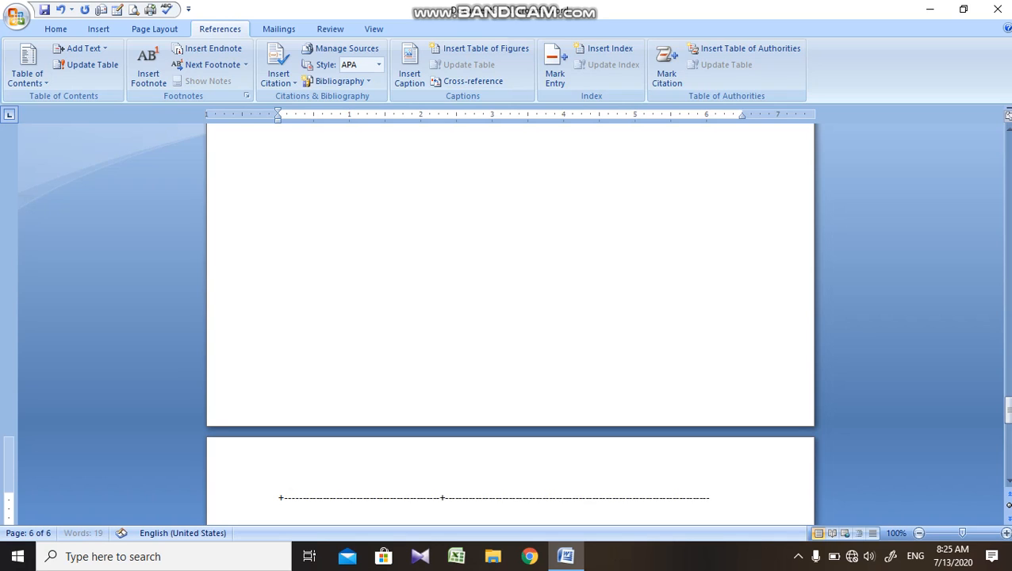
{"action": "type", "text": "--------"}
{"action": "key", "text": "Return"}
{"action": "key", "text": "Tab"}
{"action": "key", "text": "Tab"}
{"action": "key", "text": "Tab"}
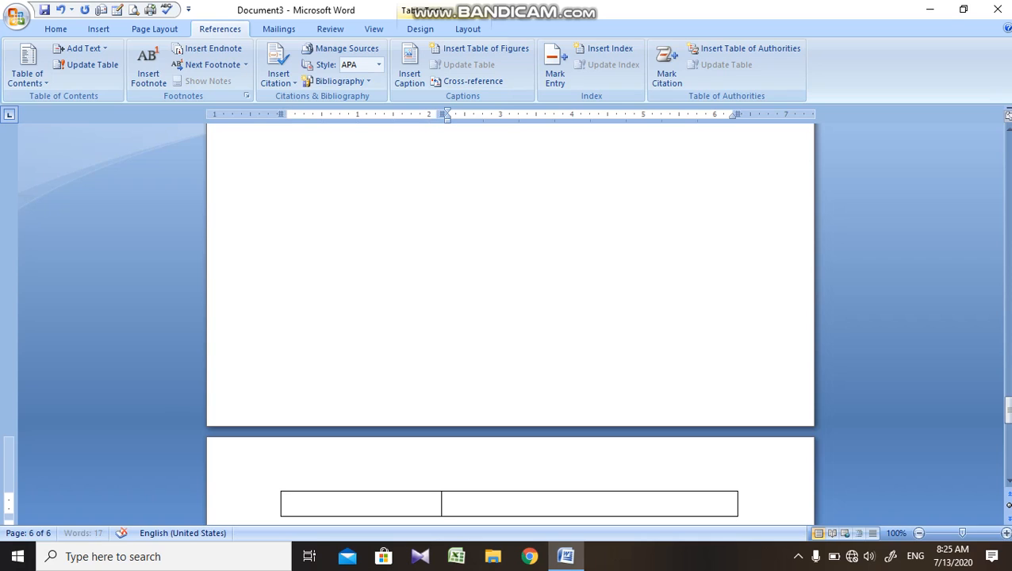
{"action": "key", "text": "Tab"}
{"action": "key", "text": "Tab"}
{"action": "key", "text": "Tab"}
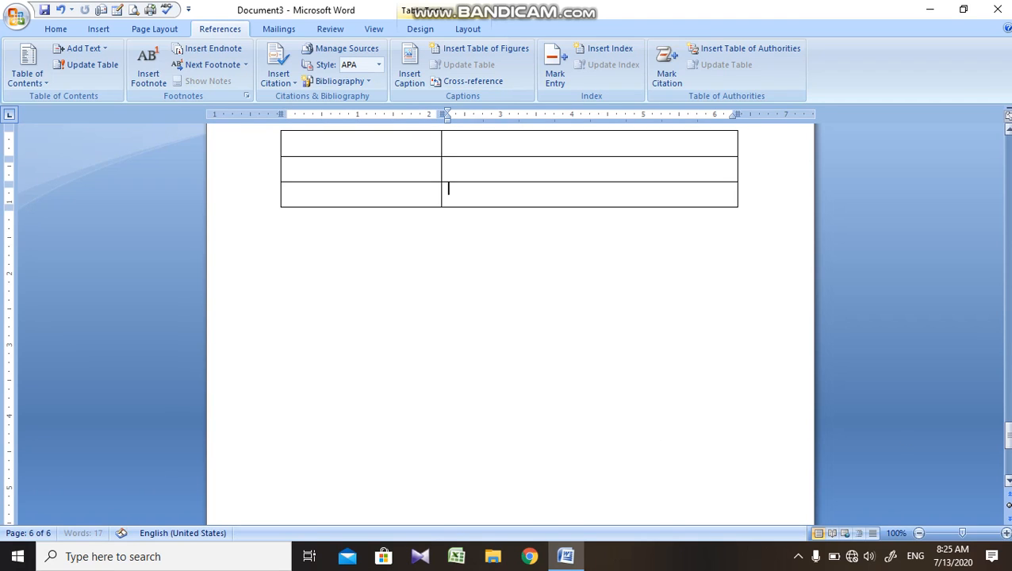
Step: Caption the whole table on page 6 as "Table 2" using the Table label, positioned above the table
{"action": "left_click_drag", "start_coordinate": [1008, 435], "coordinate": [1008, 427]}
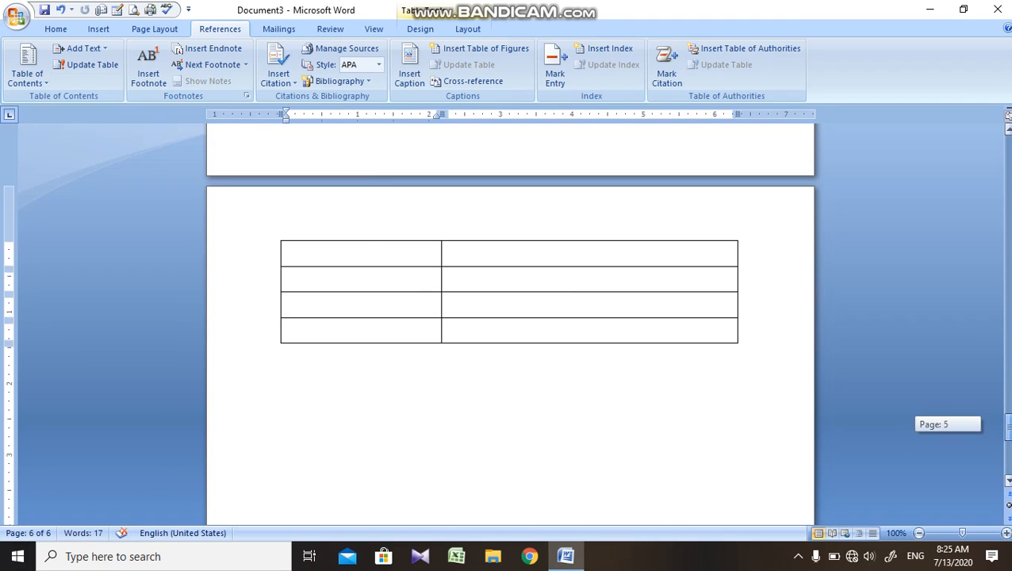
{"action": "left_click", "coordinate": [275, 238]}
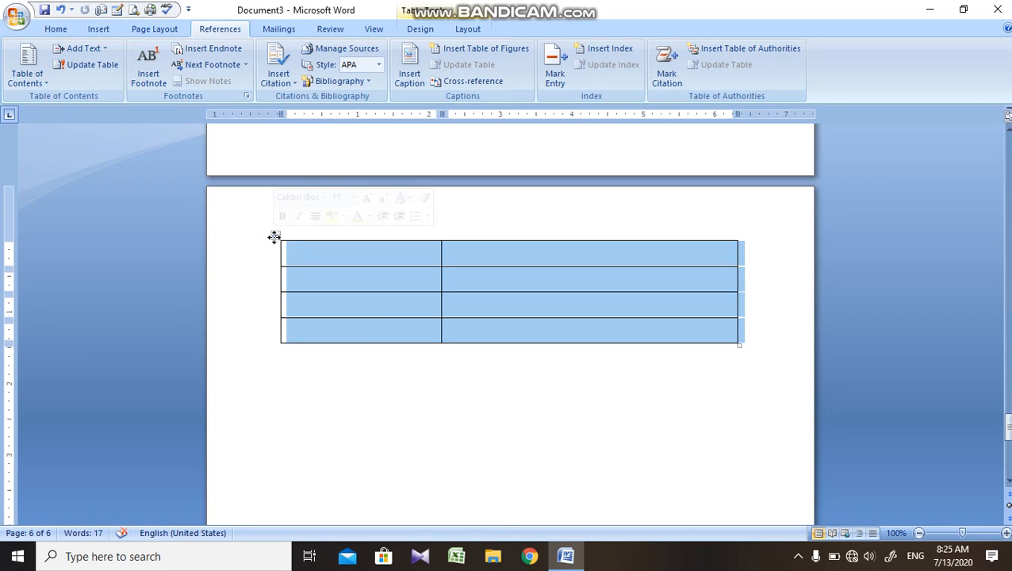
{"action": "left_click", "coordinate": [409, 64]}
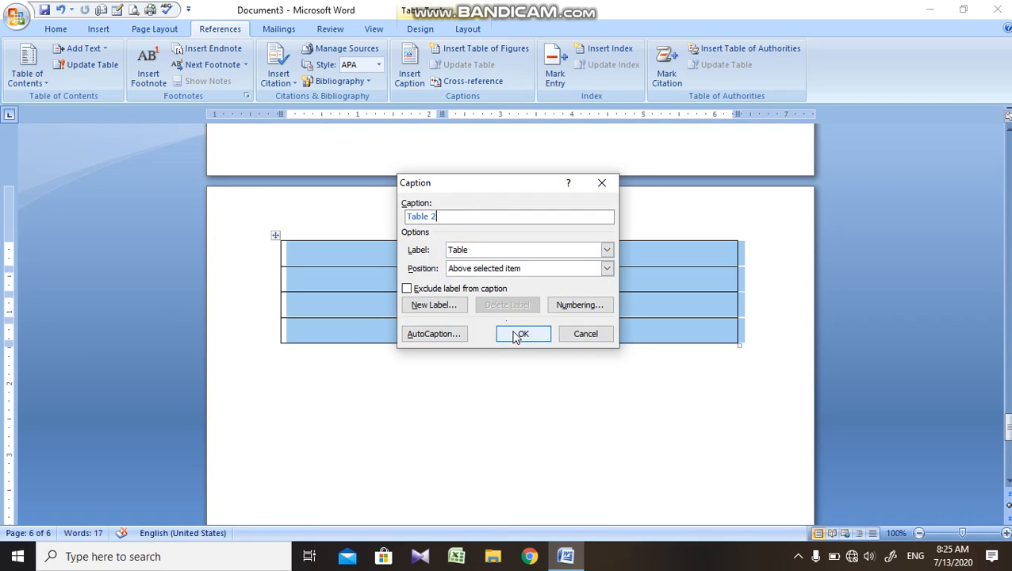
{"action": "left_click", "coordinate": [522, 334]}
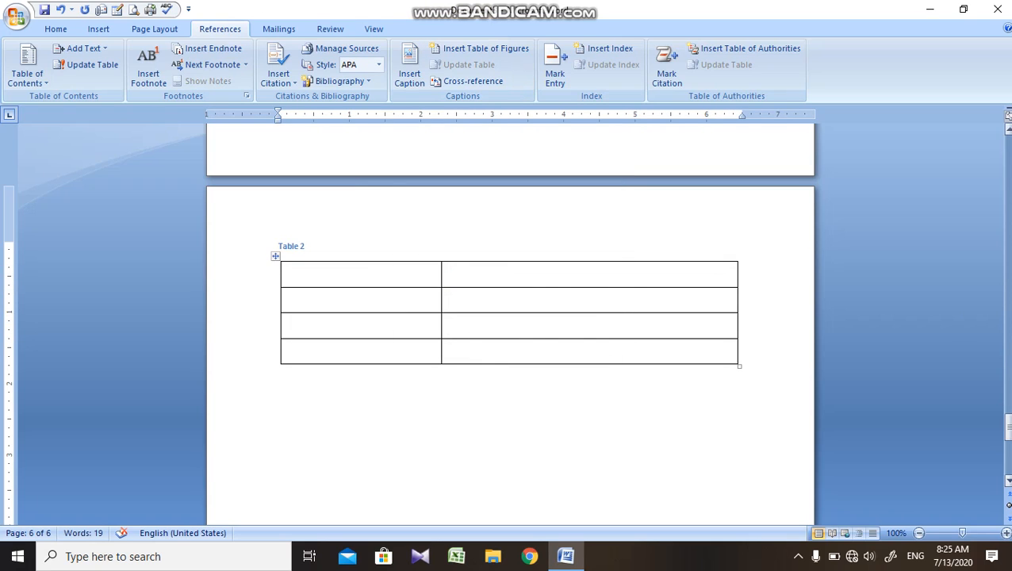
Step: Add a new line below the Chapter 3 heading on page 1 and open the Table of Figures settings there
{"action": "left_click_drag", "start_coordinate": [1009, 428], "coordinate": [1009, 162]}
{"action": "left_click", "coordinate": [487, 261]}
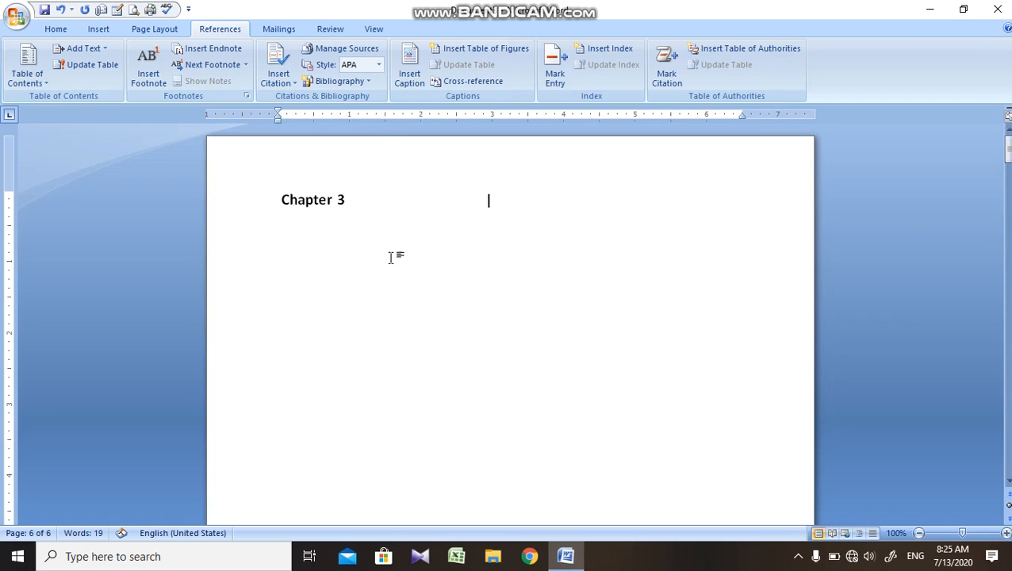
{"action": "left_click", "coordinate": [276, 253]}
{"action": "left_click", "coordinate": [364, 213]}
{"action": "key", "text": "Return"}
{"action": "left_click", "coordinate": [508, 49]}
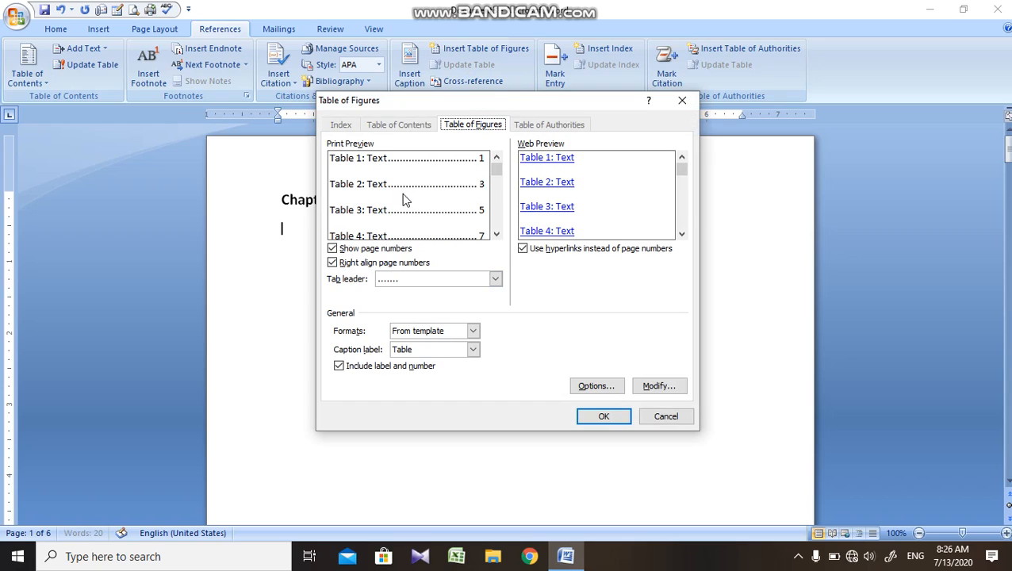
Step: Switch page numbers off and back on, and try the dashed and solid-line tab leaders for the table of figures
{"action": "left_click", "coordinate": [394, 249]}
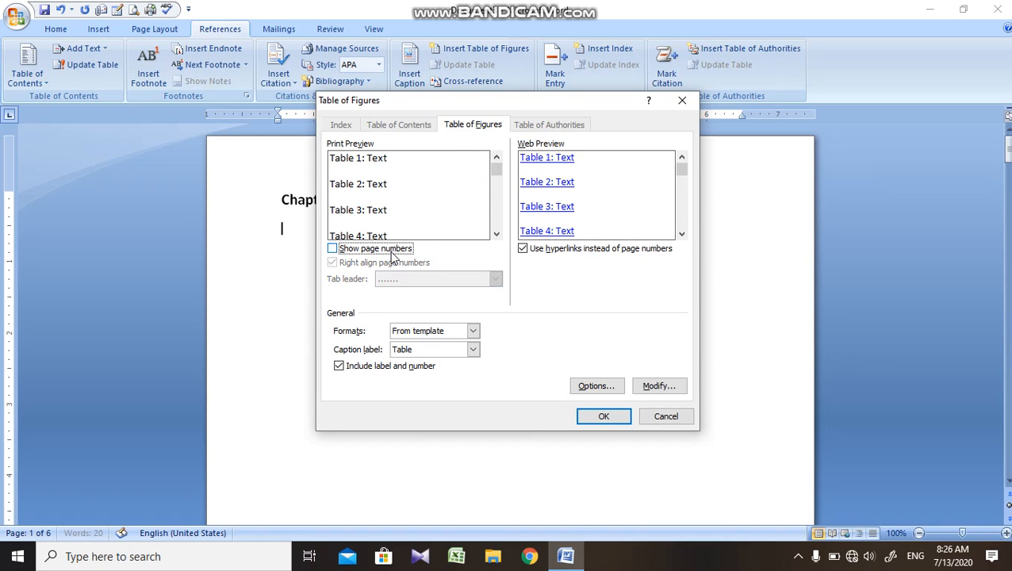
{"action": "left_click", "coordinate": [392, 251]}
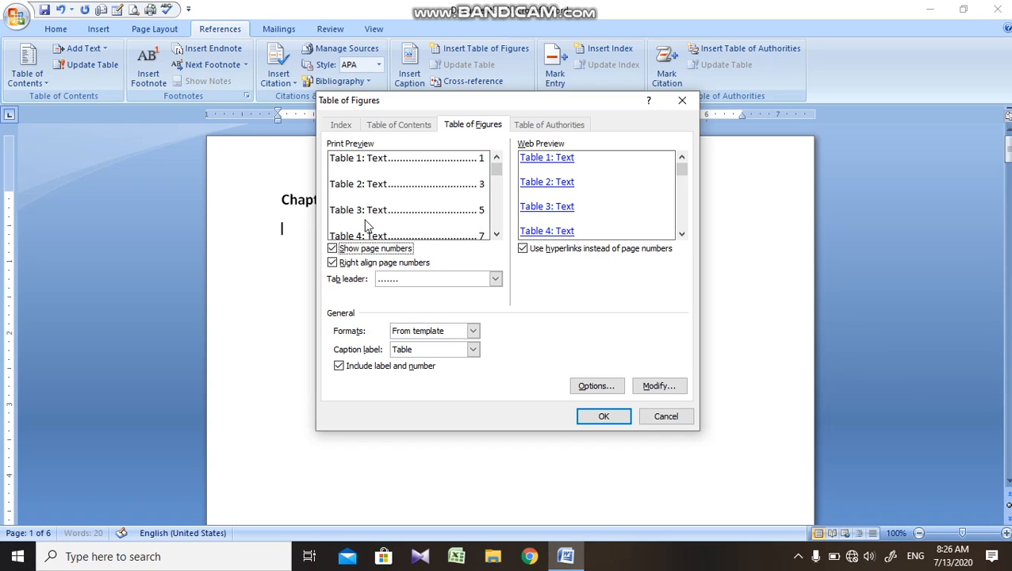
{"action": "left_click", "coordinate": [496, 279]}
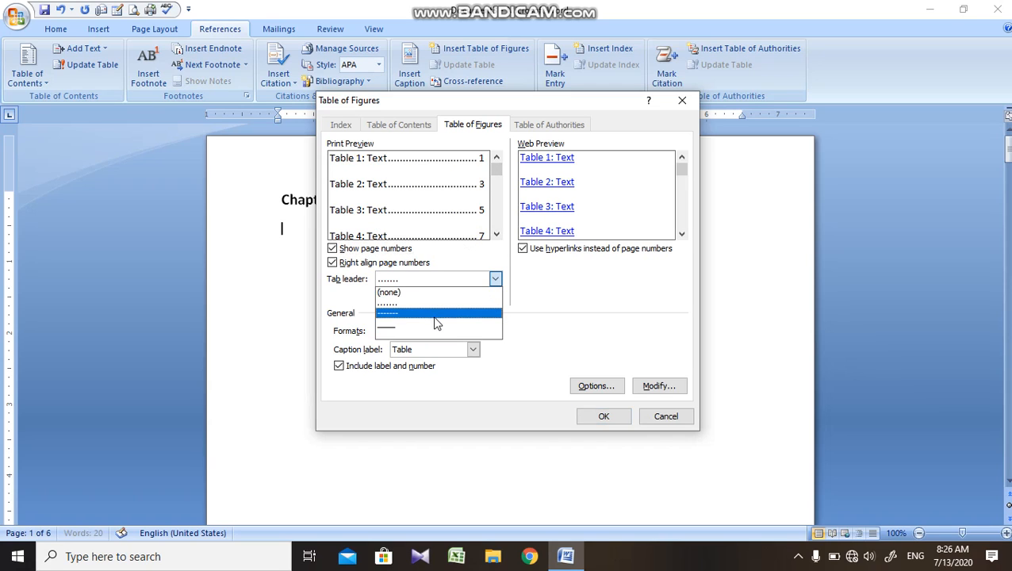
{"action": "left_click", "coordinate": [436, 314]}
{"action": "left_click", "coordinate": [495, 279]}
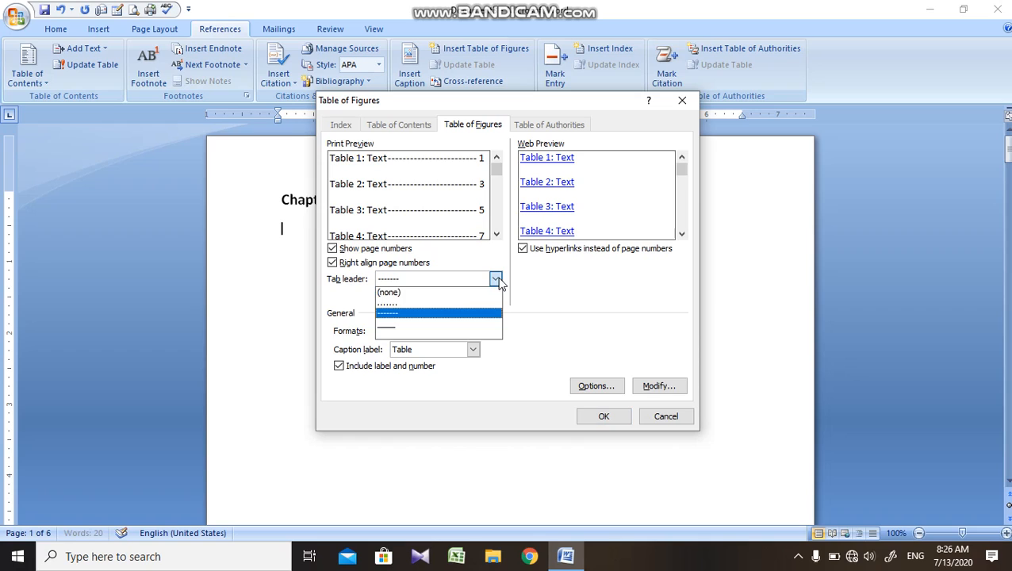
{"action": "left_click", "coordinate": [431, 323]}
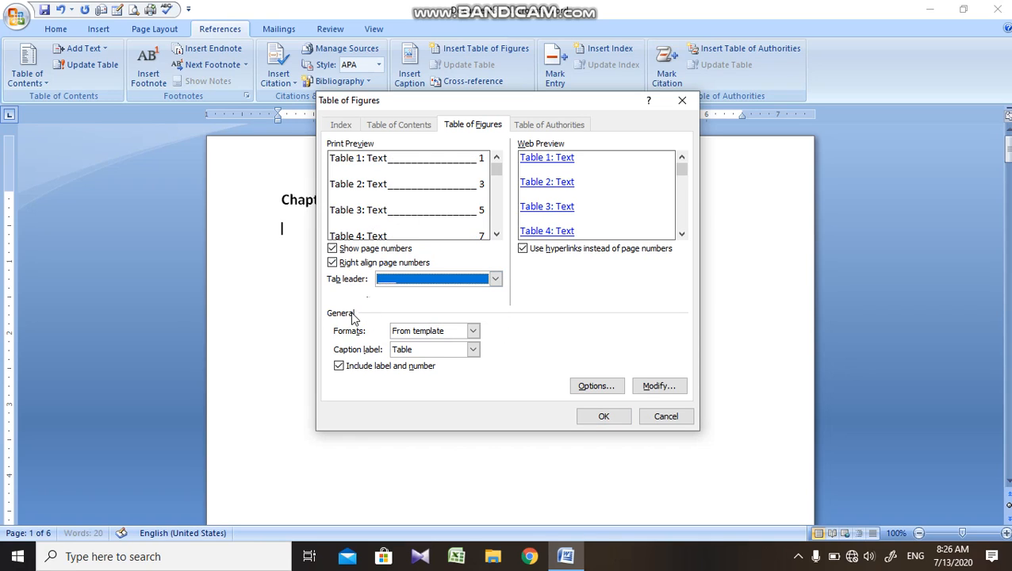
Step: Try the Classic, Formal and Simple formats for the table of figures
{"action": "left_click", "coordinate": [416, 333]}
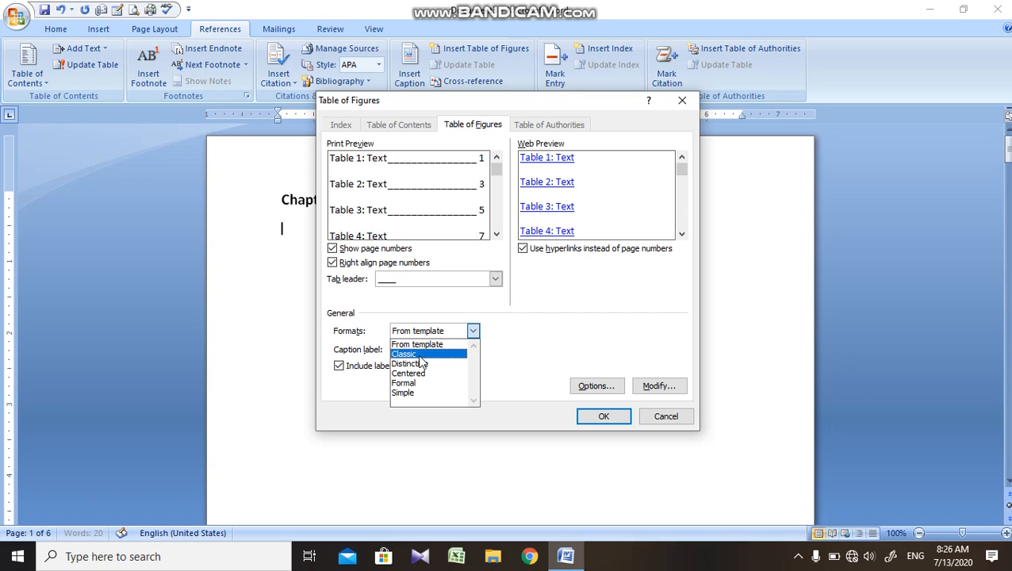
{"action": "left_click", "coordinate": [420, 355]}
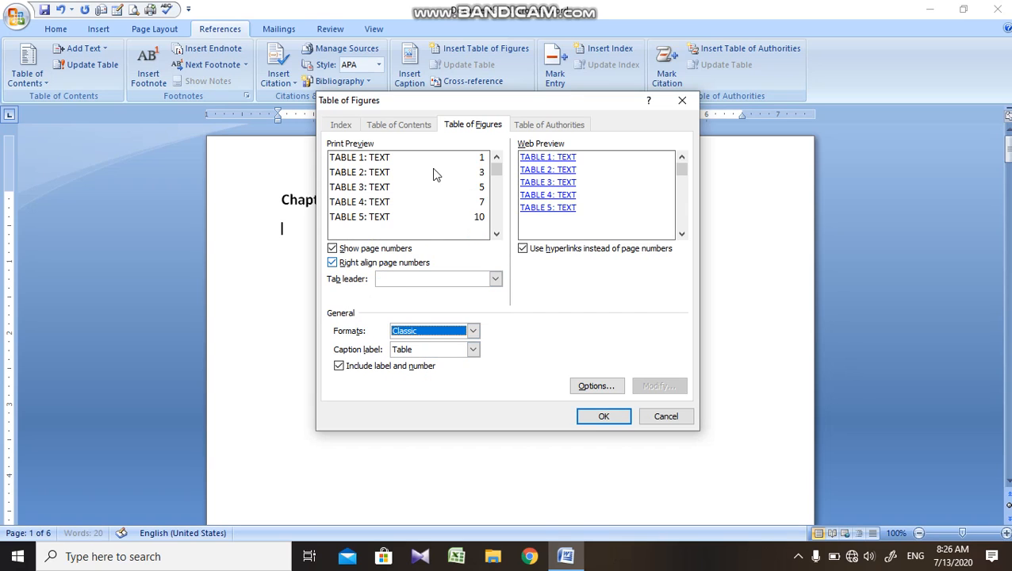
{"action": "left_click", "coordinate": [473, 332]}
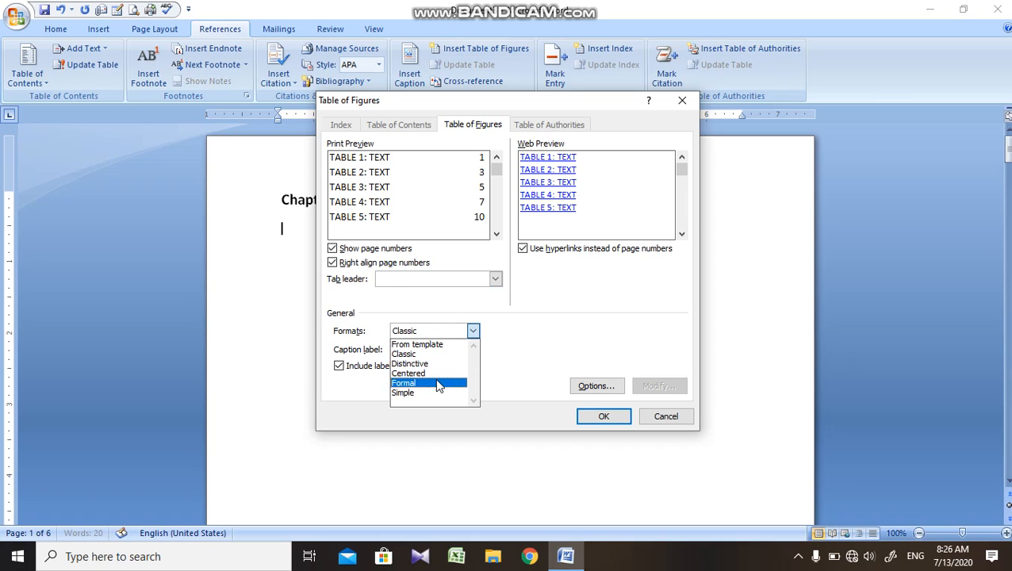
{"action": "left_click", "coordinate": [438, 385]}
{"action": "left_click", "coordinate": [474, 338]}
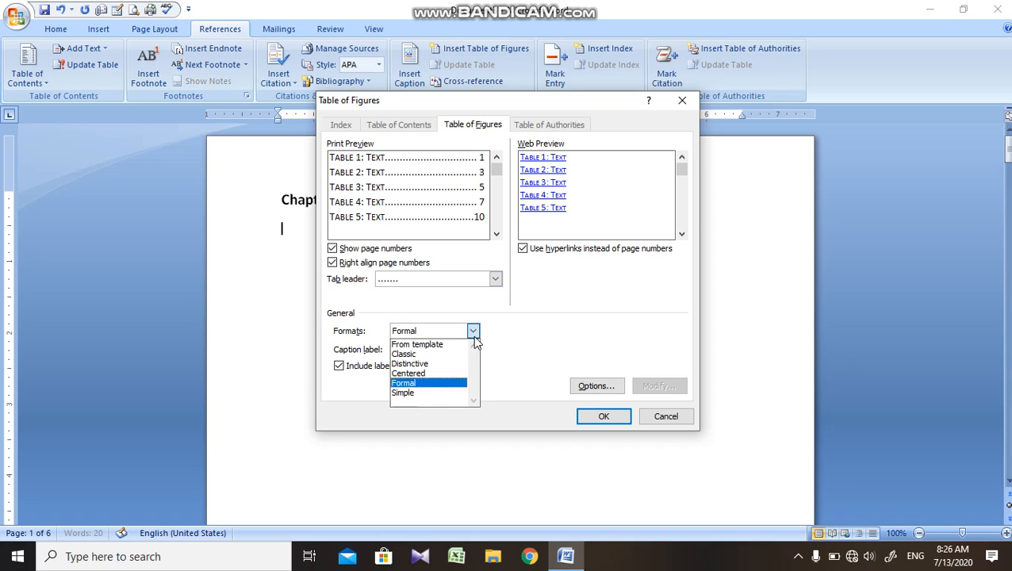
{"action": "left_click", "coordinate": [436, 393]}
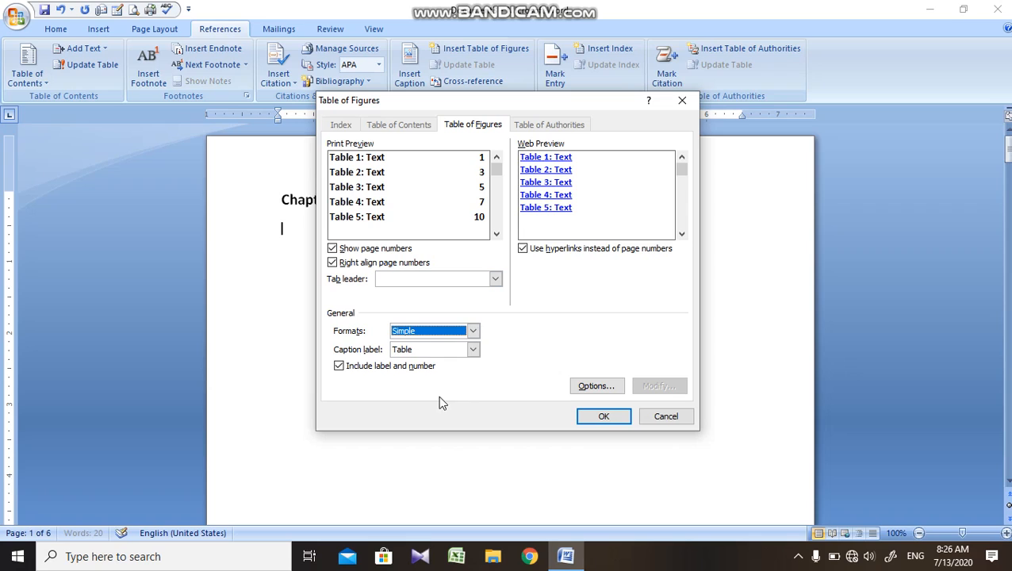
{"action": "left_click", "coordinate": [474, 331]}
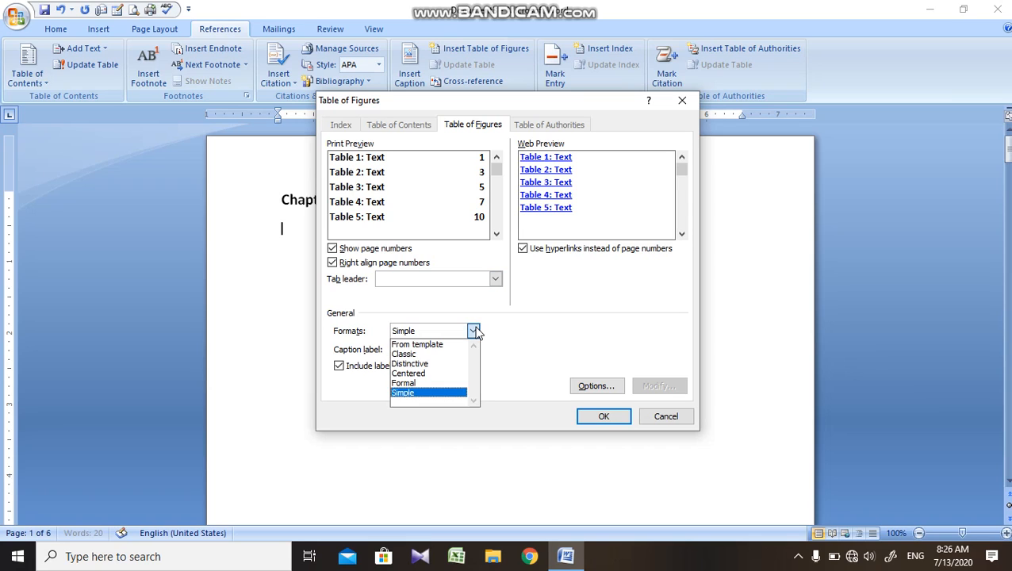
{"action": "left_click", "coordinate": [446, 356]}
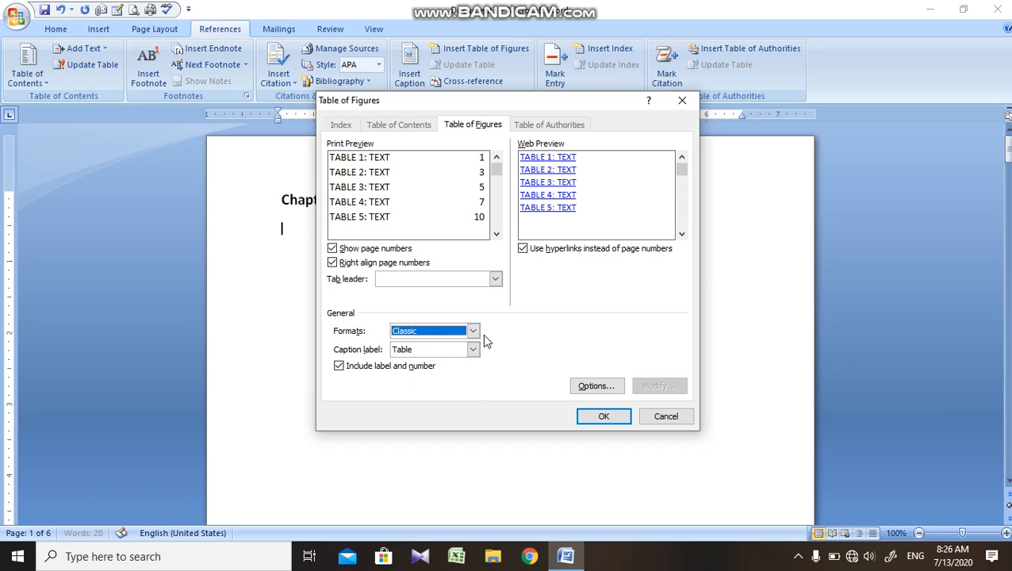
Step: Set the table of figures to the Distinctive format with the Figure caption label
{"action": "left_click", "coordinate": [471, 331]}
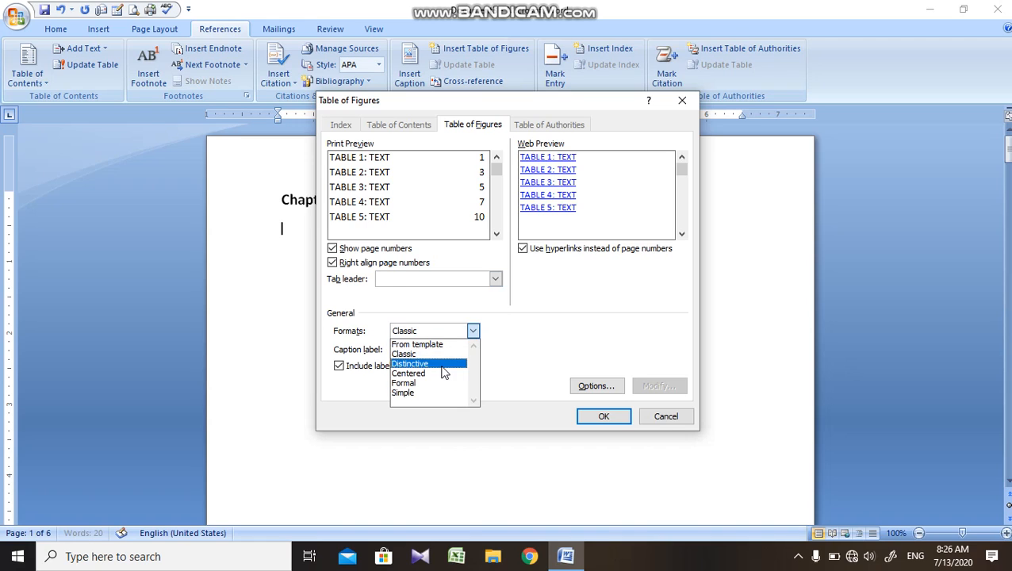
{"action": "left_click", "coordinate": [448, 365]}
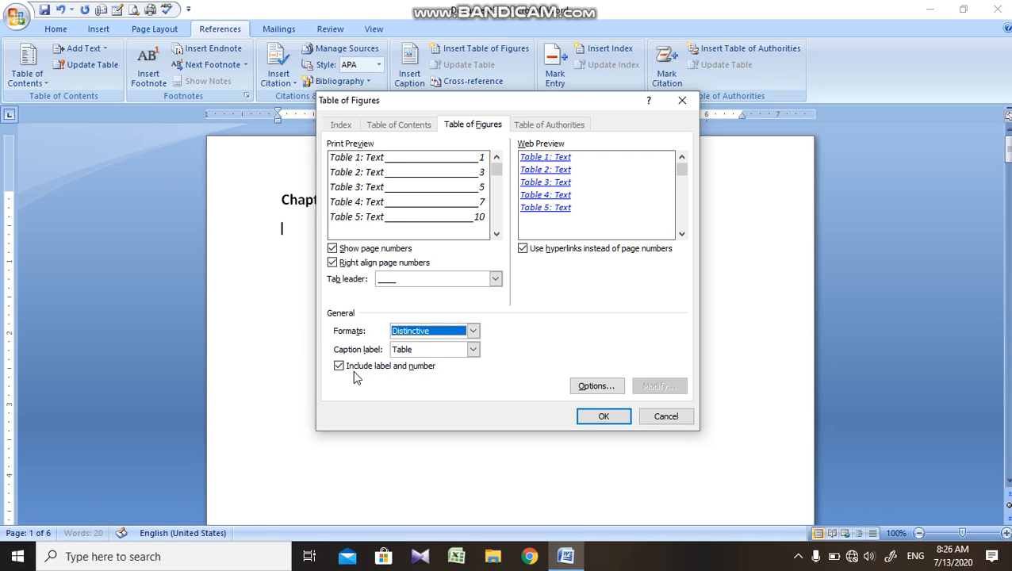
{"action": "left_click", "coordinate": [473, 349]}
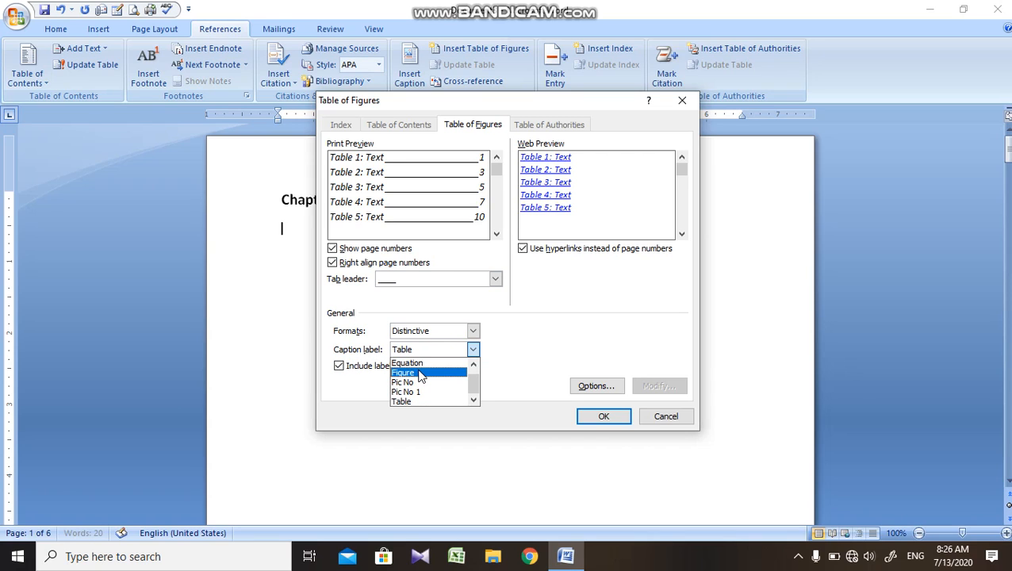
{"action": "left_click", "coordinate": [422, 373]}
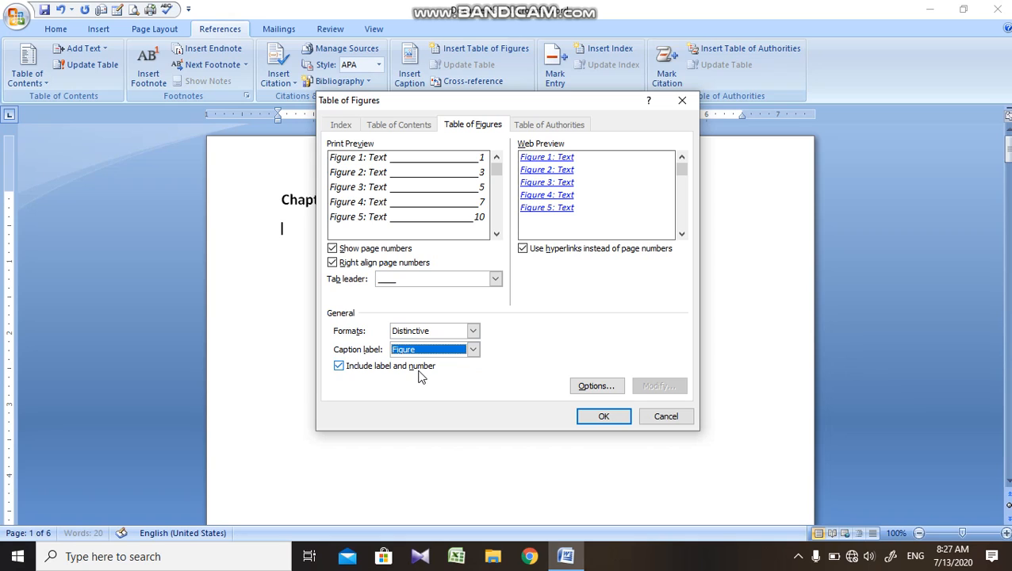
Step: Try building the table of figures from the Heading 1 style, with table entry fields switched on and off again
{"action": "left_click", "coordinate": [614, 394]}
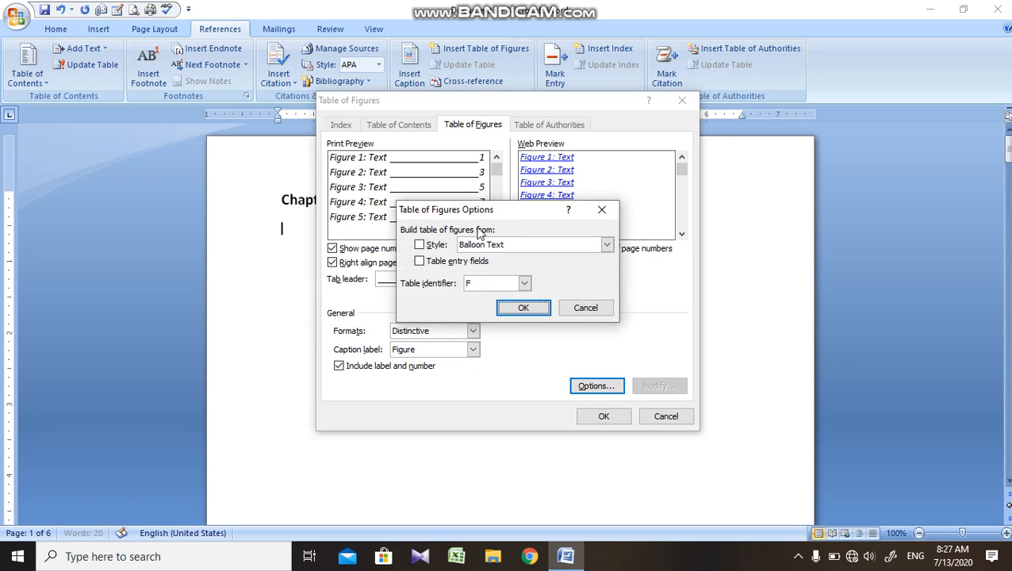
{"action": "left_click", "coordinate": [482, 246]}
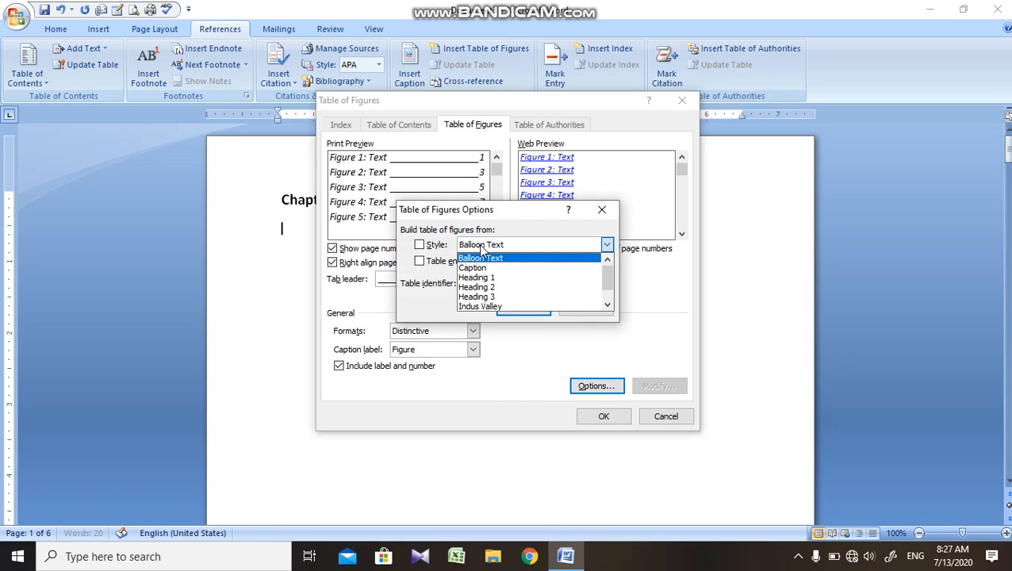
{"action": "left_click_drag", "start_coordinate": [610, 284], "coordinate": [611, 295]}
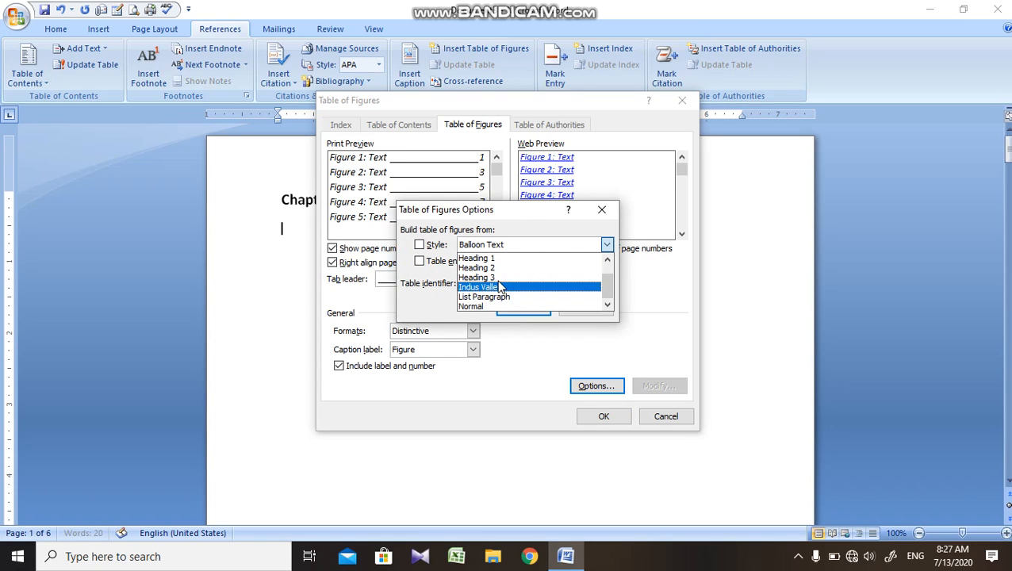
{"action": "left_click", "coordinate": [435, 248]}
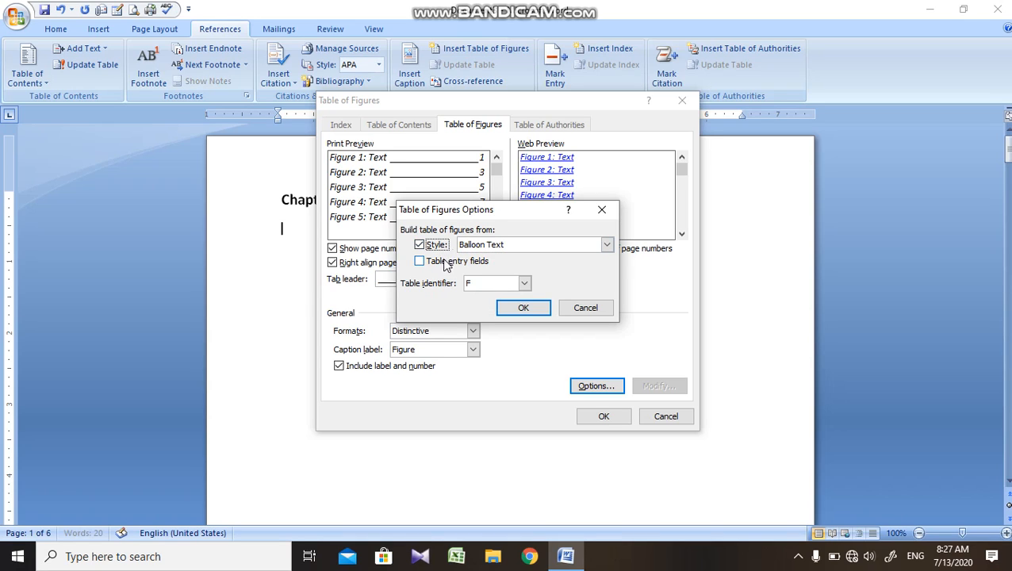
{"action": "left_click", "coordinate": [455, 268]}
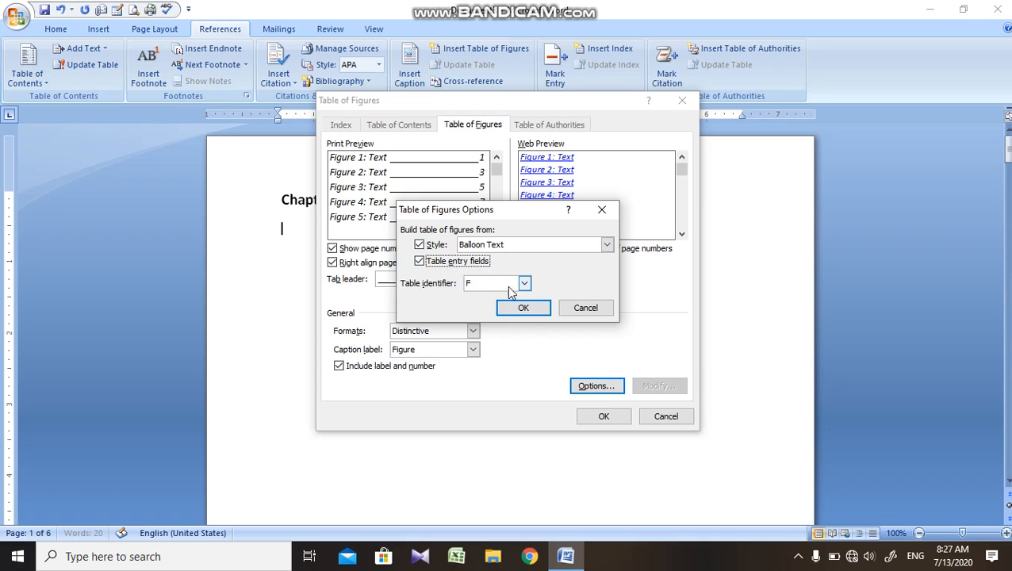
{"action": "left_click", "coordinate": [524, 284]}
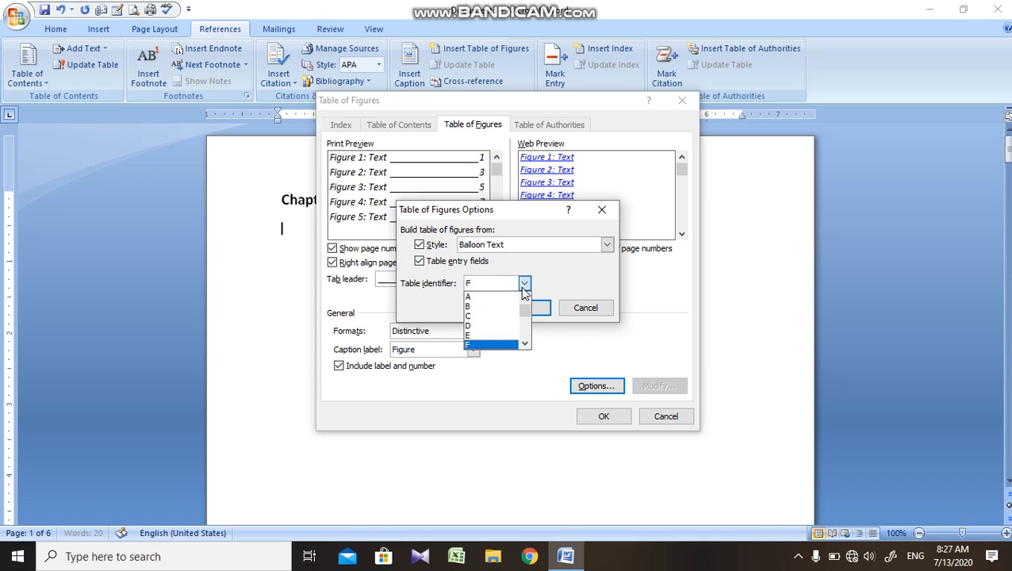
{"action": "left_click", "coordinate": [465, 263]}
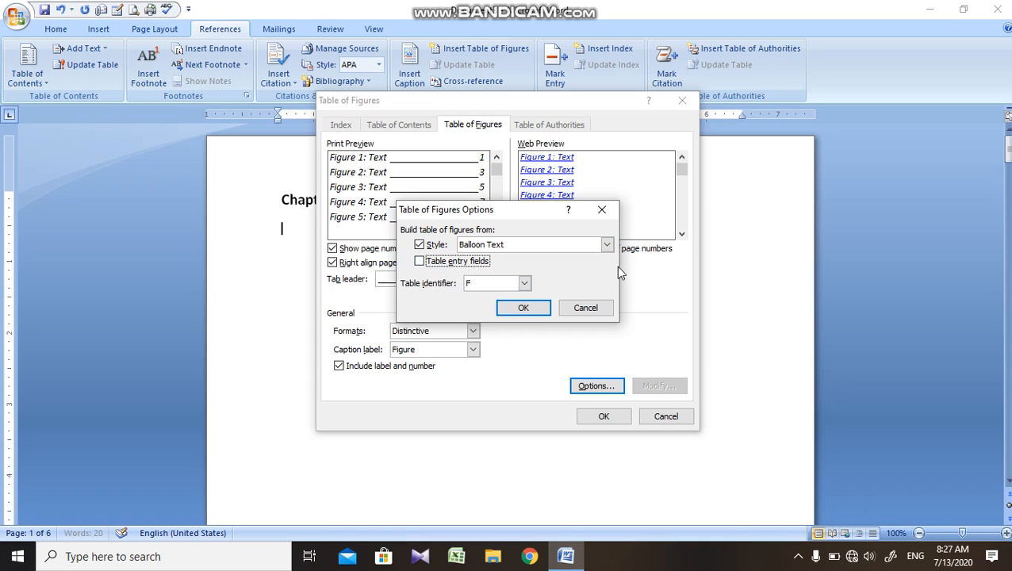
{"action": "left_click", "coordinate": [511, 246]}
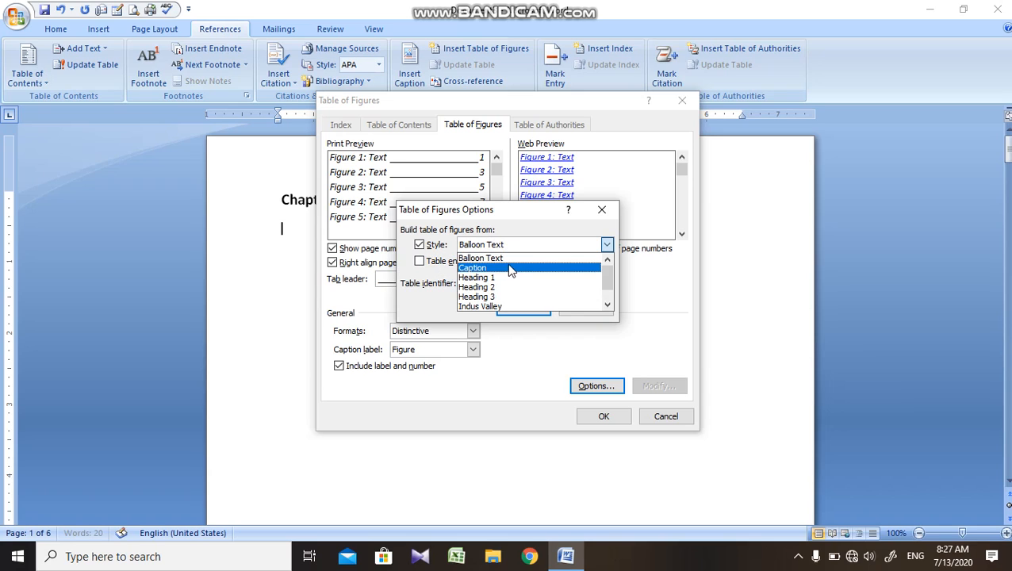
{"action": "left_click", "coordinate": [506, 278]}
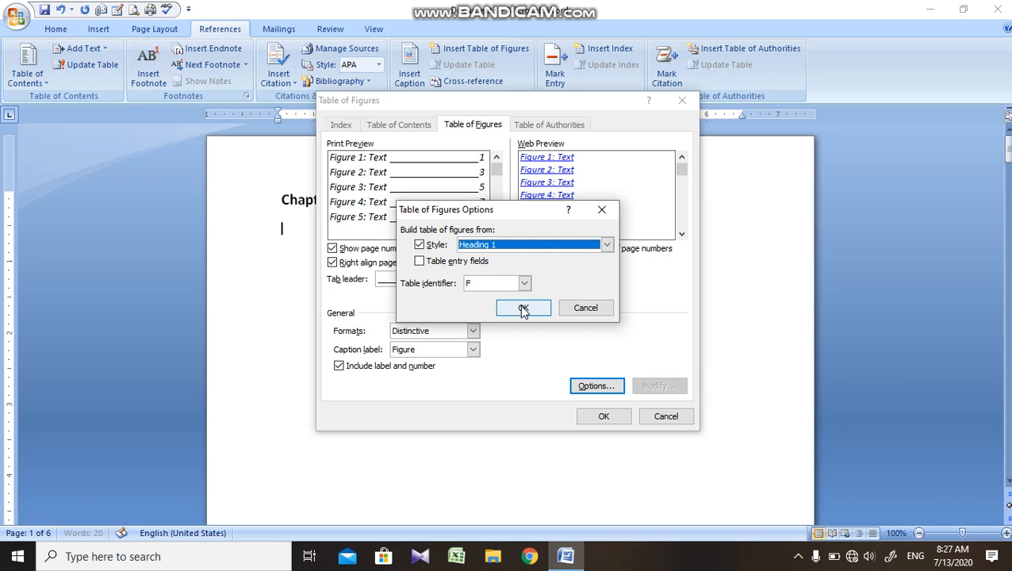
{"action": "left_click", "coordinate": [522, 308]}
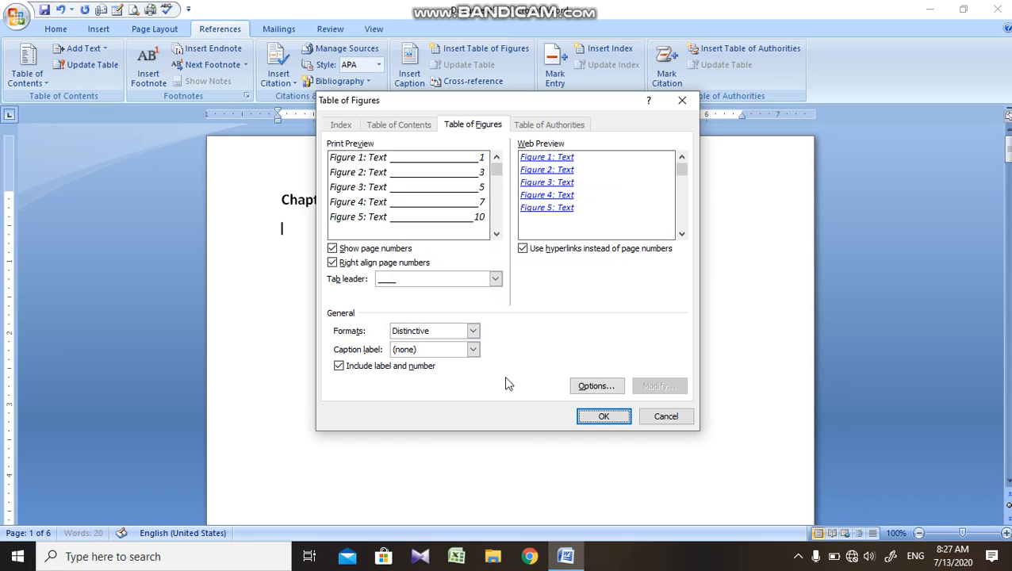
Step: Try the Figure caption label and insert the table of figures below the Chapter 3 heading
{"action": "left_click", "coordinate": [462, 352]}
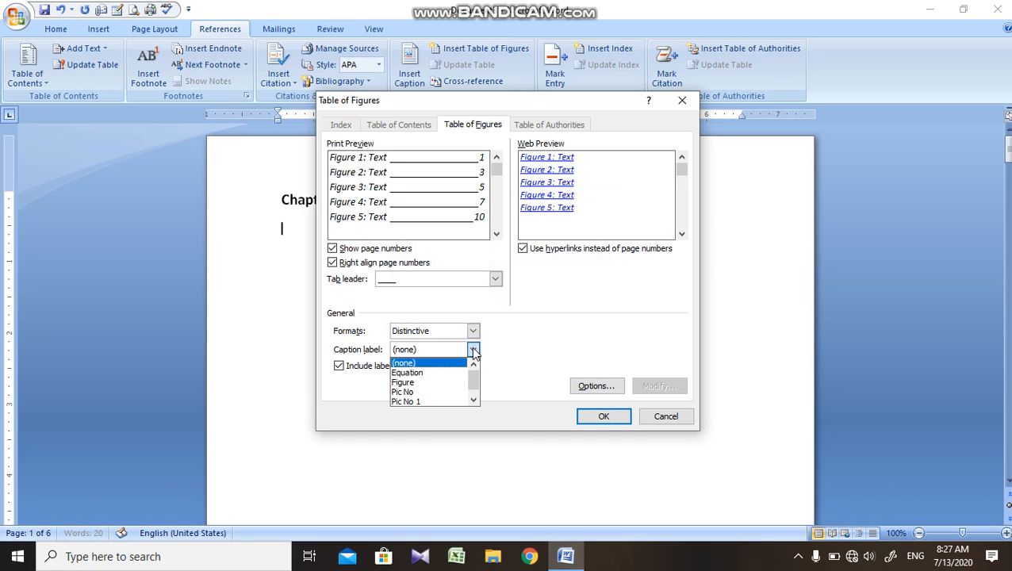
{"action": "left_click", "coordinate": [441, 383]}
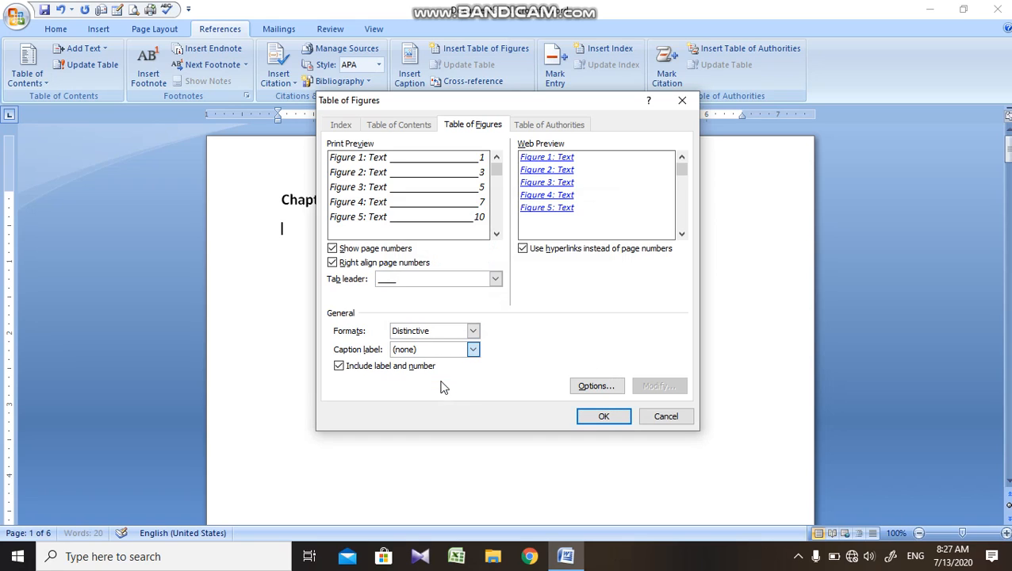
{"action": "left_click", "coordinate": [614, 419]}
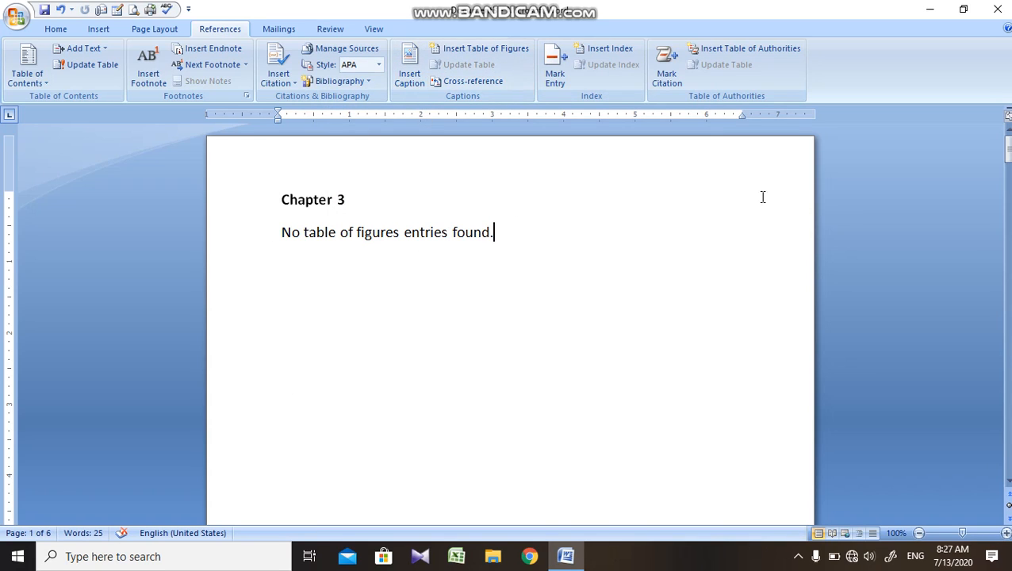
{"action": "left_click", "coordinate": [1008, 179]}
{"action": "left_click", "coordinate": [1008, 179]}
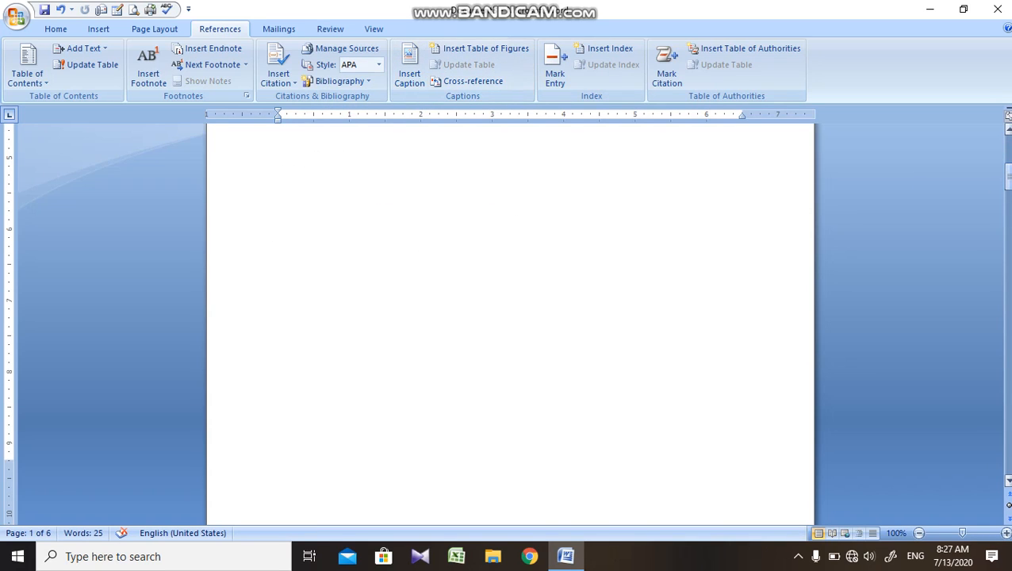
{"action": "left_click_drag", "start_coordinate": [1009, 179], "coordinate": [1009, 139]}
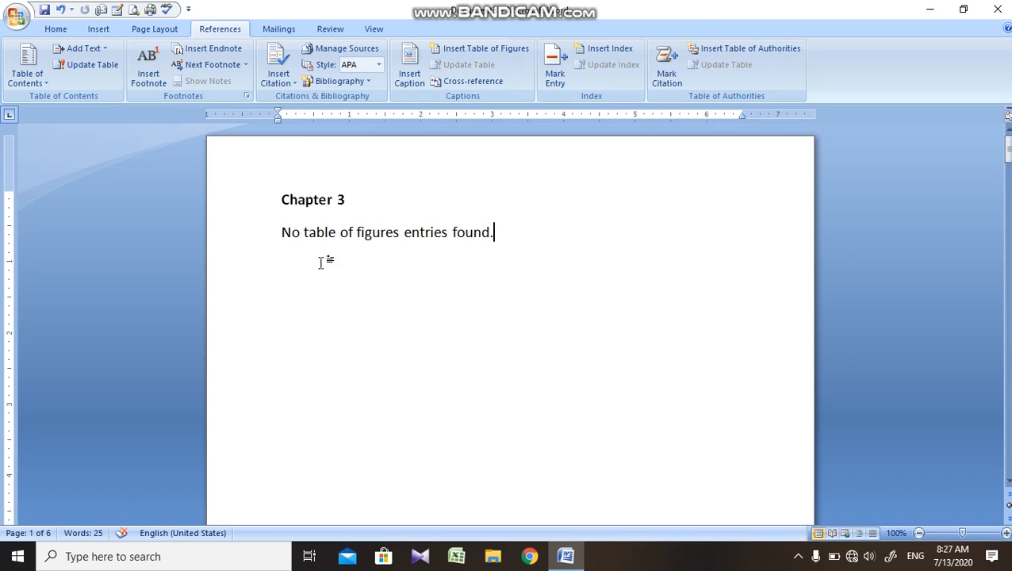
Step: Remove the table of figures just inserted below the Chapter 3 heading
{"action": "double_click", "coordinate": [367, 235]}
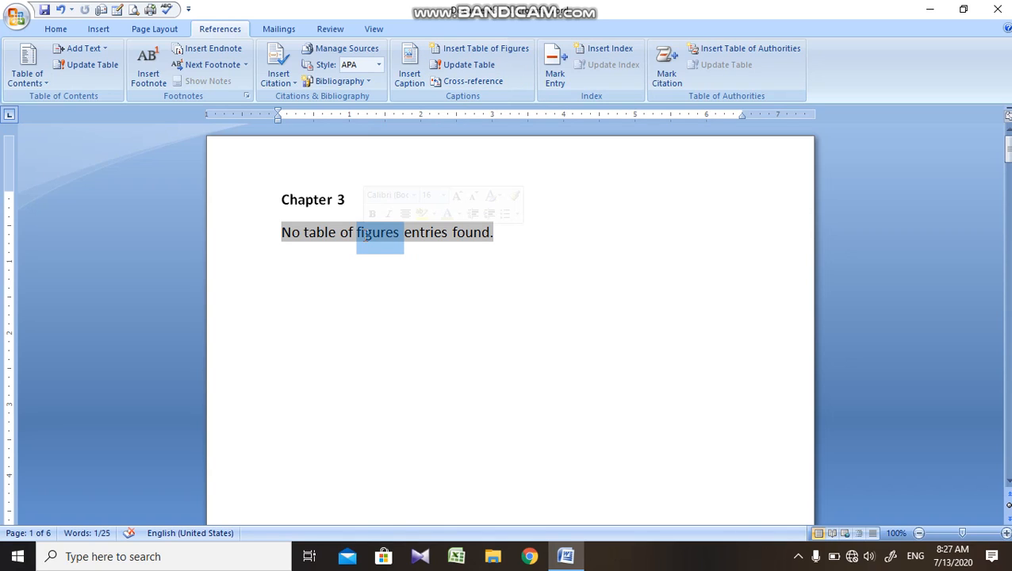
{"action": "left_click", "coordinate": [372, 233]}
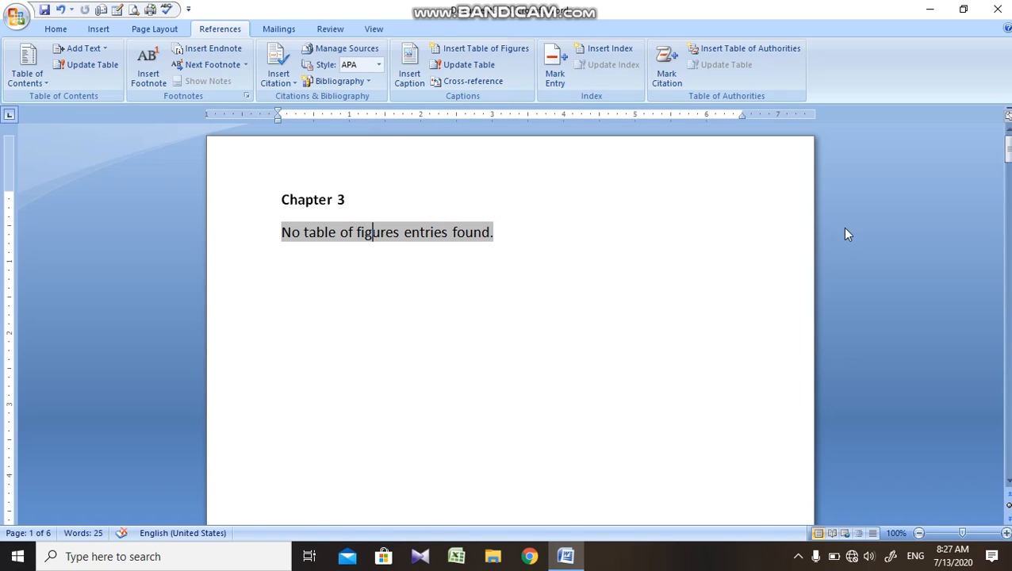
{"action": "mouse_move", "coordinate": [1007, 149]}
{"action": "left_mouse_down"}
{"action": "mouse_move", "coordinate": [1007, 200]}
{"action": "mouse_move", "coordinate": [1007, 148]}
{"action": "left_mouse_up"}
{"action": "key", "text": "Delete"}
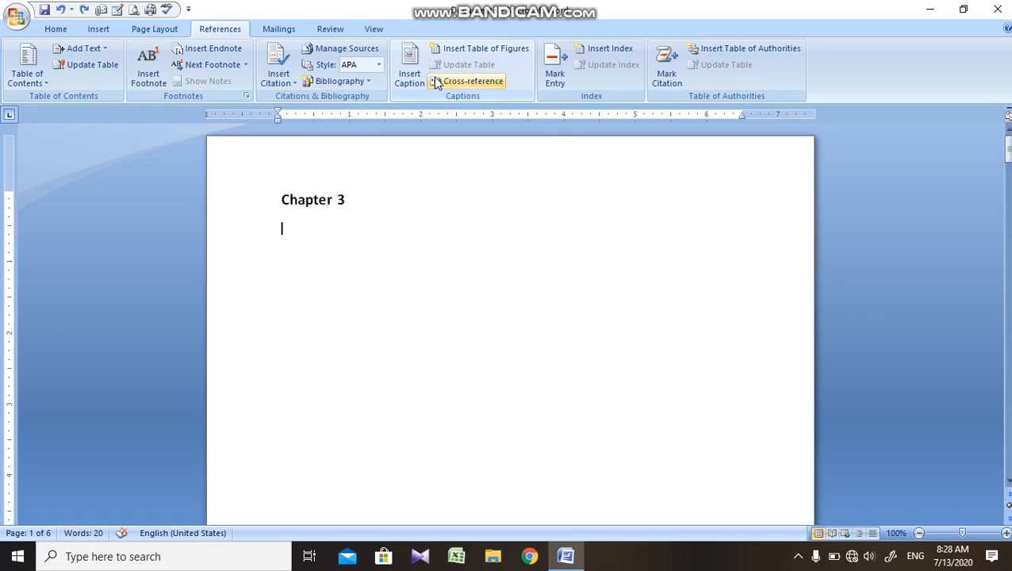
Step: Insert two Distinctive tables of figures below the Chapter 3 heading, one for the Pic No label and one for the Table label
{"action": "left_click", "coordinate": [509, 51]}
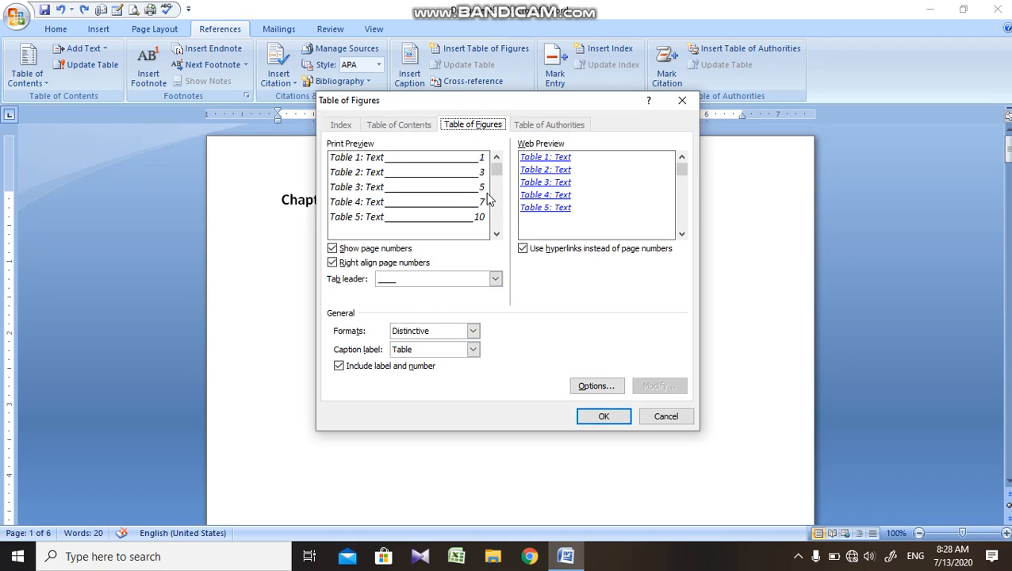
{"action": "left_click", "coordinate": [454, 350]}
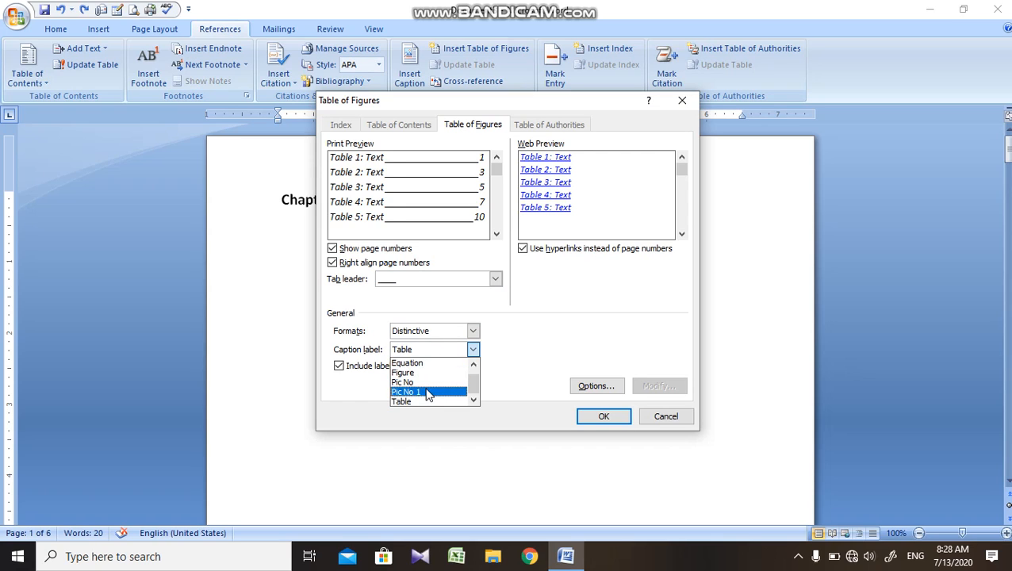
{"action": "left_click", "coordinate": [427, 392]}
{"action": "left_click", "coordinate": [446, 357]}
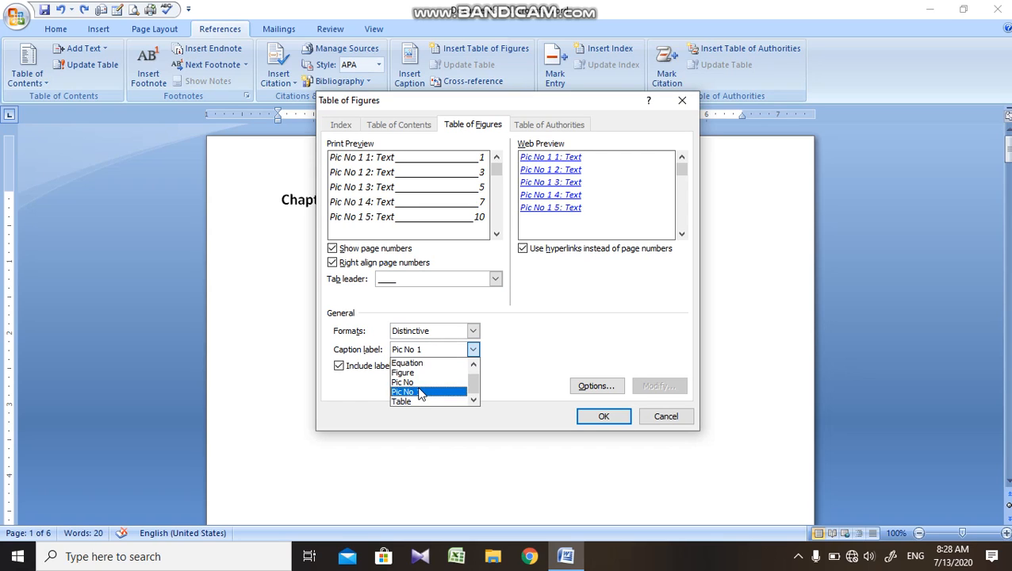
{"action": "left_click", "coordinate": [419, 383]}
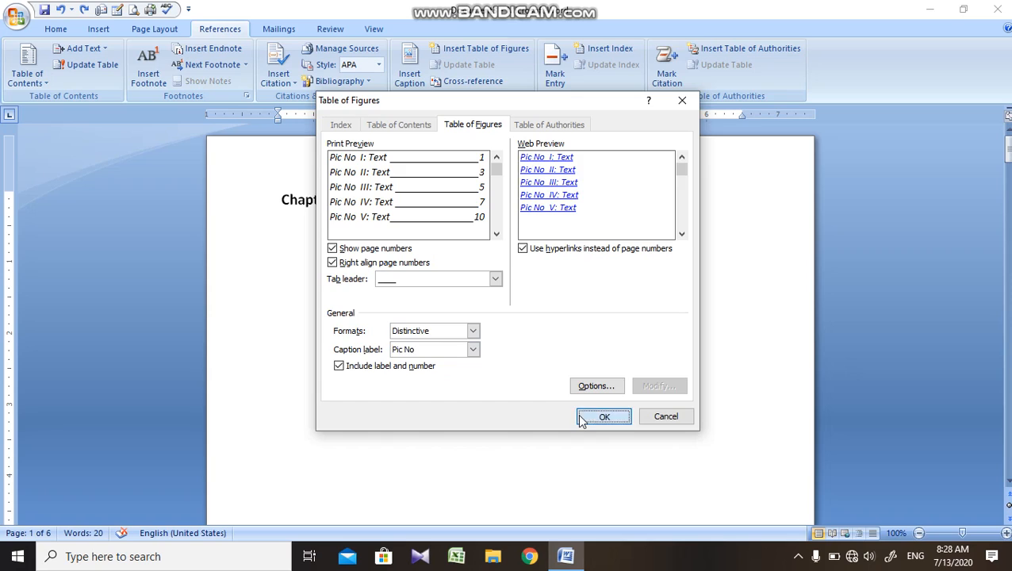
{"action": "left_click", "coordinate": [593, 418]}
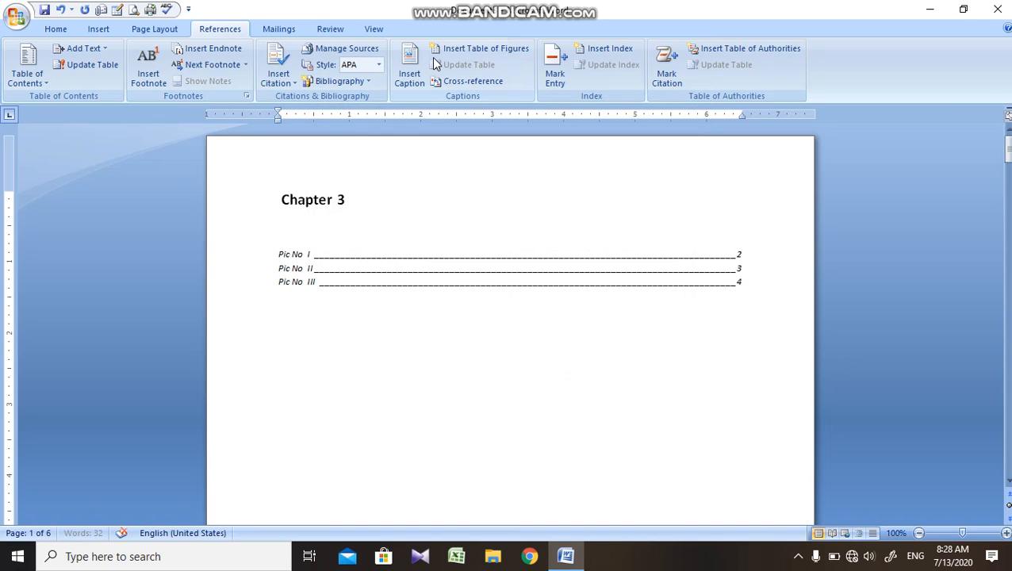
{"action": "left_click", "coordinate": [481, 45]}
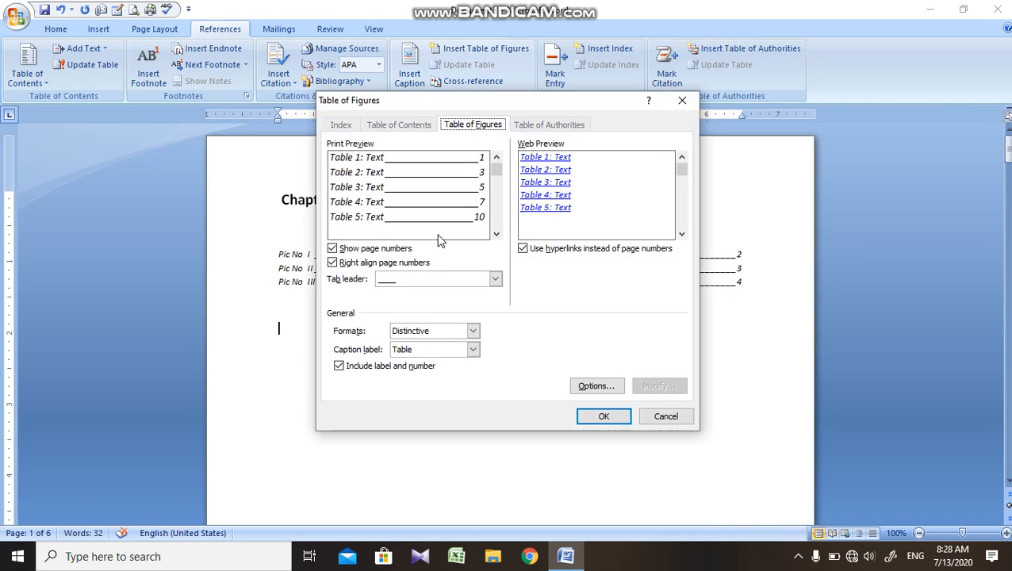
{"action": "left_click", "coordinate": [605, 416]}
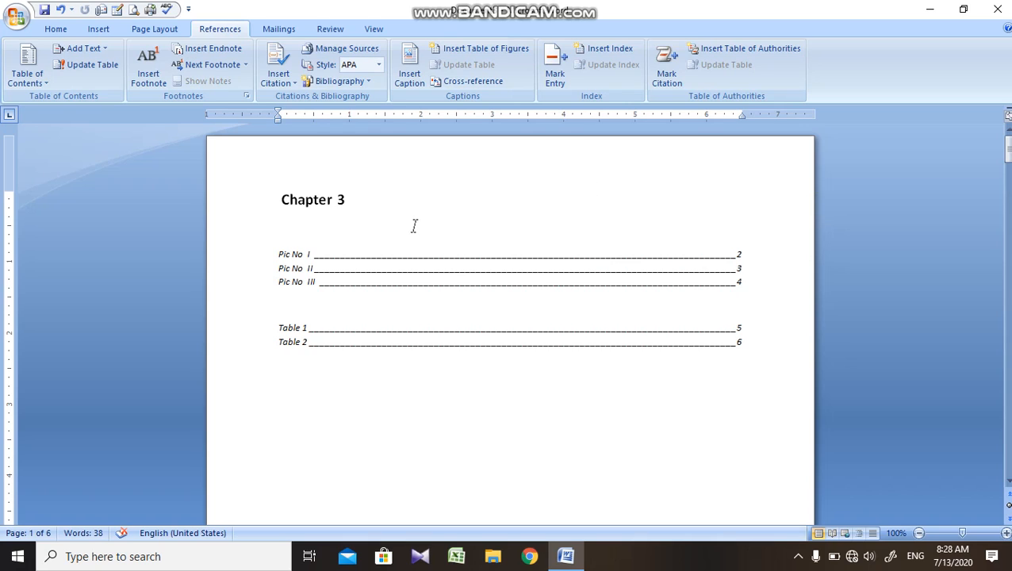
Step: Follow the Pic No I entry's link to its picture, and return to the list on page 1
{"action": "left_click", "coordinate": [401, 254]}
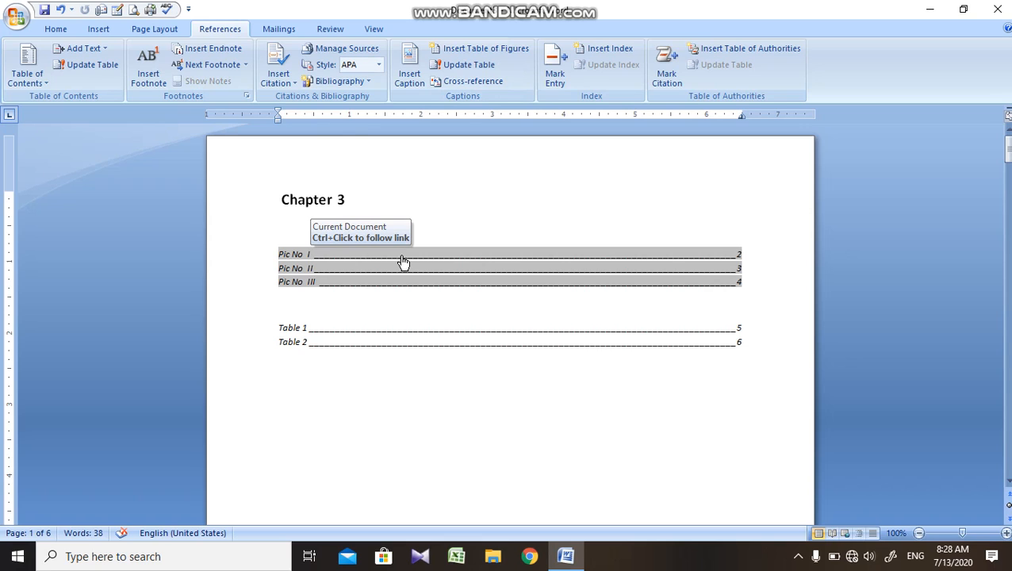
{"action": "left_click", "coordinate": [401, 254], "text": "ctrl"}
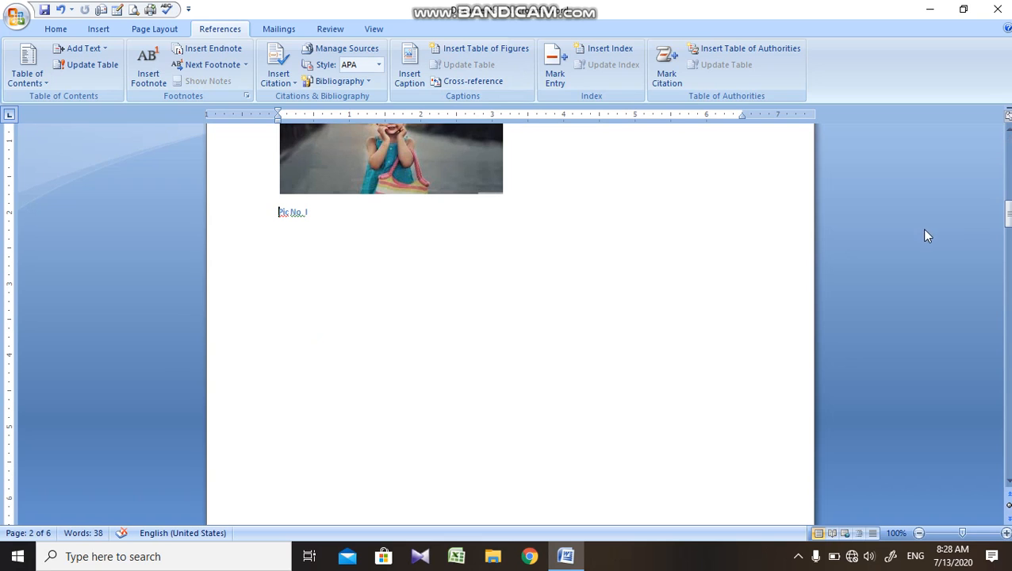
{"action": "left_click_drag", "start_coordinate": [1008, 212], "coordinate": [1007, 151]}
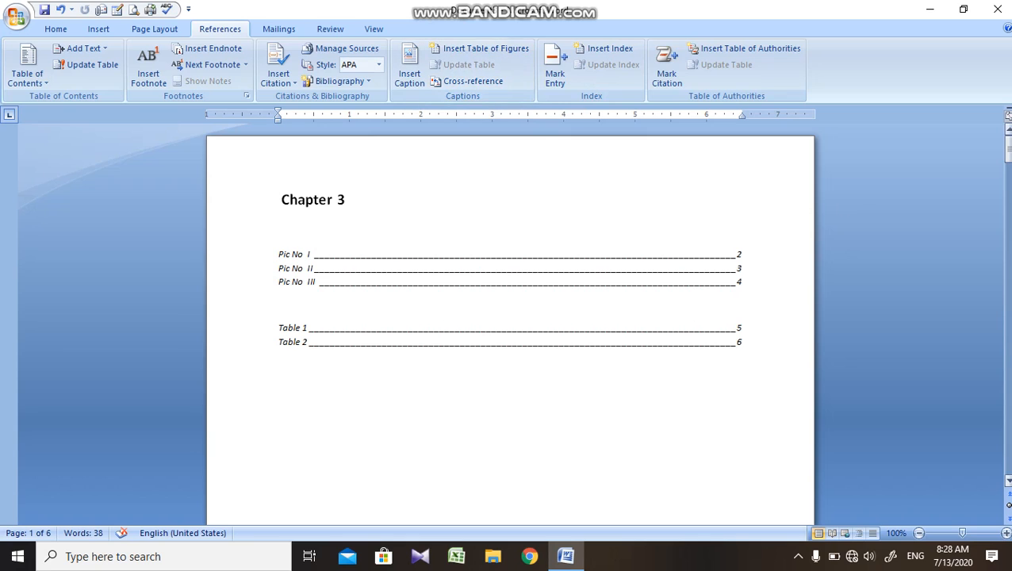
Step: Add a new page at the end of the document and create a table with two columns and five rows on it
{"action": "left_click_drag", "start_coordinate": [1008, 146], "coordinate": [1009, 361]}
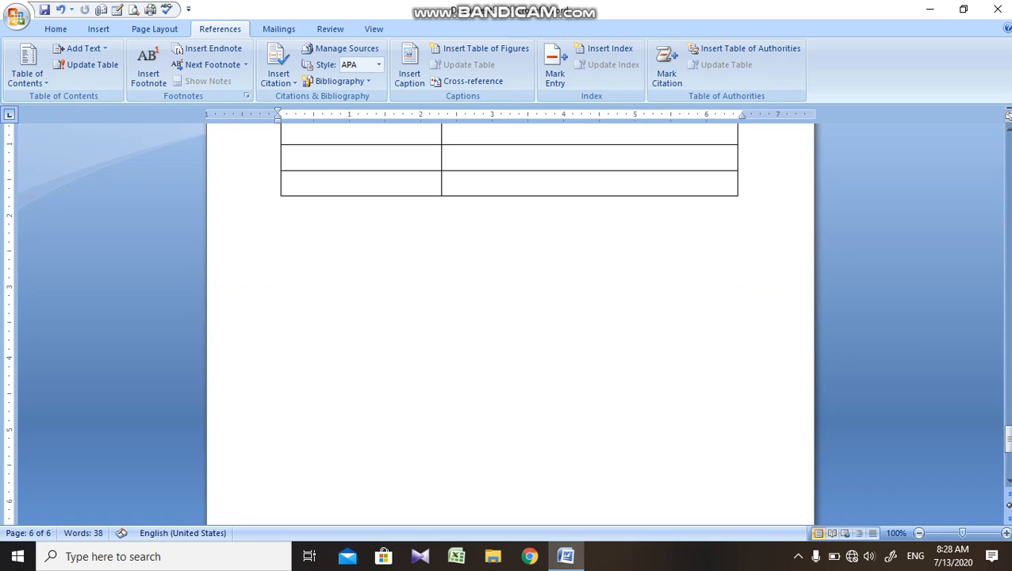
{"action": "key", "text": "ctrl+Return"}
{"action": "type", "text": "+"}
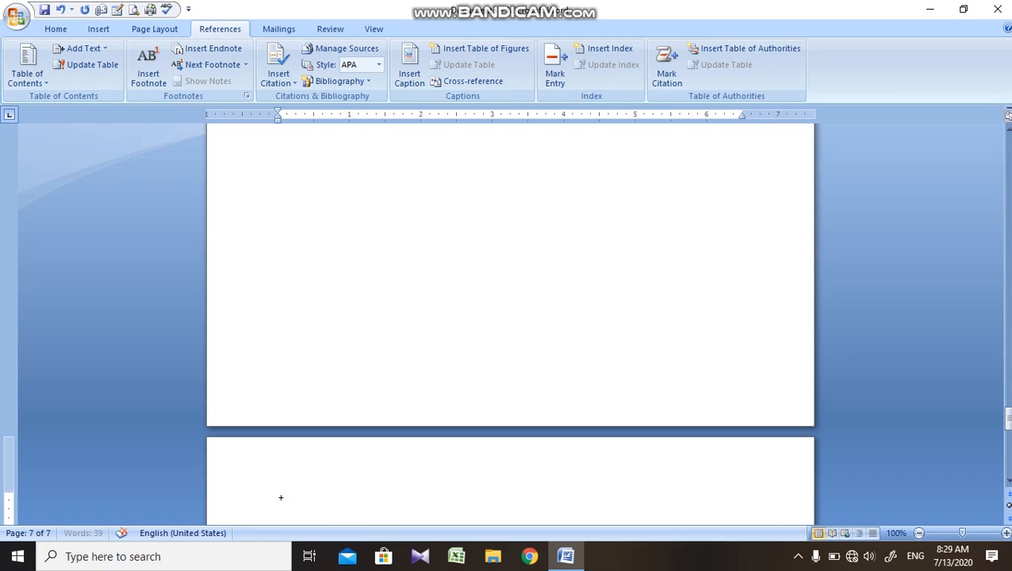
{"action": "type", "text": "-------------+------------+"}
{"action": "key", "text": "Return"}
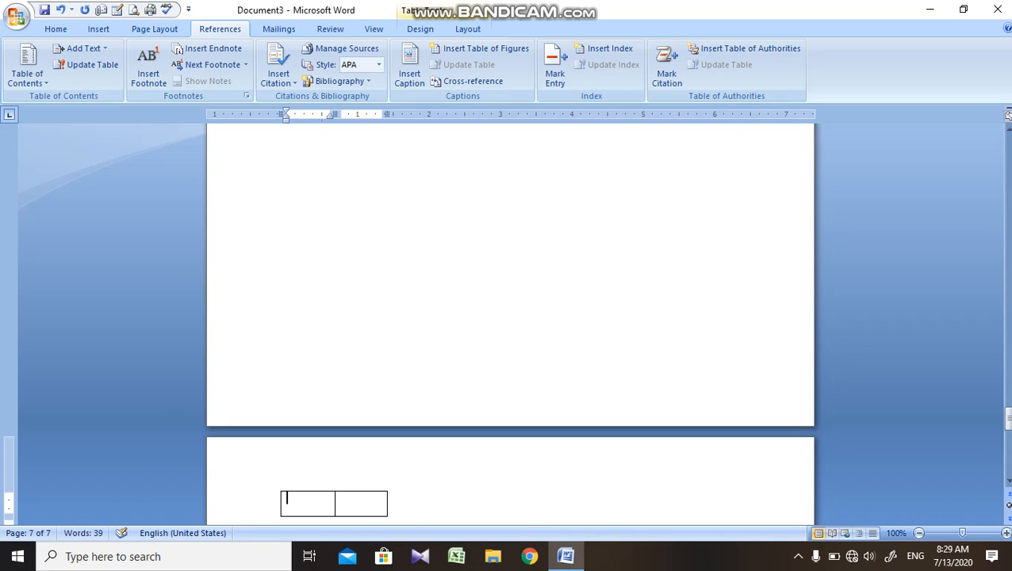
{"action": "key", "text": "Tab"}
{"action": "key", "text": "Tab"}
{"action": "key", "text": "Tab"}
{"action": "key", "text": "Tab"}
{"action": "key", "text": "Tab"}
{"action": "key", "text": "Tab"}
{"action": "key", "text": "Tab"}
{"action": "key", "text": "Tab"}
{"action": "key", "text": "Tab"}
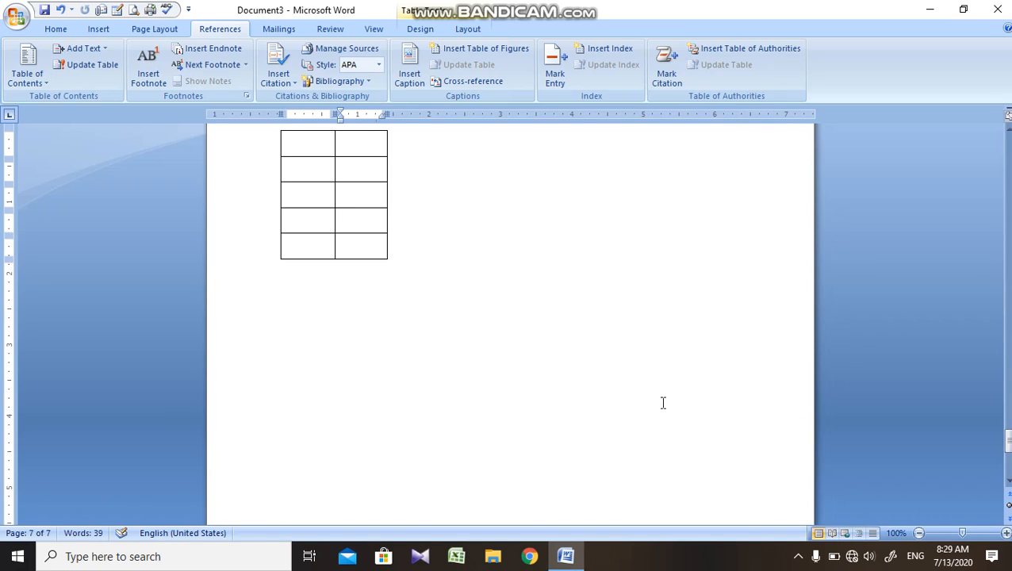
Step: Caption the new two-column table on the last page, using the Table label and placing the caption above the table
{"action": "left_click_drag", "start_coordinate": [1009, 442], "coordinate": [1009, 424]}
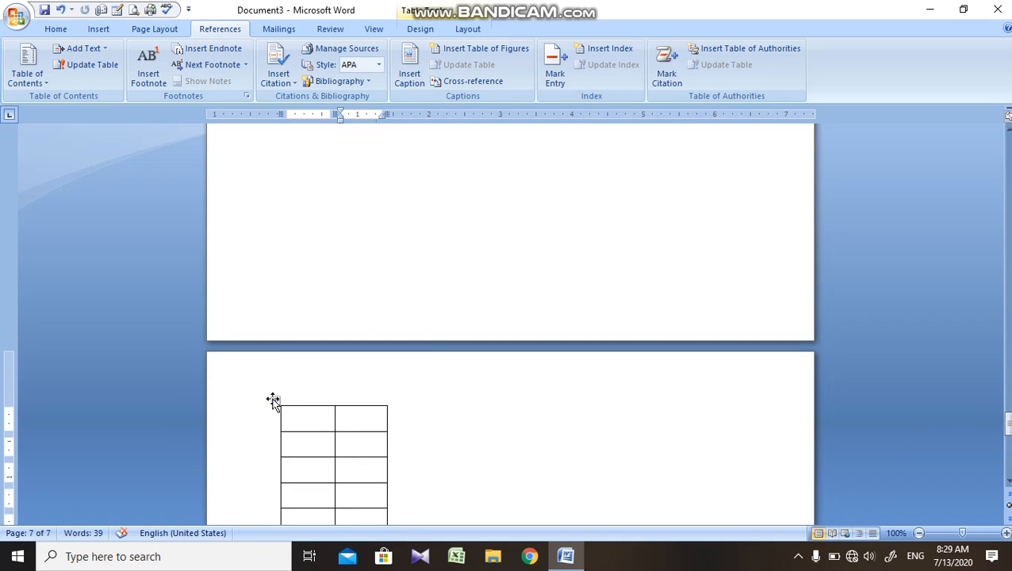
{"action": "left_click", "coordinate": [275, 400]}
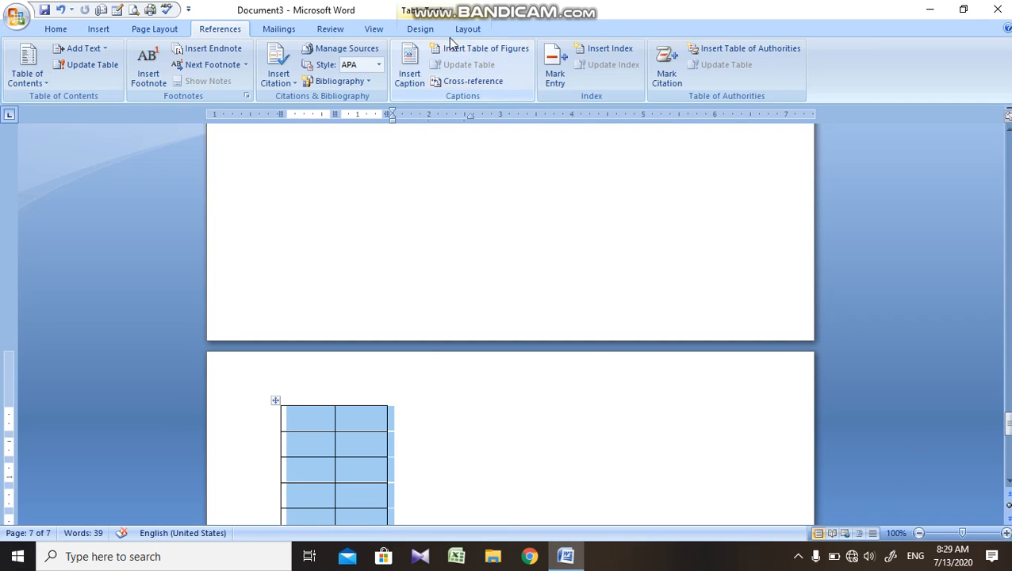
{"action": "left_click", "coordinate": [397, 87]}
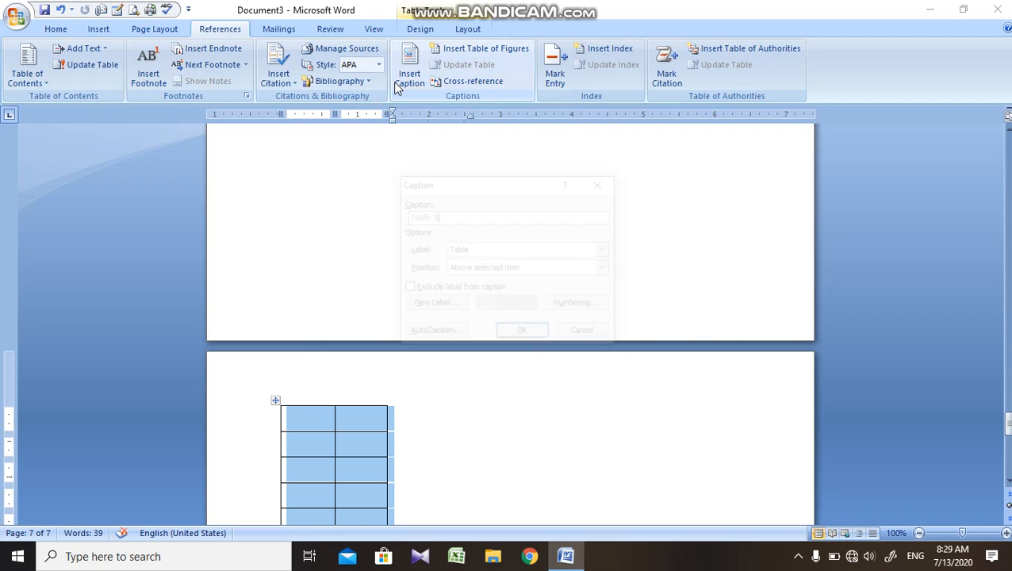
{"action": "left_click", "coordinate": [523, 333]}
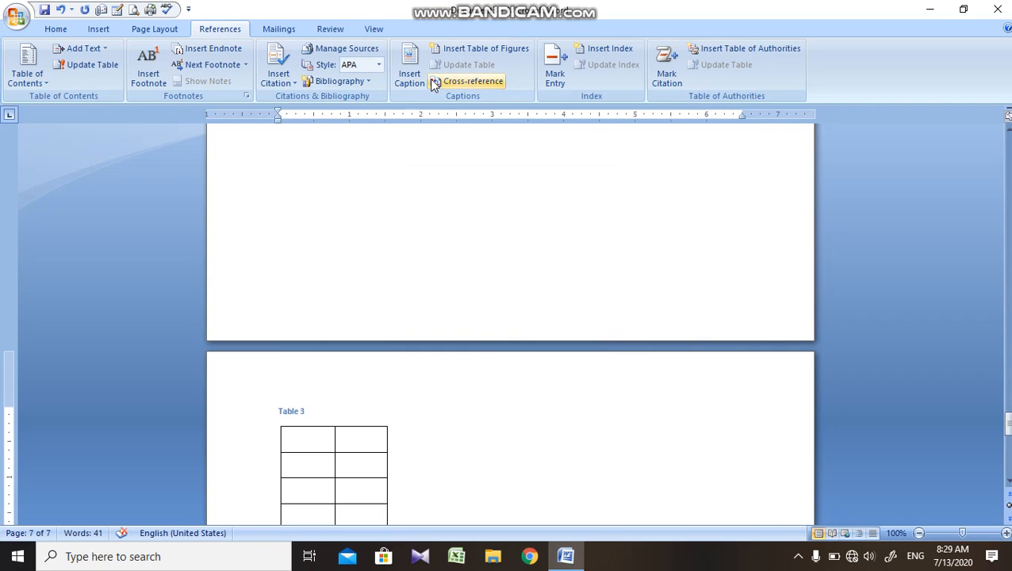
Step: Update the entire table of figures that lists the Table captions on page 1
{"action": "left_click", "coordinate": [1009, 208]}
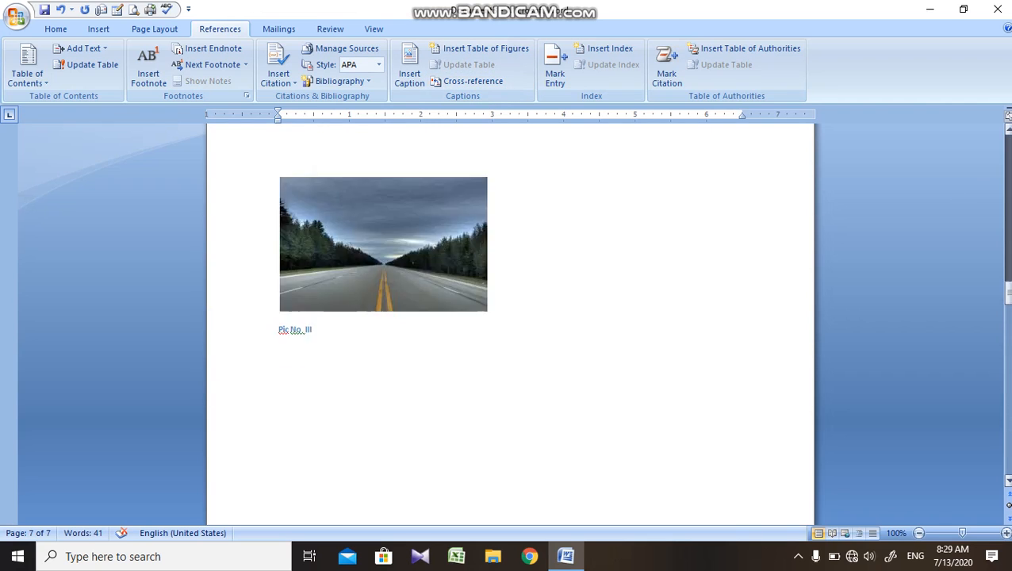
{"action": "left_click_drag", "start_coordinate": [1009, 164], "coordinate": [1009, 144]}
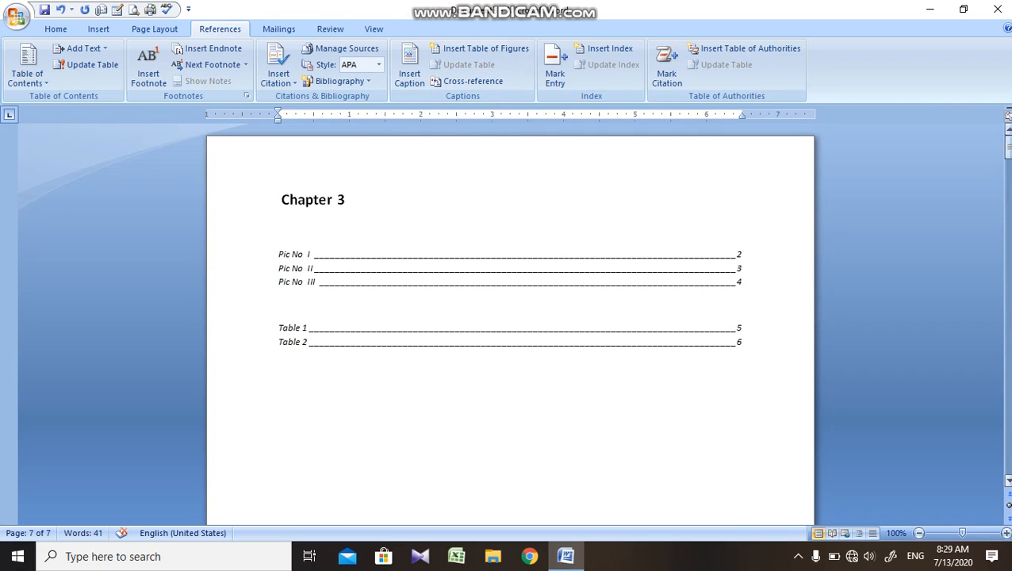
{"action": "left_click", "coordinate": [329, 330]}
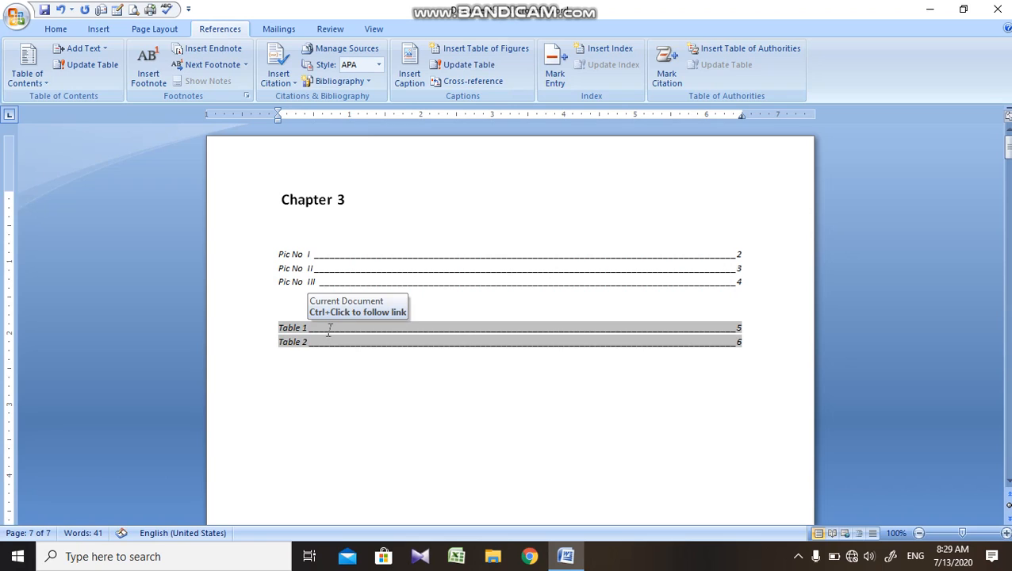
{"action": "right_click", "coordinate": [328, 333]}
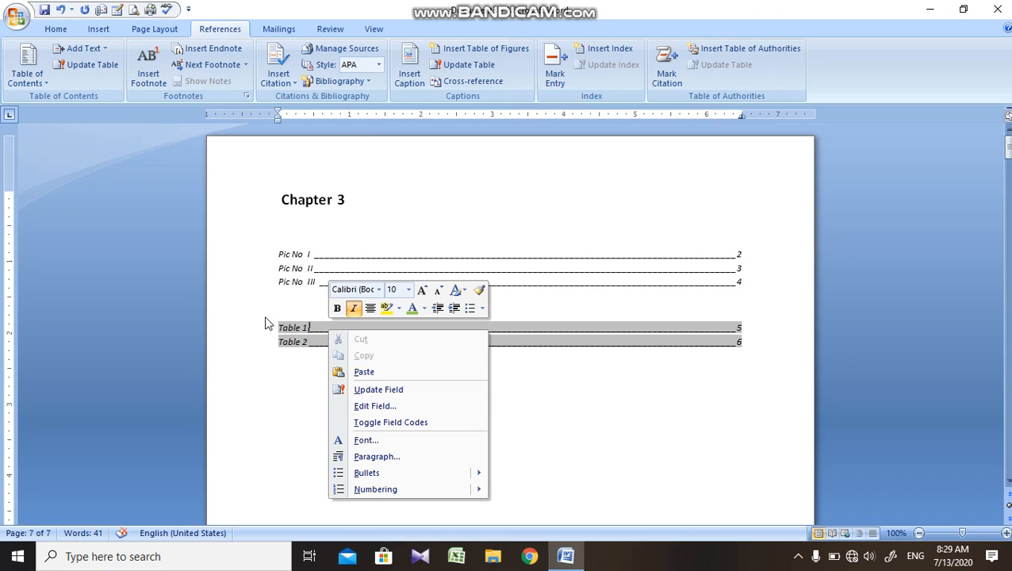
{"action": "left_click", "coordinate": [472, 64]}
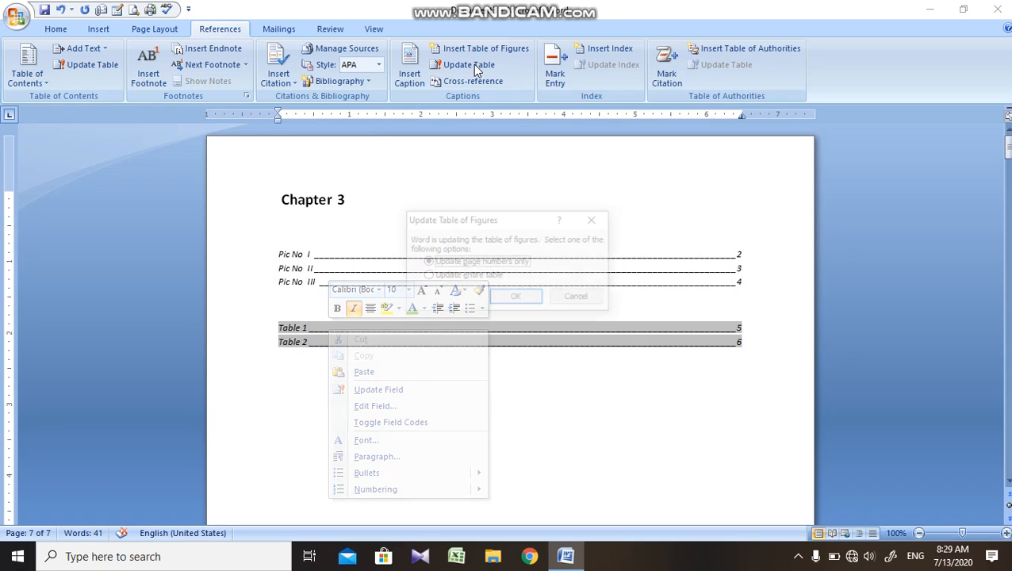
{"action": "left_click", "coordinate": [491, 279]}
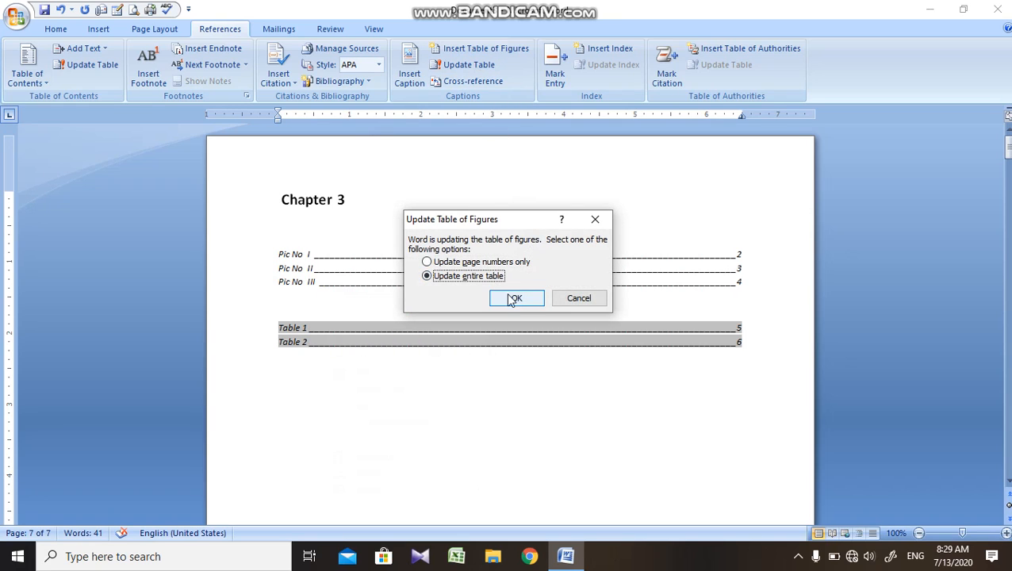
{"action": "left_click", "coordinate": [516, 297]}
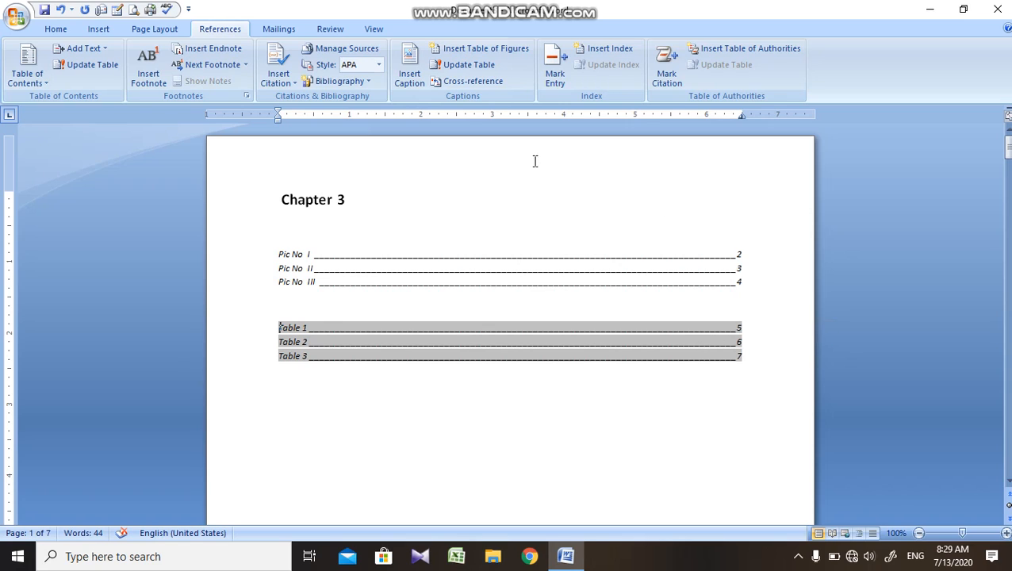
Step: Insert a hyperlinked cross-reference to the entire Table 3 caption at the start of the Table 1 entry on page 1
{"action": "left_click", "coordinate": [474, 84]}
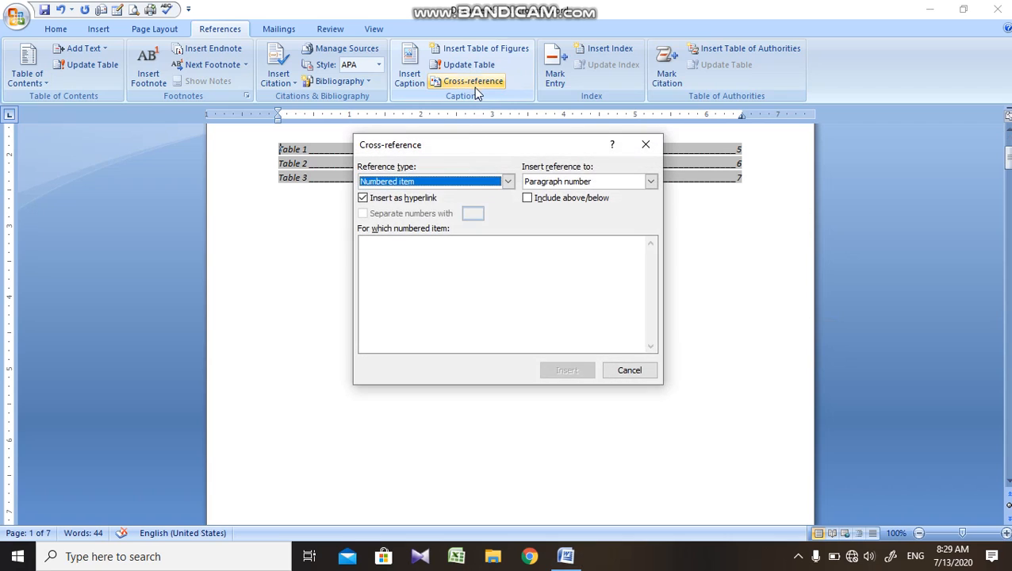
{"action": "left_click", "coordinate": [420, 183]}
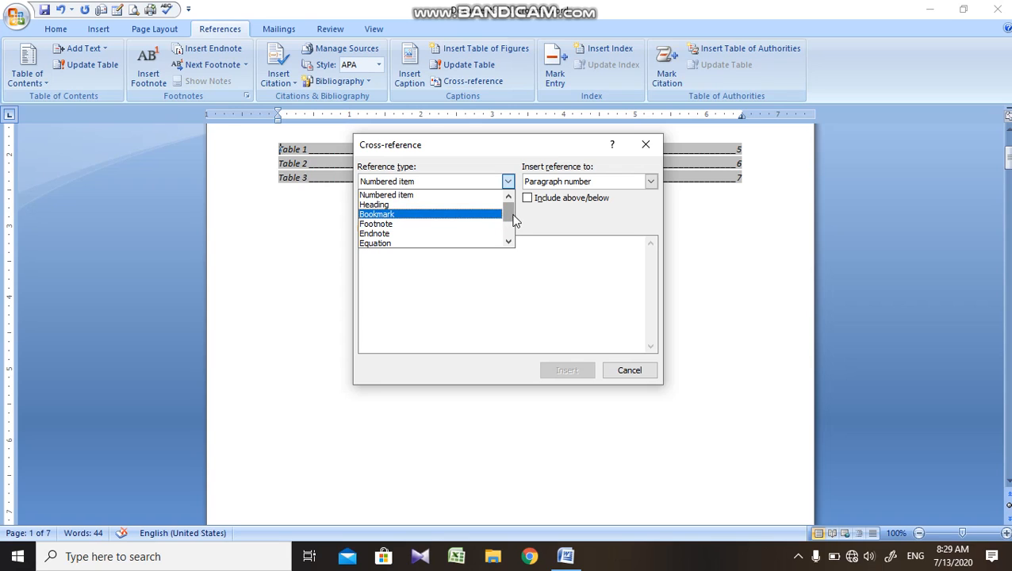
{"action": "left_click_drag", "start_coordinate": [513, 220], "coordinate": [514, 228]}
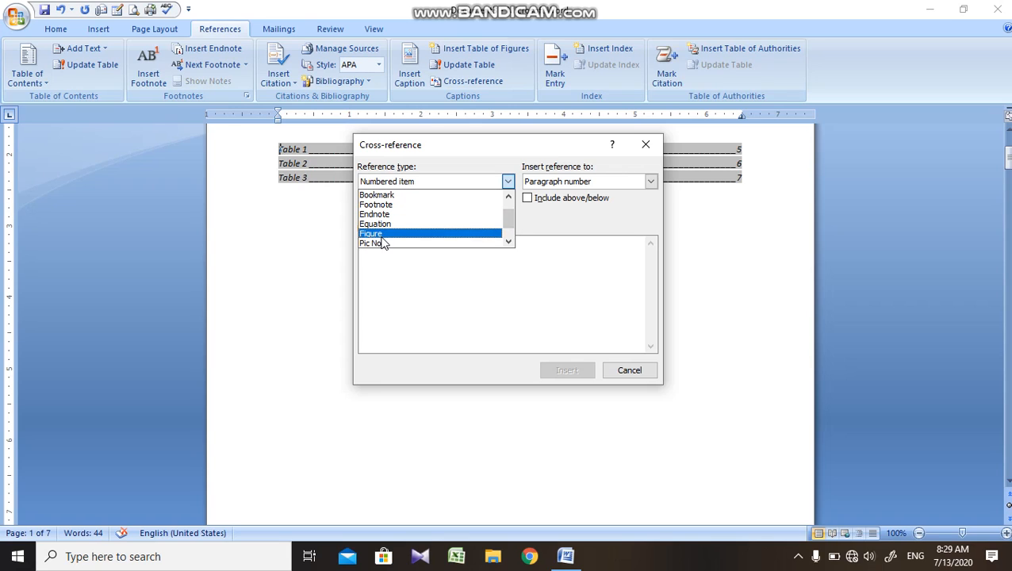
{"action": "left_click", "coordinate": [507, 231]}
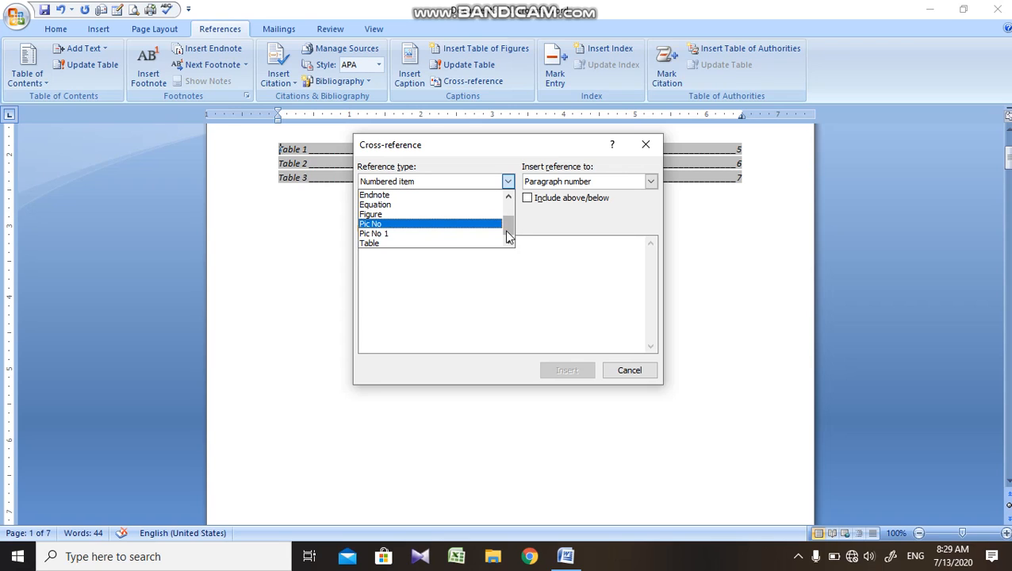
{"action": "left_click", "coordinate": [401, 244]}
{"action": "left_click", "coordinate": [389, 262]}
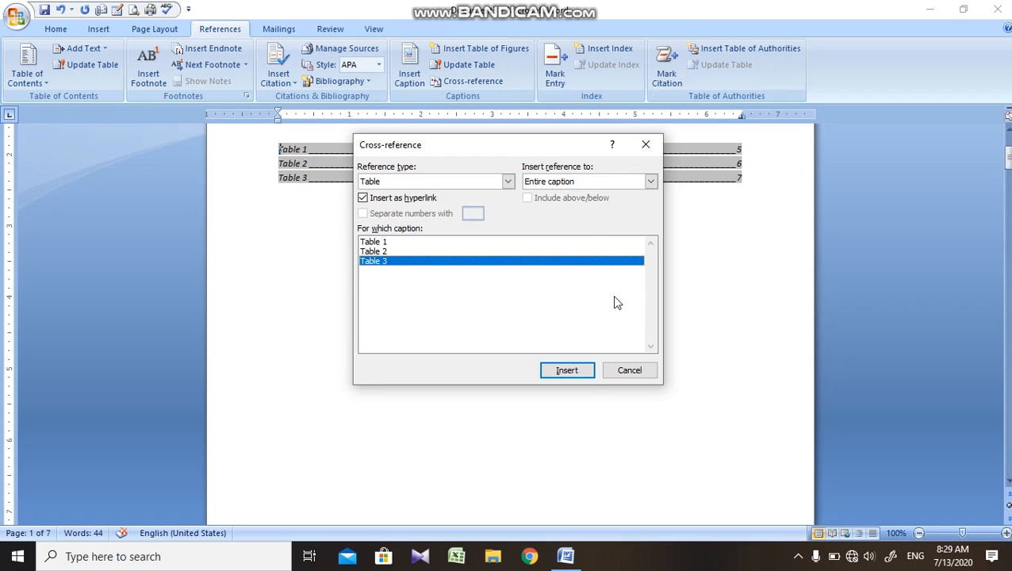
{"action": "left_click", "coordinate": [588, 373]}
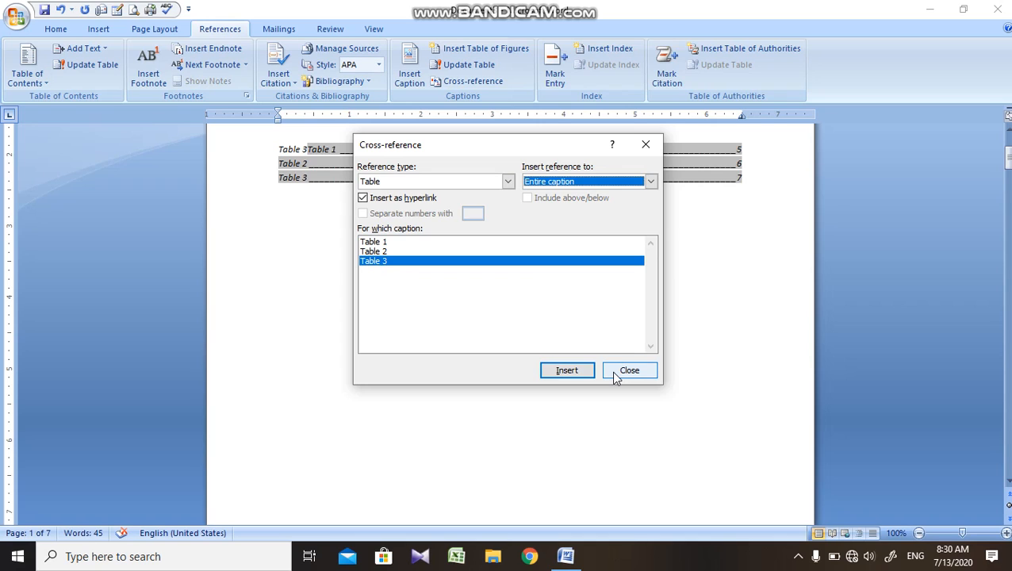
{"action": "left_click", "coordinate": [615, 373]}
Step: Follow the inserted Table 3 cross-reference to its table, and return to the lists on page 1
{"action": "left_click", "coordinate": [286, 149]}
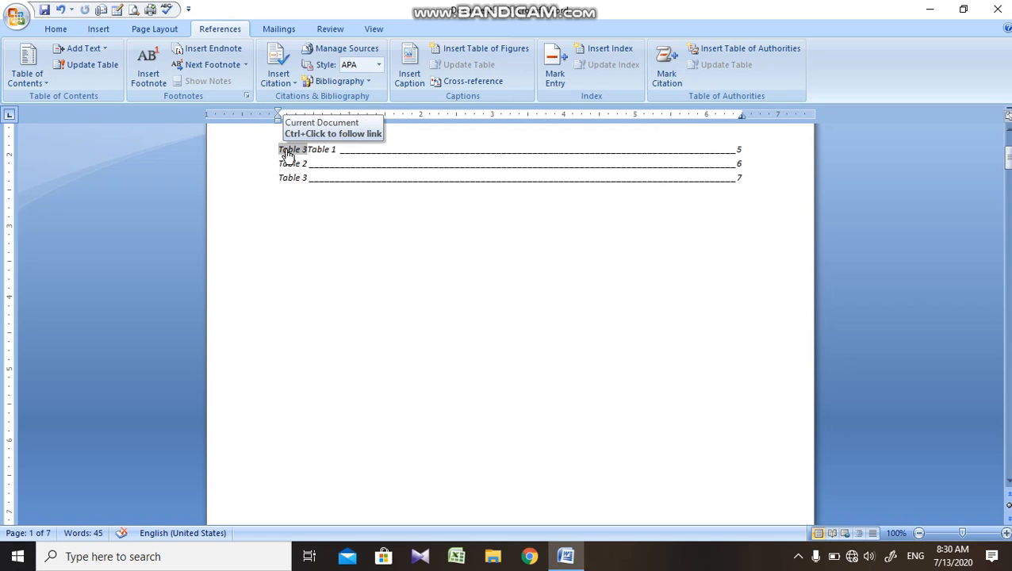
{"action": "left_click", "coordinate": [287, 155], "text": "ctrl"}
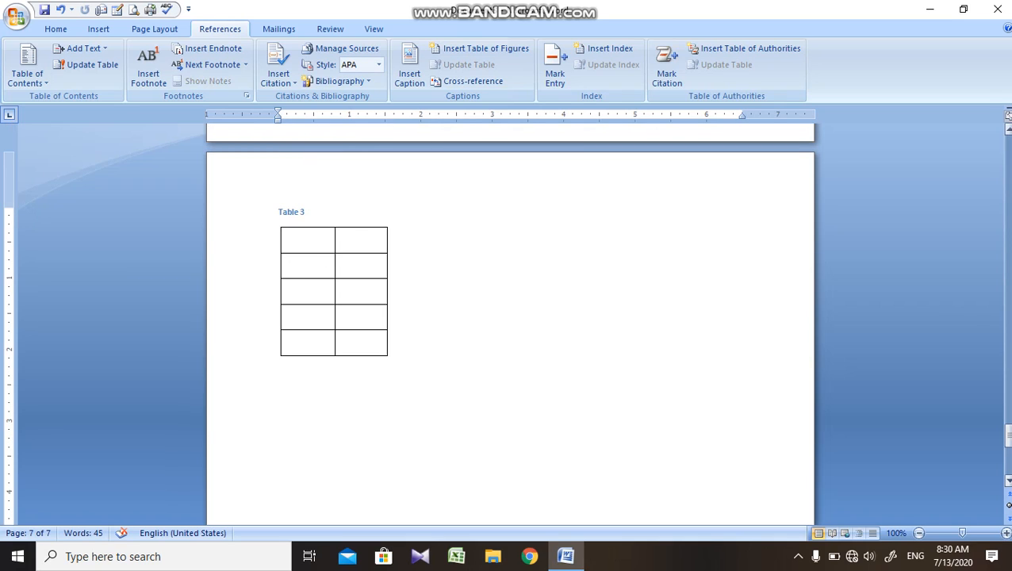
{"action": "left_click", "coordinate": [1009, 277]}
{"action": "left_click", "coordinate": [1009, 278]}
{"action": "left_click", "coordinate": [1009, 278]}
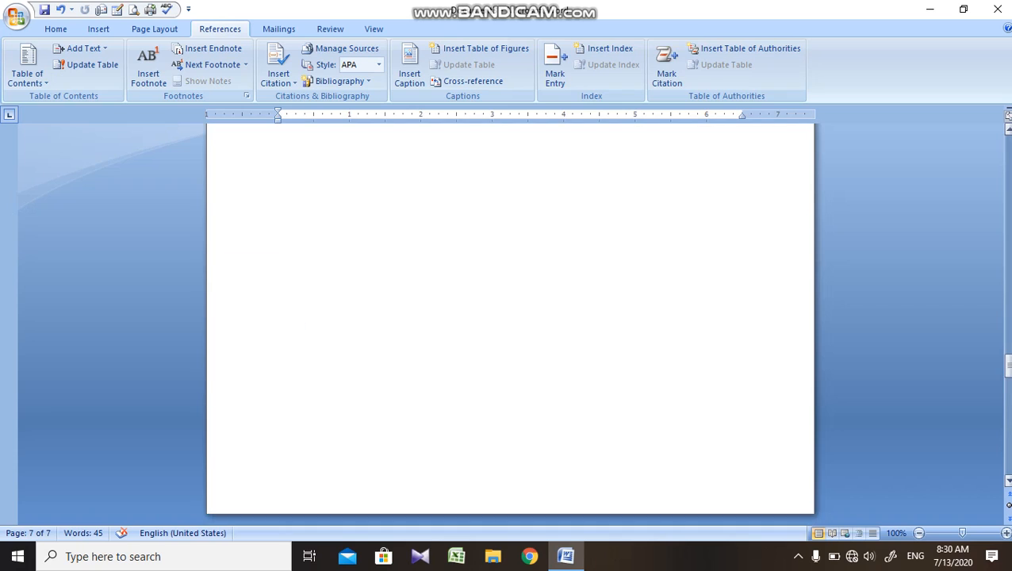
{"action": "left_click", "coordinate": [1009, 278]}
{"action": "left_click_drag", "start_coordinate": [1008, 340], "coordinate": [1008, 145]}
{"action": "left_click", "coordinate": [1008, 252]}
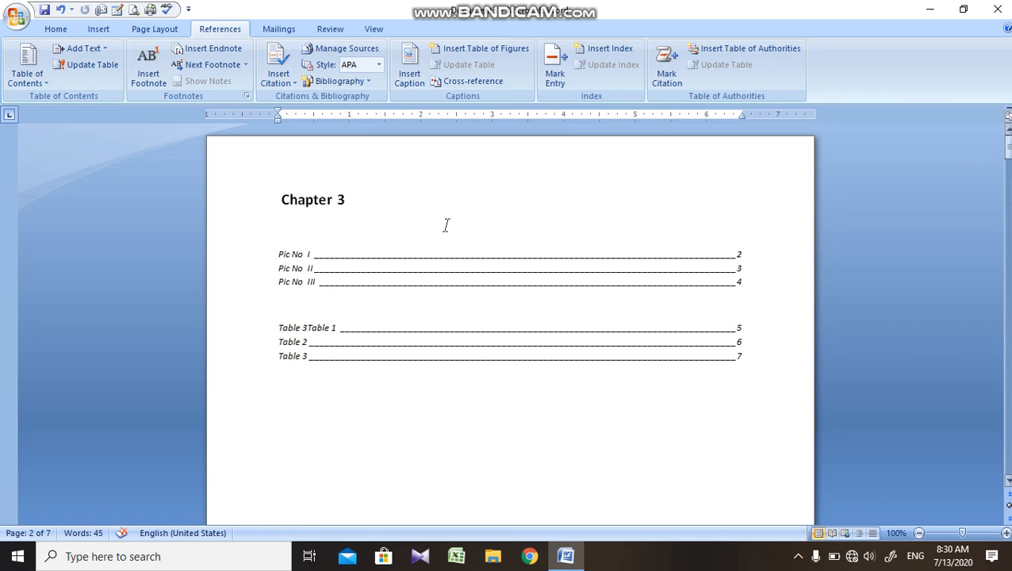
Step: Examine which parts of a table caption a cross-reference can refer to, without inserting one in the Pic No list
{"action": "left_click", "coordinate": [332, 276]}
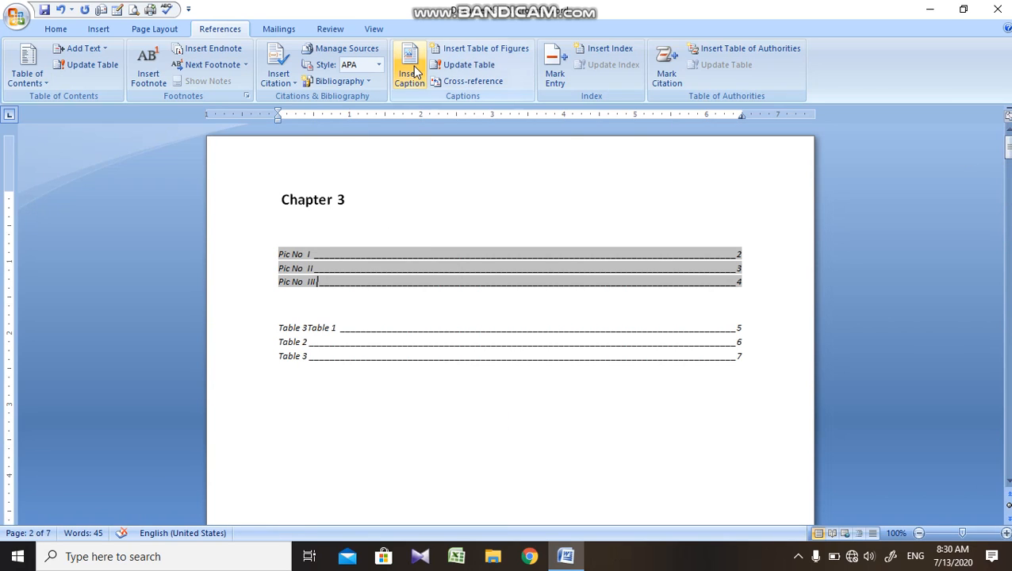
{"action": "left_click", "coordinate": [469, 81]}
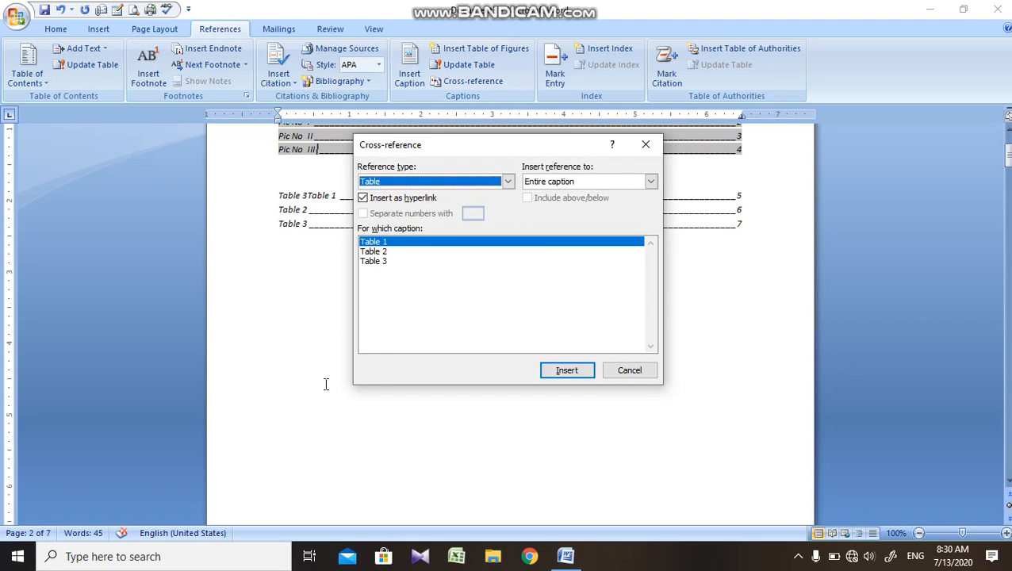
{"action": "left_click", "coordinate": [600, 181]}
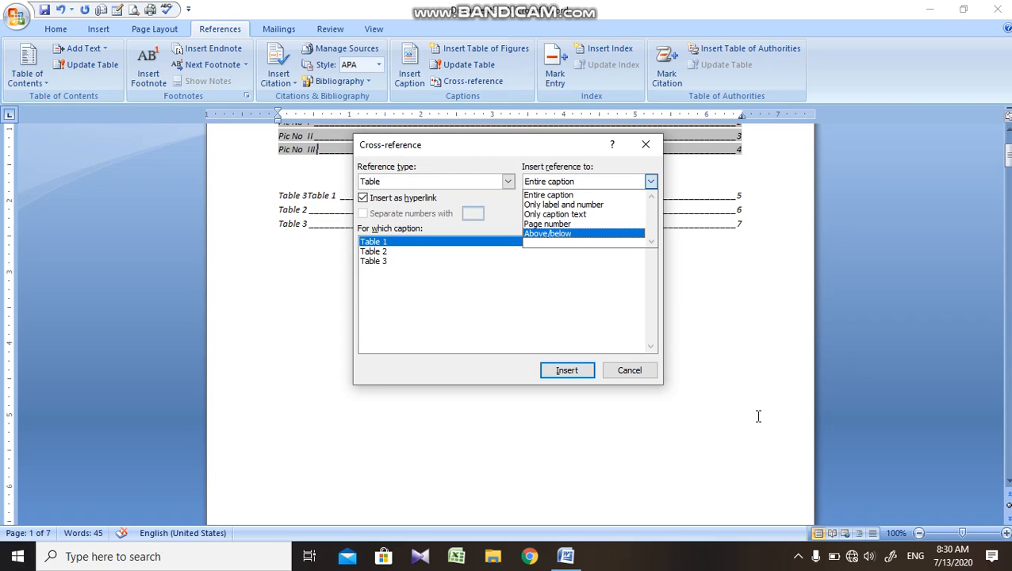
{"action": "left_click", "coordinate": [635, 370]}
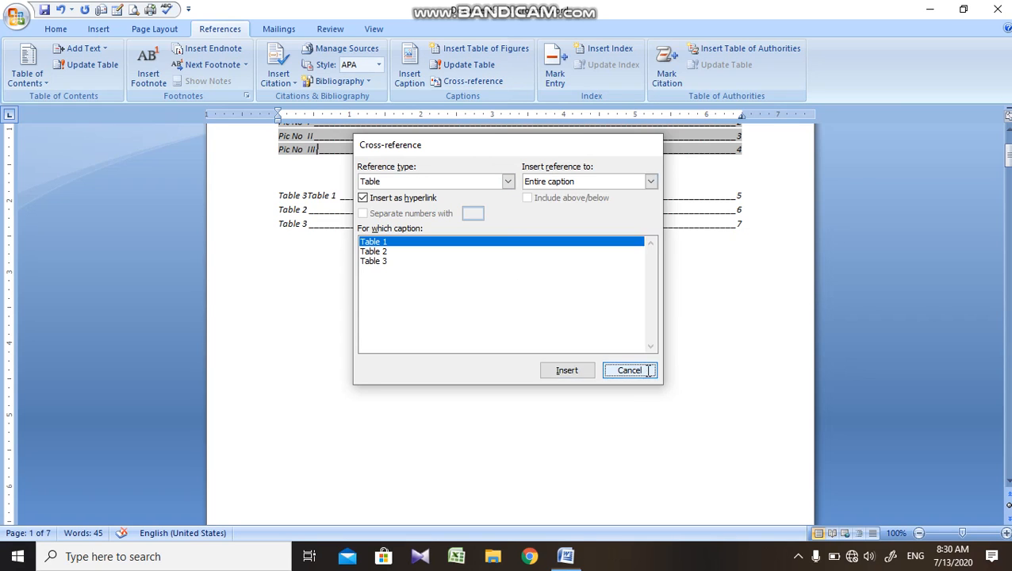
{"action": "left_click", "coordinate": [635, 371]}
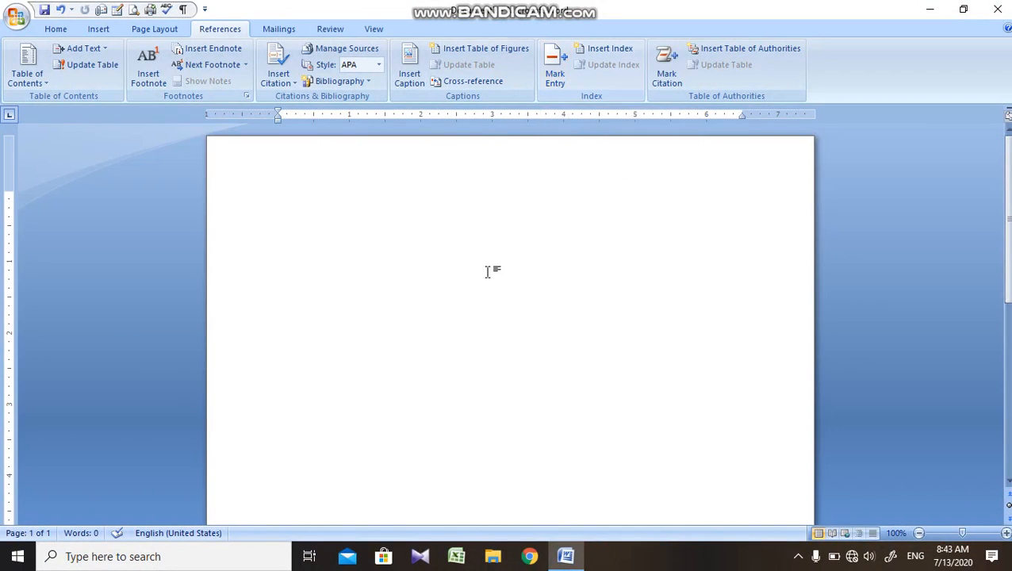
Step: Write the words Apple, Ball, Cat, Dog, Egg and Fish on separate lines in the blank document
{"action": "key", "text": "alt+shift+x"}
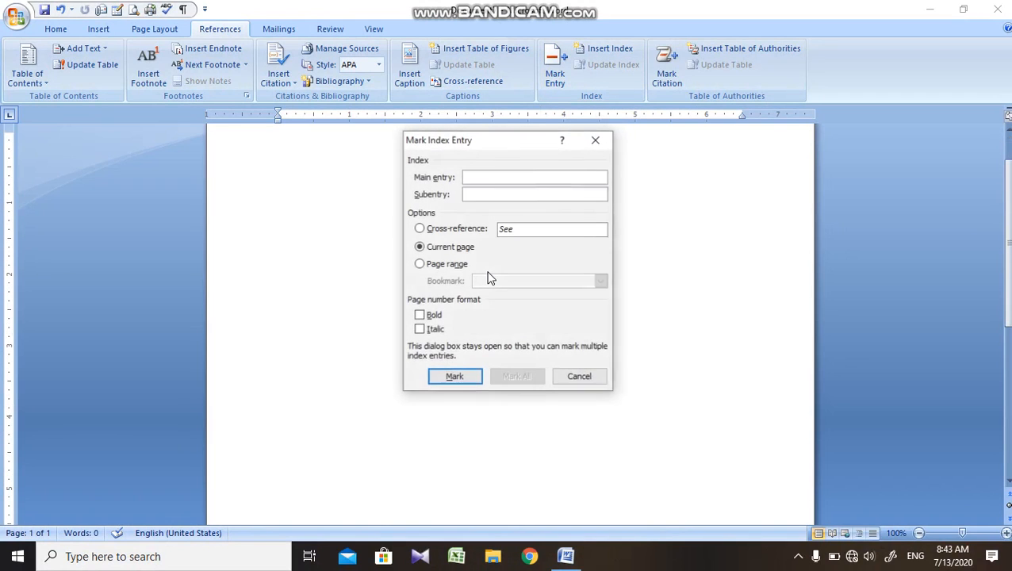
{"action": "left_click", "coordinate": [596, 140]}
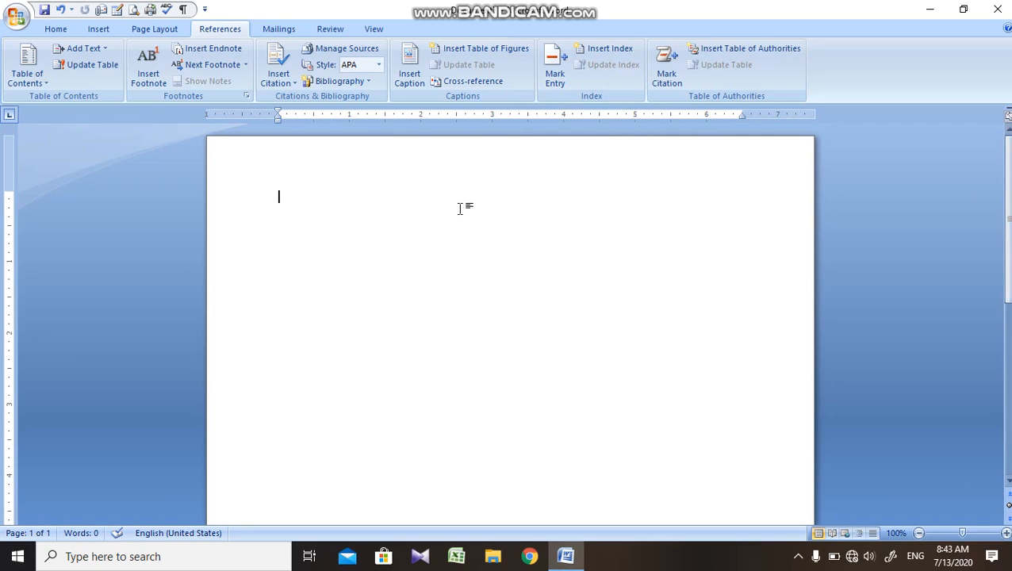
{"action": "type", "text": "Apple"}
{"action": "key", "text": "Return"}
{"action": "type", "text": "Ball"}
{"action": "key", "text": "Return"}
{"action": "type", "text": "Ca"}
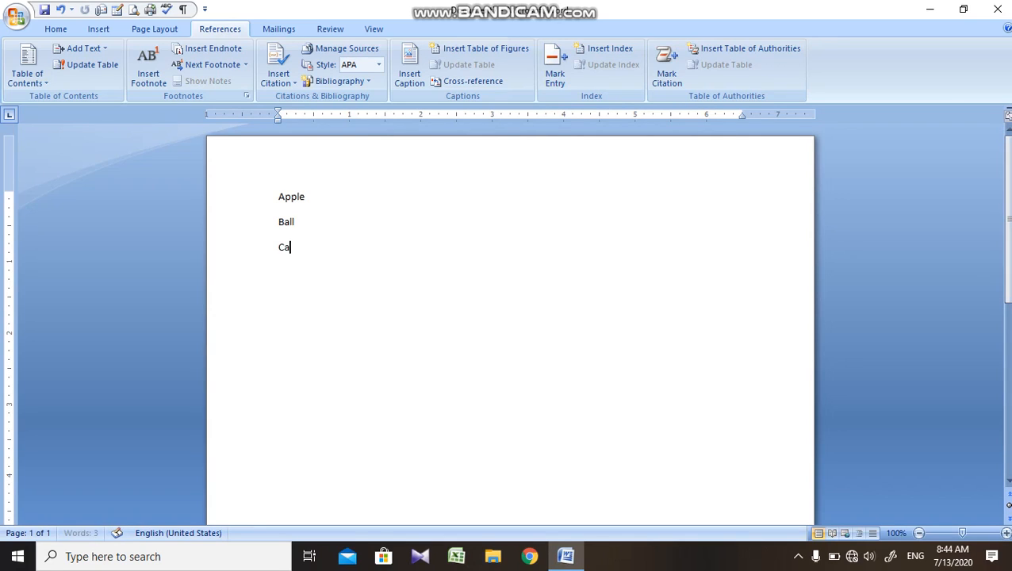
{"action": "type", "text": "t"}
{"action": "key", "text": "Return"}
{"action": "type", "text": "Dog"}
{"action": "key", "text": "Return"}
{"action": "type", "text": "Eg"}
{"action": "type", "text": "Fif"}
{"action": "type", "text": "h"}
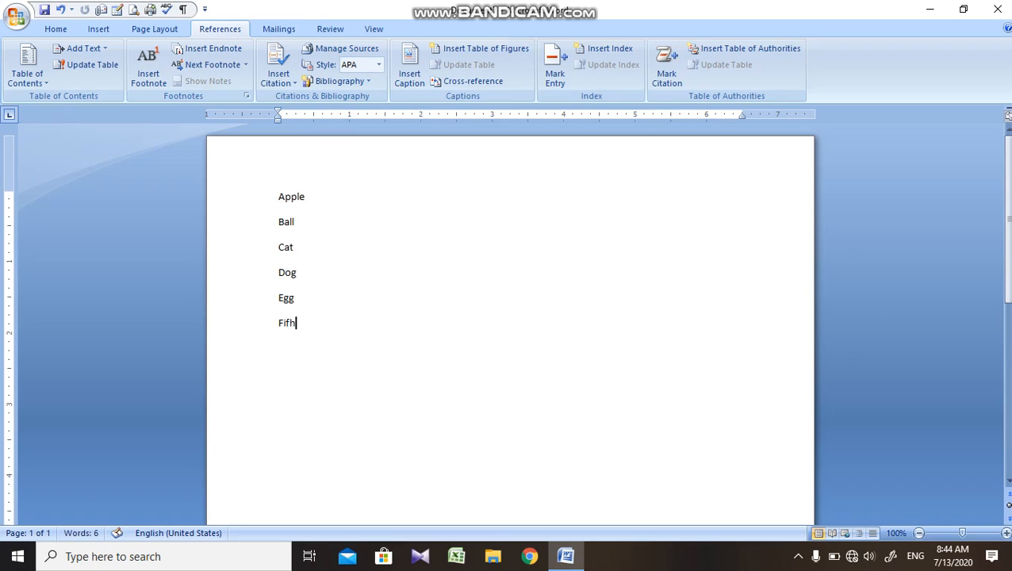
{"action": "key", "text": "BackSpace"}
{"action": "key", "text": "BackSpace"}
{"action": "key", "text": "BackSpace"}
{"action": "type", "text": "ish"}
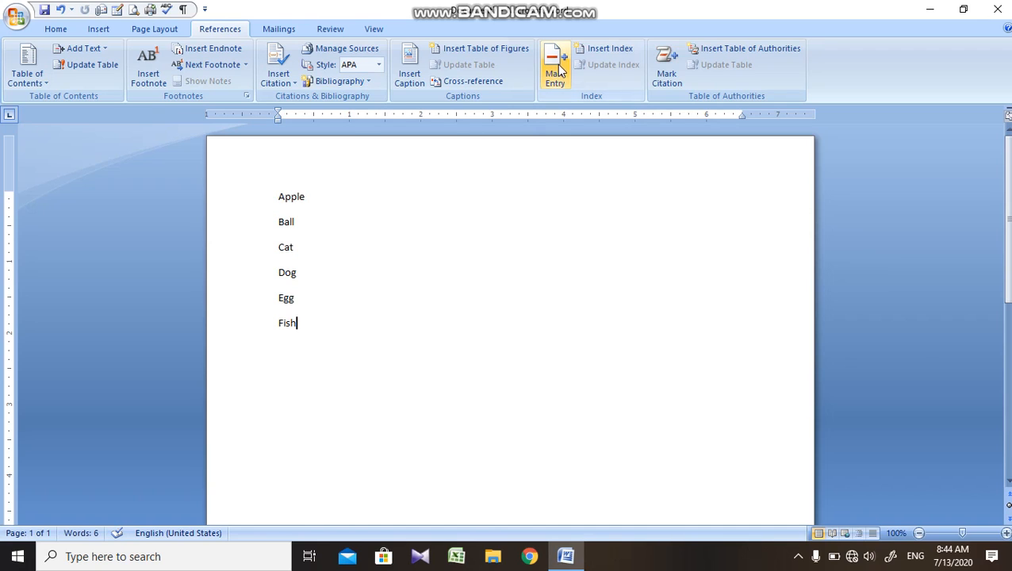
Step: Mark the word Apple as a main index entry with the Cross-reference option and its reference text emptied
{"action": "left_click", "coordinate": [250, 208]}
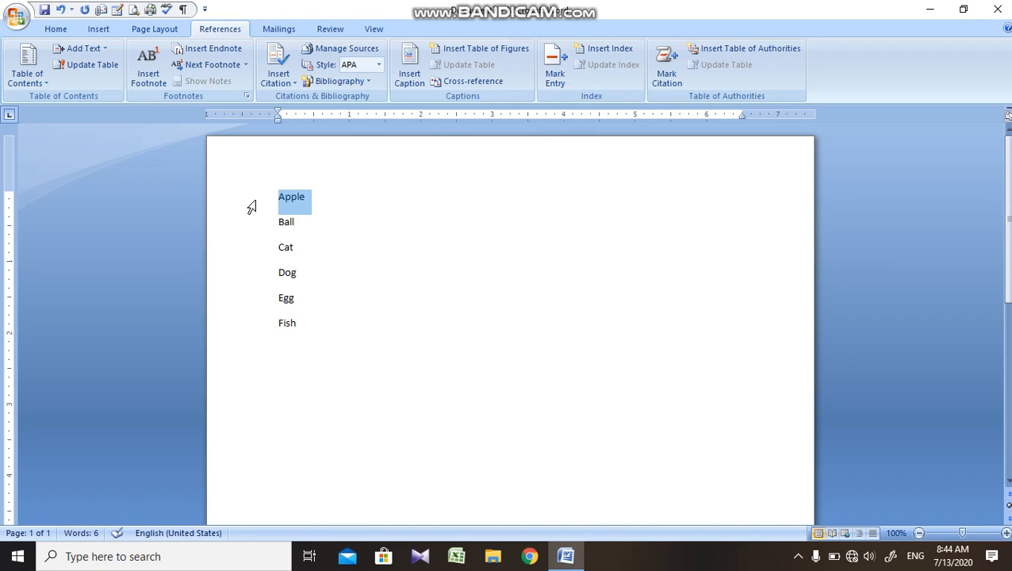
{"action": "left_click", "coordinate": [558, 75]}
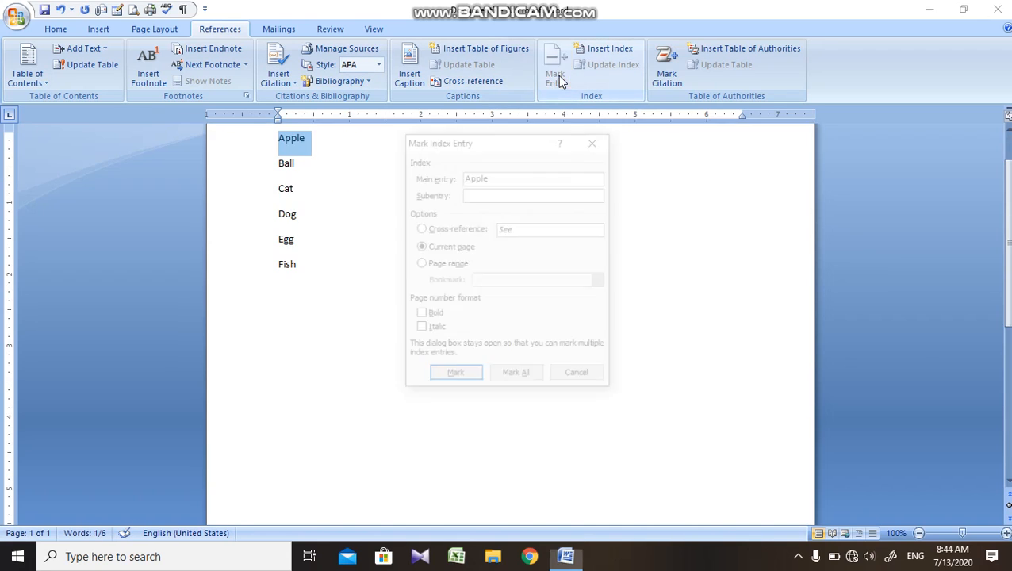
{"action": "left_click", "coordinate": [449, 230]}
{"action": "left_click", "coordinate": [520, 231]}
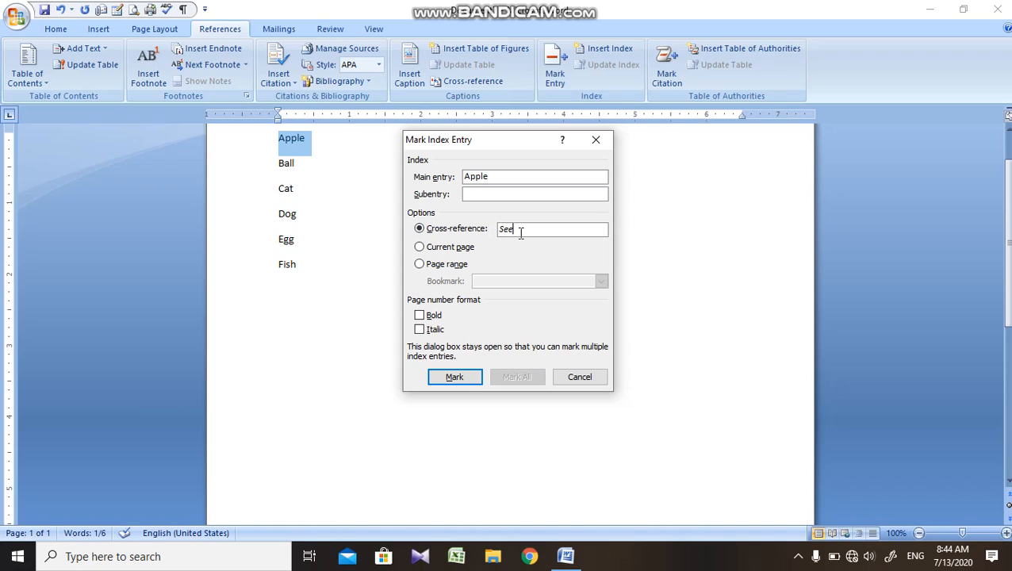
{"action": "key", "text": "BackSpace"}
{"action": "key", "text": "BackSpace"}
{"action": "left_click", "coordinate": [454, 378]}
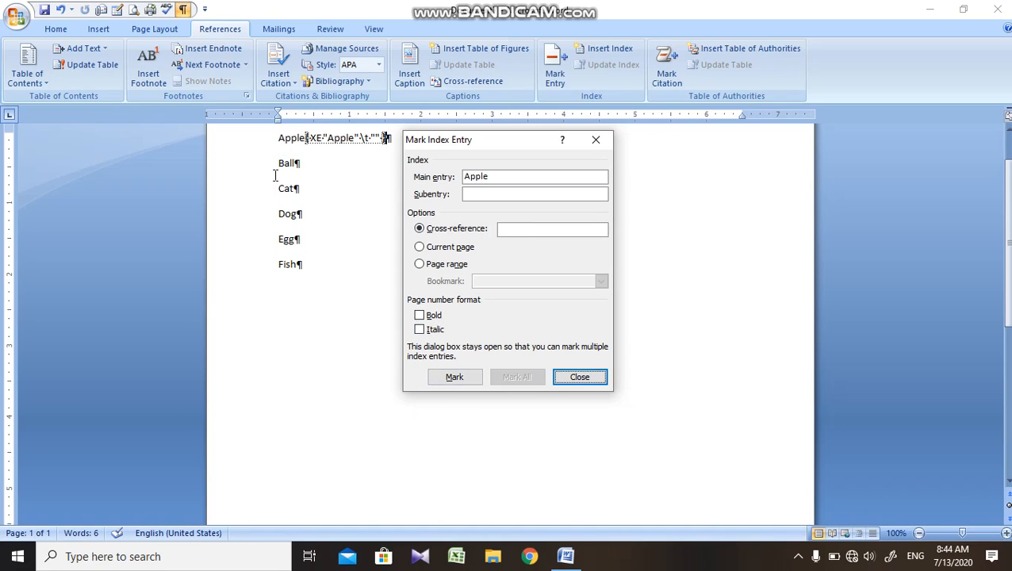
Step: Mark the word Ball as a main index entry with the Cross-reference option and its reference text emptied
{"action": "left_click", "coordinate": [256, 201]}
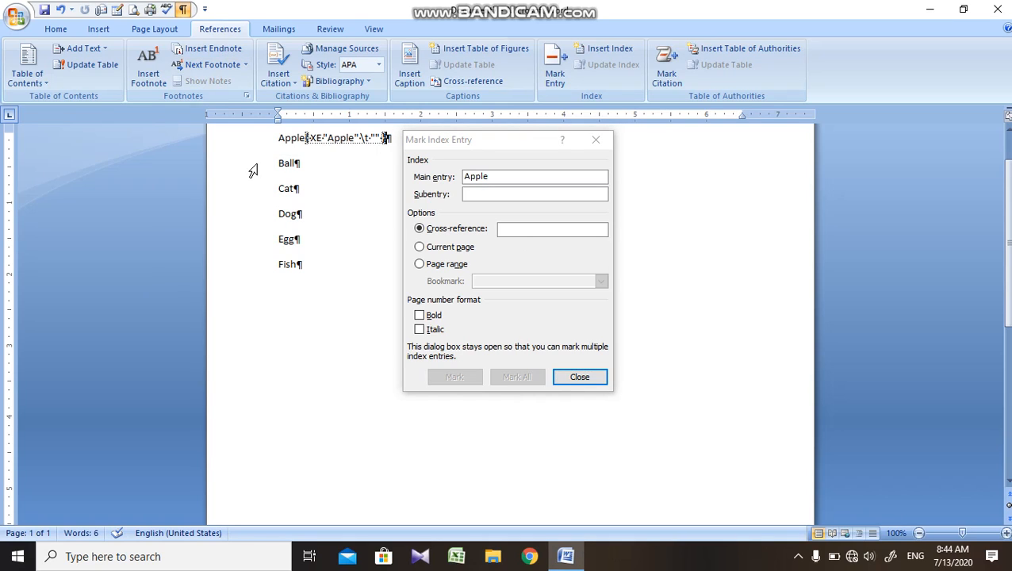
{"action": "left_click", "coordinate": [252, 172]}
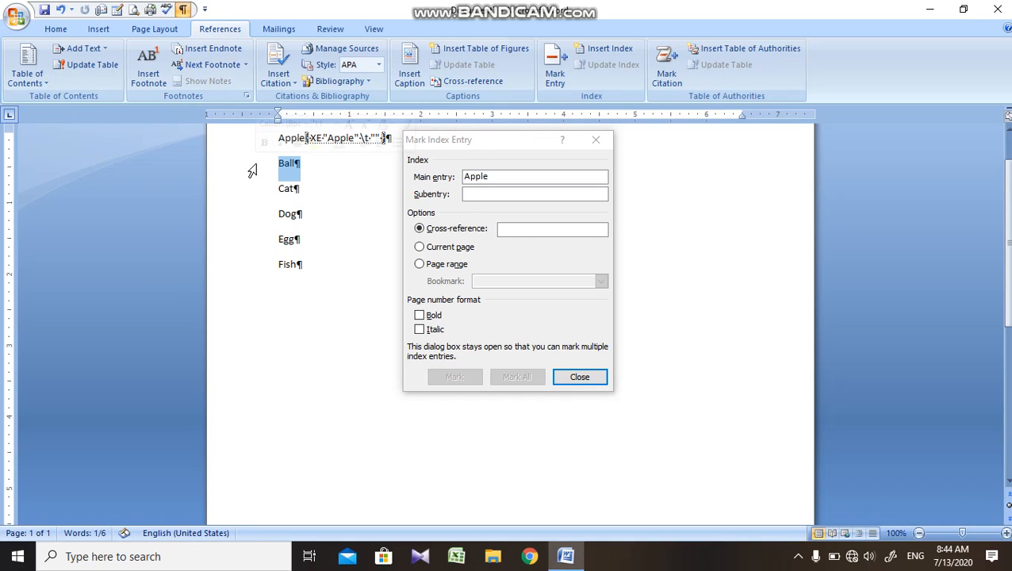
{"action": "left_click", "coordinate": [482, 230]}
{"action": "left_click", "coordinate": [483, 229]}
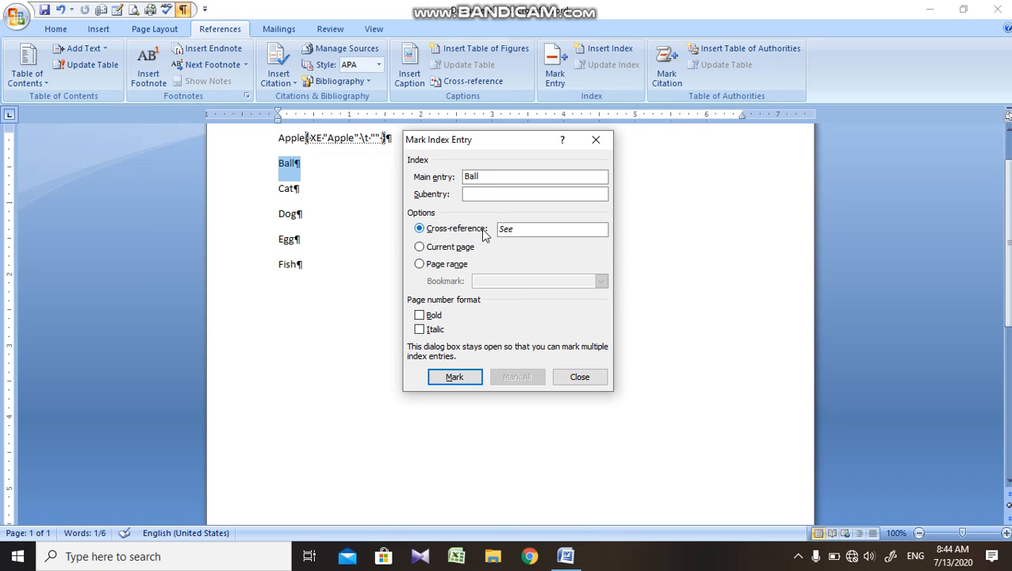
{"action": "left_click", "coordinate": [435, 376]}
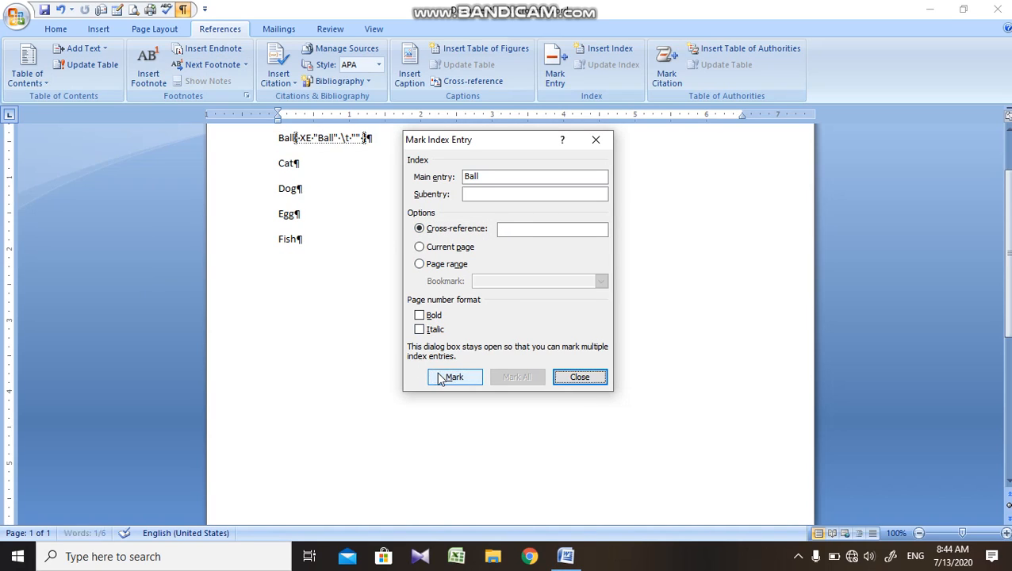
Step: Mark the word Cat as a main index entry with the Cross-reference option and its reference text emptied
{"action": "left_click", "coordinate": [264, 165]}
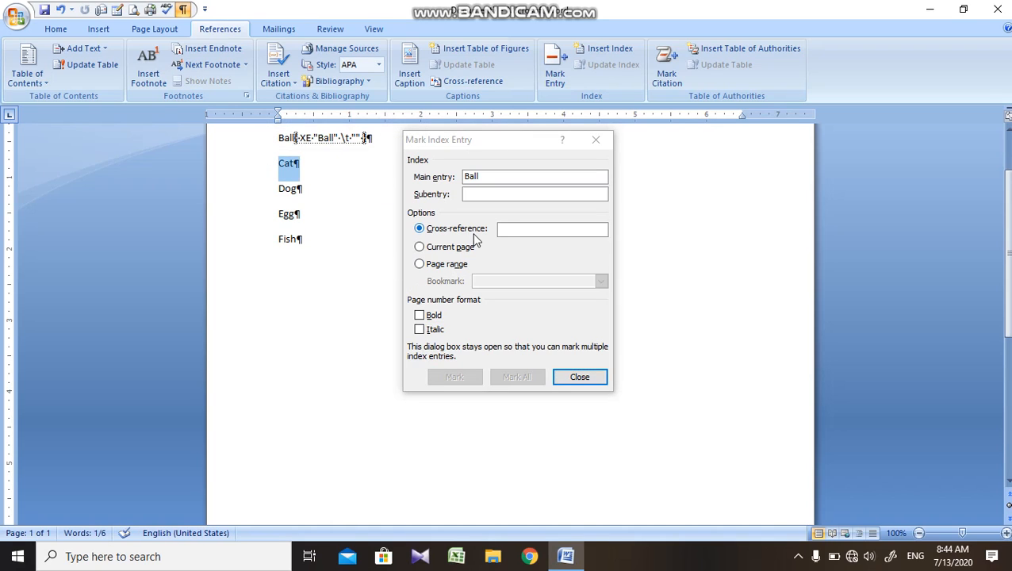
{"action": "left_click", "coordinate": [419, 229]}
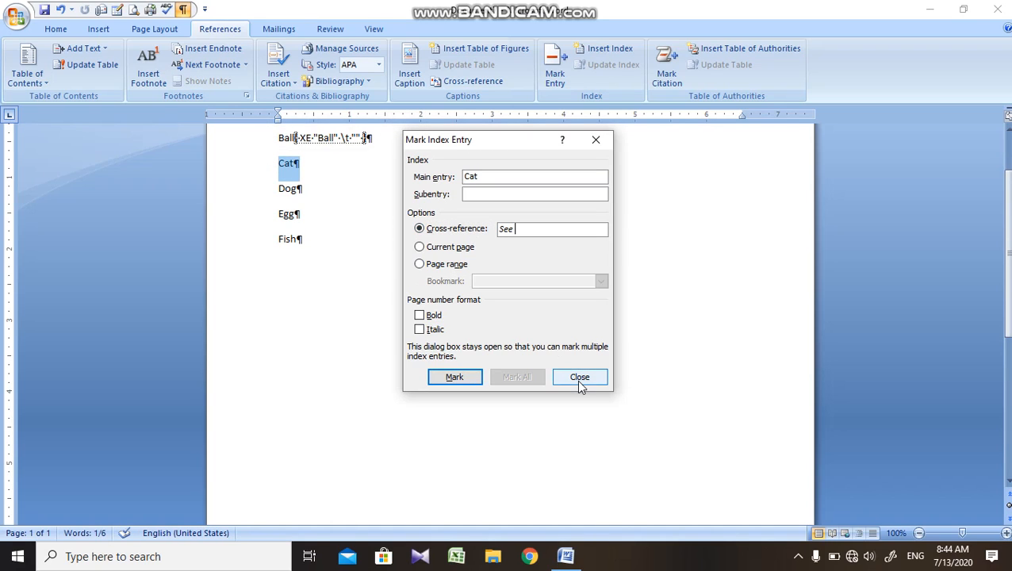
{"action": "key", "text": "BackSpace"}
{"action": "key", "text": "BackSpace"}
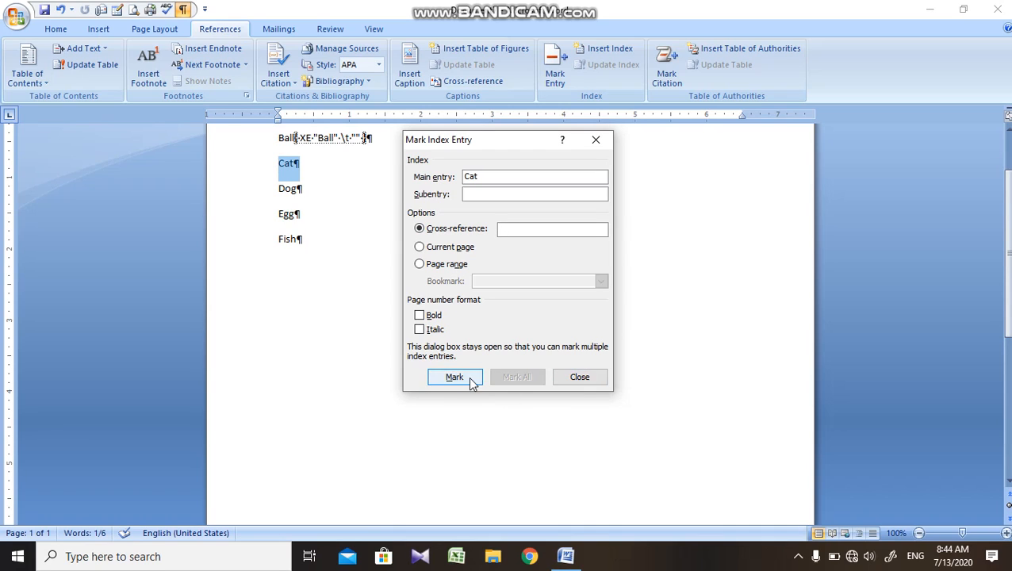
{"action": "left_click", "coordinate": [449, 378]}
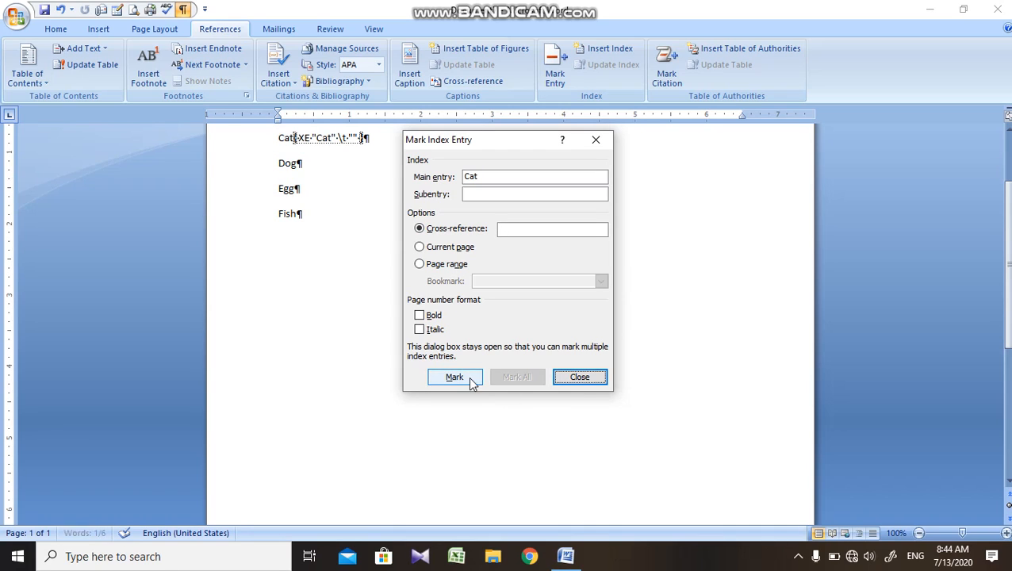
Step: Mark the word Dog as a cross-reference index entry, once with the text See and again with the reference text emptied
{"action": "left_click", "coordinate": [265, 178]}
{"action": "left_click", "coordinate": [470, 227]}
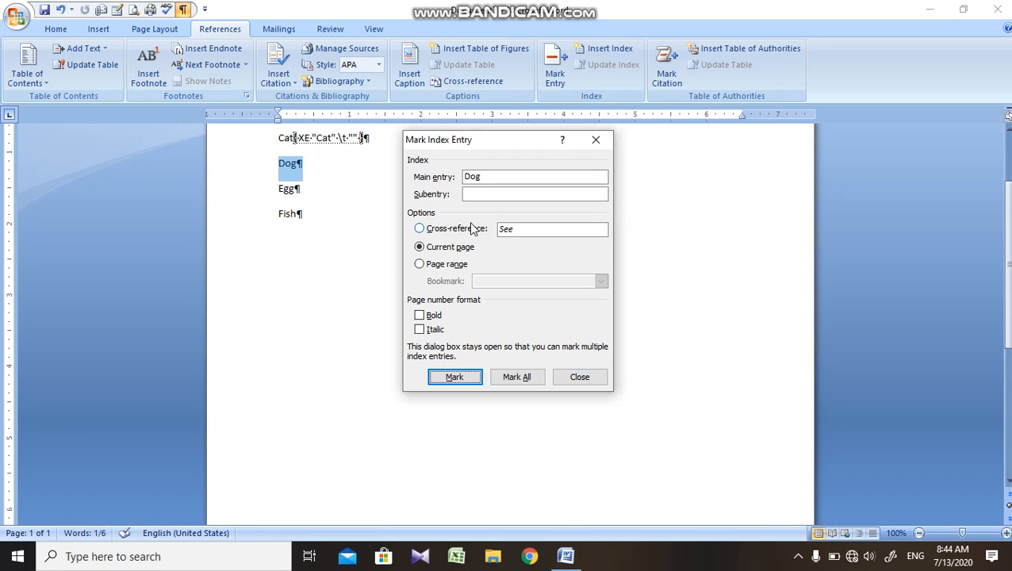
{"action": "left_click", "coordinate": [474, 229]}
{"action": "key", "text": "Return"}
{"action": "left_click", "coordinate": [516, 229]}
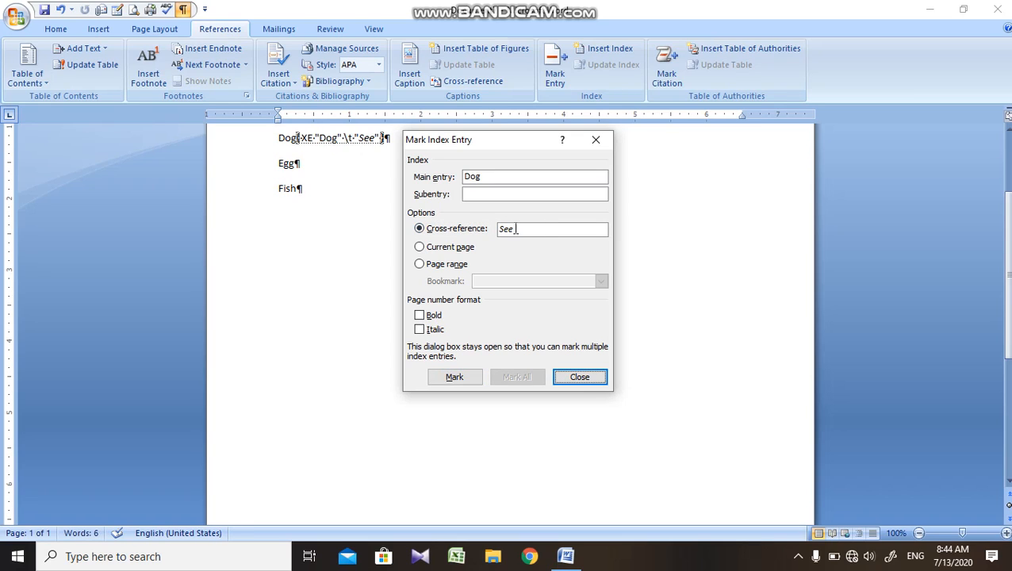
{"action": "left_click", "coordinate": [520, 229]}
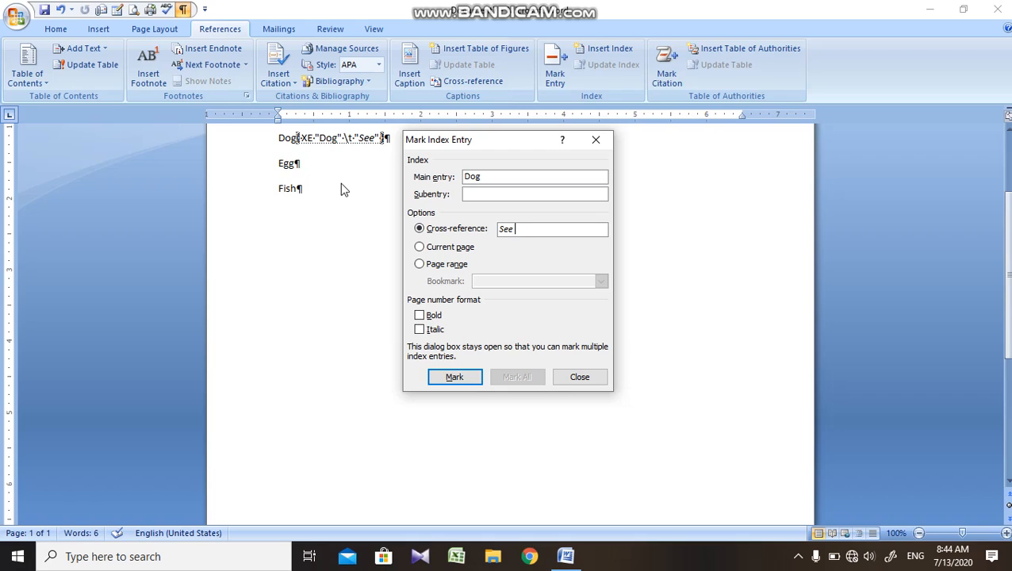
{"action": "key", "text": "BackSpace"}
{"action": "key", "text": "BackSpace"}
{"action": "key", "text": "BackSpace"}
{"action": "left_click", "coordinate": [439, 380]}
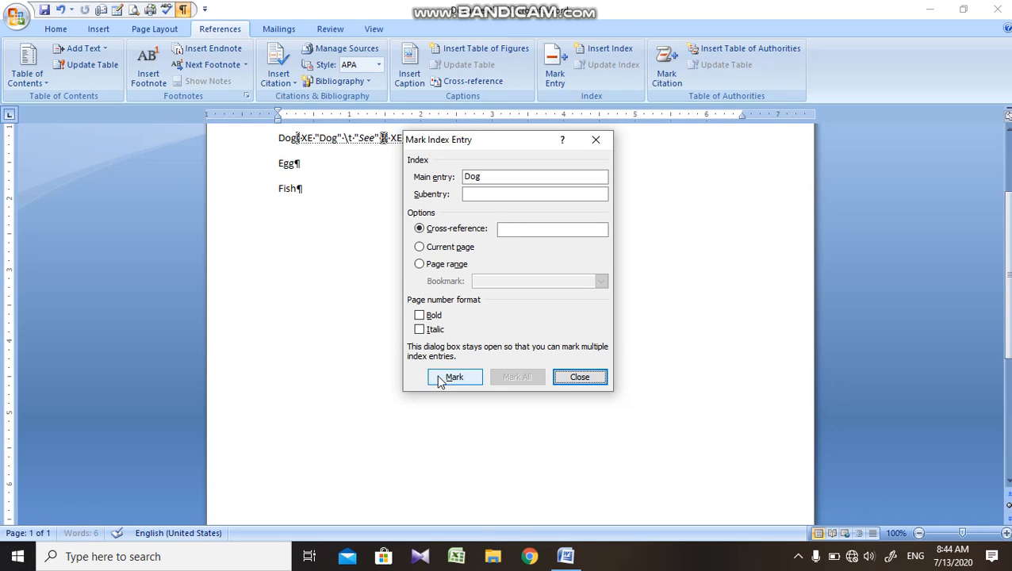
Step: Mark the word Egg as a main index entry with the Cross-reference option and its reference text emptied
{"action": "triple_click", "coordinate": [270, 164]}
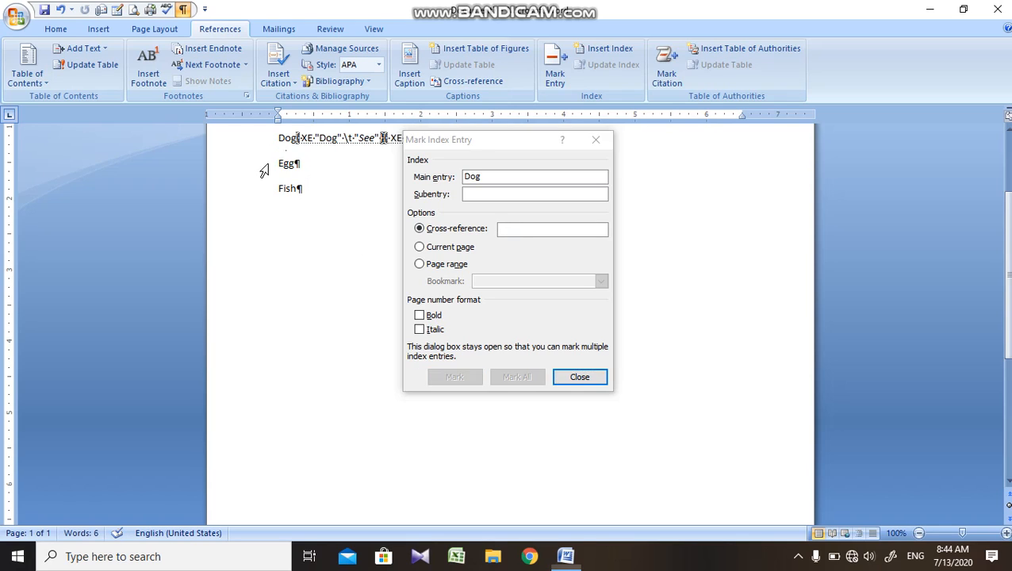
{"action": "left_click", "coordinate": [453, 228]}
{"action": "left_click", "coordinate": [452, 228]}
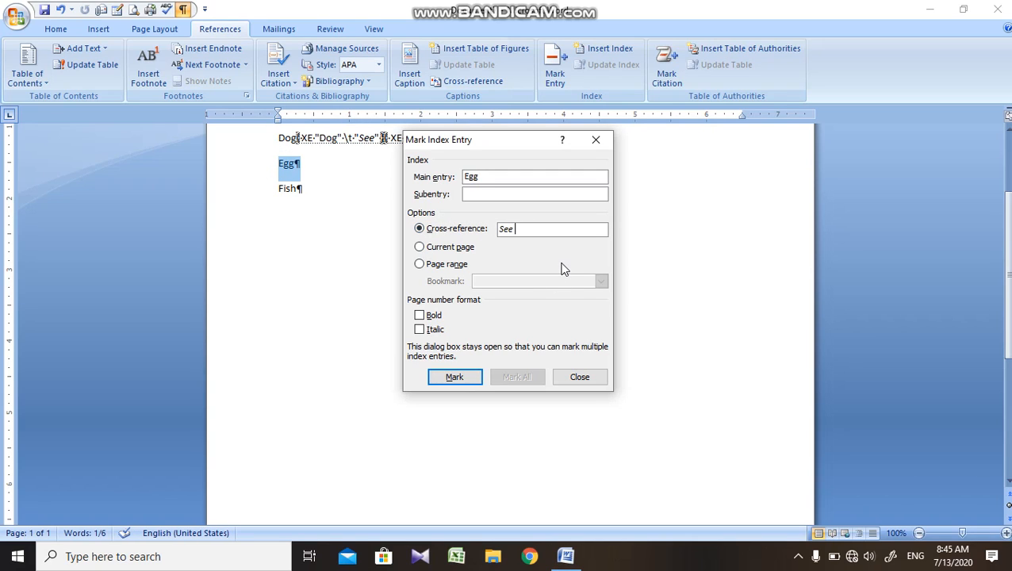
{"action": "key", "text": "BackSpace"}
{"action": "key", "text": "BackSpace"}
{"action": "left_click", "coordinate": [454, 377]}
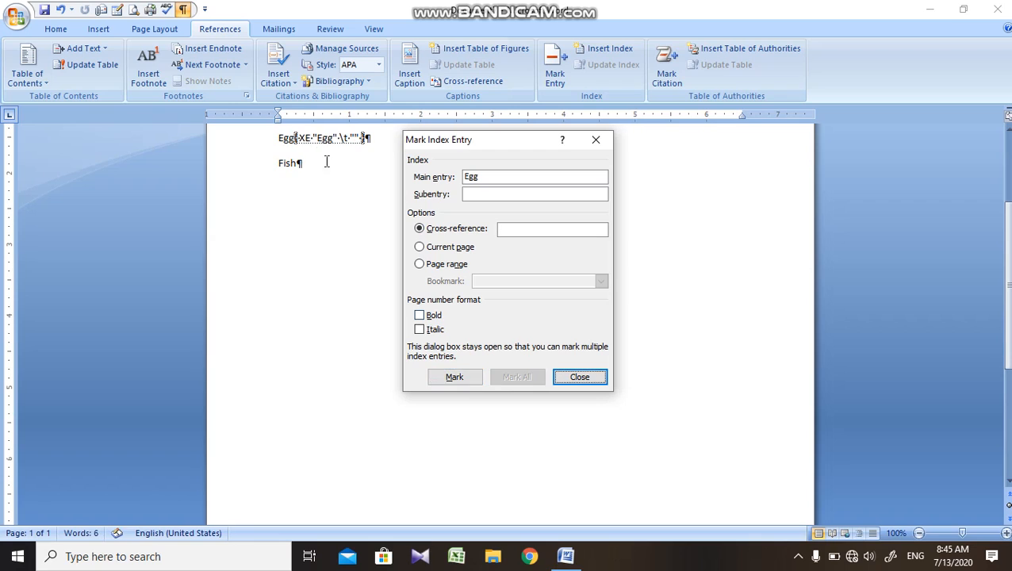
Step: Mark the word Fish as a cross-reference index entry with emptied reference text, and hide the document's formatting marks
{"action": "left_click", "coordinate": [265, 166]}
{"action": "left_click", "coordinate": [522, 254]}
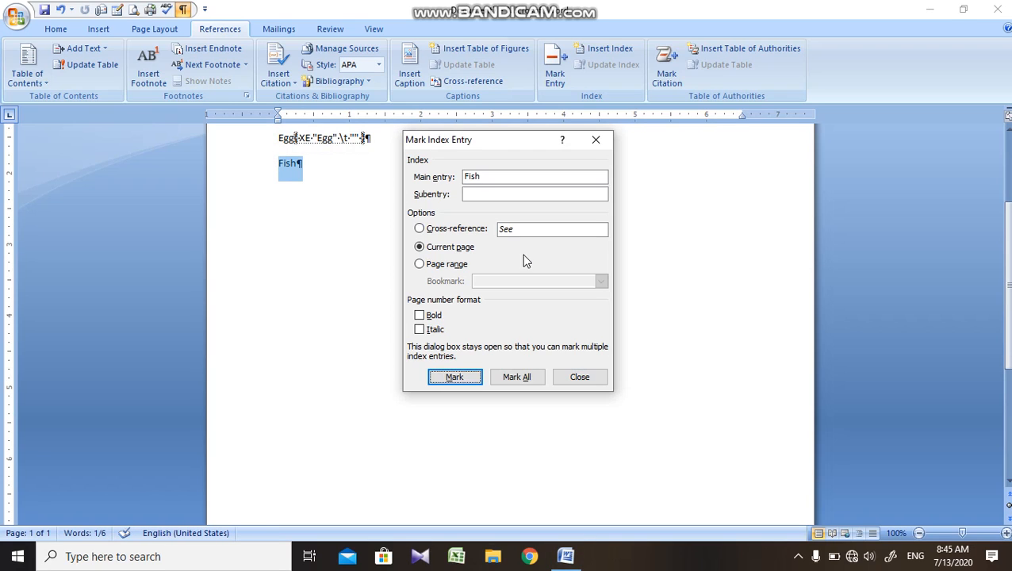
{"action": "left_click", "coordinate": [474, 230]}
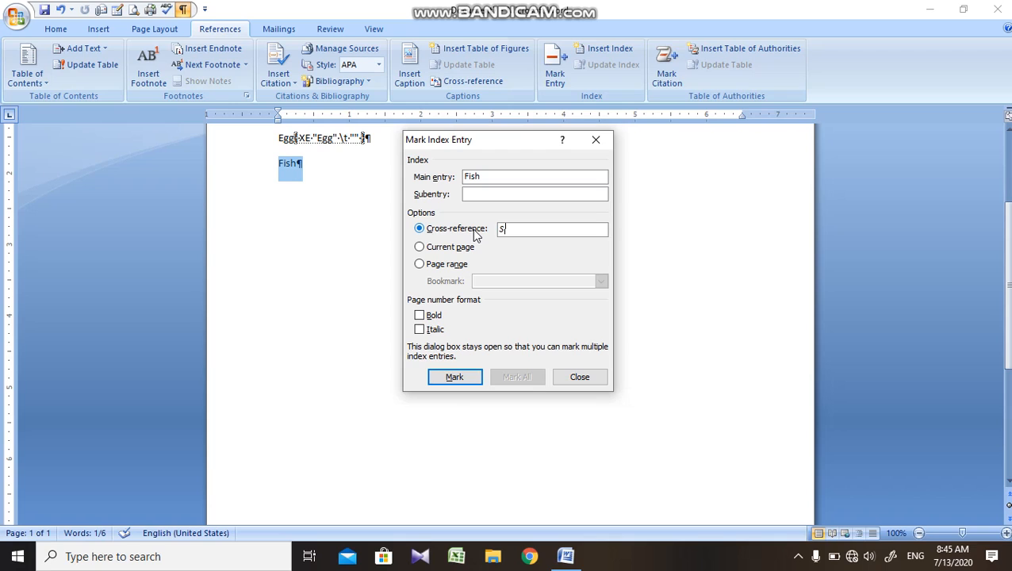
{"action": "key", "text": "BackSpace"}
{"action": "left_click", "coordinate": [454, 377]}
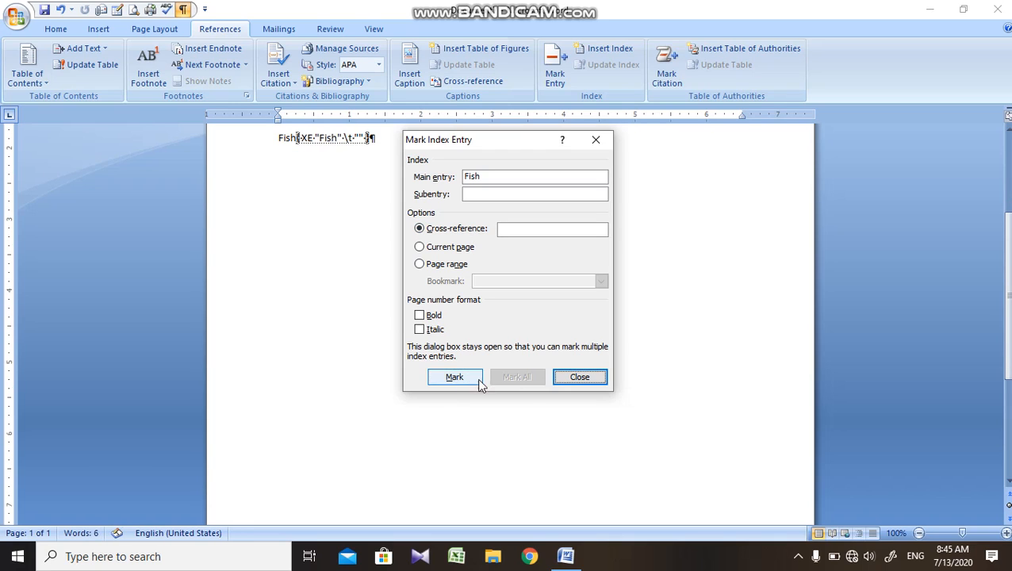
{"action": "left_click", "coordinate": [580, 377]}
{"action": "scroll", "coordinate": [1005, 254], "scroll_direction": "up", "scroll_amount": 3}
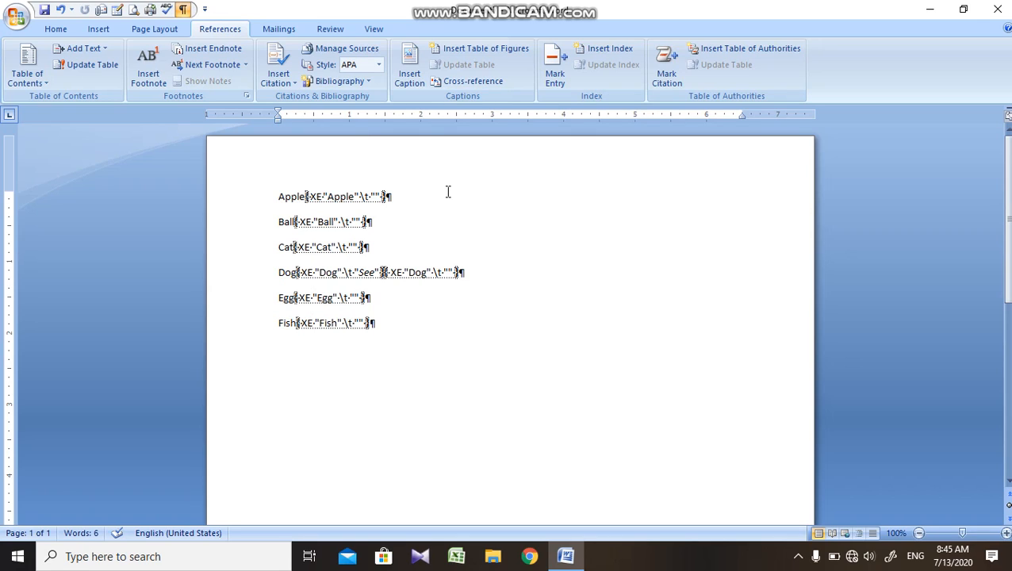
{"action": "key", "text": "ctrl+shift+8"}
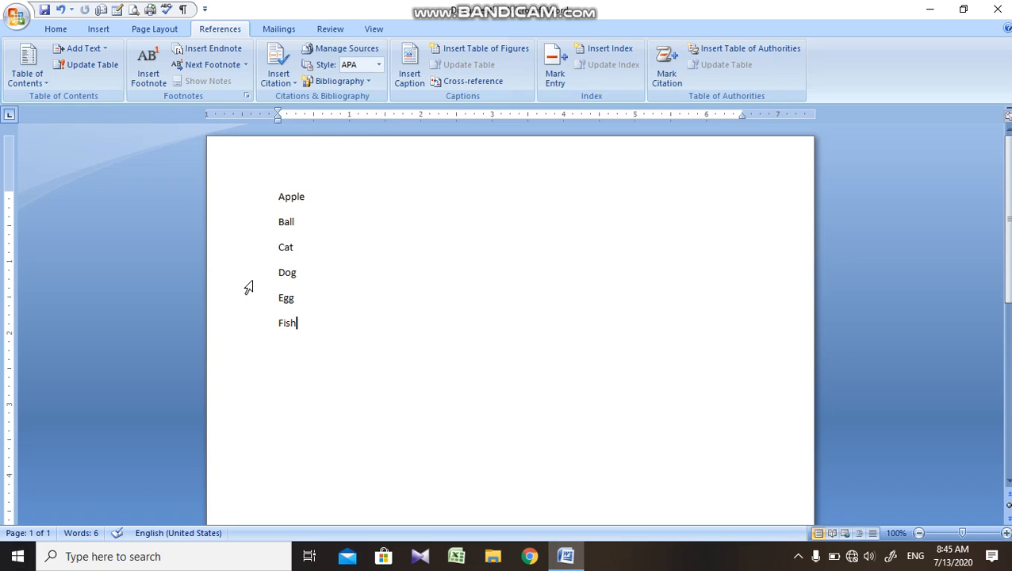
Step: Remove the Show All command from the Quick Access Toolbar and add it back from the popular commands
{"action": "right_click", "coordinate": [570, 26]}
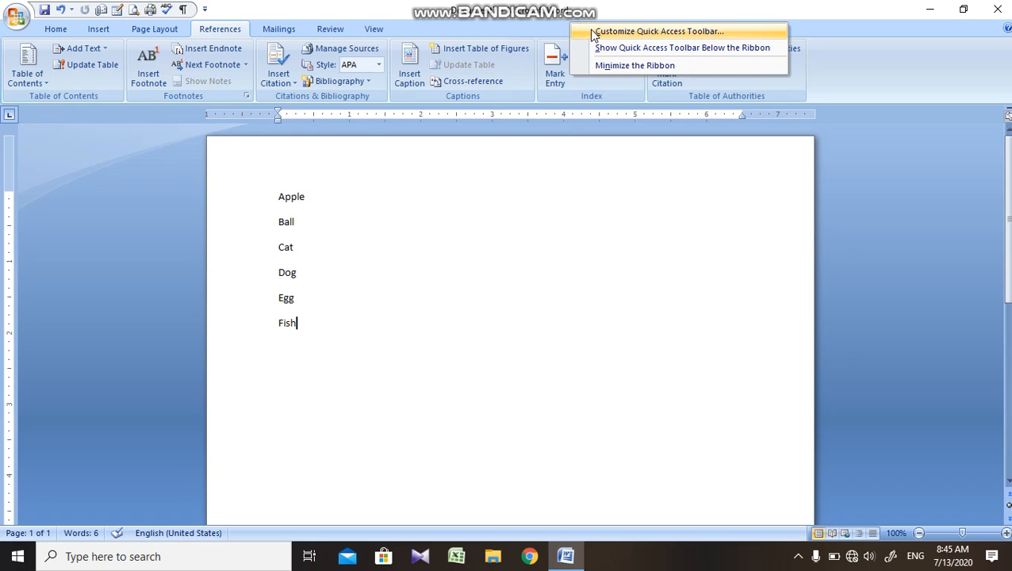
{"action": "left_click", "coordinate": [593, 33]}
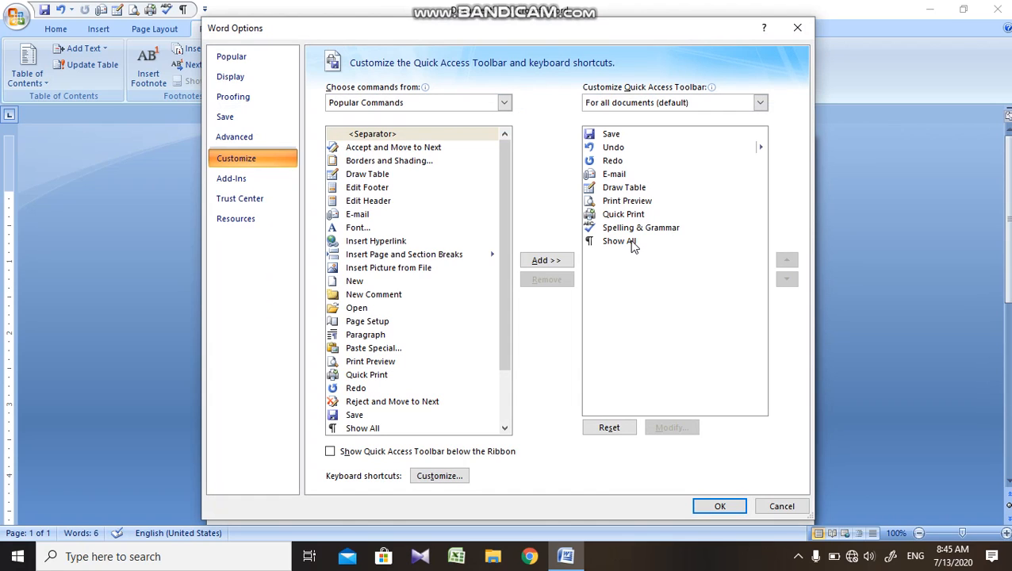
{"action": "left_click", "coordinate": [633, 242]}
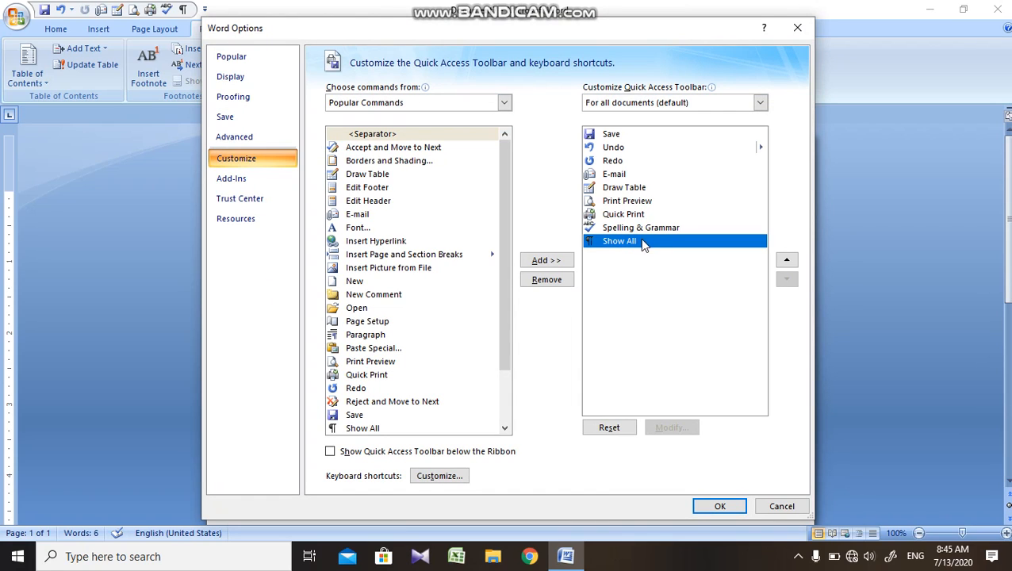
{"action": "left_click", "coordinate": [547, 280]}
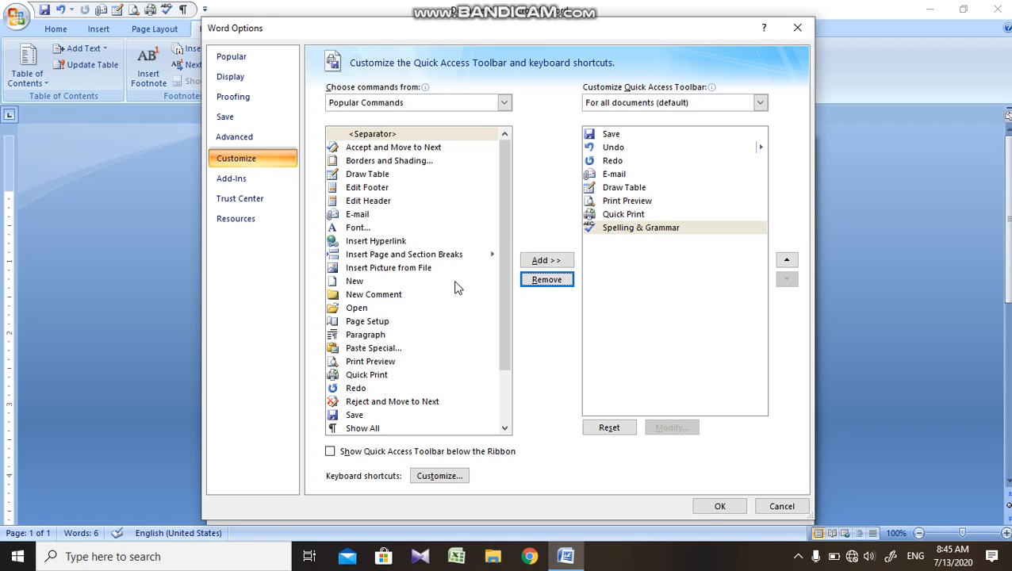
{"action": "left_click", "coordinate": [456, 283]}
{"action": "left_click", "coordinate": [432, 428]}
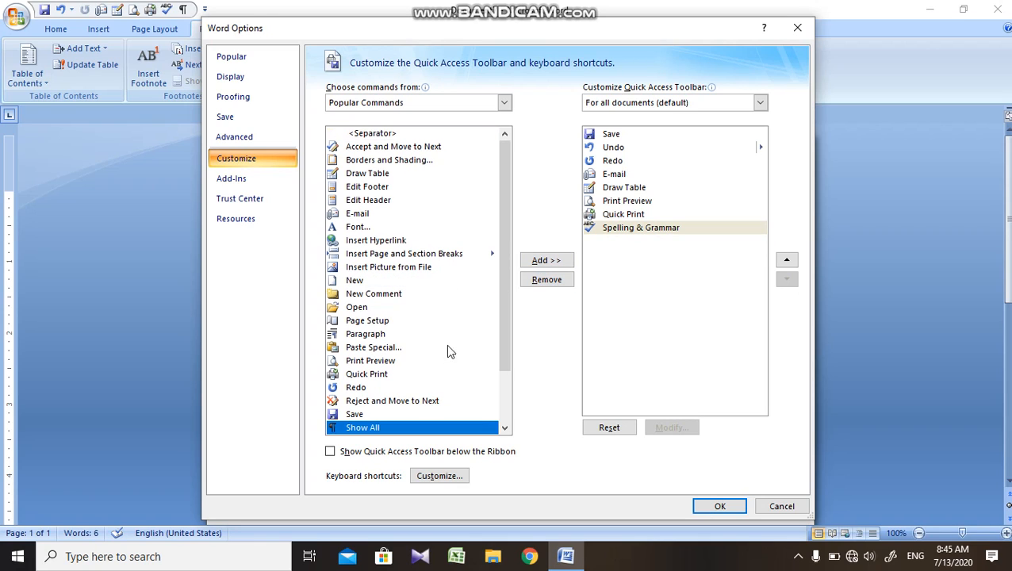
{"action": "left_click", "coordinate": [547, 260]}
{"action": "left_click", "coordinate": [717, 503]}
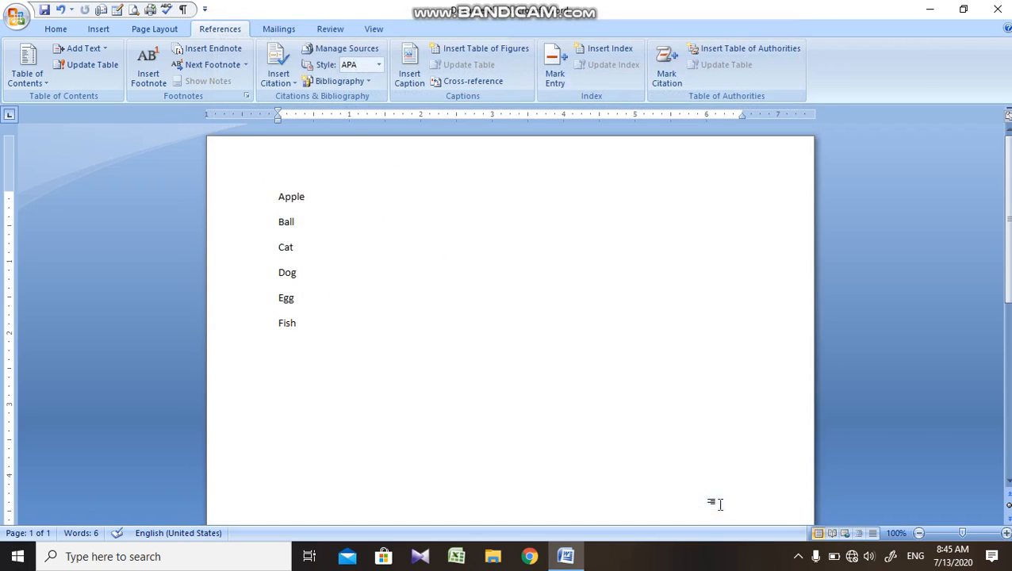
Step: Show and hide the formatting marks several times, leaving them hidden
{"action": "left_click", "coordinate": [185, 11]}
{"action": "left_click", "coordinate": [185, 11]}
{"action": "left_click", "coordinate": [57, 29]}
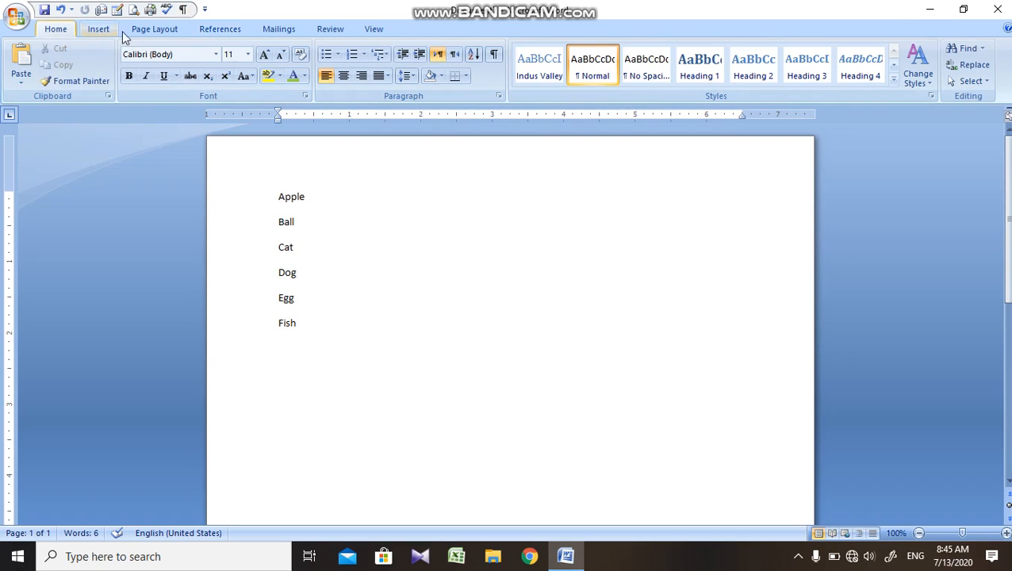
{"action": "left_click", "coordinate": [494, 55]}
{"action": "left_click", "coordinate": [493, 54]}
{"action": "left_click", "coordinate": [493, 55]}
{"action": "left_click", "coordinate": [494, 54]}
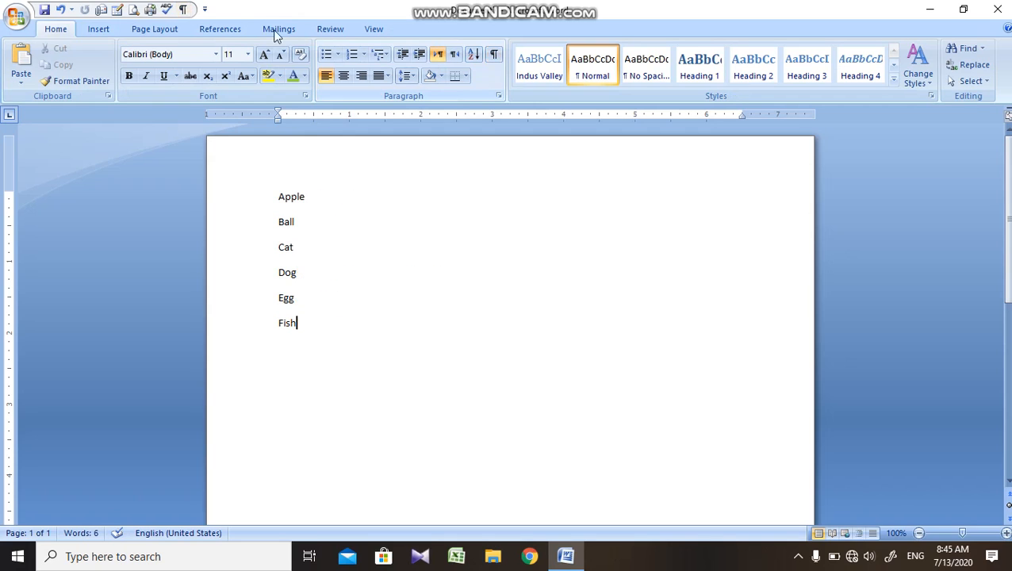
Step: Insert a page break before Apple and place the cursor on the blank first page
{"action": "left_click", "coordinate": [241, 30]}
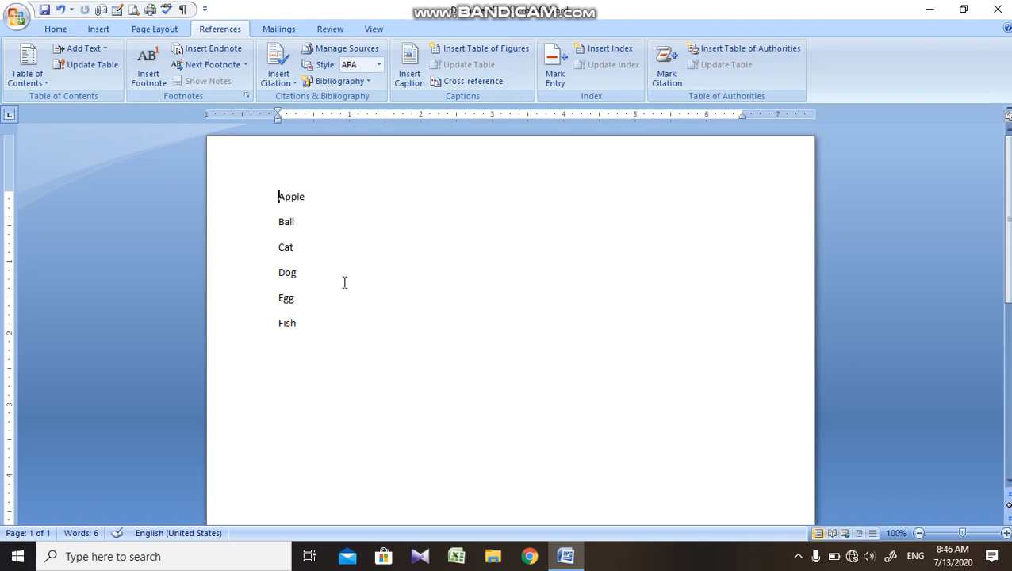
{"action": "key", "text": "ctrl+Return"}
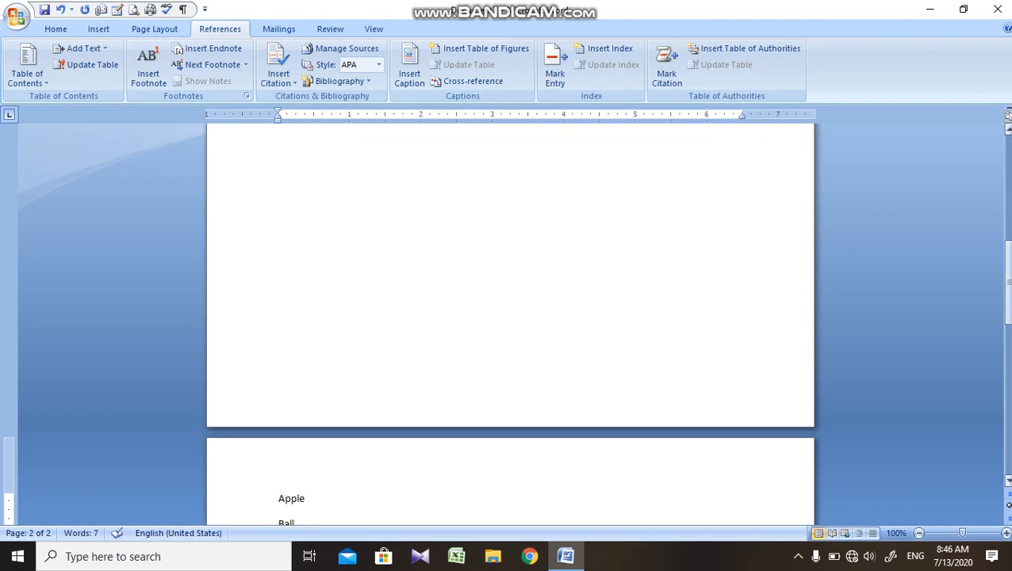
{"action": "left_click_drag", "start_coordinate": [1009, 262], "coordinate": [1010, 159]}
{"action": "left_click", "coordinate": [572, 203]}
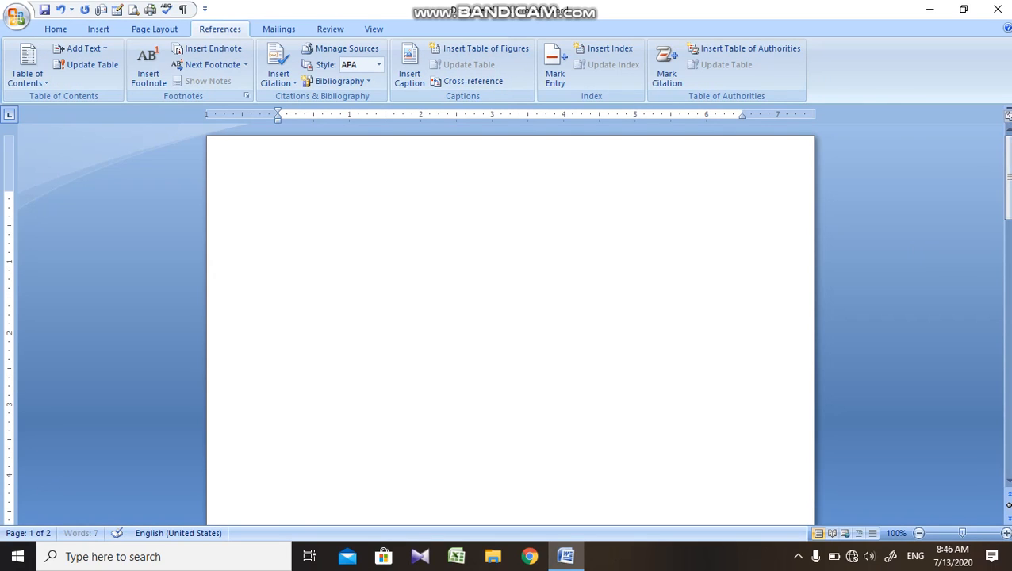
Step: Start a Fancy-format index on the blank first page with right-aligned page numbers and an underline tab leader
{"action": "left_click", "coordinate": [613, 48]}
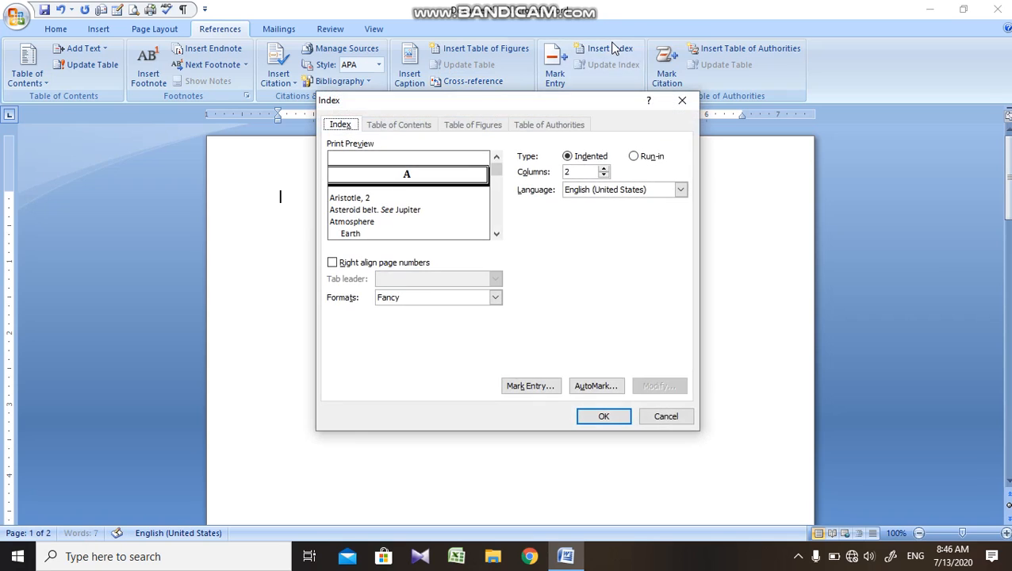
{"action": "left_click", "coordinate": [384, 267]}
{"action": "left_click", "coordinate": [495, 280]}
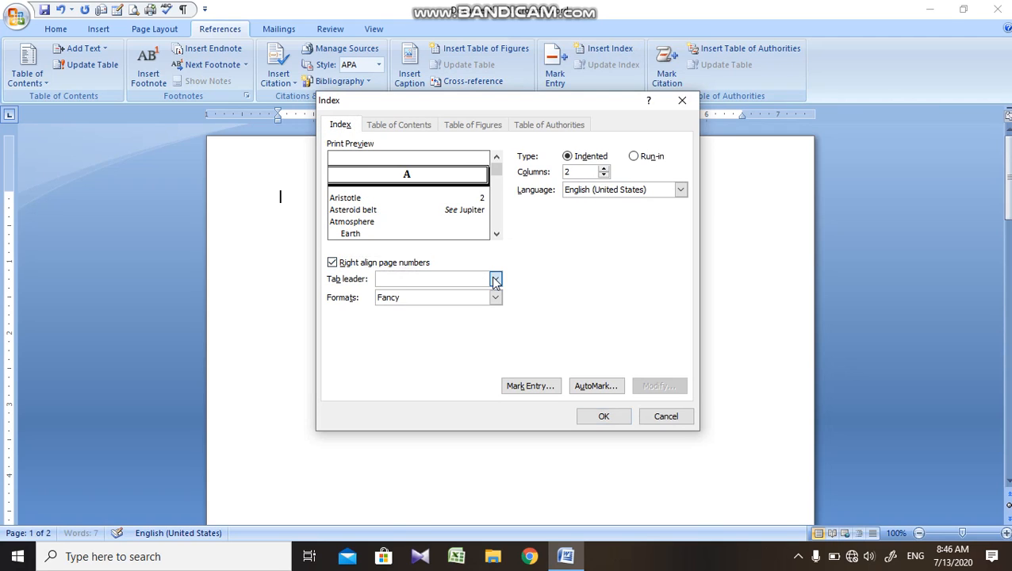
{"action": "left_click", "coordinate": [441, 327]}
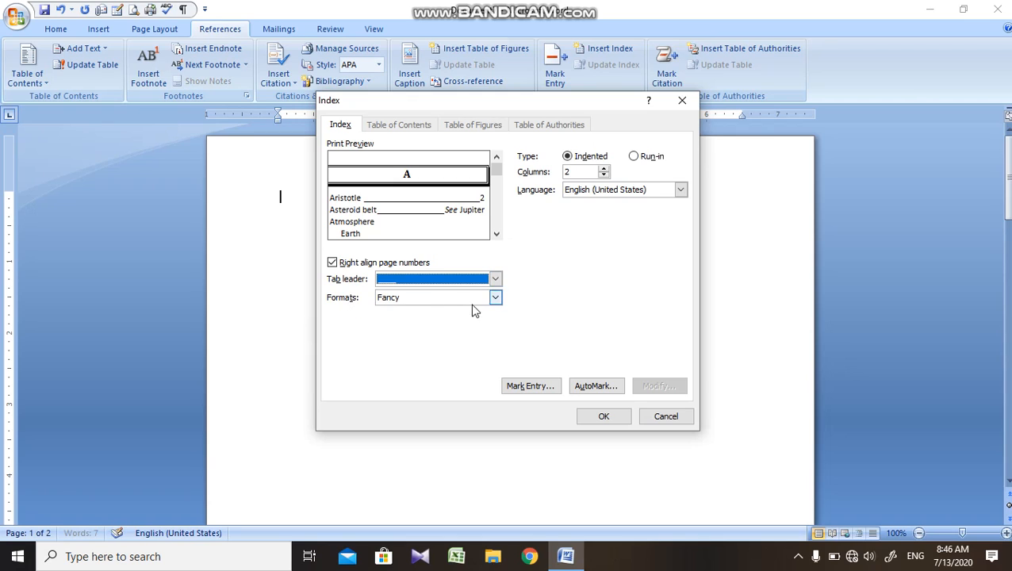
Step: Set the index to three columns, Indented type and English (United States), and insert it
{"action": "left_click", "coordinate": [605, 169]}
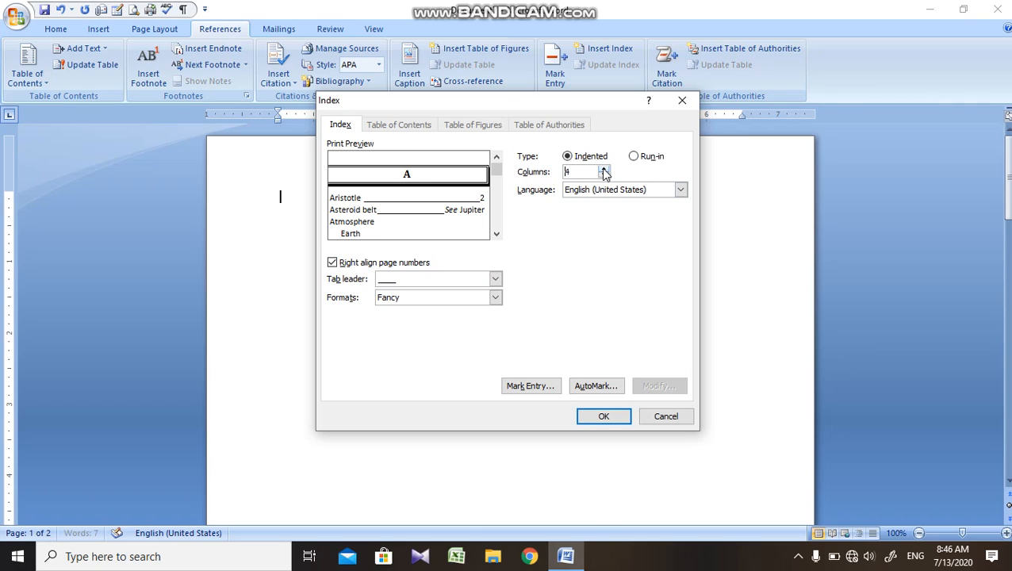
{"action": "left_click", "coordinate": [604, 174]}
{"action": "left_click", "coordinate": [648, 158]}
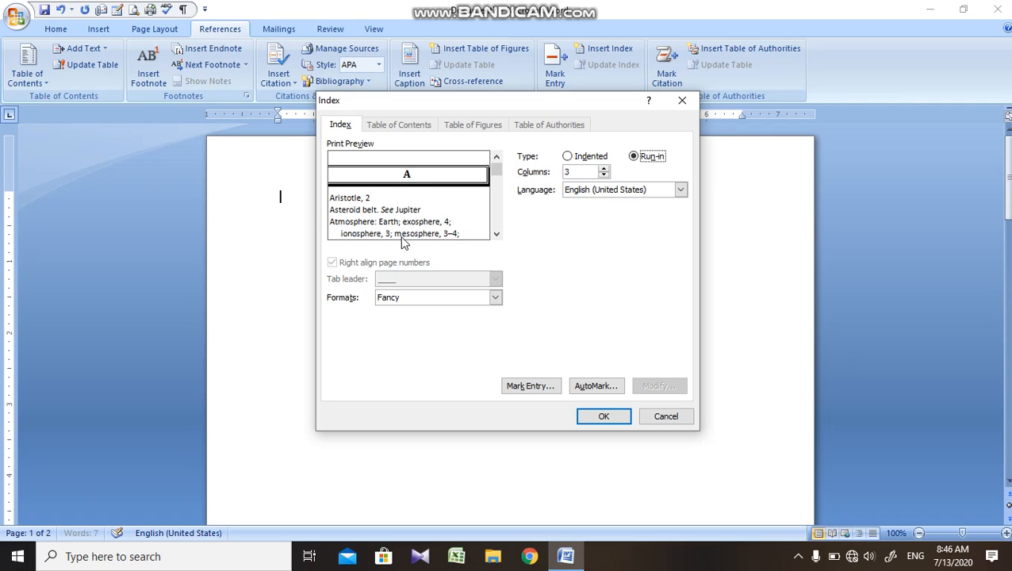
{"action": "left_click", "coordinate": [601, 157]}
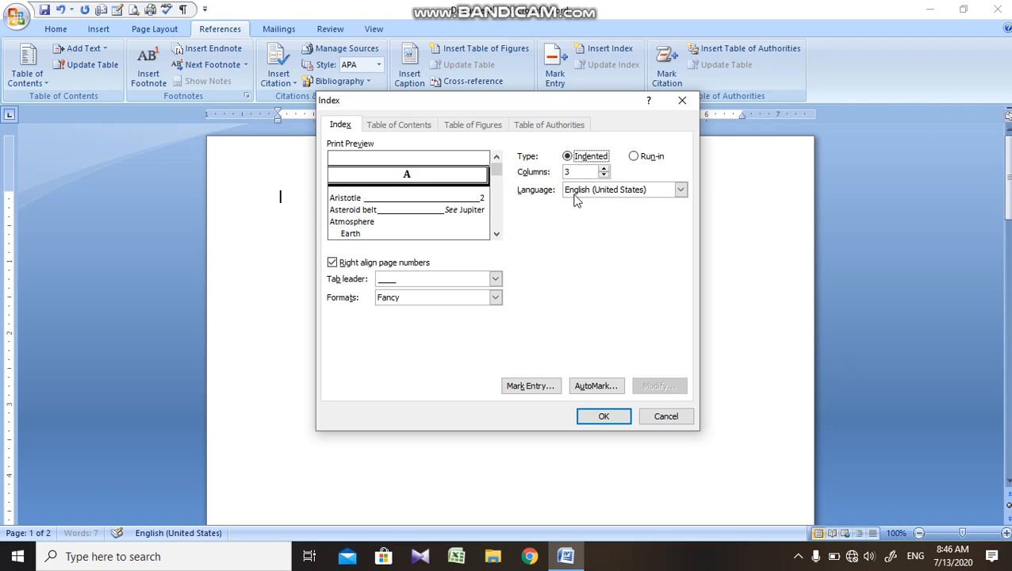
{"action": "left_click", "coordinate": [645, 193]}
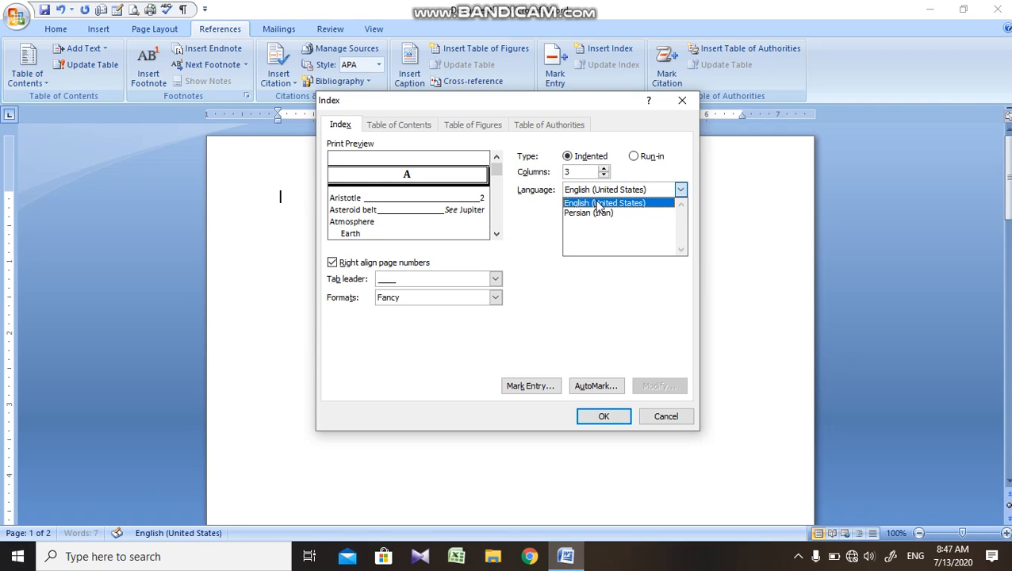
{"action": "left_click", "coordinate": [603, 204]}
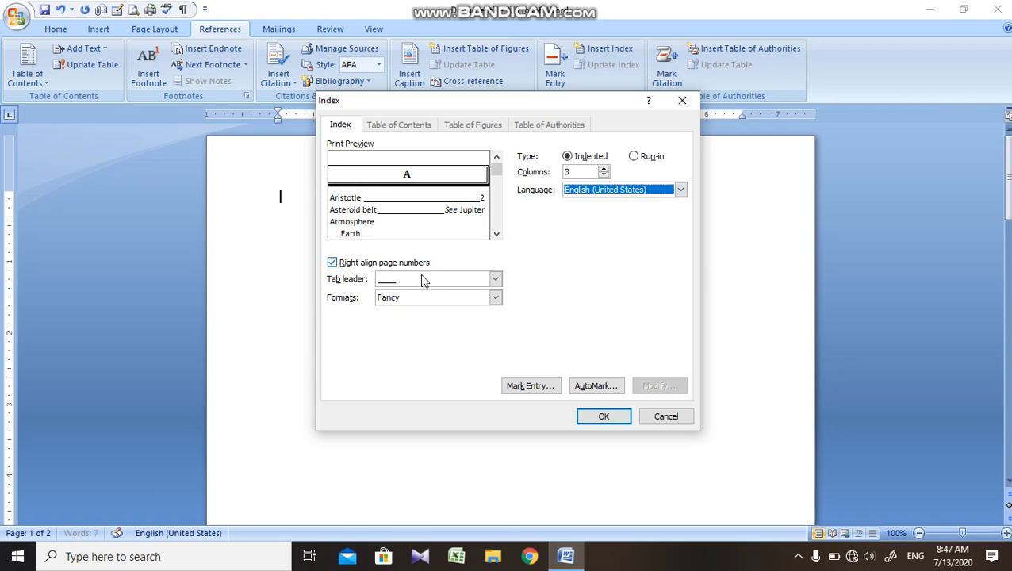
{"action": "left_click", "coordinate": [591, 417]}
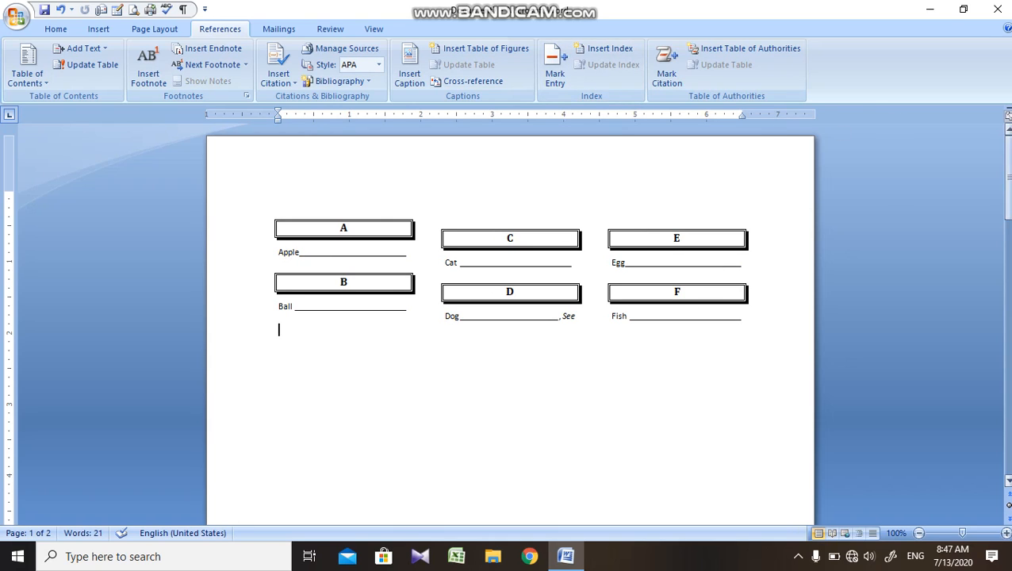
Step: Add the word goat on a new line below Fish on the second page
{"action": "left_click_drag", "start_coordinate": [1008, 169], "coordinate": [1009, 418]}
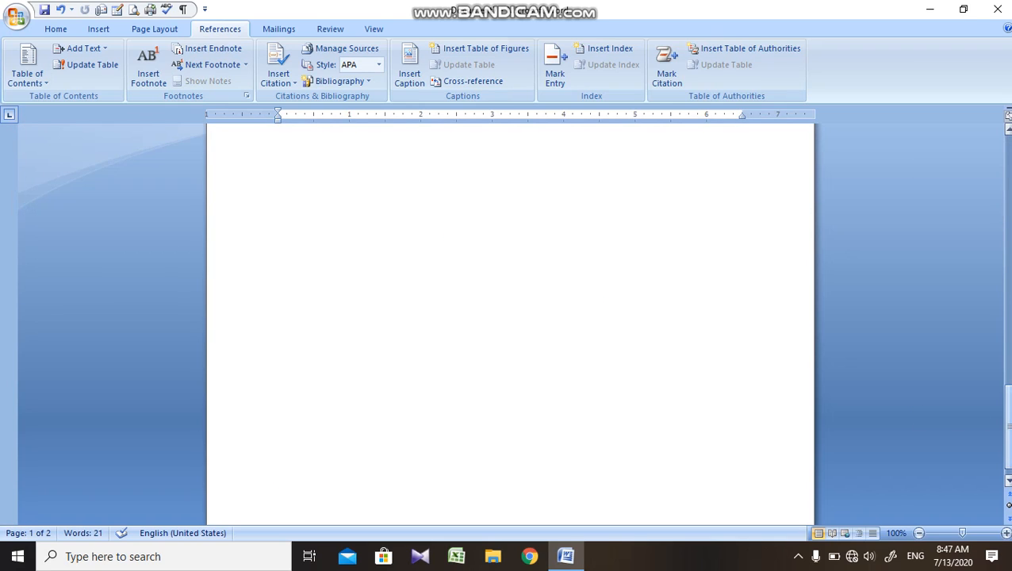
{"action": "left_click", "coordinate": [1008, 365]}
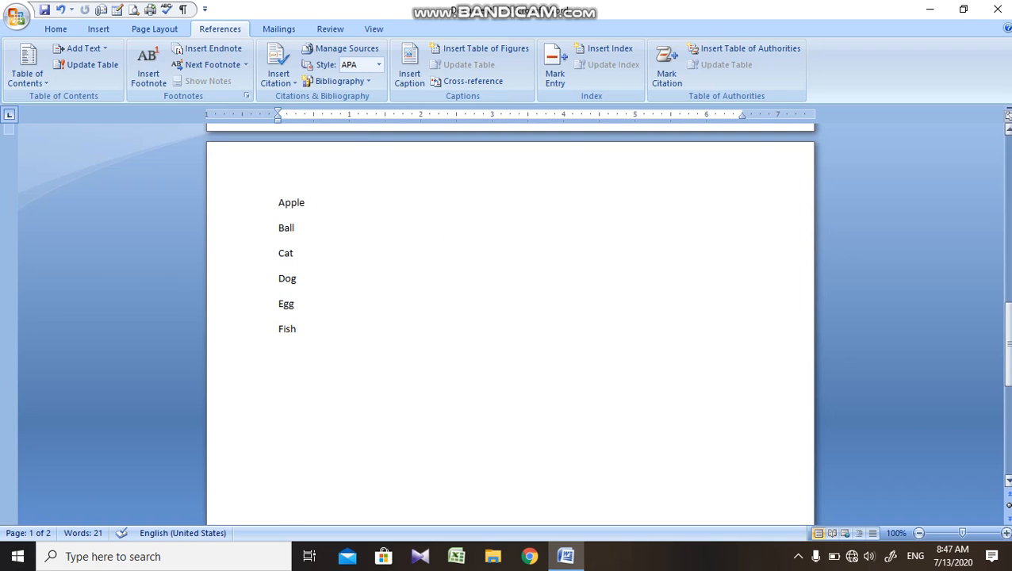
{"action": "left_click", "coordinate": [383, 435]}
{"action": "key", "text": "Return"}
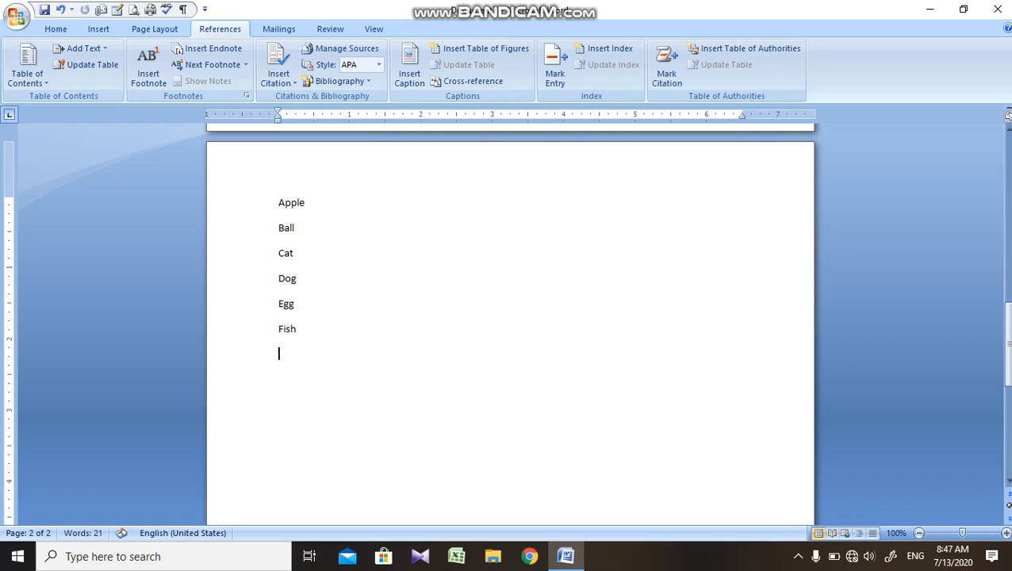
{"action": "type", "text": "goat"}
Step: Mark the word goat as a cross-reference index entry with emptied reference text, and hide the formatting marks
{"action": "double_click", "coordinate": [287, 354]}
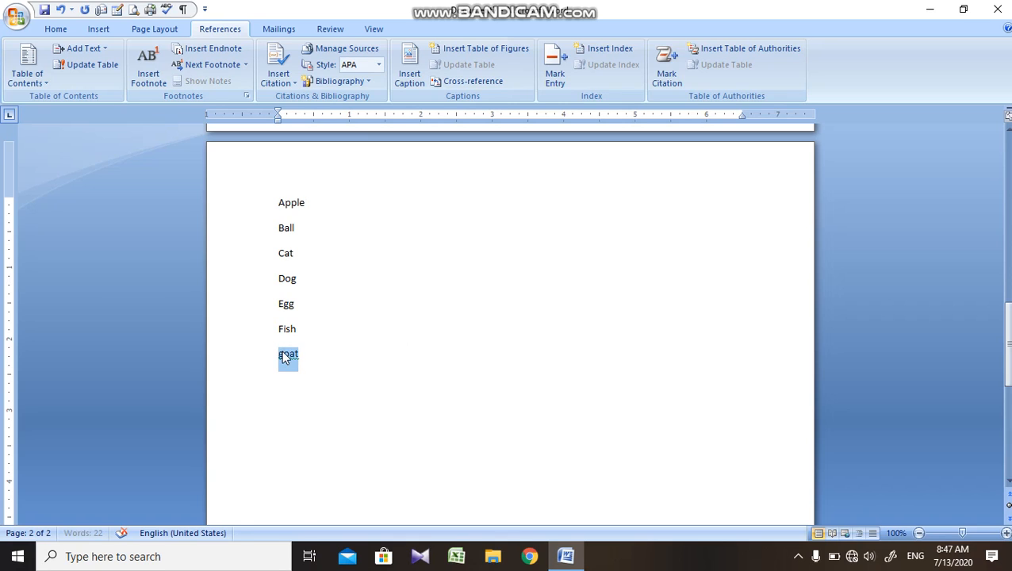
{"action": "left_click", "coordinate": [564, 74]}
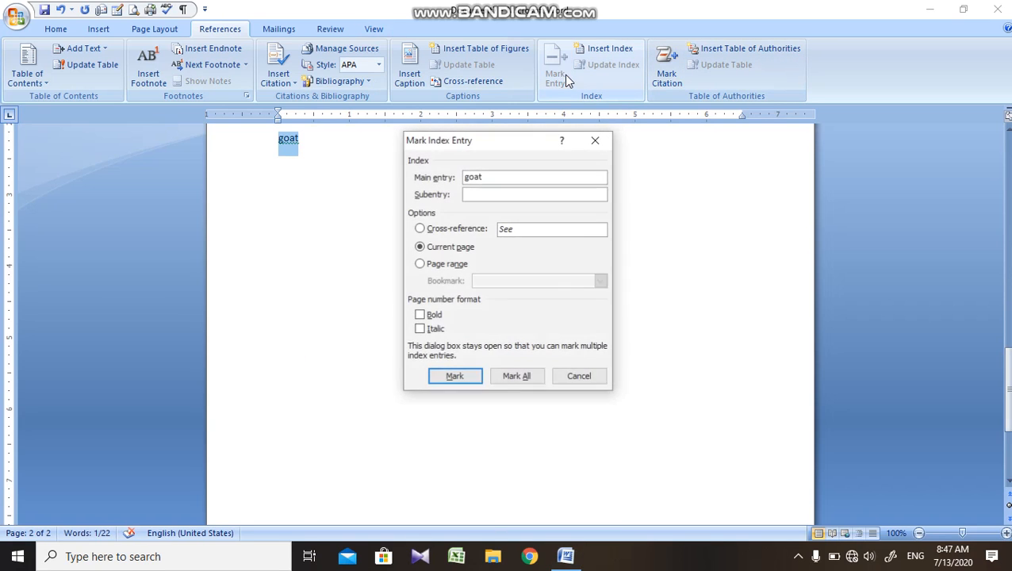
{"action": "left_click", "coordinate": [476, 231]}
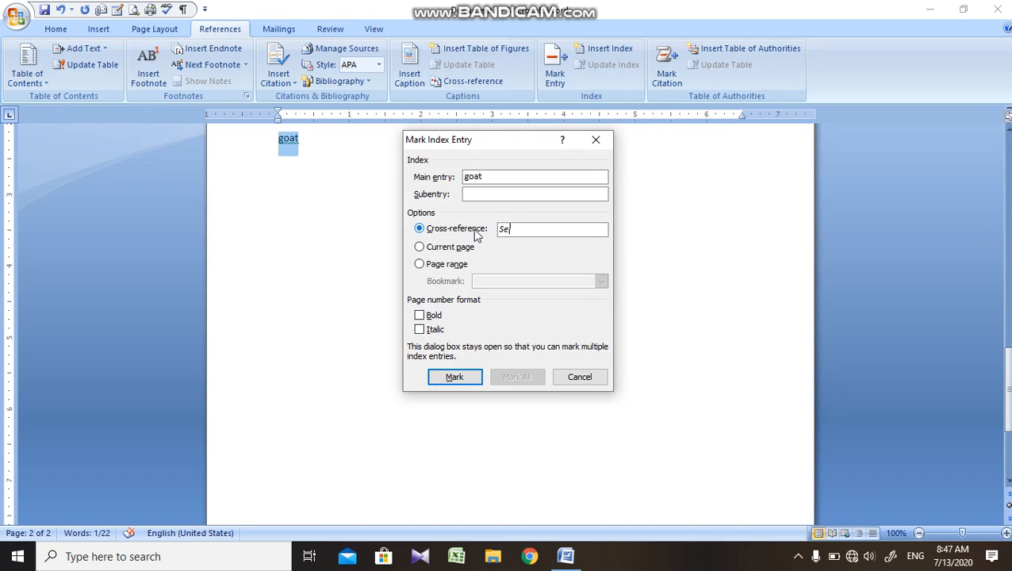
{"action": "key", "text": "BackSpace"}
{"action": "key", "text": "BackSpace"}
{"action": "left_click", "coordinate": [454, 378]}
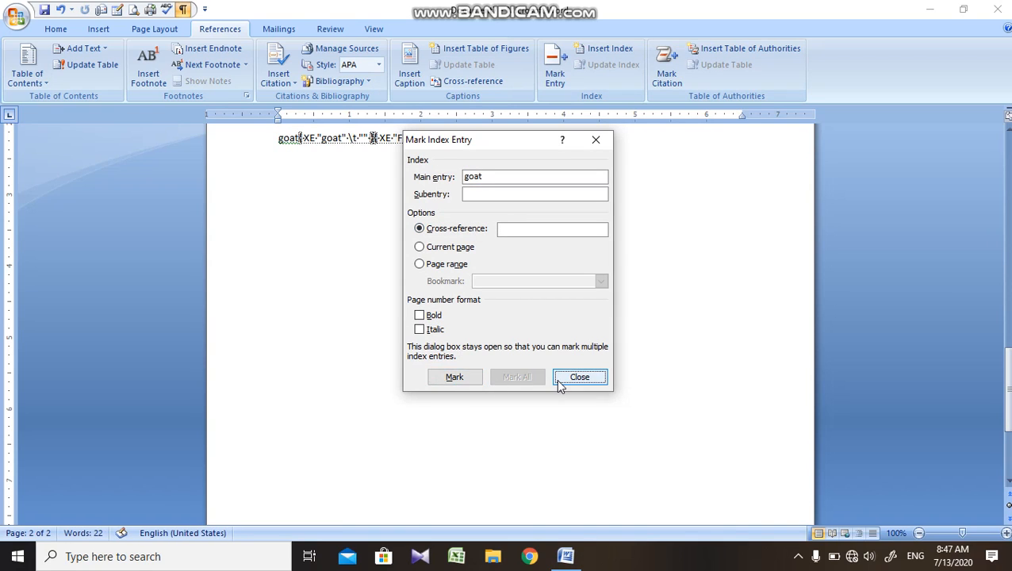
{"action": "left_click", "coordinate": [558, 380]}
{"action": "left_click_drag", "start_coordinate": [1008, 402], "coordinate": [1008, 350]}
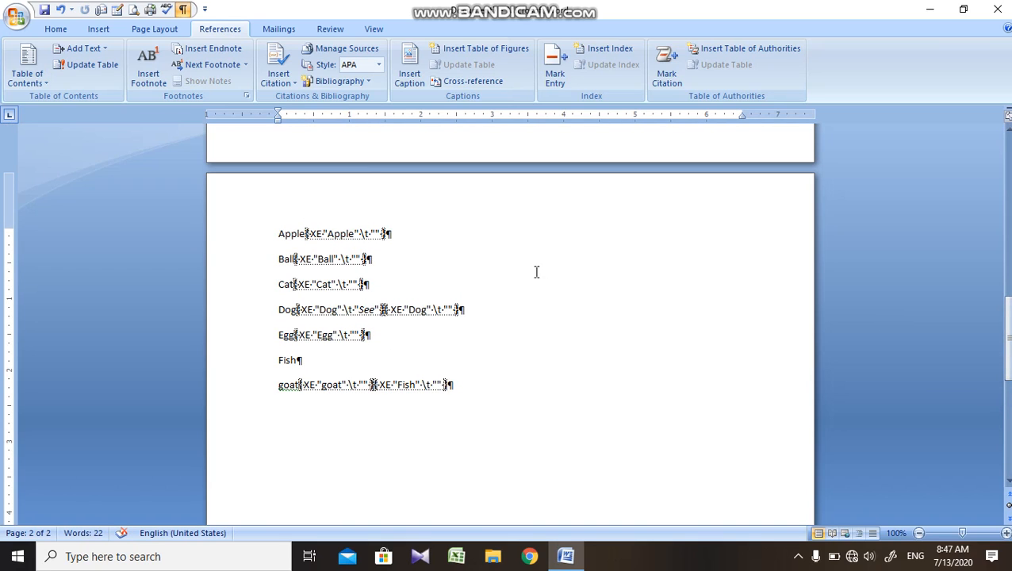
{"action": "key", "text": "ctrl+shift+8"}
Step: Update the index on the first page so it includes the newly marked entry
{"action": "left_click_drag", "start_coordinate": [1008, 342], "coordinate": [1009, 248]}
{"action": "scroll", "coordinate": [500, 325], "scroll_direction": "up", "scroll_amount": 8}
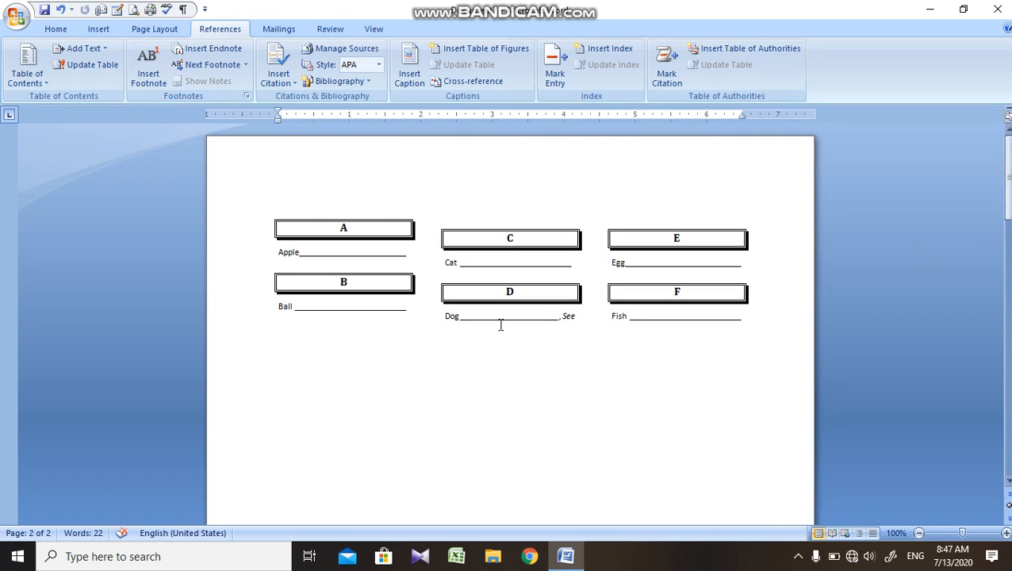
{"action": "left_click", "coordinate": [485, 325]}
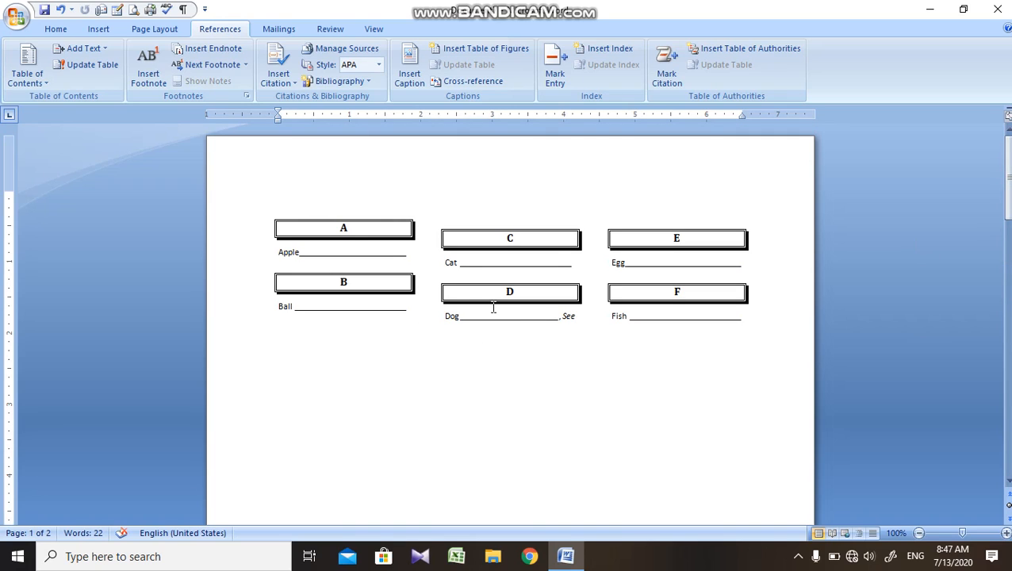
{"action": "key", "text": "ctrl+a"}
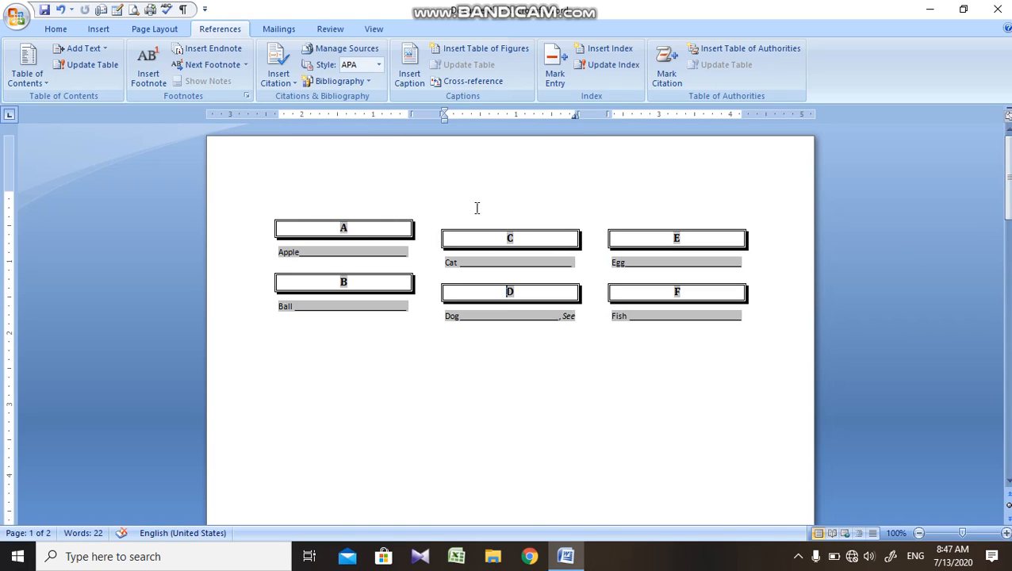
{"action": "left_click", "coordinate": [599, 65]}
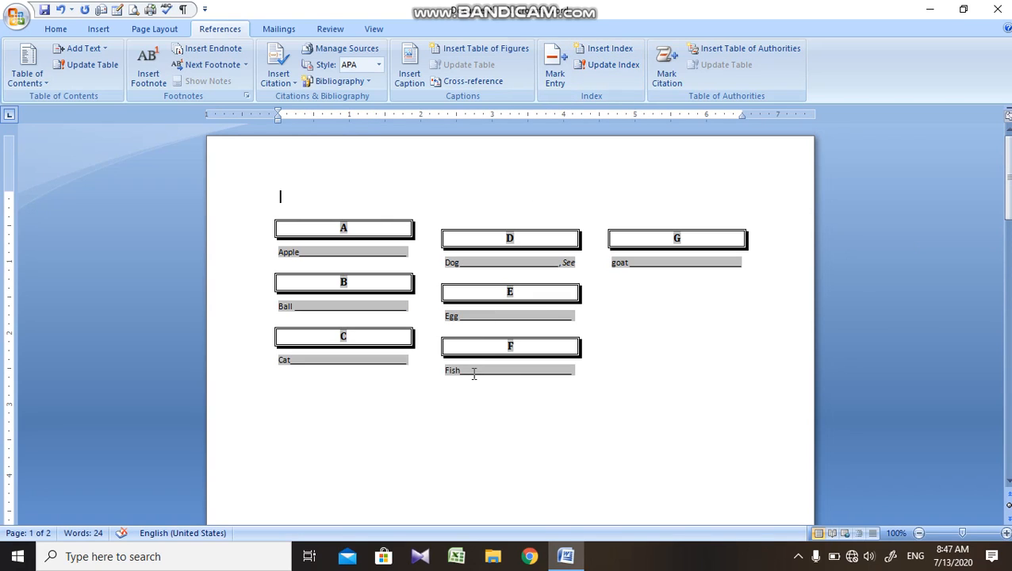
{"action": "left_click", "coordinate": [643, 256]}
{"action": "left_click", "coordinate": [620, 264]}
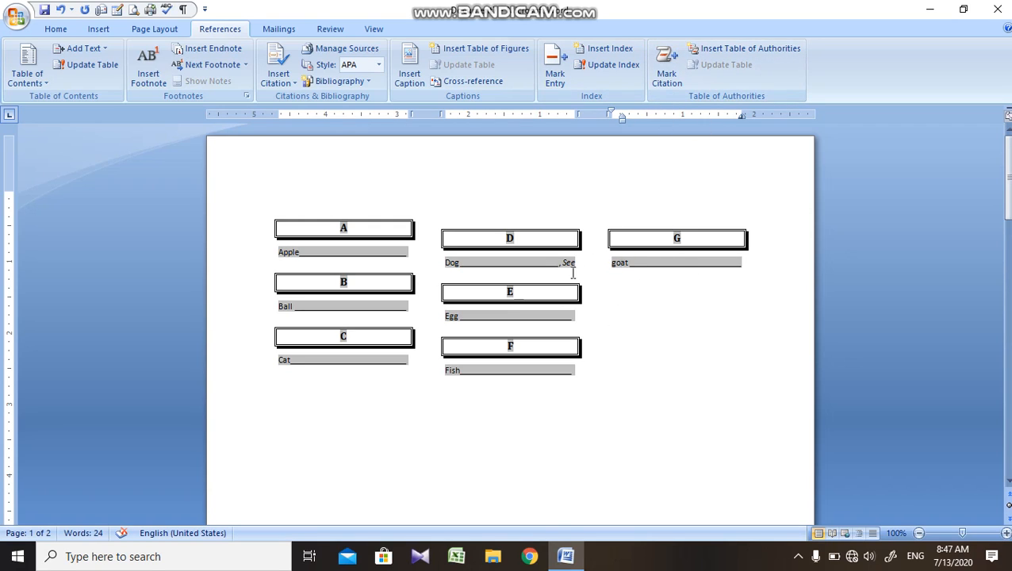
Step: Close the document without saving it and create a new blank document
{"action": "key", "text": "ctrl+w"}
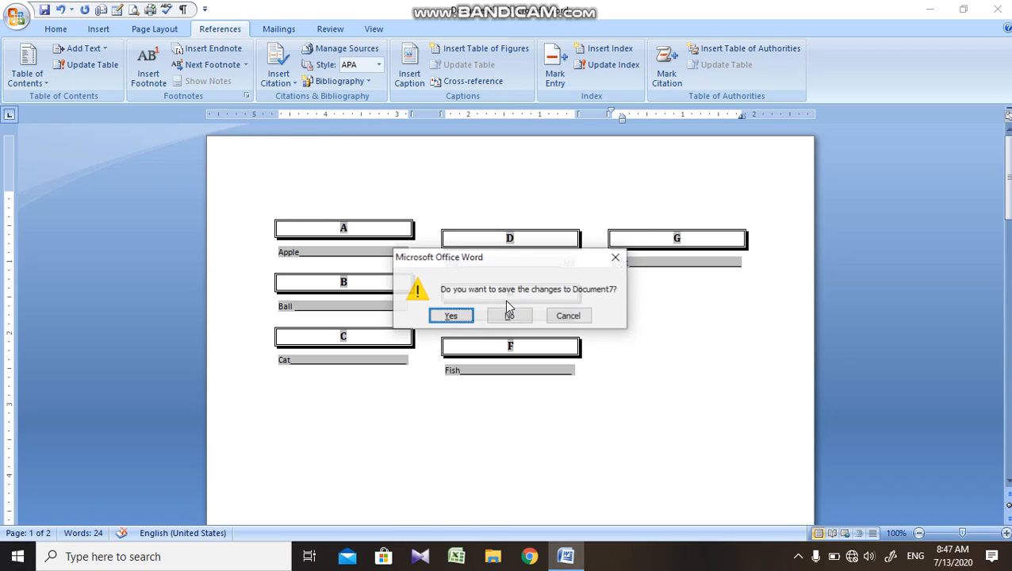
{"action": "left_click", "coordinate": [510, 311]}
{"action": "key", "text": "ctrl+n"}
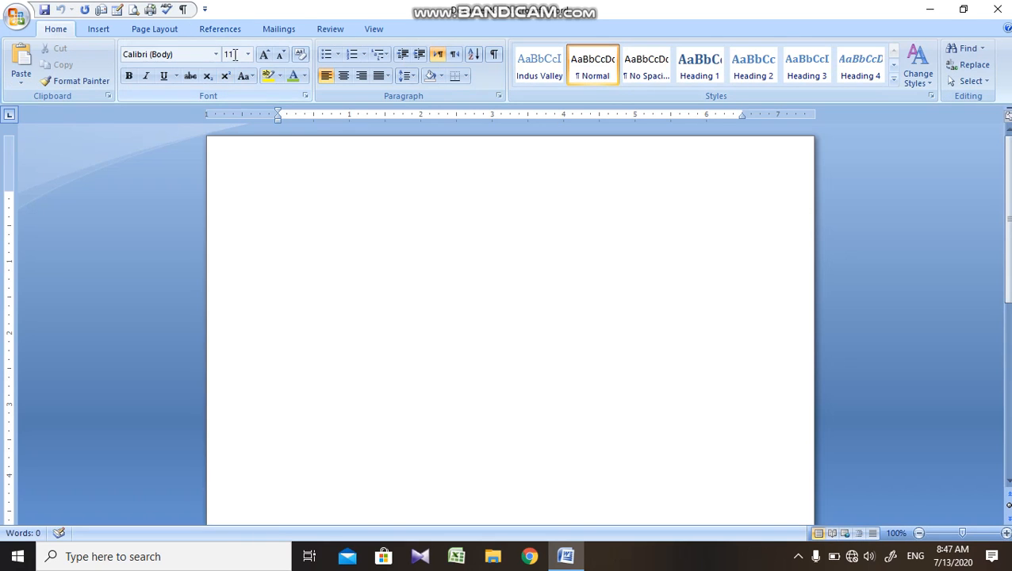
Step: Enter the heading Microsoft, leave an empty line, and list Dell, Lenovo and hp on separate lines below
{"action": "left_click", "coordinate": [221, 30]}
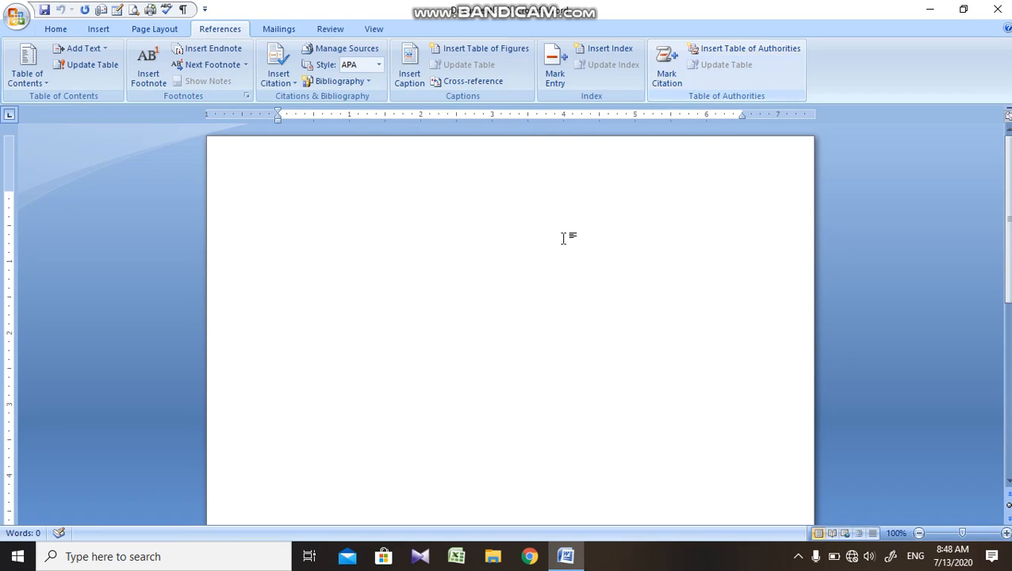
{"action": "type", "text": "c"}
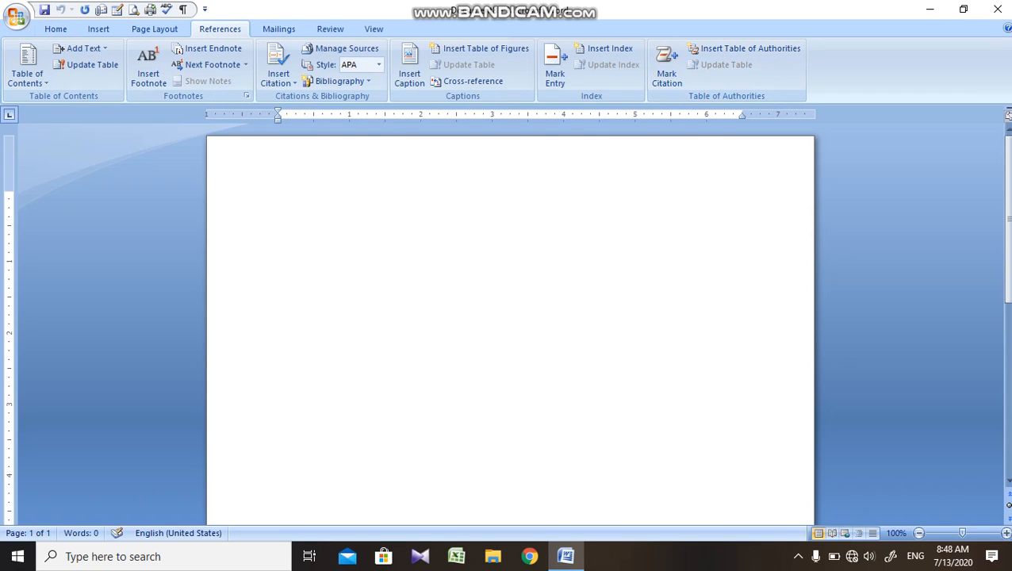
{"action": "key", "text": "BackSpace"}
{"action": "type", "text": "Microsoft"}
{"action": "key", "text": "Return"}
{"action": "type", "text": "Dell Le"}
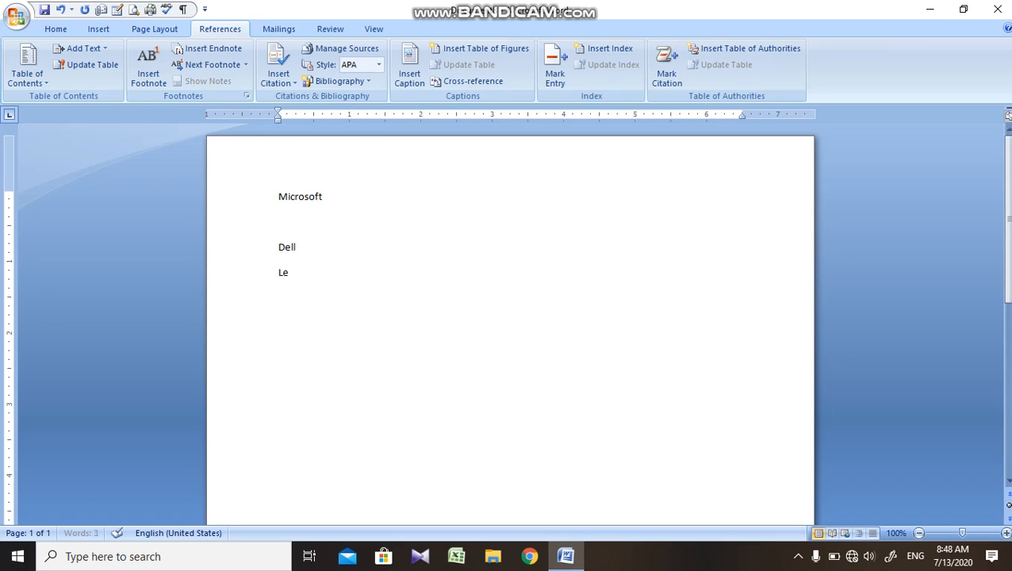
{"action": "type", "text": "novo"}
{"action": "key", "text": "Return"}
{"action": "type", "text": "hp"}
Step: Select the word Dell and open the Mark Citation dialog for it
{"action": "left_click_drag", "start_coordinate": [274, 249], "coordinate": [301, 249]}
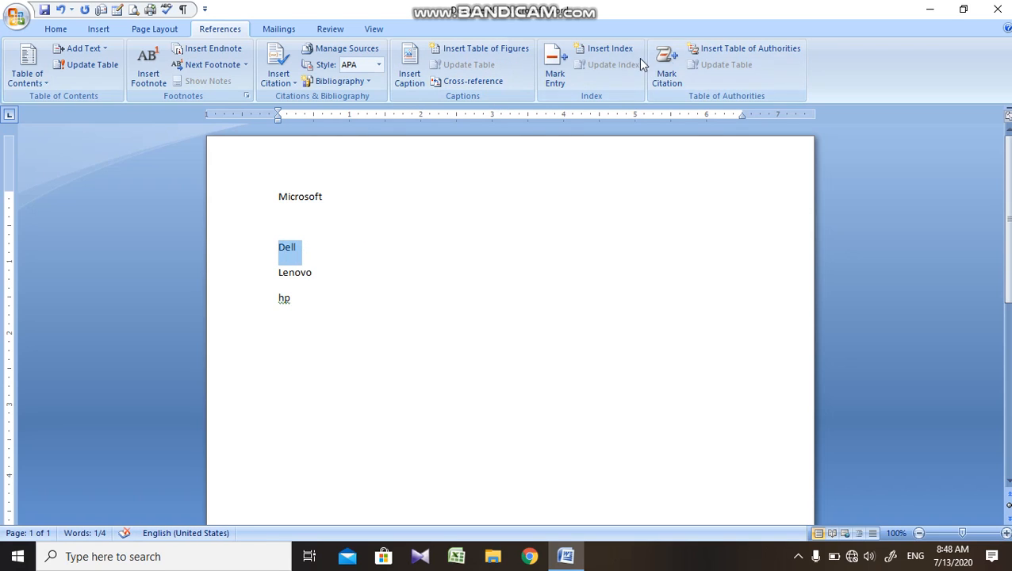
{"action": "left_click", "coordinate": [672, 57]}
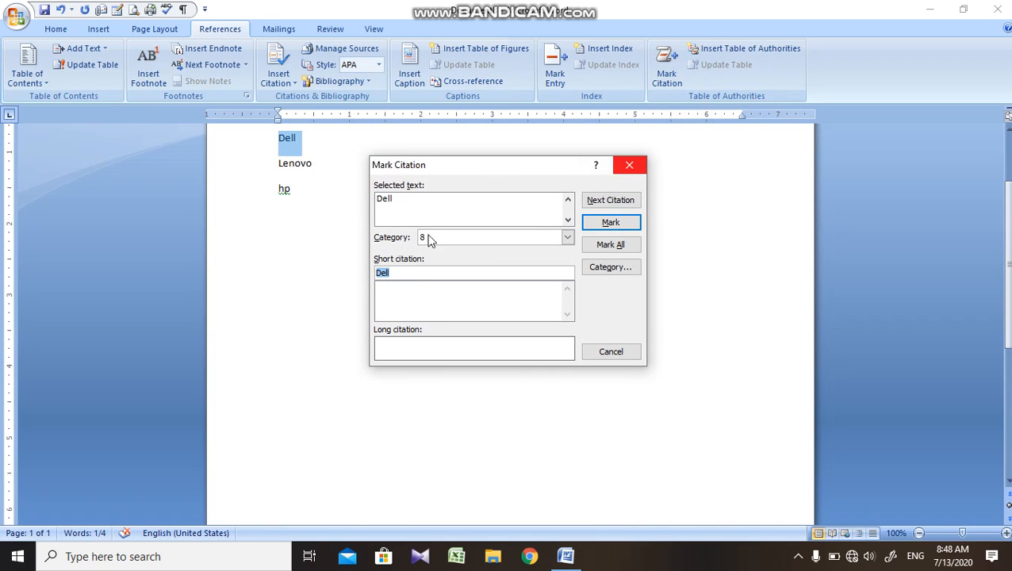
{"action": "left_click", "coordinate": [622, 170]}
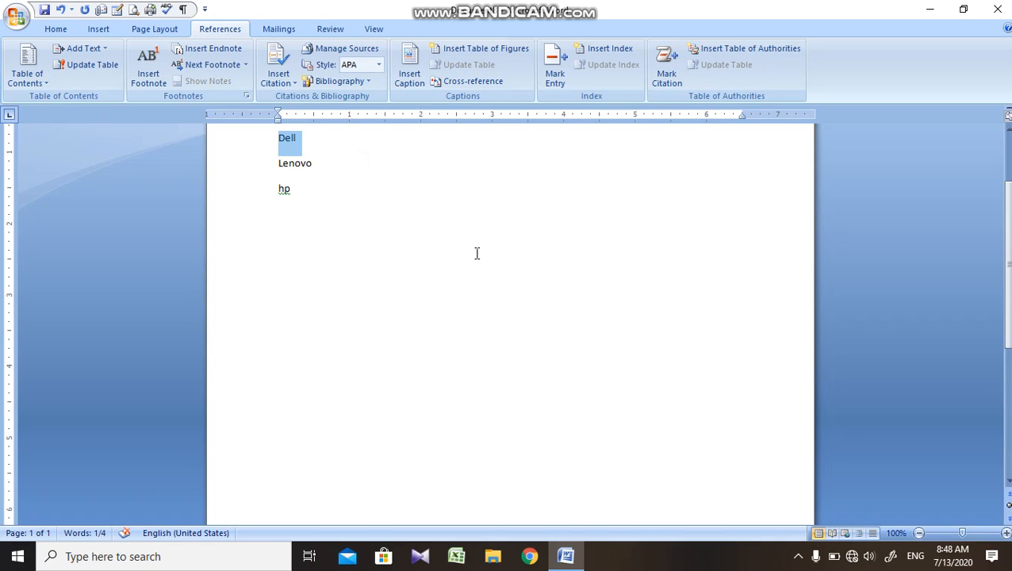
{"action": "key", "text": "alt+shift+i"}
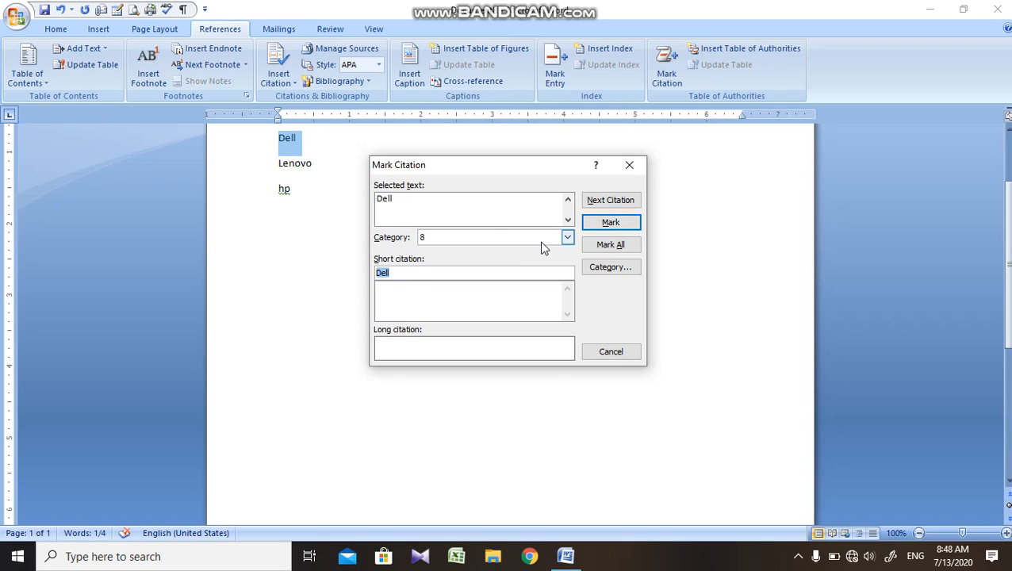
Step: Replace citation category 8 with the name Micorosoft and apply it to the Dell citation
{"action": "left_click", "coordinate": [608, 266]}
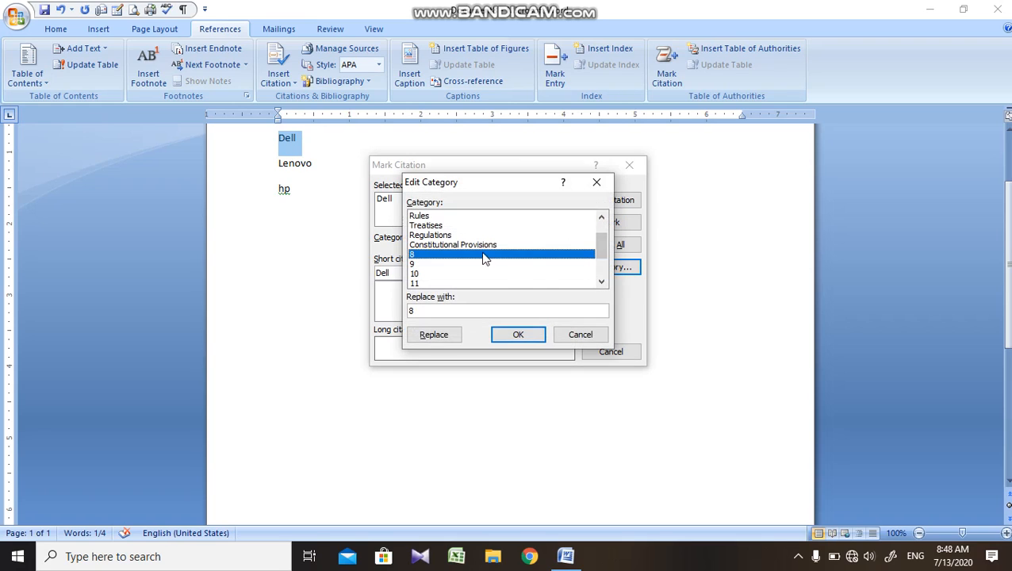
{"action": "left_click_drag", "start_coordinate": [438, 310], "coordinate": [370, 312]}
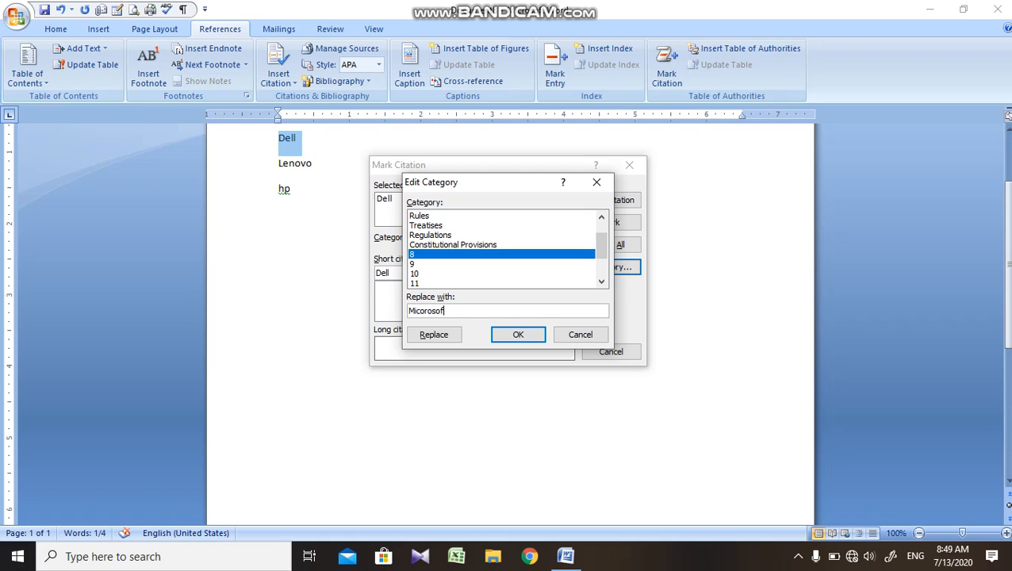
{"action": "left_click", "coordinate": [425, 310]}
{"action": "key", "text": "BackSpace"}
{"action": "type", "text": "r"}
{"action": "type", "text": "o"}
{"action": "type", "text": "r"}
{"action": "left_click", "coordinate": [449, 334]}
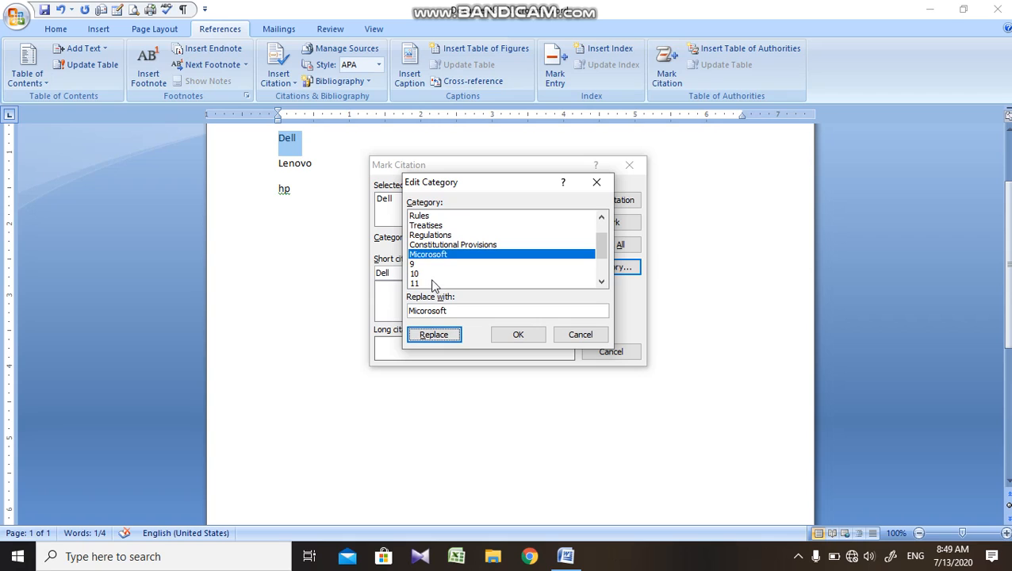
{"action": "left_click", "coordinate": [533, 342]}
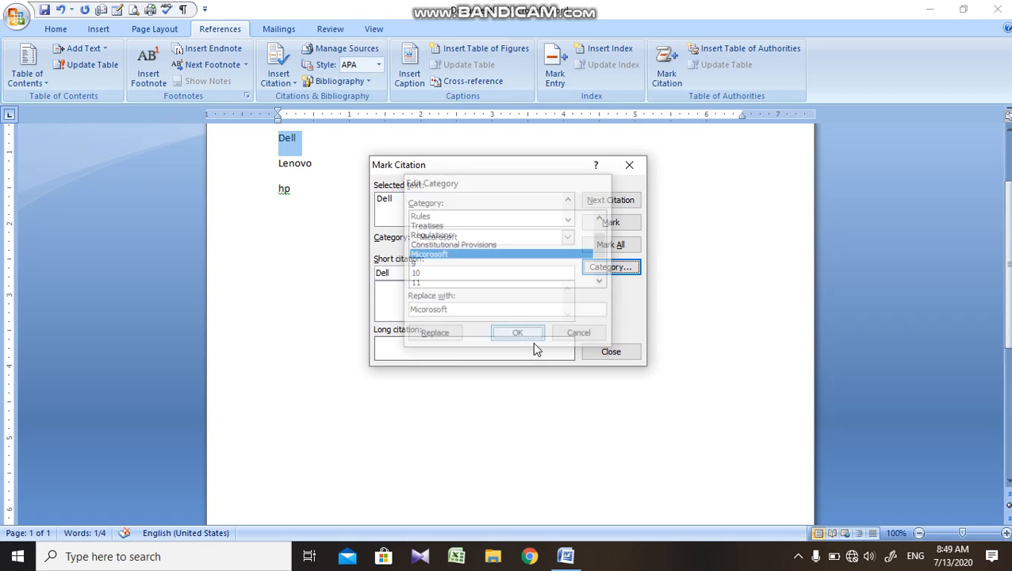
Step: Mark Dell, Lenovo and hp as citations in the Micorosoft category and close the Mark Citation dialog
{"action": "left_click", "coordinate": [611, 223]}
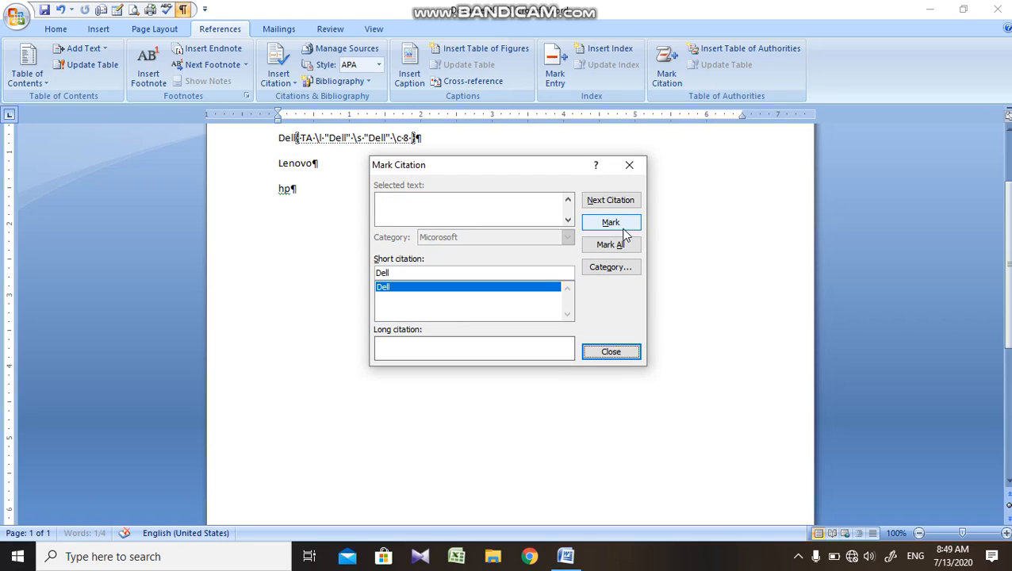
{"action": "left_click", "coordinate": [261, 172]}
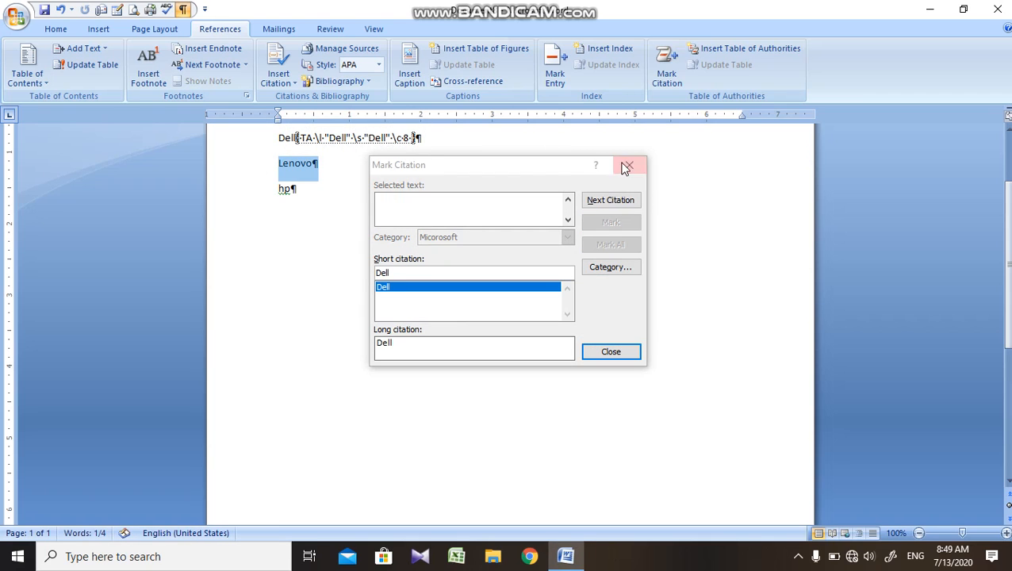
{"action": "left_click", "coordinate": [611, 222]}
{"action": "left_click", "coordinate": [611, 222]}
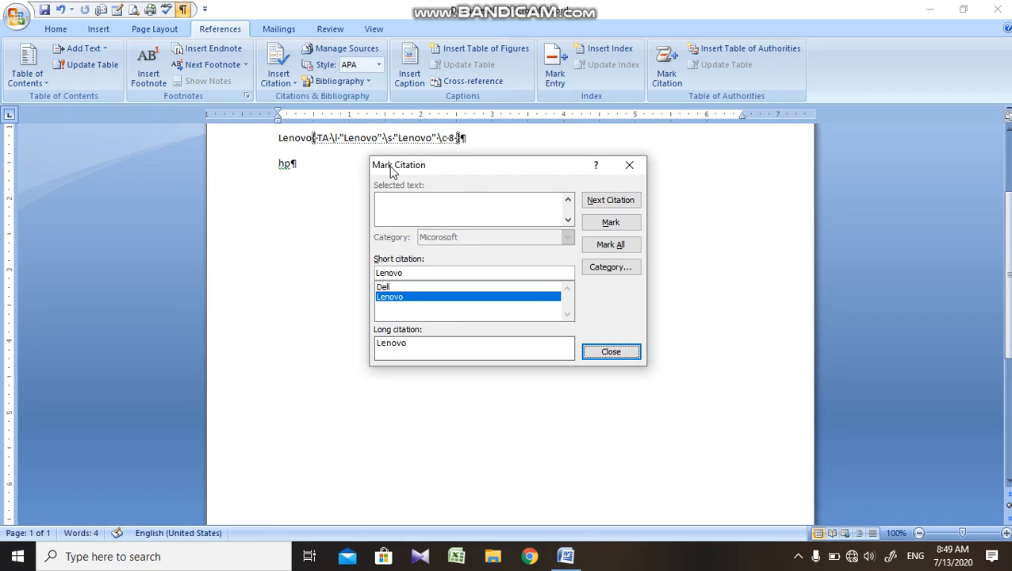
{"action": "left_click", "coordinate": [260, 175]}
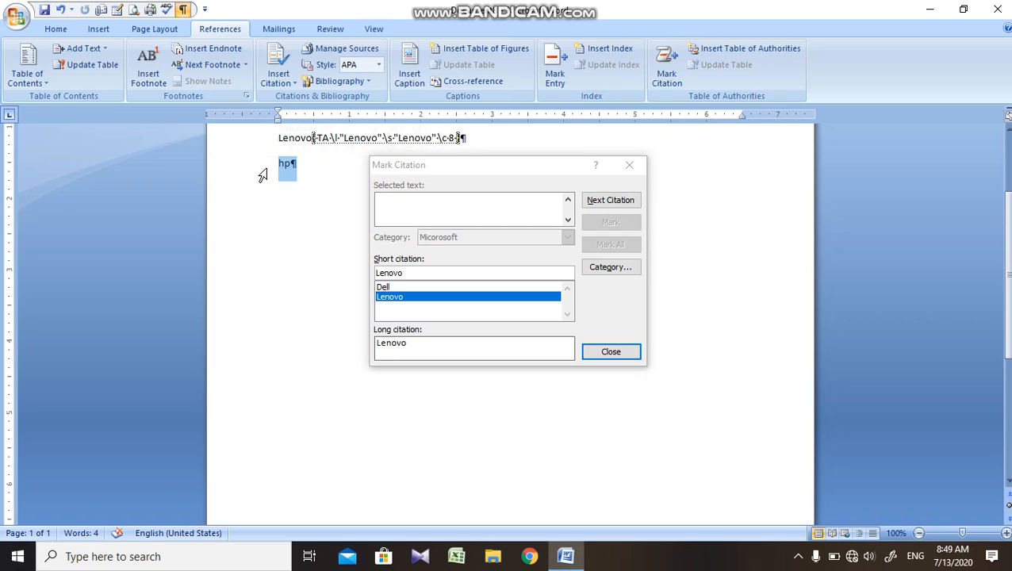
{"action": "left_click", "coordinate": [616, 226]}
{"action": "left_click", "coordinate": [616, 225]}
{"action": "left_click", "coordinate": [611, 352]}
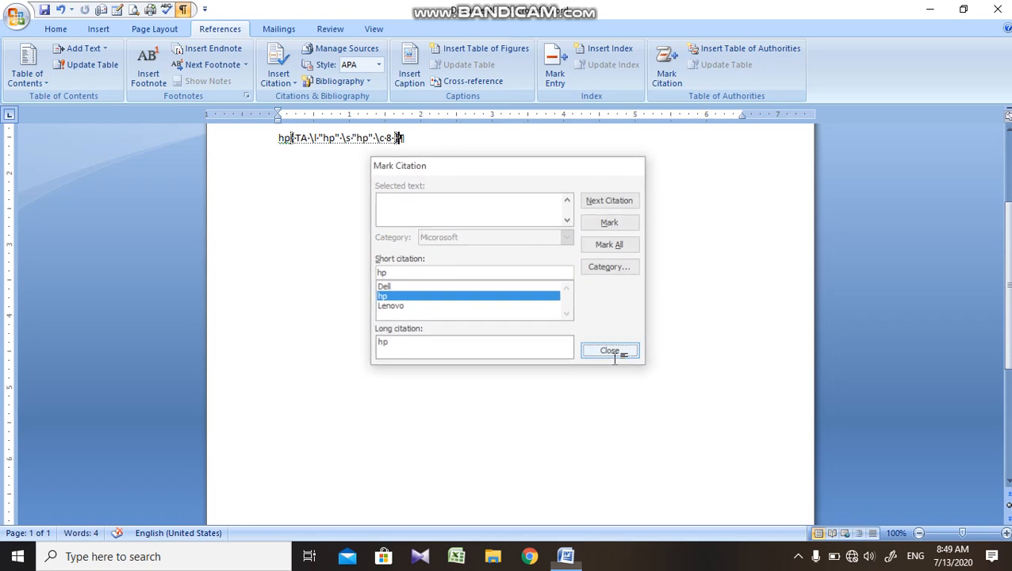
Step: Hide the formatting marks and insert a page break before the Microsoft heading
{"action": "scroll", "coordinate": [508, 317], "scroll_direction": "up", "scroll_amount": 4}
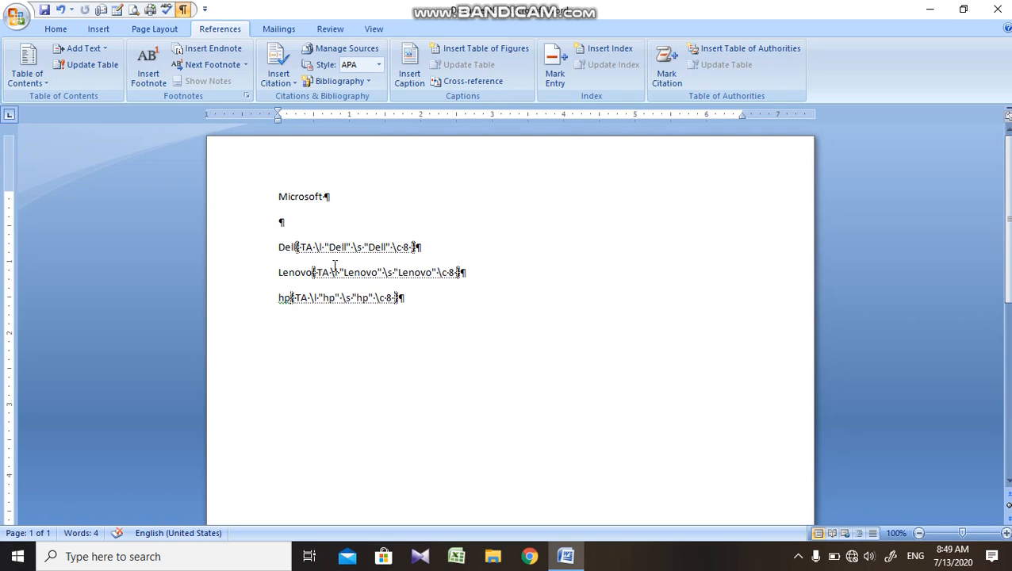
{"action": "key", "text": "ctrl+shift+8"}
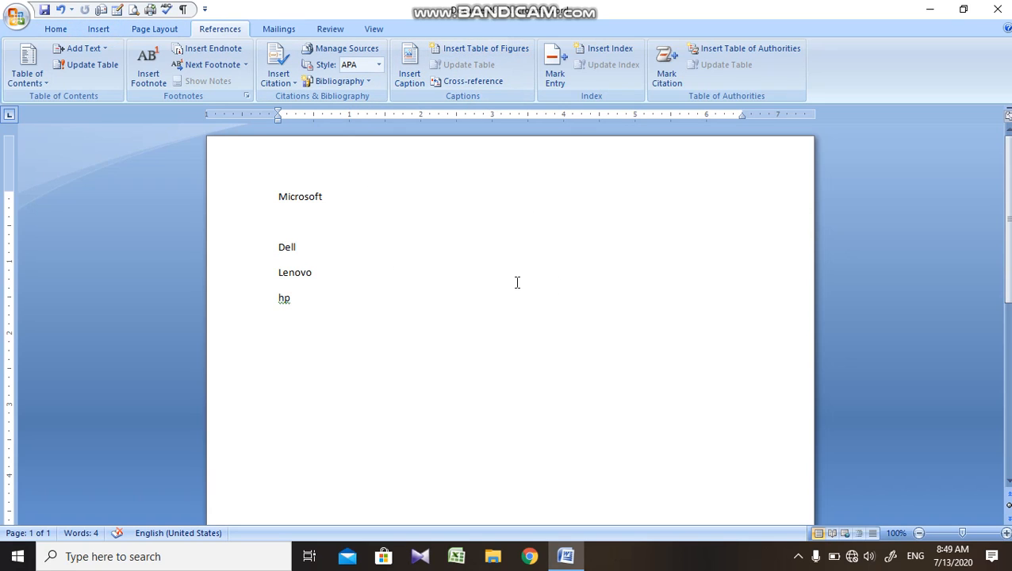
{"action": "left_click", "coordinate": [278, 196]}
{"action": "key", "text": "ctrl+Return"}
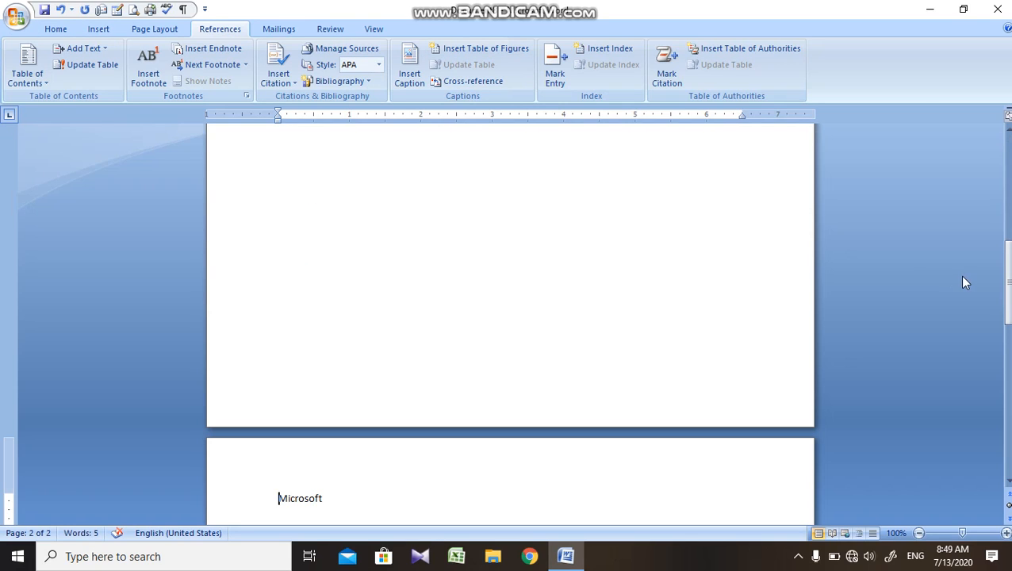
Step: Place the cursor on the blank first page and open the Table of Authorities settings
{"action": "left_click_drag", "start_coordinate": [1008, 282], "coordinate": [1008, 176]}
{"action": "left_click", "coordinate": [458, 291]}
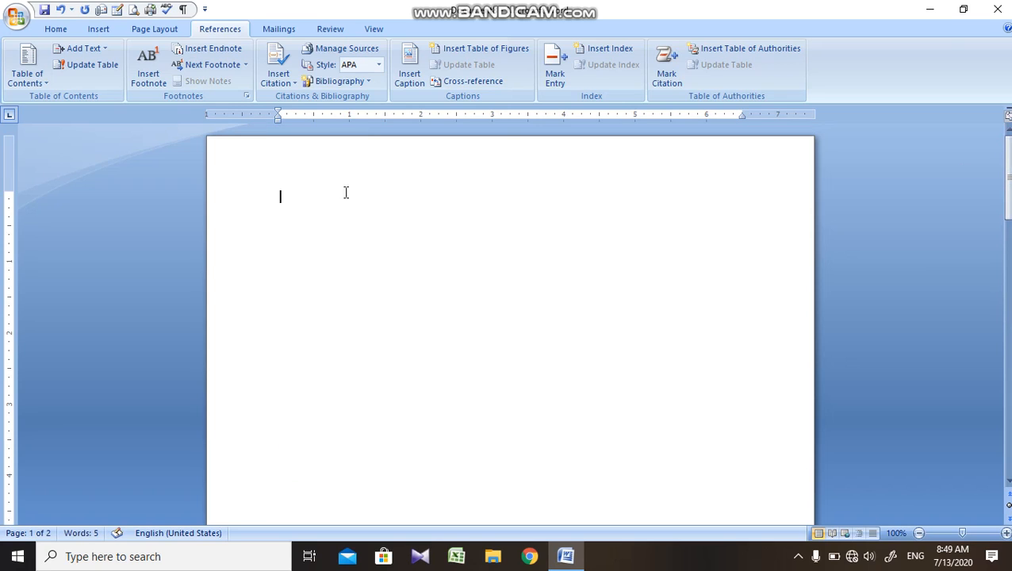
{"action": "left_click", "coordinate": [750, 49]}
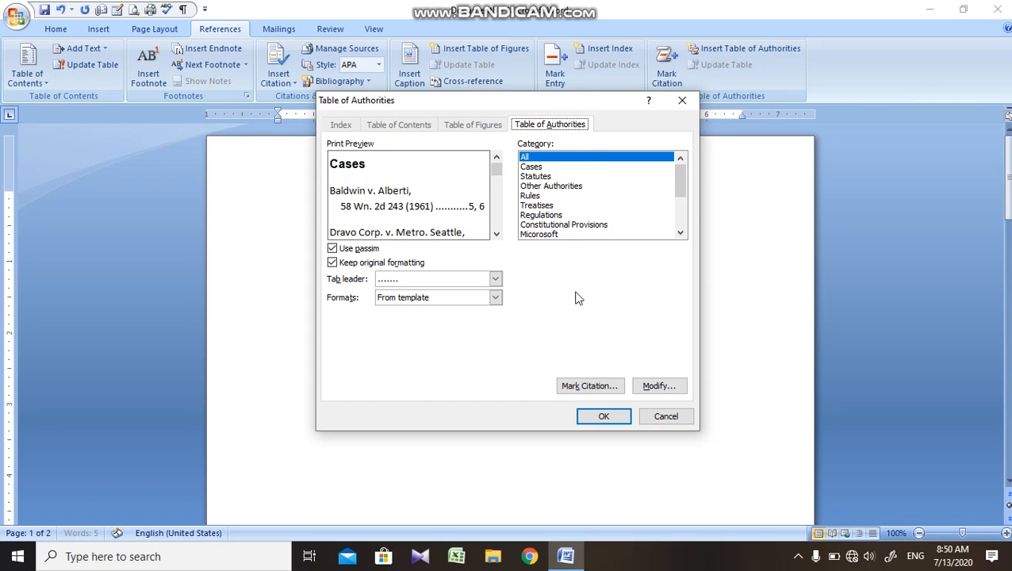
Step: Try the underline tab leader and the Classic format for the table of authorities
{"action": "left_click", "coordinate": [434, 275]}
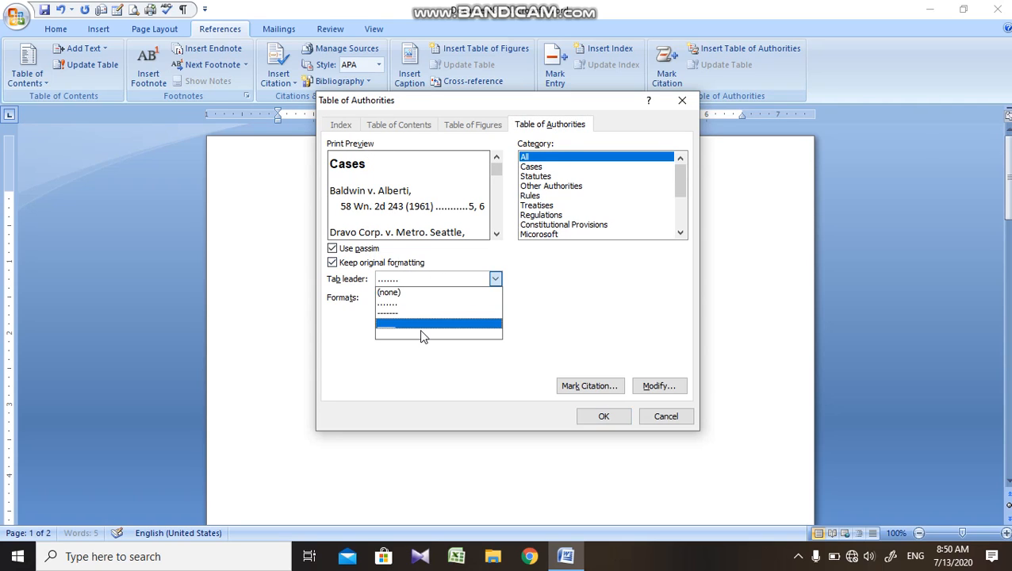
{"action": "left_click", "coordinate": [419, 327]}
{"action": "left_click", "coordinate": [457, 301]}
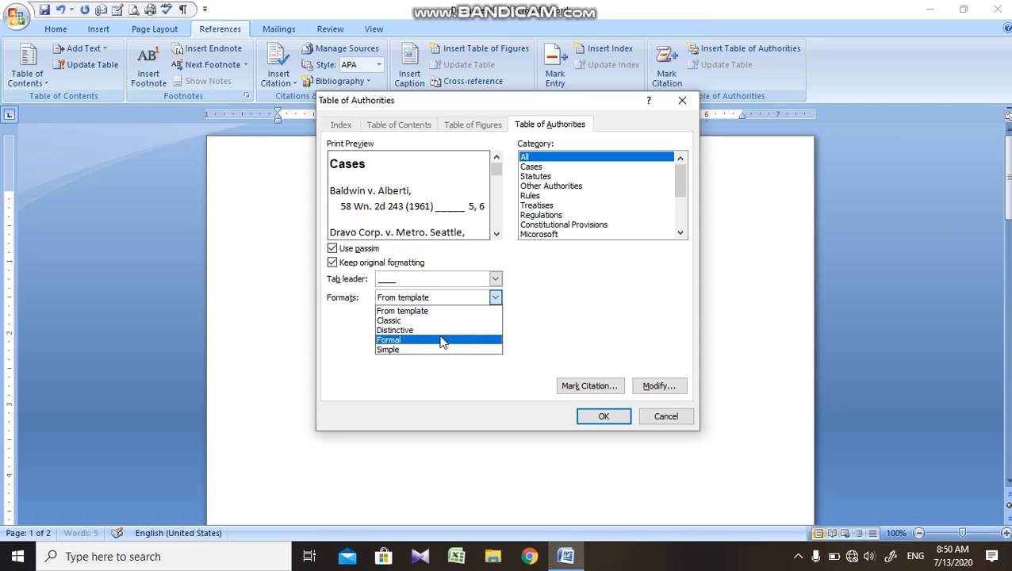
{"action": "left_click", "coordinate": [447, 322]}
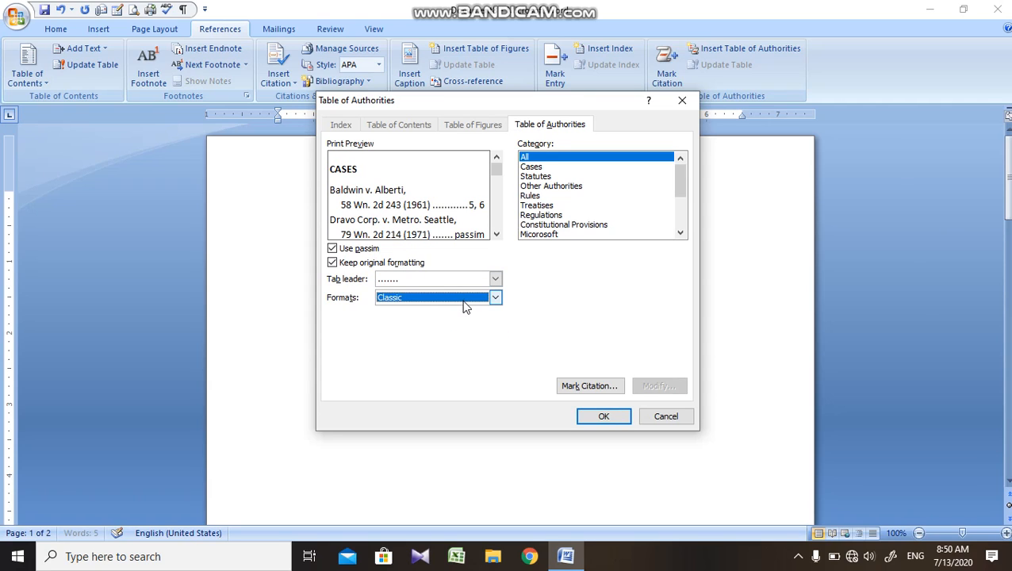
Step: Set the format to Formal and insert the table of authorities for all categories
{"action": "left_click", "coordinate": [465, 300]}
{"action": "left_click", "coordinate": [442, 341]}
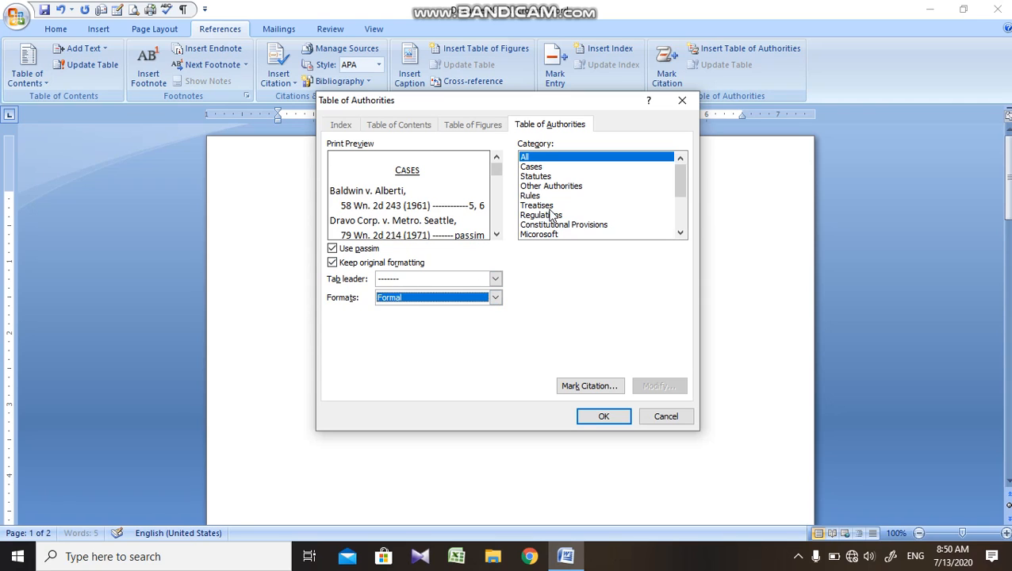
{"action": "left_click", "coordinate": [602, 418]}
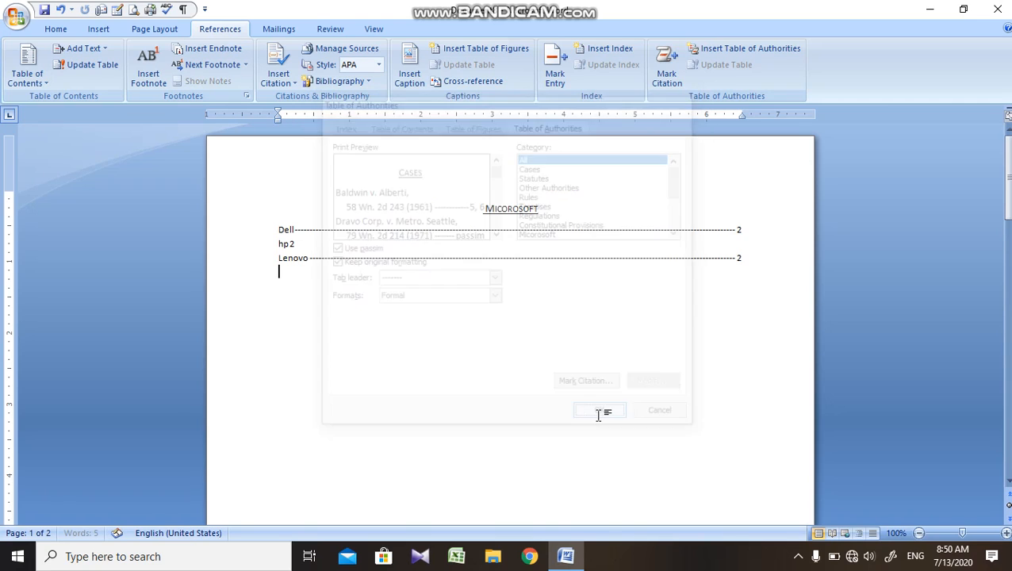
Step: Add a new line reading Lenovo2 below hp in the list on the second page
{"action": "left_click", "coordinate": [308, 229]}
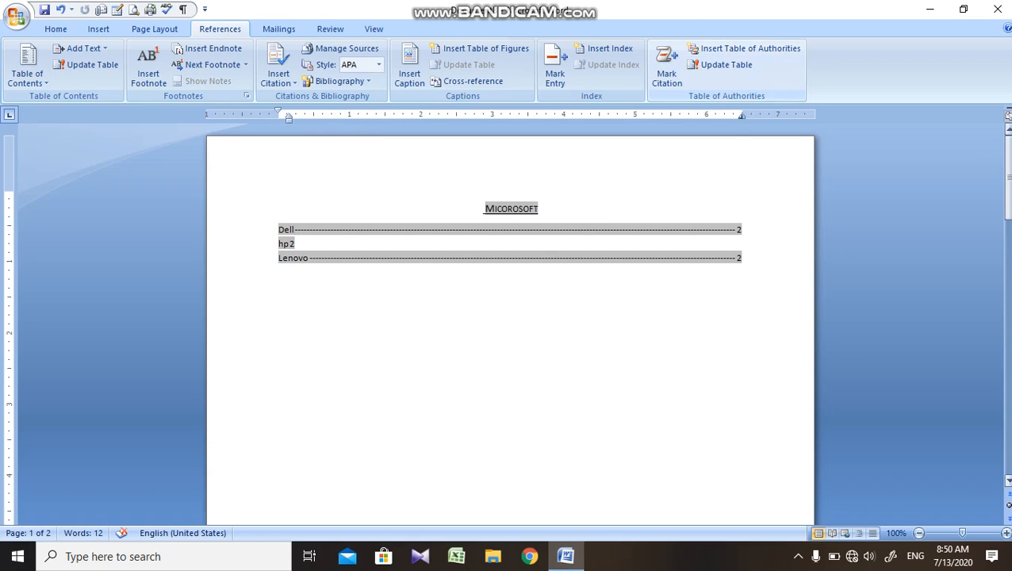
{"action": "left_click_drag", "start_coordinate": [1008, 165], "coordinate": [1008, 350]}
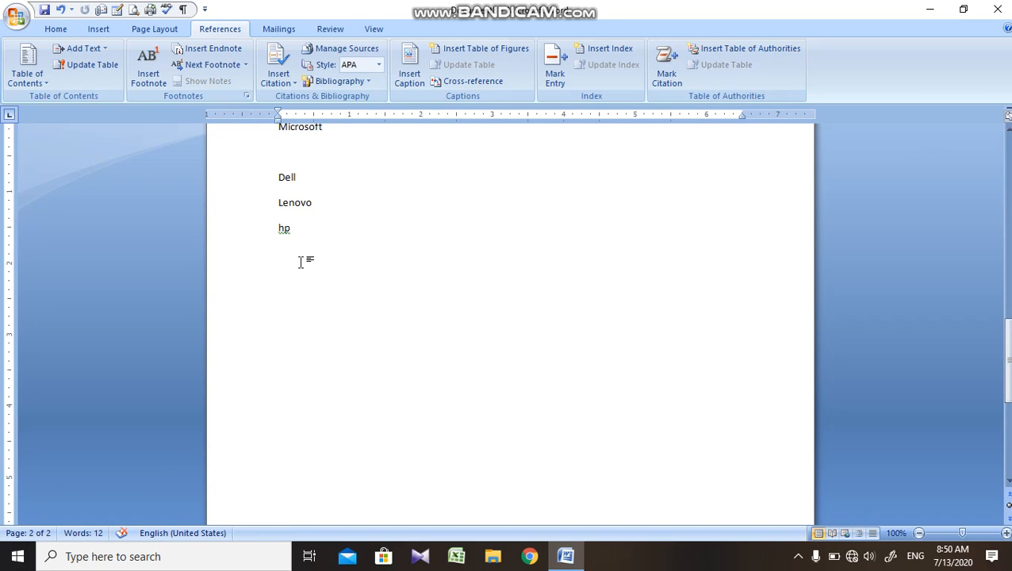
{"action": "key", "text": "Return"}
{"action": "type", "text": "Lenovo2"}
Step: Mark Lenovo2 as a citation in the Micorosoft category and close the dialog
{"action": "left_click", "coordinate": [260, 266]}
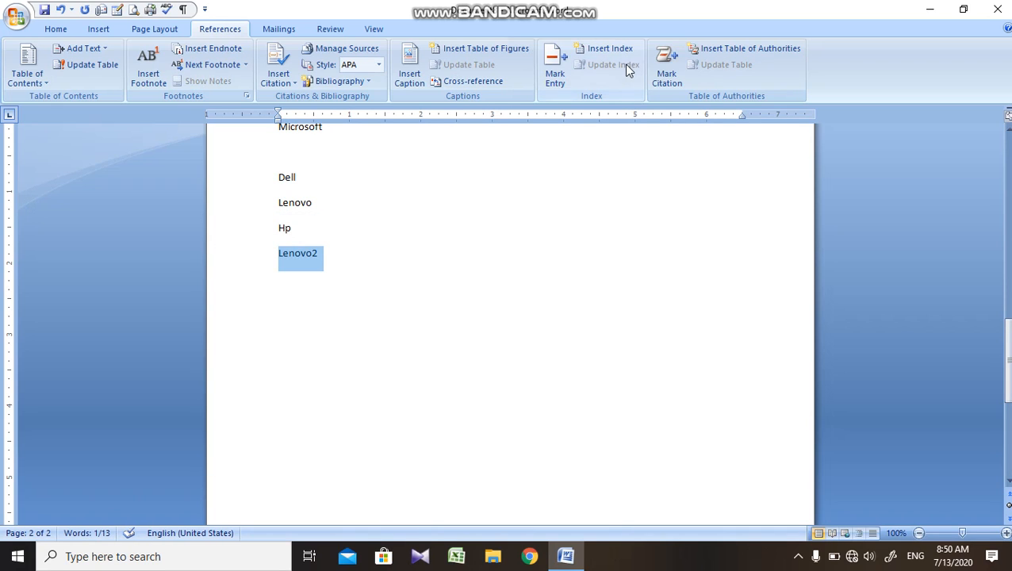
{"action": "left_click", "coordinate": [666, 66]}
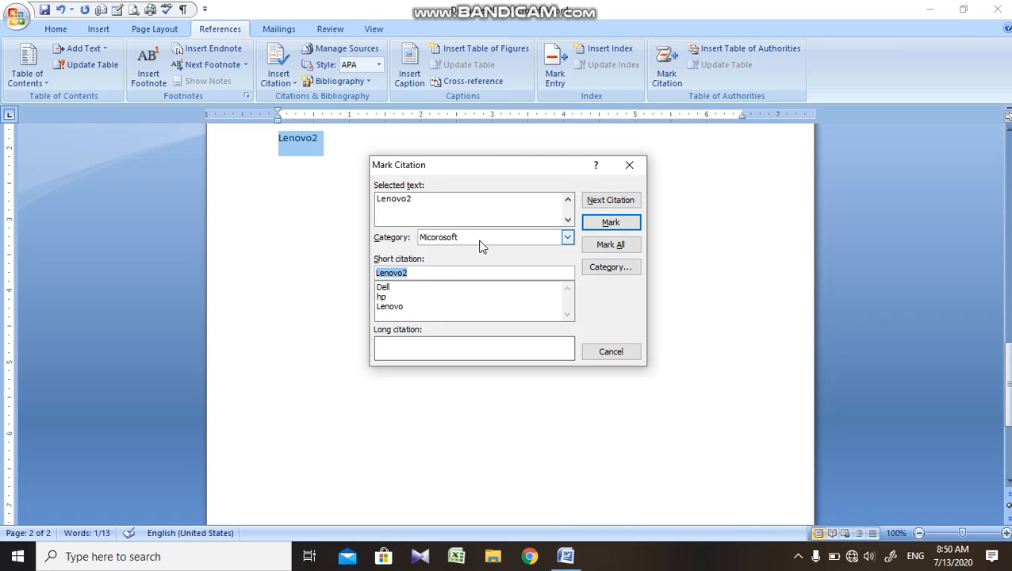
{"action": "left_click", "coordinate": [603, 223]}
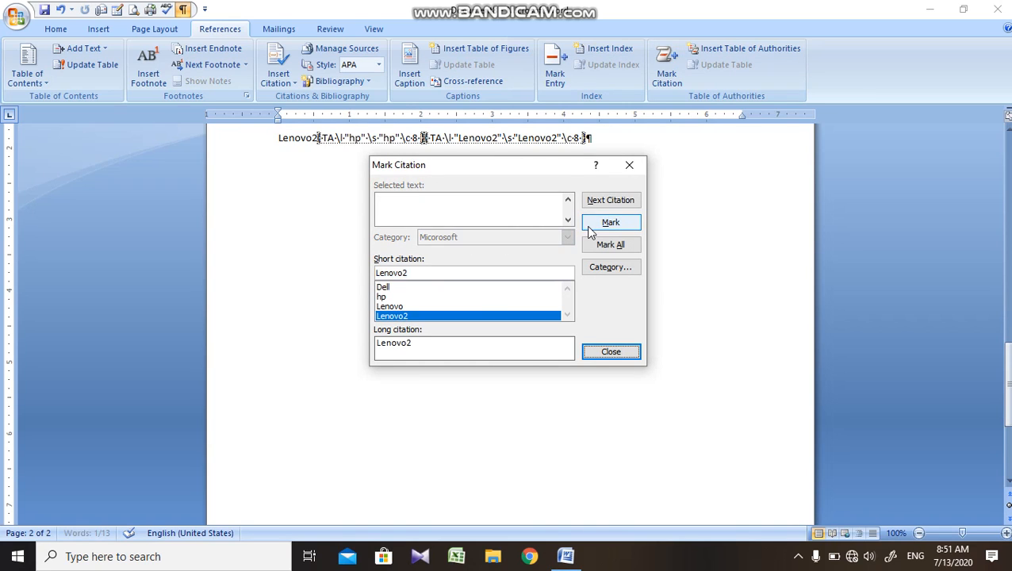
{"action": "left_click", "coordinate": [612, 356]}
Step: Mark the capitalised Hp line as a citation in the Micorosoft category and hide the formatting marks
{"action": "left_click_drag", "start_coordinate": [1009, 409], "coordinate": [1009, 343]}
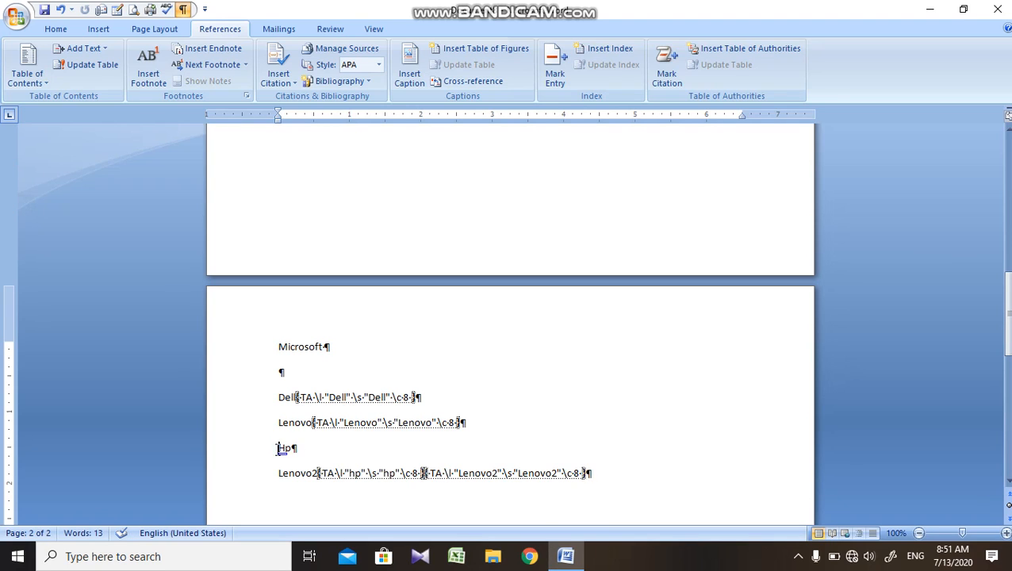
{"action": "left_click_drag", "start_coordinate": [281, 449], "coordinate": [309, 453]}
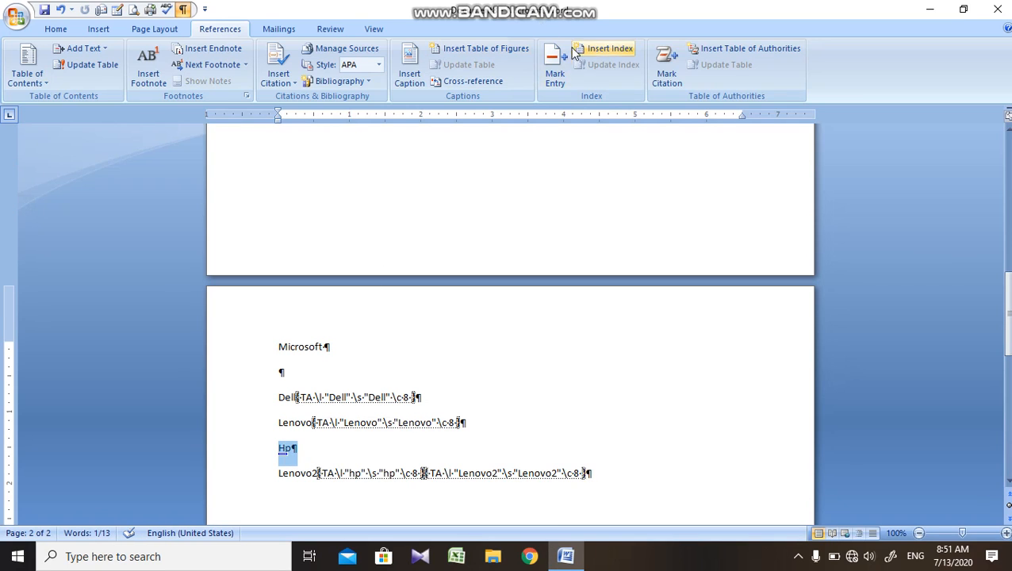
{"action": "left_click", "coordinate": [666, 70]}
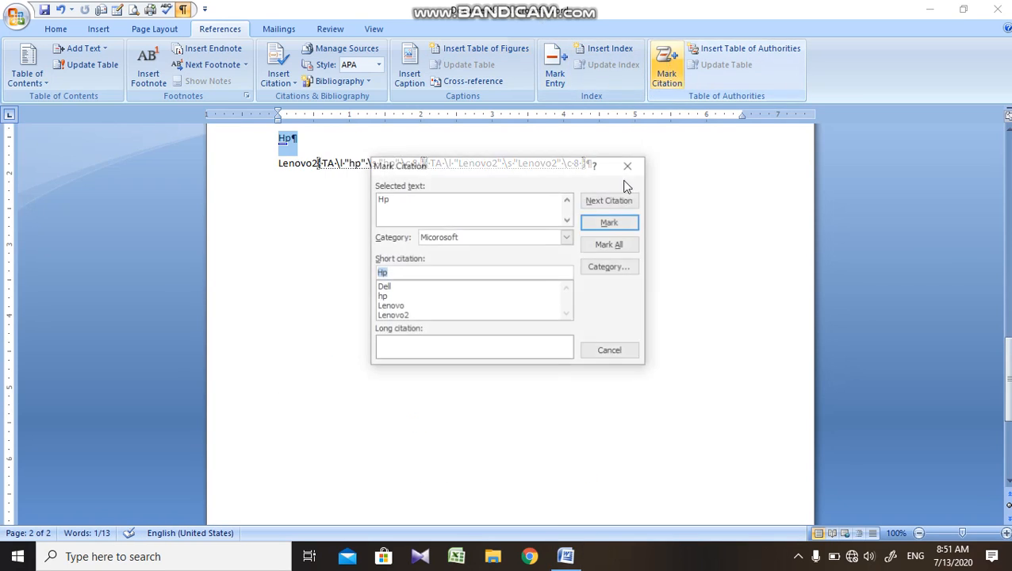
{"action": "left_click", "coordinate": [599, 228]}
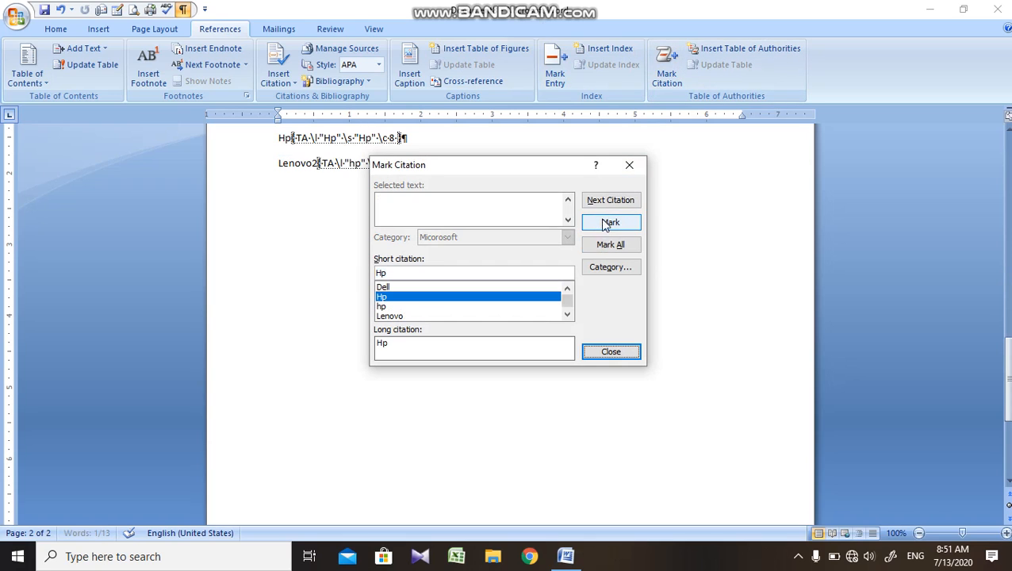
{"action": "left_click", "coordinate": [629, 165]}
{"action": "scroll", "coordinate": [639, 166], "scroll_direction": "up", "scroll_amount": 8}
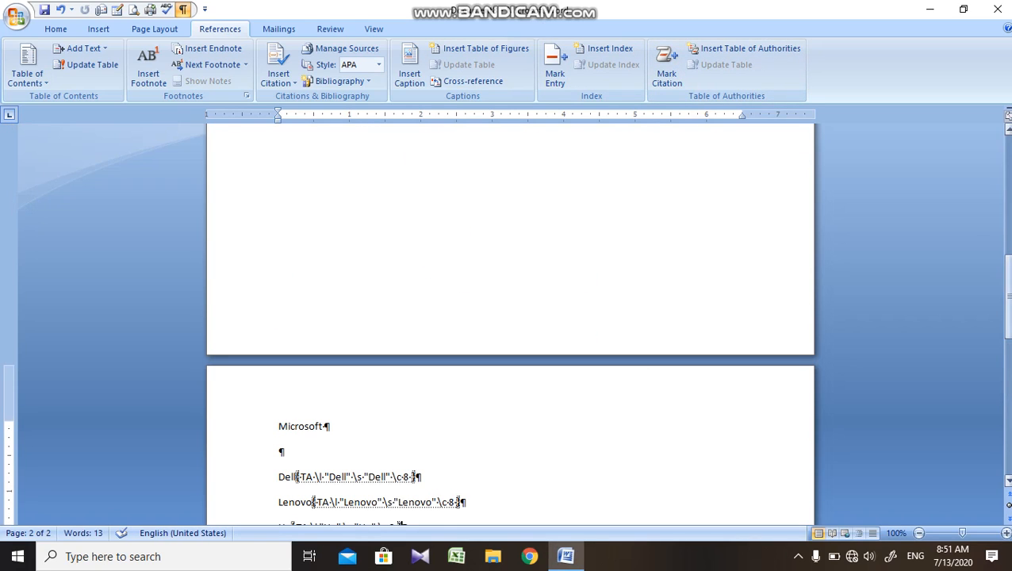
{"action": "key", "text": "ctrl+shift+8"}
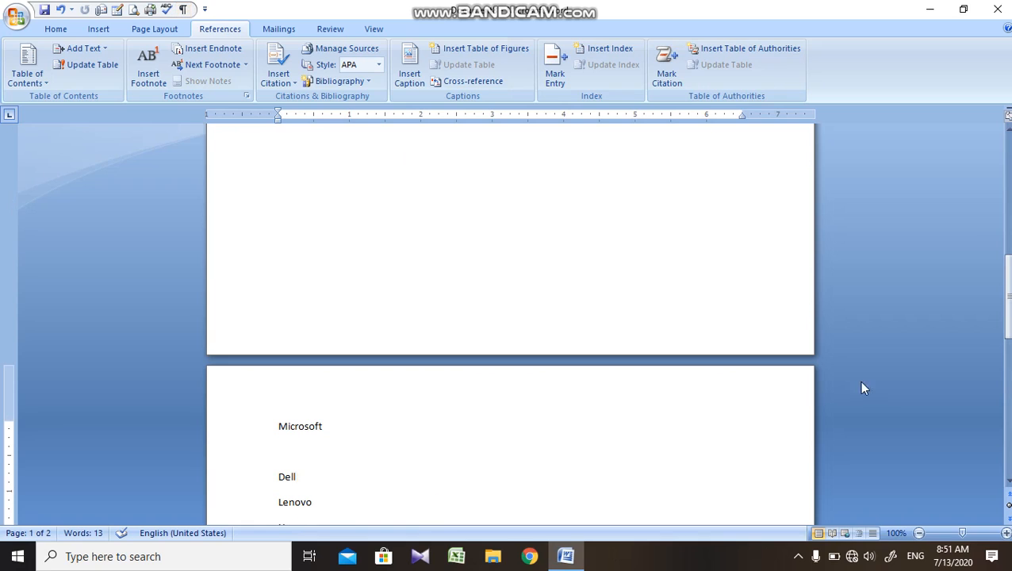
Step: Update the table of authorities on the first page and delete its duplicate lowercase hp line
{"action": "left_click_drag", "start_coordinate": [1009, 296], "coordinate": [1009, 177]}
{"action": "left_click", "coordinate": [334, 262]}
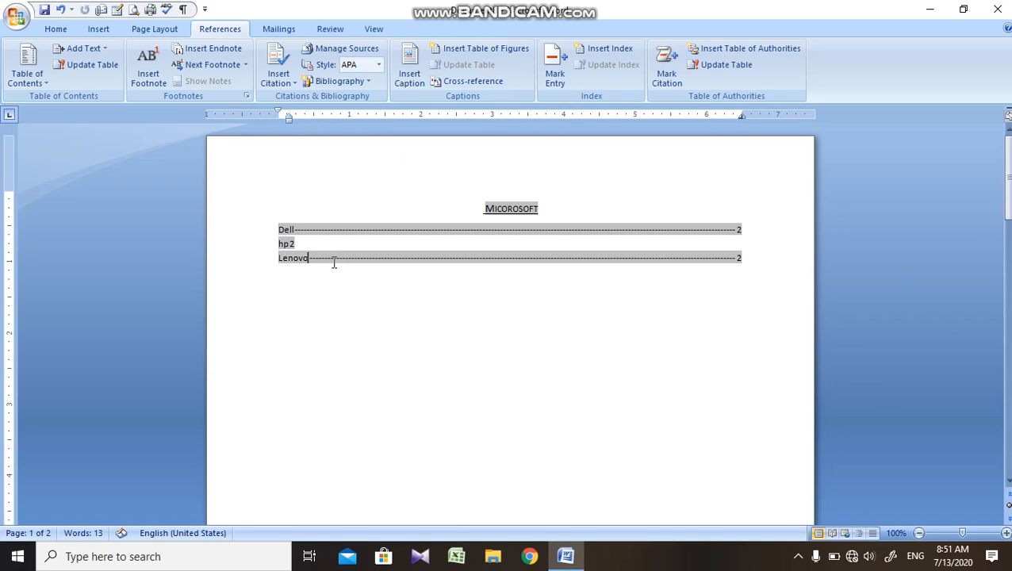
{"action": "left_click", "coordinate": [707, 66]}
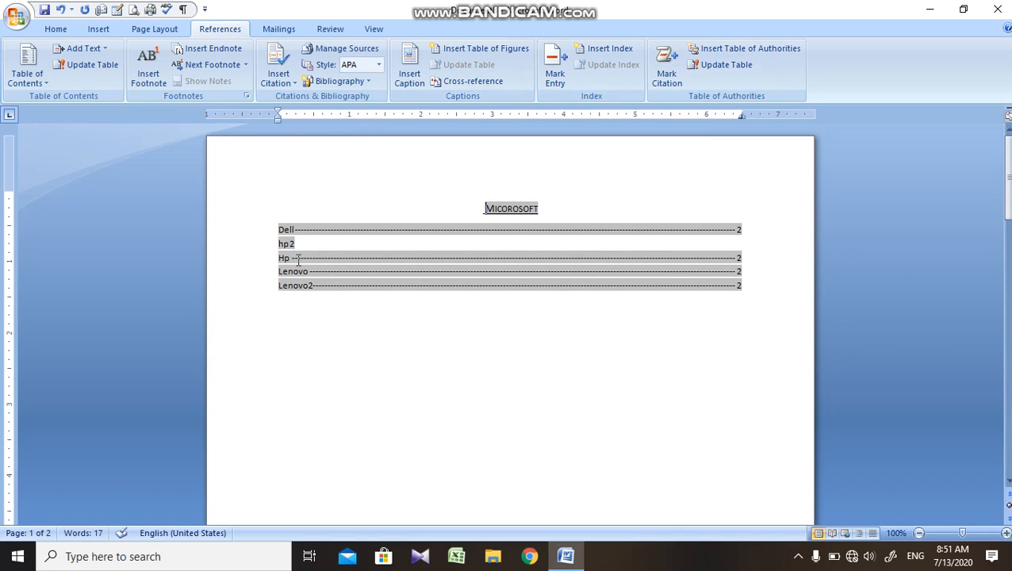
{"action": "left_click", "coordinate": [231, 242]}
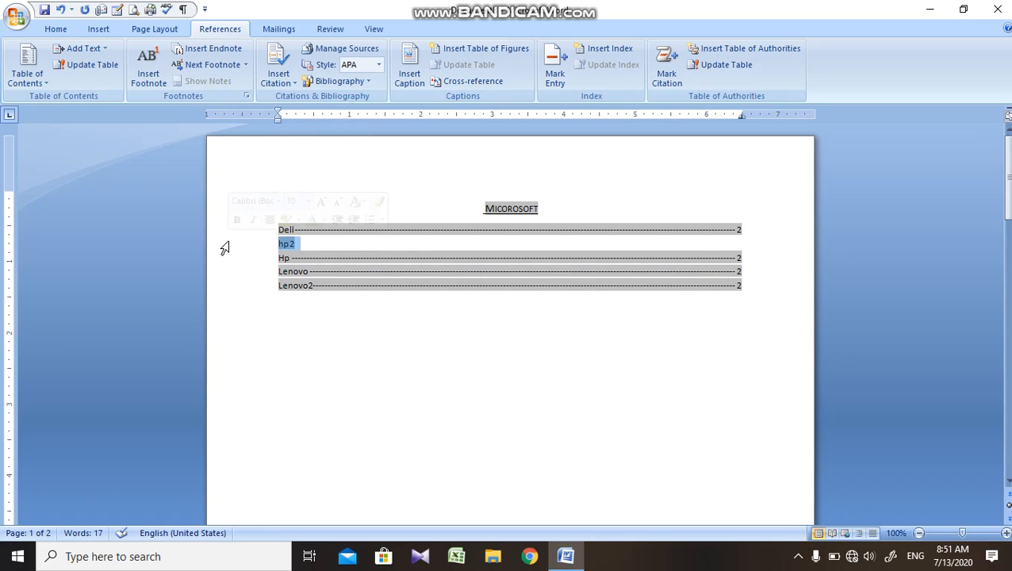
{"action": "key", "text": "Delete"}
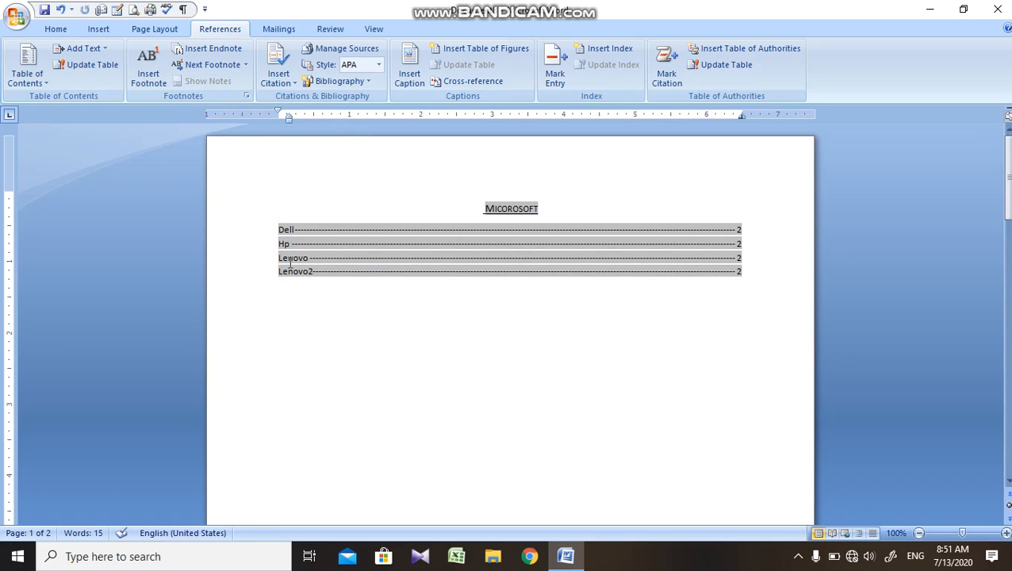